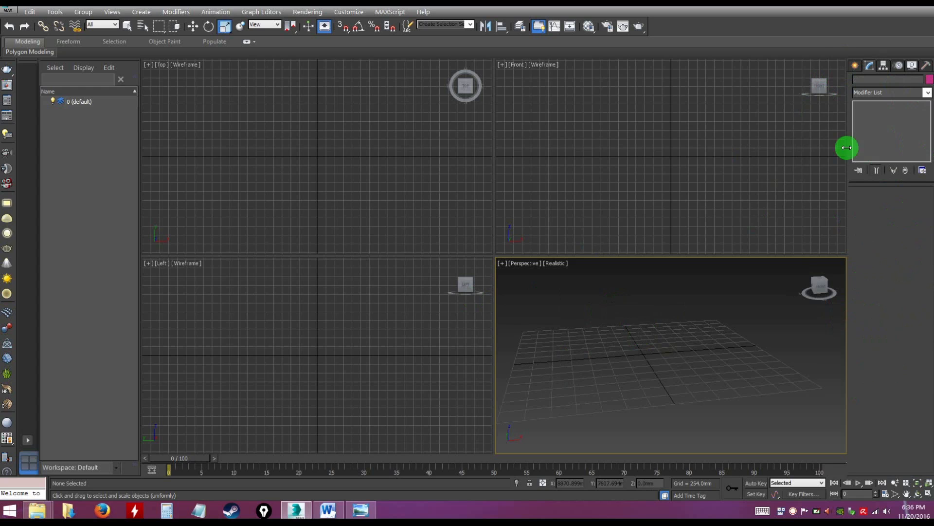
# - Look through the Create, Modify, Hierarchy, Motion, Display and Utilities sections of the command panel
pyautogui.click(854, 66)
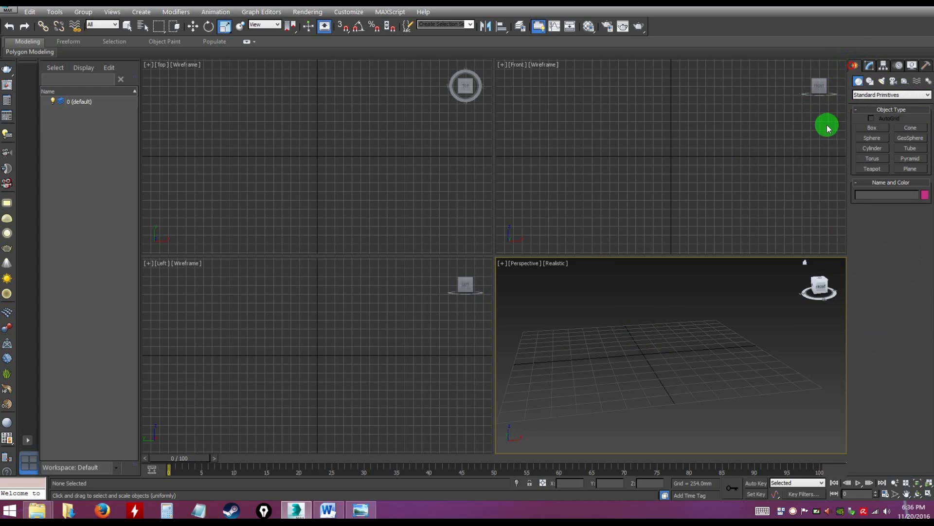
pyautogui.click(870, 65)
pyautogui.click(884, 66)
pyautogui.click(899, 65)
pyautogui.click(909, 64)
pyautogui.click(926, 65)
pyautogui.click(856, 65)
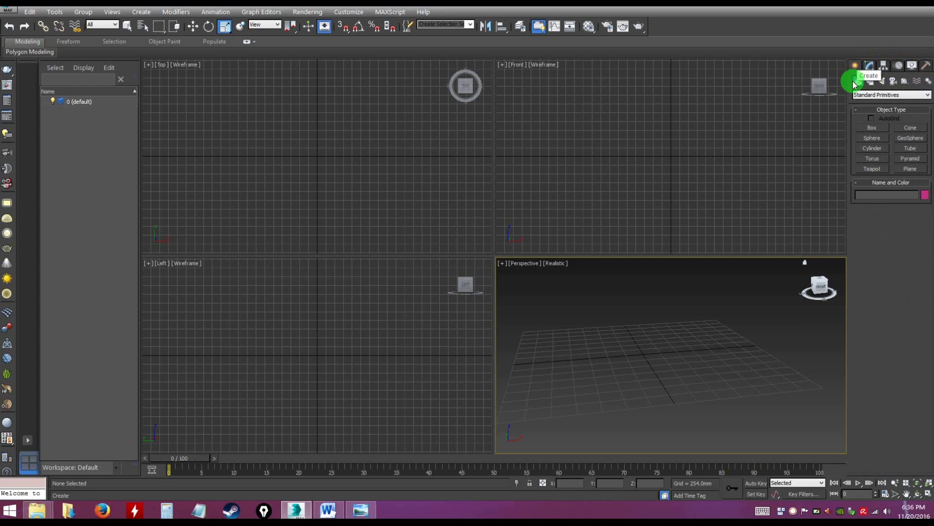
pyautogui.click(871, 65)
pyautogui.click(855, 65)
pyautogui.click(856, 67)
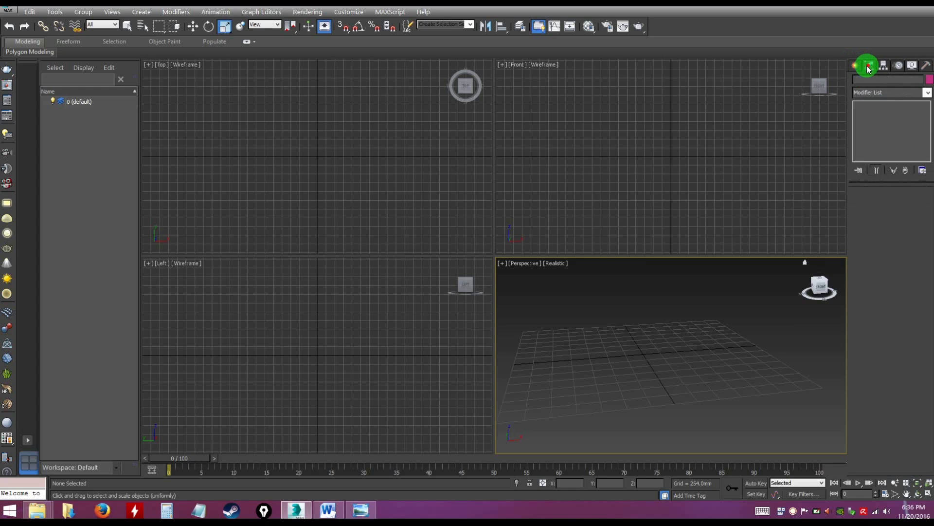
# - Examine the object types offered under the Shapes, Lights, Cameras and Helpers creation categories and return to Geometry
pyautogui.click(856, 82)
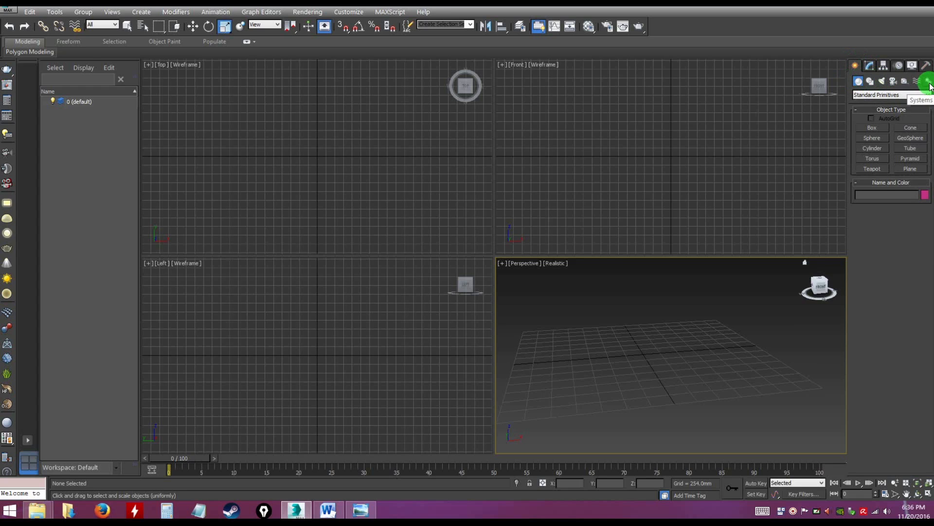
pyautogui.click(872, 81)
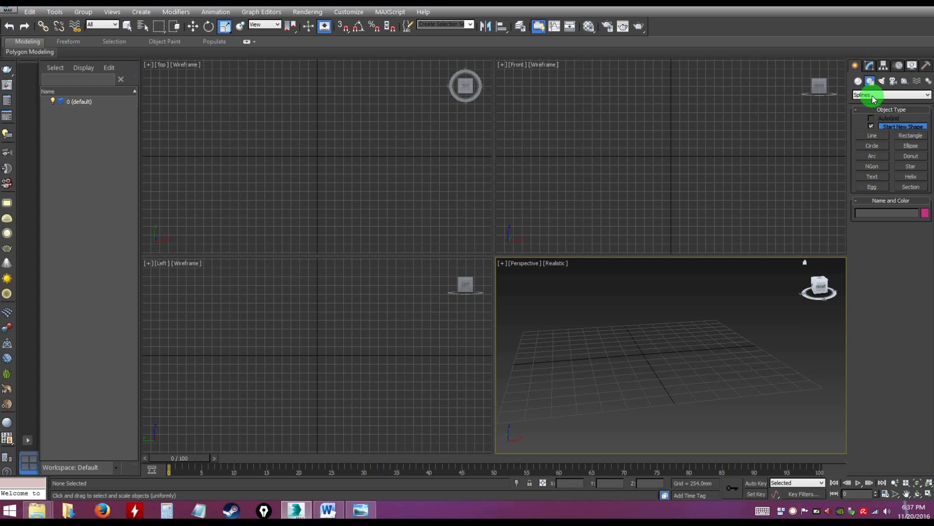
pyautogui.click(882, 81)
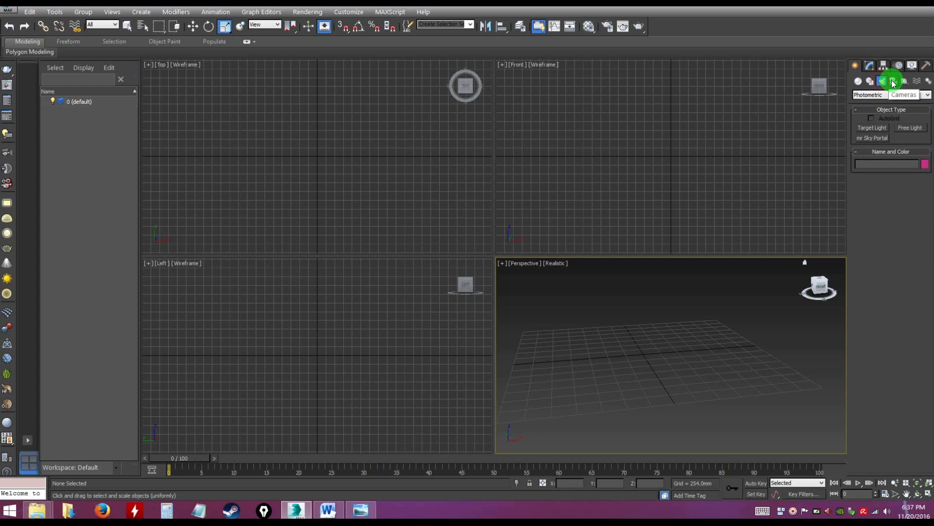
pyautogui.click(893, 82)
pyautogui.click(905, 82)
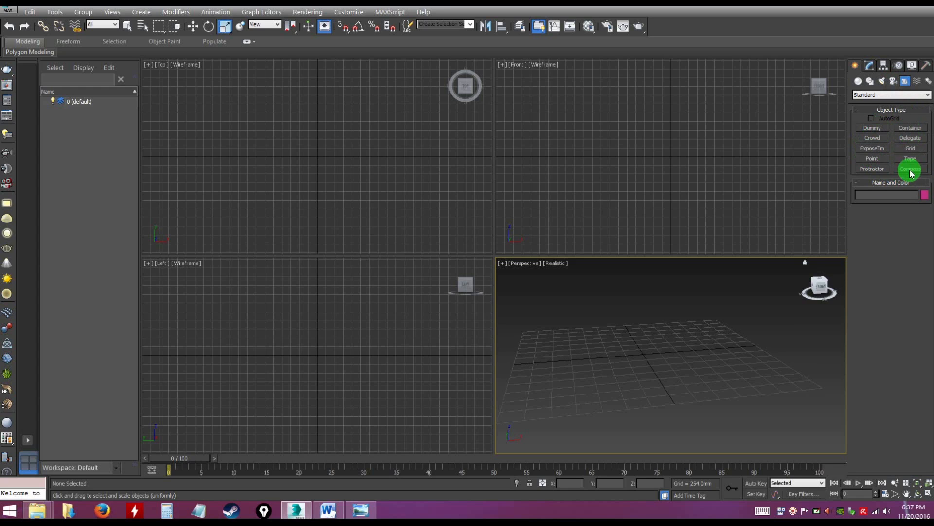
pyautogui.click(859, 82)
pyautogui.click(855, 65)
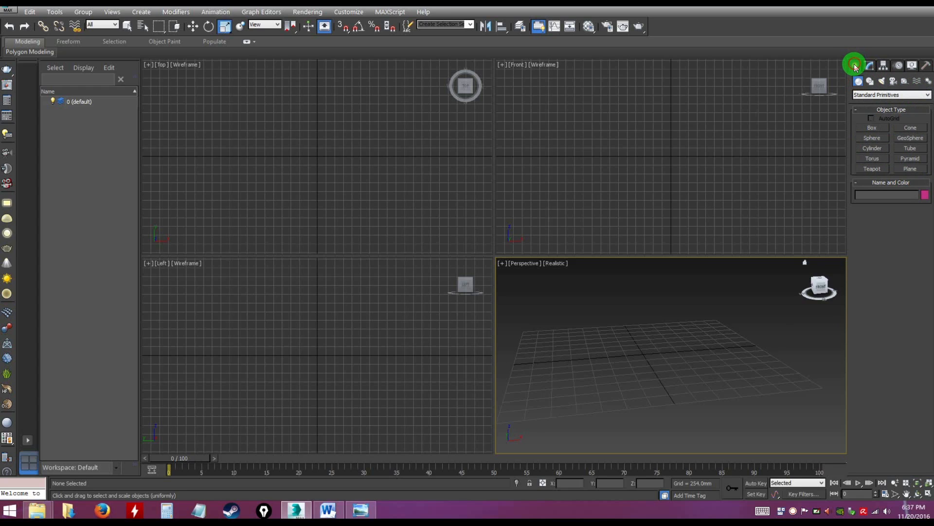
# - Review the Extended Primitives geometry category and return to Standard Primitives
pyautogui.click(877, 96)
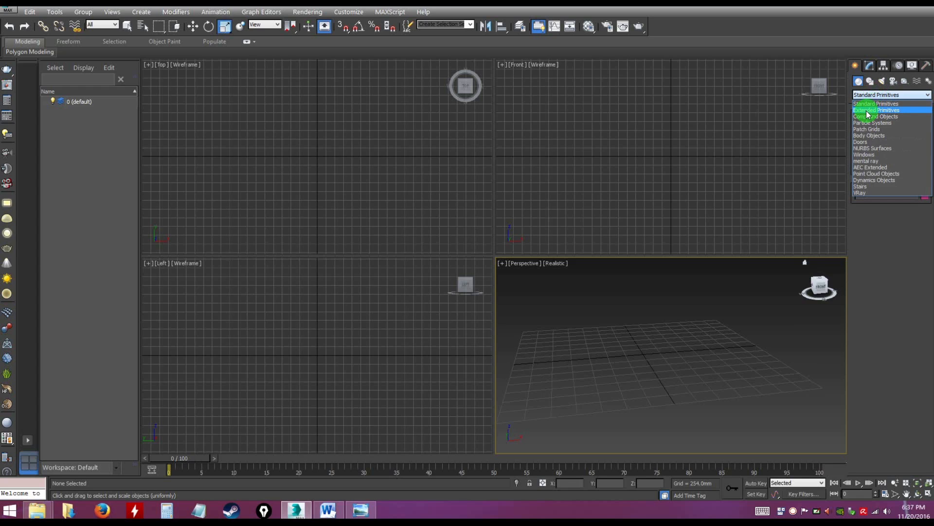
pyautogui.click(868, 111)
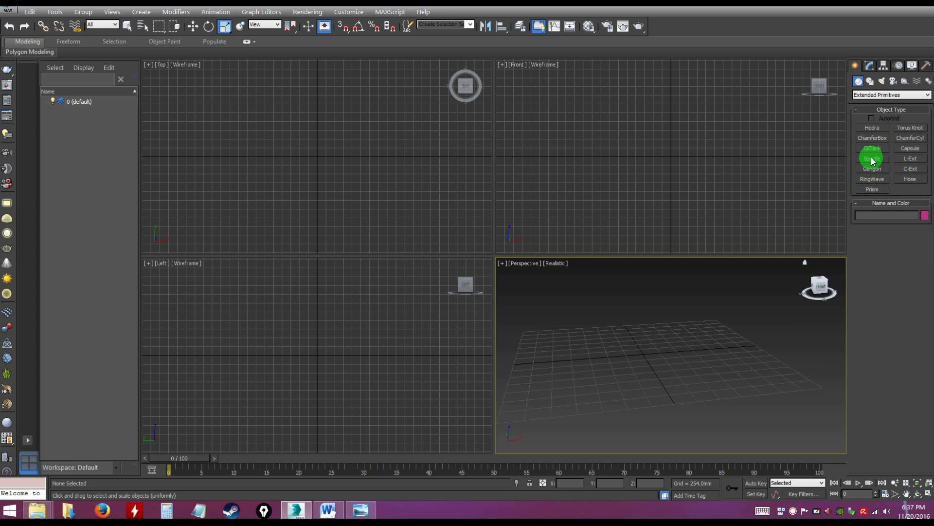
pyautogui.click(873, 98)
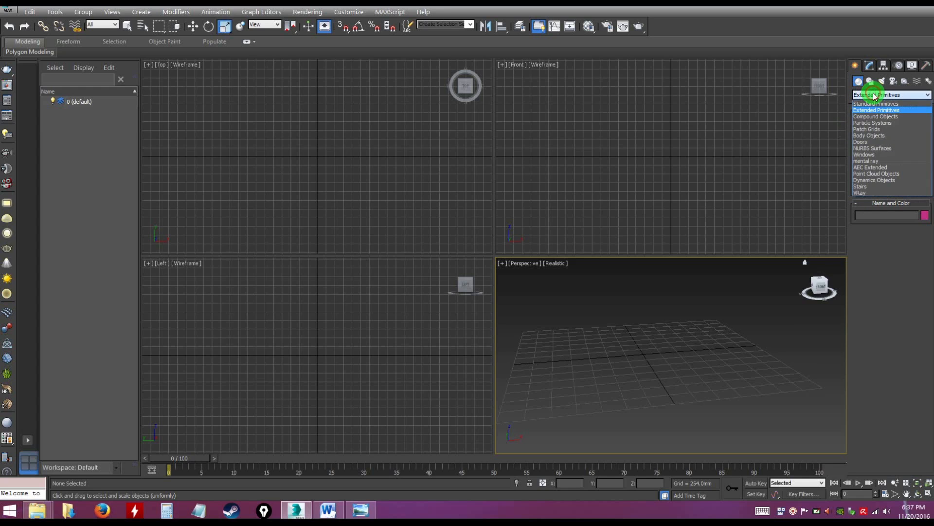
pyautogui.click(866, 107)
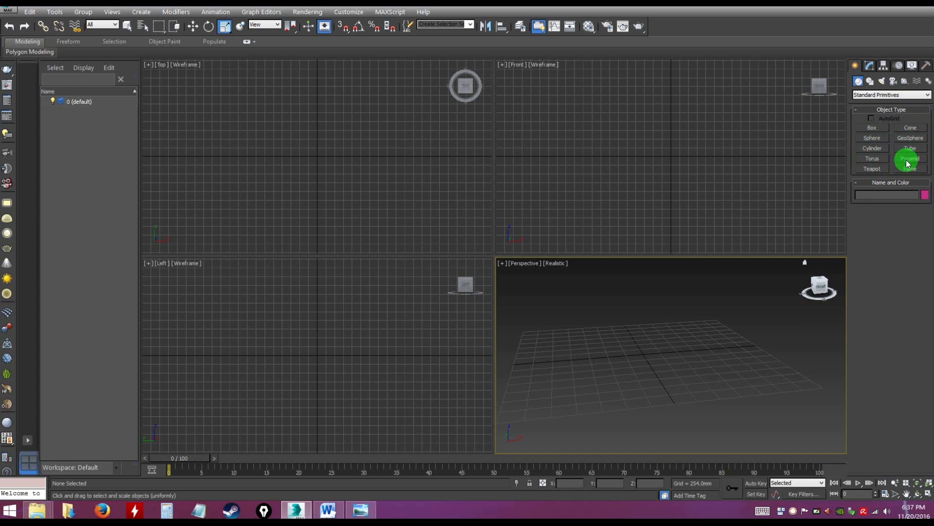
# - Rotate the Front viewport out of its alignment and restore it to the Front view
pyautogui.keyDown('alt'); pyautogui.moveTo(674, 305); pyautogui.dragTo(676, 333, button='middle'); pyautogui.keyUp('alt')
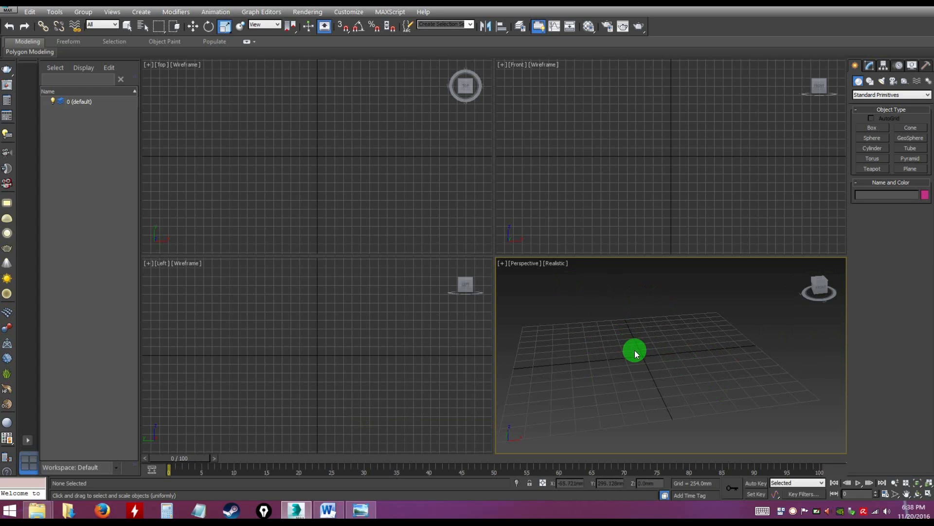
pyautogui.moveTo(636, 348)
pyautogui.keyDown('alt'); pyautogui.mouseDown(button='middle')
pyautogui.moveTo(647, 337)
pyautogui.moveTo(667, 373)
pyautogui.moveTo(647, 373)
pyautogui.moveTo(647, 358)
pyautogui.moveTo(647, 375)
pyautogui.moveTo(640, 351)
pyautogui.mouseUp(button='middle'); pyautogui.keyUp('alt')
pyautogui.keyDown('alt'); pyautogui.moveTo(633, 233); pyautogui.dragTo(650, 181, button='middle'); pyautogui.keyUp('alt')
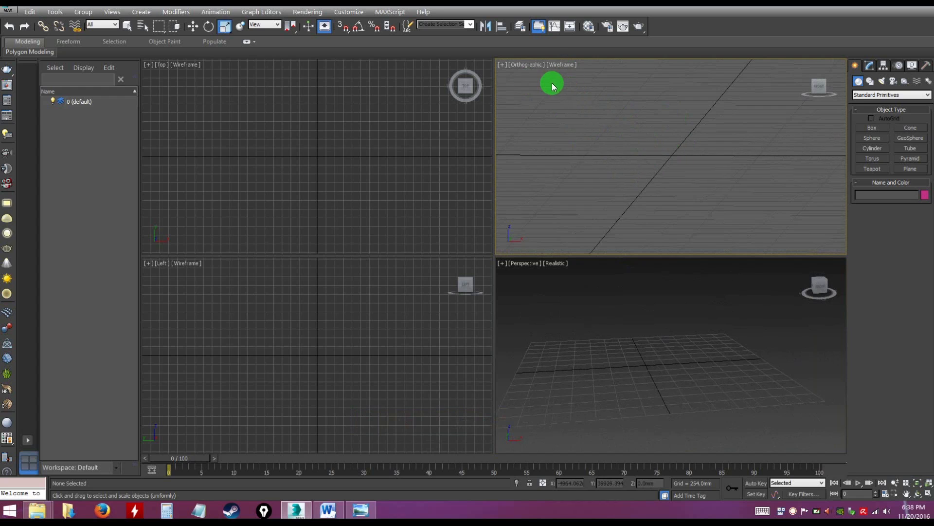
pyautogui.click(529, 67)
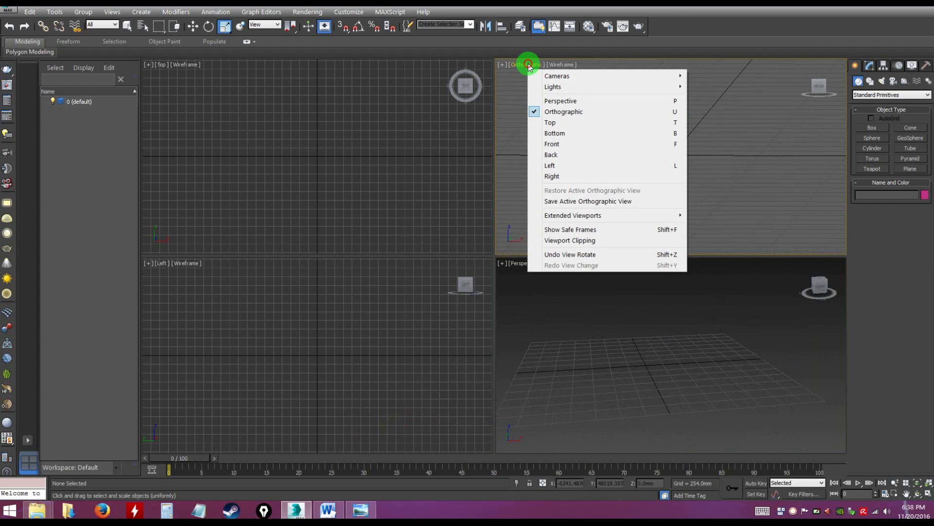
pyautogui.click(554, 144)
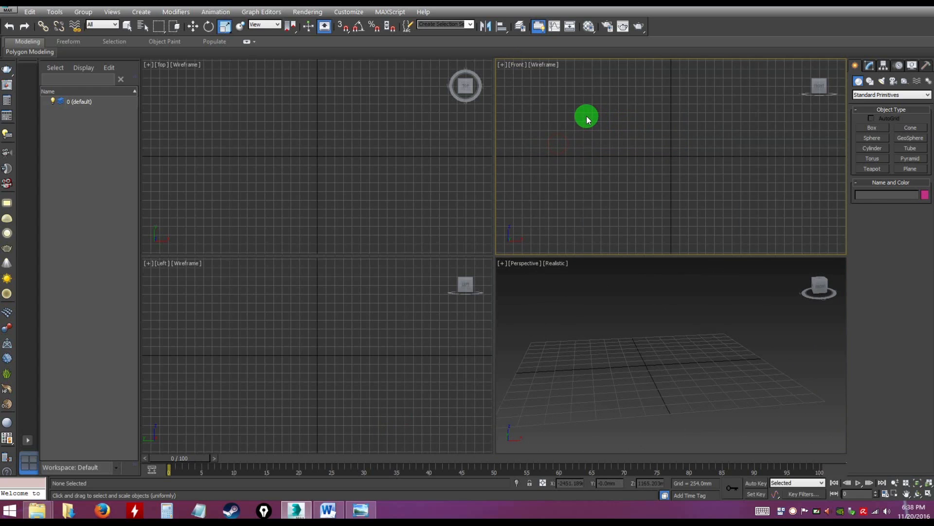
# - Enable Lock Orbit in orthographic in the user interface's mouse settings and test orbiting in the four viewports
pyautogui.click(349, 11)
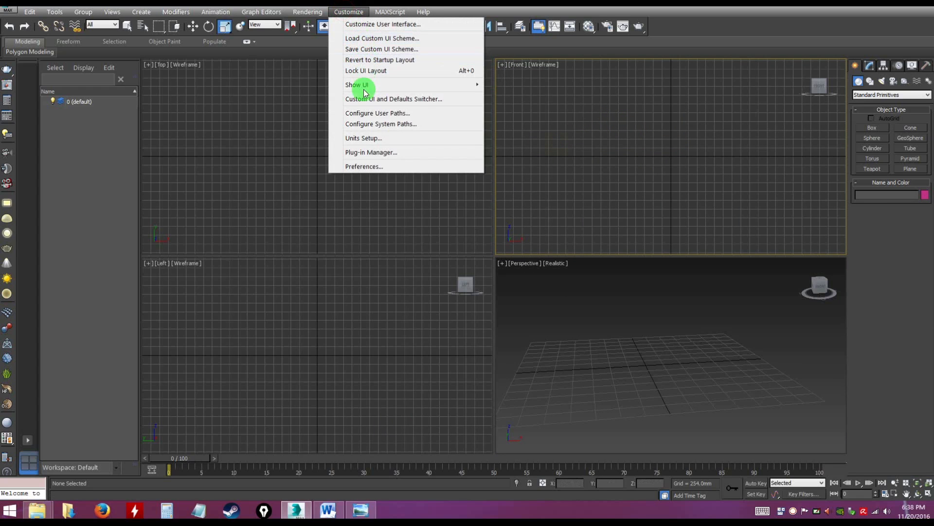
pyautogui.click(365, 23)
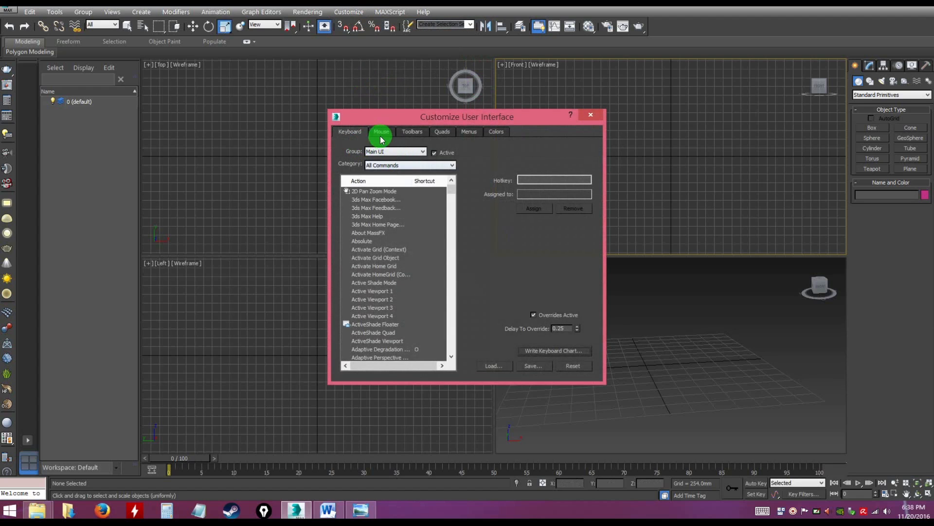
pyautogui.click(381, 138)
pyautogui.click(350, 292)
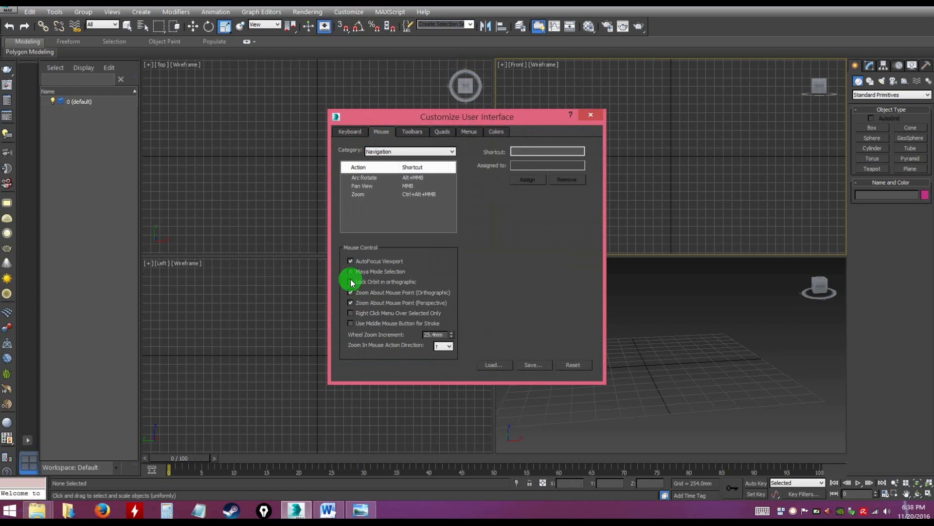
pyautogui.click(350, 282)
pyautogui.click(592, 117)
pyautogui.keyDown('alt'); pyautogui.moveTo(670, 166); pyautogui.dragTo(302, 201, button='middle'); pyautogui.keyUp('alt')
pyautogui.keyDown('alt'); pyautogui.moveTo(329, 297); pyautogui.dragTo(427, 273, button='middle'); pyautogui.keyUp('alt')
pyautogui.keyDown('alt'); pyautogui.moveTo(586, 183); pyautogui.dragTo(608, 210, button='middle'); pyautogui.keyUp('alt')
pyautogui.keyDown('alt'); pyautogui.moveTo(639, 377); pyautogui.dragTo(687, 334, button='middle'); pyautogui.keyUp('alt')
pyautogui.keyDown('alt'); pyautogui.moveTo(725, 290); pyautogui.dragTo(719, 294, button='middle'); pyautogui.keyUp('alt')
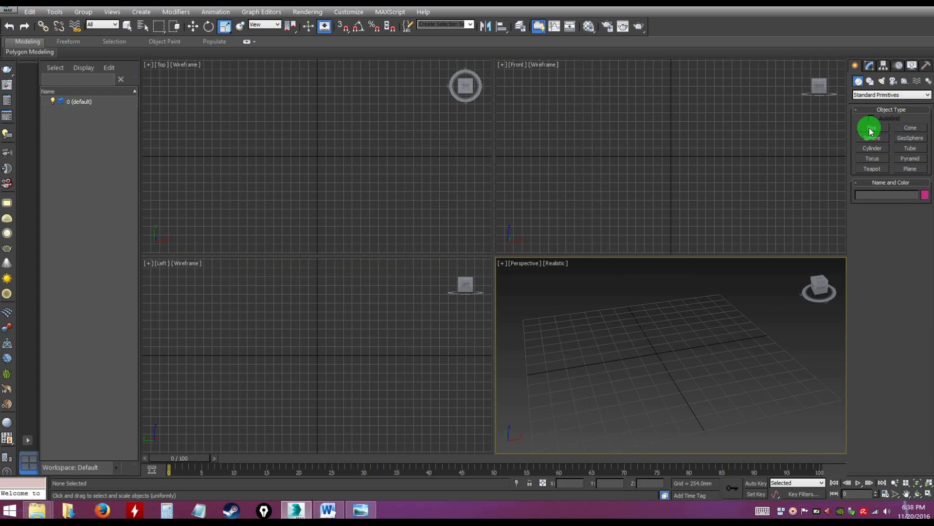
# - Create a box about 1088 mm long, 947 mm wide and 1353 mm high on the Perspective view's grid
pyautogui.click(871, 128)
pyautogui.keyDown('alt'); pyautogui.moveTo(682, 337); pyautogui.dragTo(698, 319, button='middle'); pyautogui.keyUp('alt')
pyautogui.keyDown('alt'); pyautogui.moveTo(638, 317); pyautogui.dragTo(592, 358, button='middle'); pyautogui.keyUp('alt')
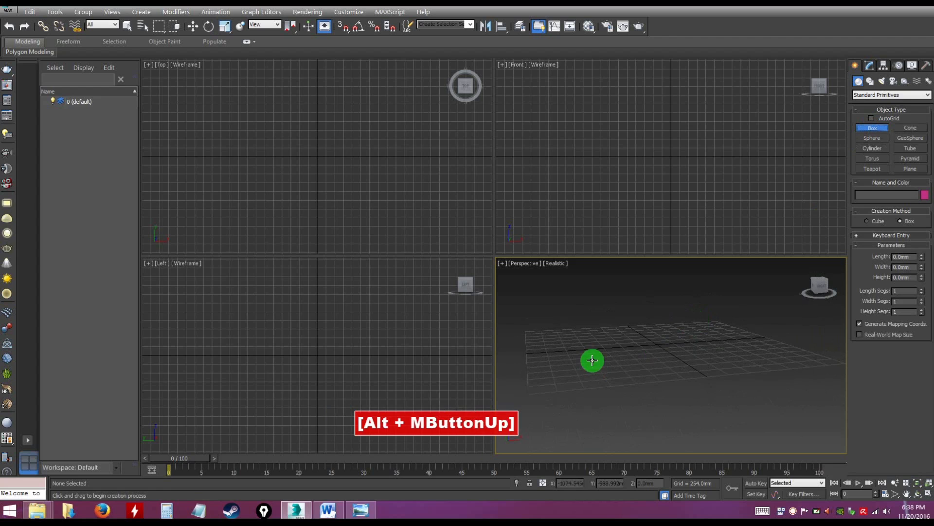
pyautogui.keyDown('alt'); pyautogui.moveTo(688, 327); pyautogui.dragTo(681, 358, button='middle'); pyautogui.keyUp('alt')
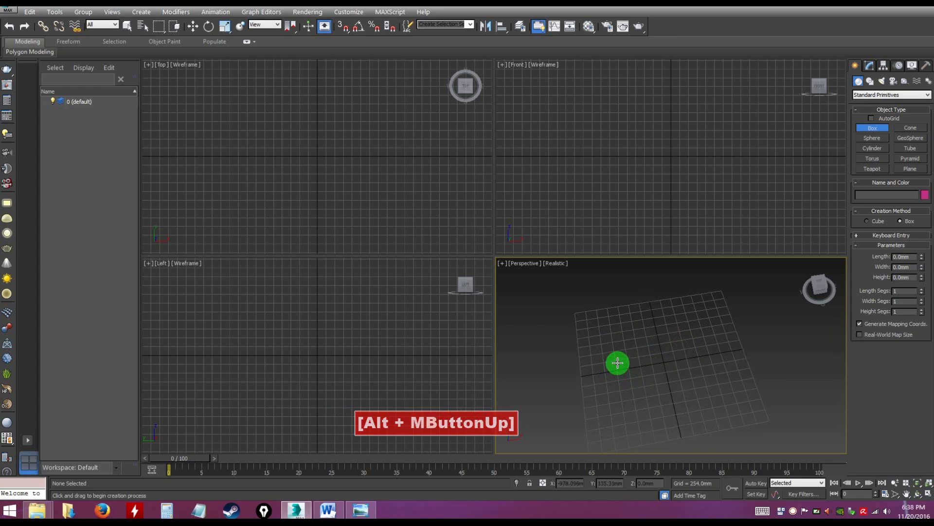
pyautogui.moveTo(613, 357); pyautogui.dragTo(667, 393)
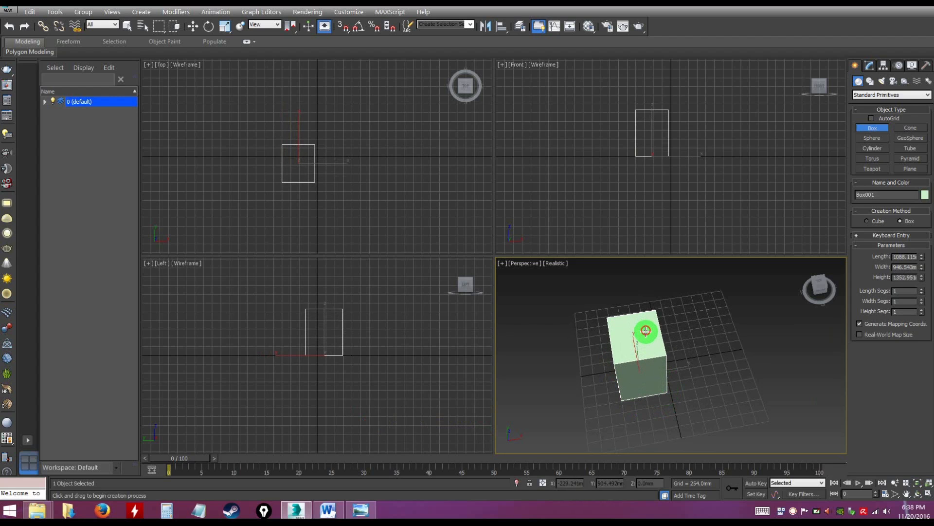
# - Create three more boxes of different sizes around the first one in the Perspective view
pyautogui.moveTo(711, 373)
pyautogui.keyDown('alt'); pyautogui.mouseDown(button='middle')
pyautogui.moveTo(701, 359)
pyautogui.moveTo(715, 366)
pyautogui.mouseUp(button='middle'); pyautogui.keyUp('alt')
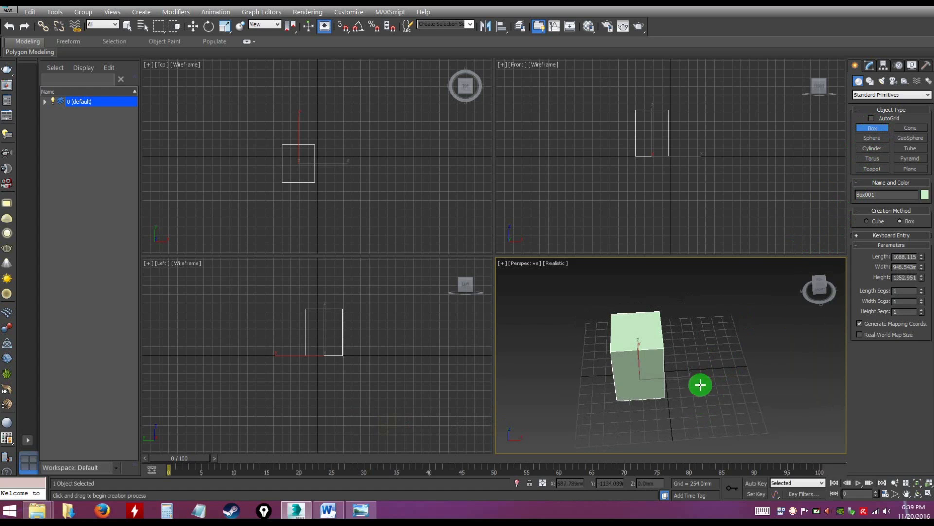
pyautogui.moveTo(696, 330); pyautogui.dragTo(748, 358)
pyautogui.click(732, 320)
pyautogui.moveTo(722, 421); pyautogui.dragTo(763, 430)
pyautogui.click(744, 390)
pyautogui.keyDown('alt'); pyautogui.moveTo(675, 407); pyautogui.dragTo(632, 427, button='middle'); pyautogui.keyUp('alt')
pyautogui.moveTo(634, 428); pyautogui.dragTo(703, 436)
pyautogui.click(680, 392)
pyautogui.keyDown('alt'); pyautogui.moveTo(712, 399); pyautogui.dragTo(662, 366, button='middle'); pyautogui.keyUp('alt')
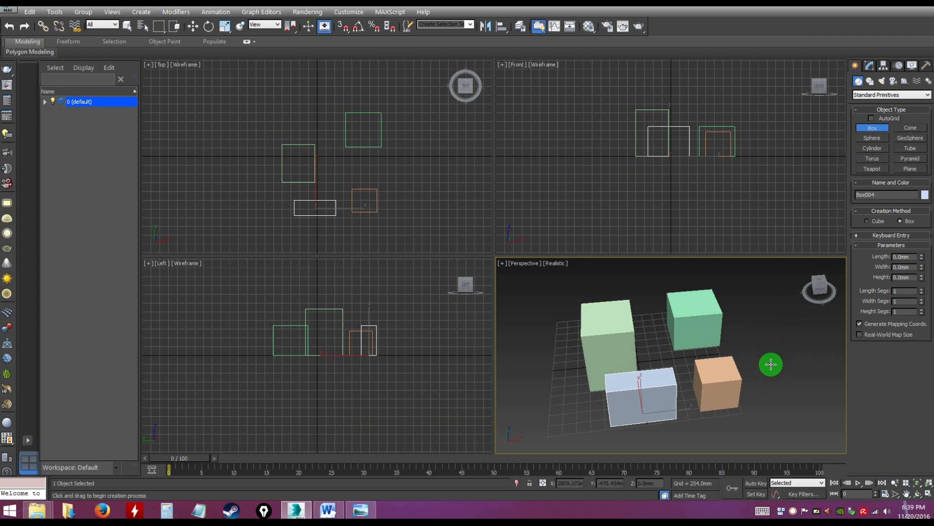
# - Leave box creation and select each of the four boxes one after another in the Perspective view
pyautogui.press('r')
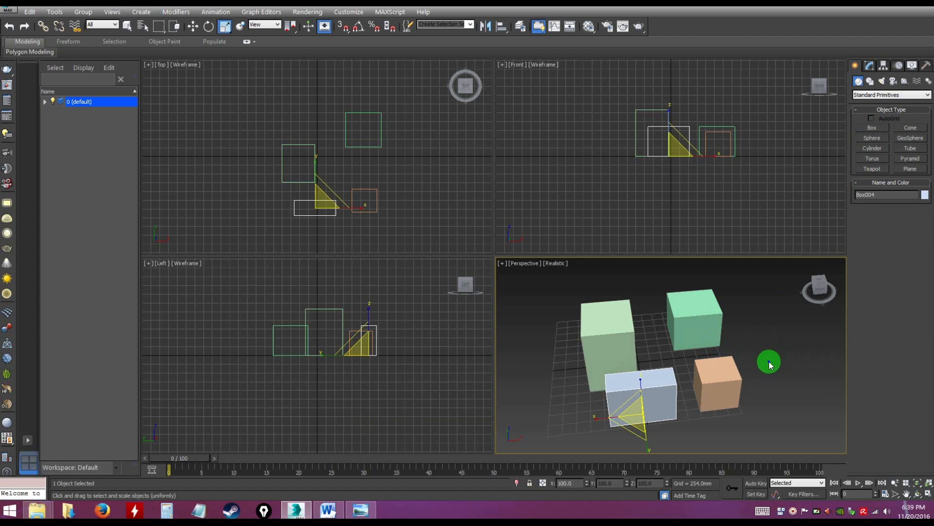
pyautogui.click(871, 128)
pyautogui.keyDown('alt'); pyautogui.moveTo(728, 384); pyautogui.dragTo(748, 370, button='middle'); pyautogui.keyUp('alt')
pyautogui.click(751, 357)
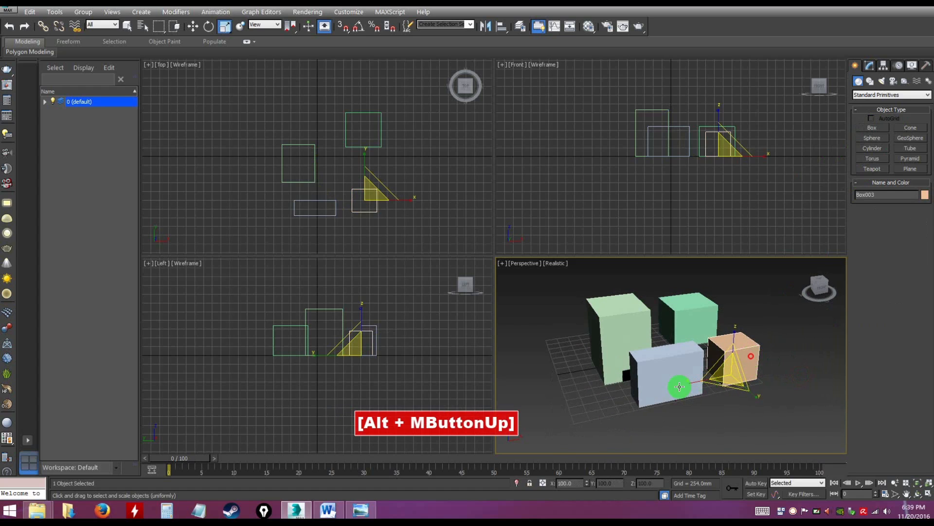
pyautogui.click(665, 376)
pyautogui.click(623, 322)
pyautogui.click(686, 303)
pyautogui.keyDown('alt'); pyautogui.moveTo(687, 304); pyautogui.dragTo(722, 396, button='middle'); pyautogui.keyUp('alt')
pyautogui.keyDown('alt'); pyautogui.moveTo(748, 366); pyautogui.dragTo(723, 380, button='middle'); pyautogui.keyUp('alt')
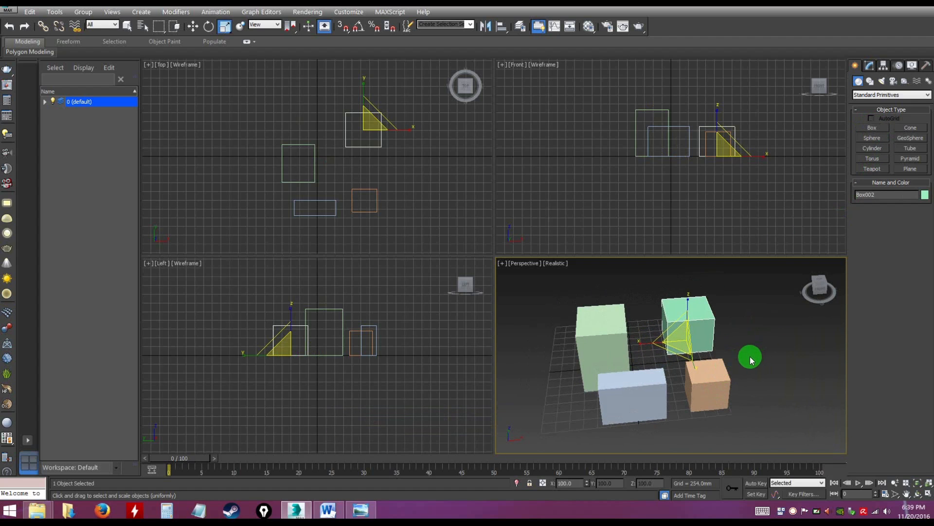
# - Delete the teal and orange boxes together with a region selection and delete the blue box, keeping only the first box
pyautogui.click(734, 415)
pyautogui.moveTo(699, 331); pyautogui.dragTo(716, 331)
pyautogui.click(770, 407)
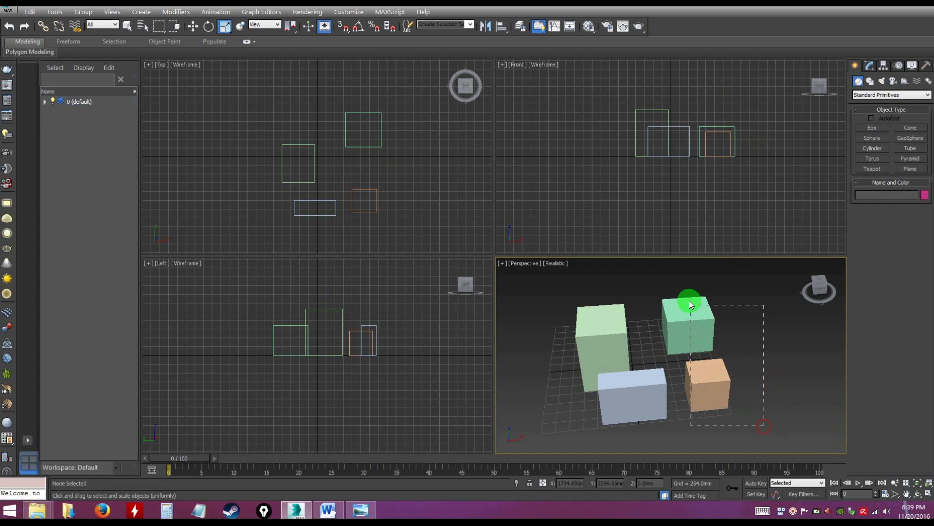
pyautogui.moveTo(690, 302); pyautogui.dragTo(688, 294)
pyautogui.press('r')
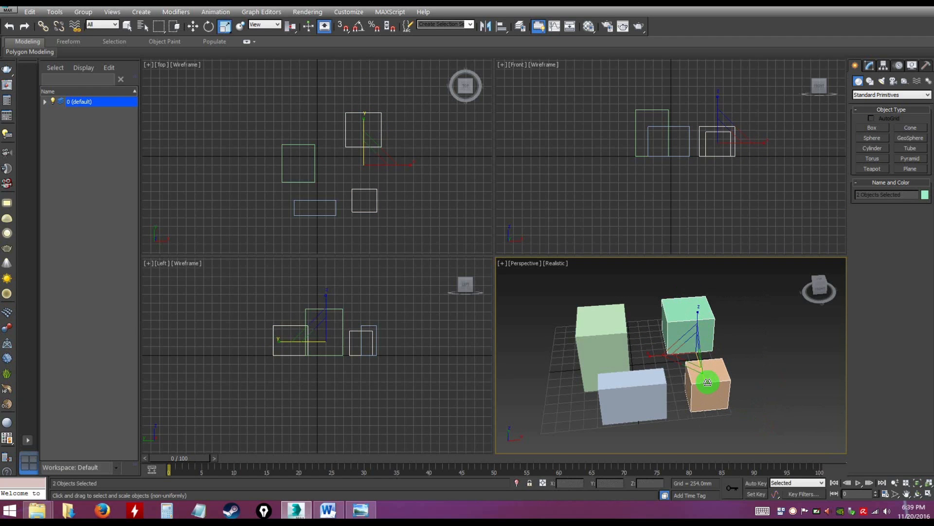
pyautogui.press('Delete')
pyautogui.click(646, 390)
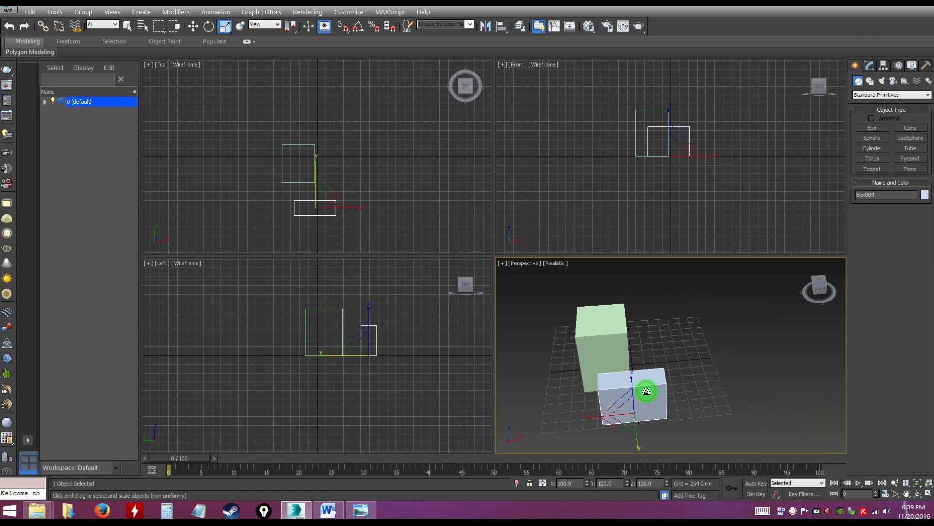
pyautogui.press('Delete')
# - Create a sphere with a radius of about 610 mm beside the remaining box in the Perspective view
pyautogui.keyDown('alt'); pyautogui.moveTo(649, 373); pyautogui.dragTo(650, 366, button='middle'); pyautogui.keyUp('alt')
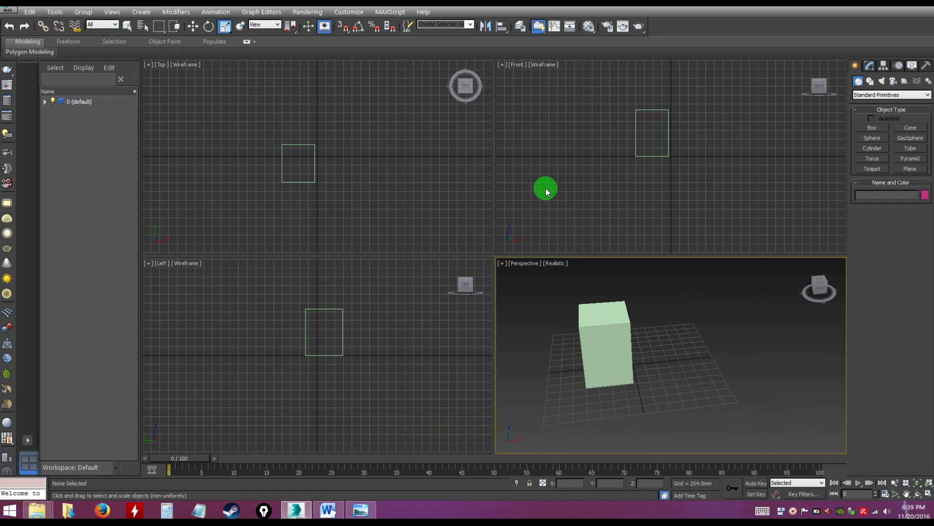
pyautogui.press('q')
pyautogui.keyDown('alt'); pyautogui.moveTo(671, 327); pyautogui.dragTo(710, 366, button='middle'); pyautogui.keyUp('alt')
pyautogui.click(605, 330)
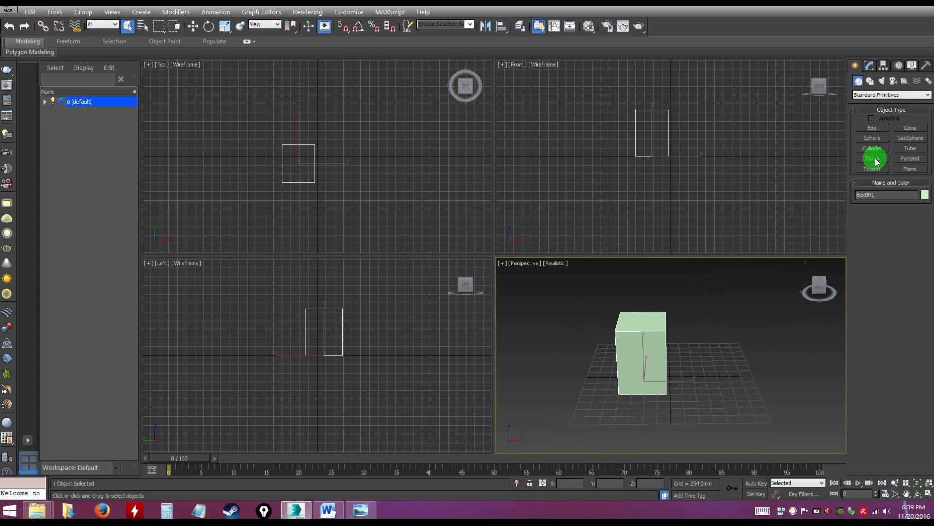
pyautogui.click(871, 139)
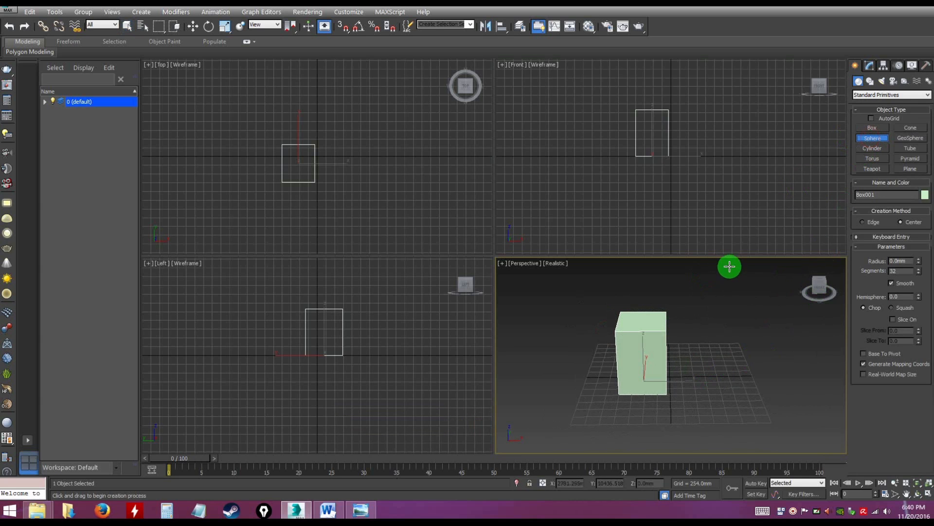
pyautogui.moveTo(715, 353); pyautogui.dragTo(761, 382)
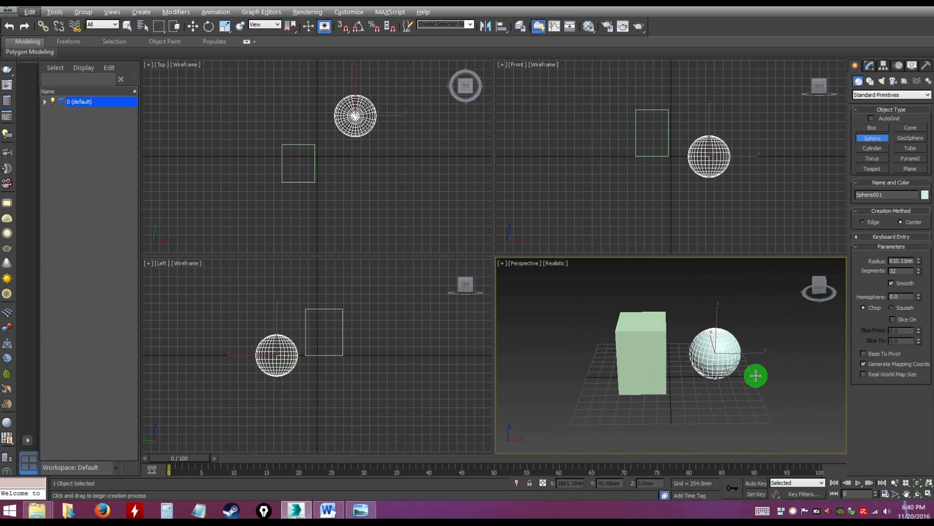
# - Create a cylinder on the grid beside the sphere in the Perspective view
pyautogui.rightClick(768, 375)
pyautogui.keyDown('alt'); pyautogui.moveTo(761, 397); pyautogui.dragTo(736, 380, button='middle'); pyautogui.keyUp('alt')
pyautogui.click(872, 148)
pyautogui.moveTo(736, 390); pyautogui.dragTo(751, 396)
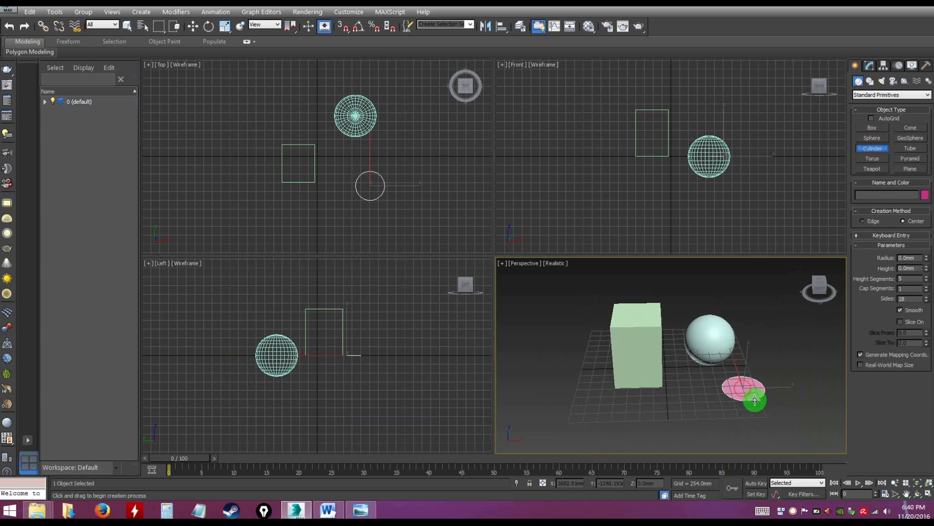
pyautogui.click(786, 365)
pyautogui.keyDown('alt'); pyautogui.moveTo(791, 377); pyautogui.dragTo(757, 393, button='middle'); pyautogui.keyUp('alt')
pyautogui.rightClick(787, 361)
# - Select the box, sphere and cylinder together with a region selection and delete them
pyautogui.keyDown('alt'); pyautogui.moveTo(688, 361); pyautogui.dragTo(592, 310, button='middle'); pyautogui.keyUp('alt')
pyautogui.moveTo(587, 303); pyautogui.dragTo(804, 428)
pyautogui.press('Delete')
# - Create a box in the Perspective view while looking nearly edge-on at the grid
pyautogui.keyDown('alt'); pyautogui.moveTo(696, 373); pyautogui.dragTo(721, 361, button='middle'); pyautogui.keyUp('alt')
pyautogui.moveTo(724, 323)
pyautogui.keyDown('alt'); pyautogui.mouseDown(button='middle')
pyautogui.moveTo(720, 358)
pyautogui.moveTo(713, 324)
pyautogui.moveTo(710, 334)
pyautogui.moveTo(713, 342)
pyautogui.moveTo(722, 278)
pyautogui.moveTo(716, 320)
pyautogui.mouseUp(button='middle'); pyautogui.keyUp('alt')
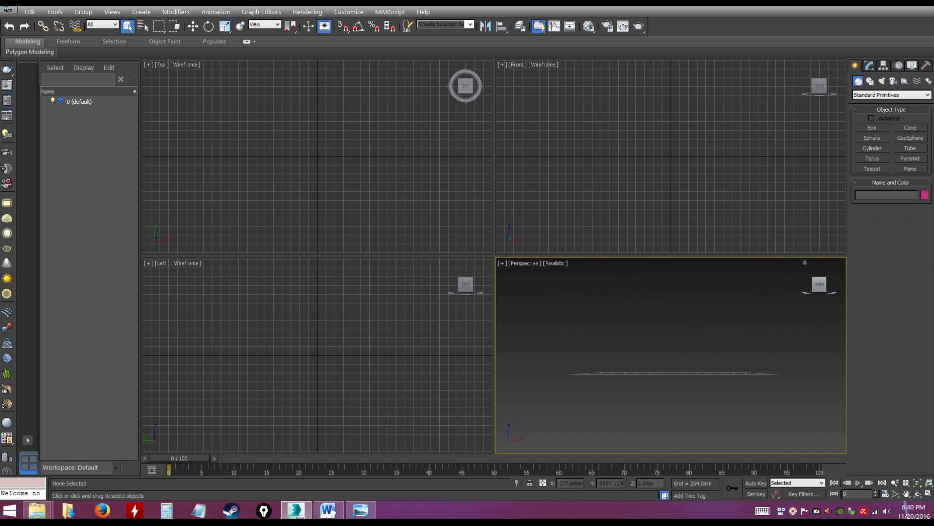
pyautogui.click(871, 129)
pyautogui.moveTo(630, 305); pyautogui.dragTo(695, 343)
pyautogui.click(682, 324)
pyautogui.rightClick(724, 320)
# - Examine from several angles where the new box lies relative to the grid in the Perspective view
pyautogui.keyDown('alt'); pyautogui.moveTo(736, 349); pyautogui.dragTo(714, 369, button='middle'); pyautogui.keyUp('alt')
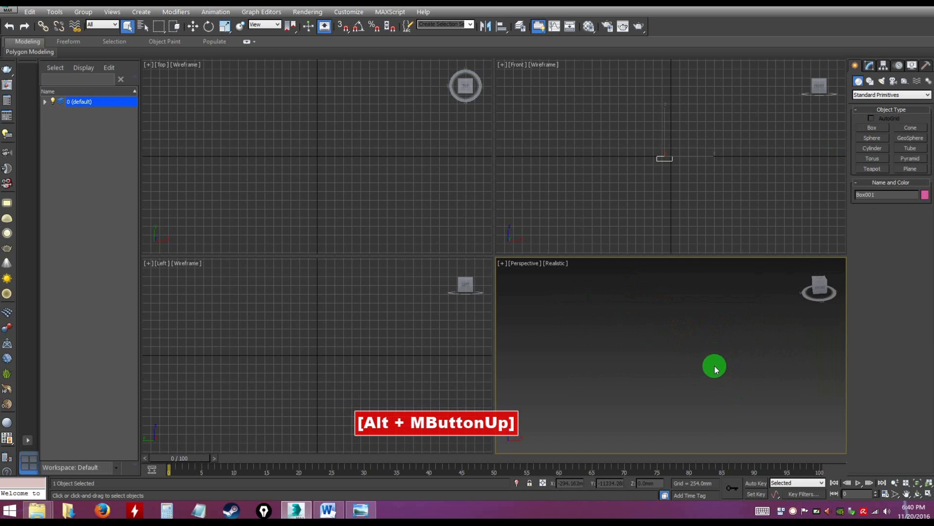
pyautogui.scroll(-2, 709, 362)
pyautogui.scroll(-4, 705, 359)
pyautogui.rightClick(705, 345)
pyautogui.click(618, 352)
pyautogui.keyDown('alt'); pyautogui.moveTo(618, 352); pyautogui.dragTo(677, 344, button='middle'); pyautogui.keyUp('alt')
pyautogui.keyDown('alt'); pyautogui.scroll(-3, 706, 390); pyautogui.keyUp('alt')
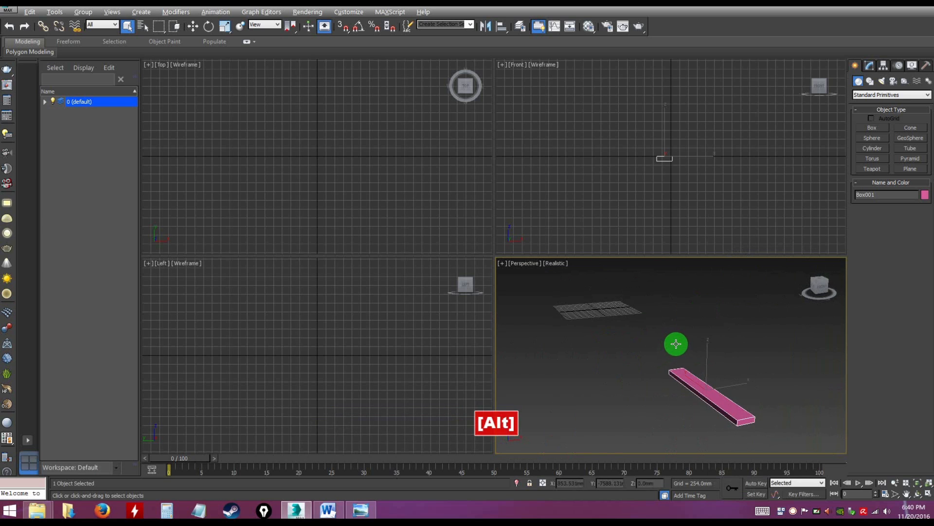
pyautogui.click(696, 407)
pyautogui.keyDown('alt'); pyautogui.moveTo(696, 407); pyautogui.dragTo(761, 441, button='middle'); pyautogui.keyUp('alt')
pyautogui.click(745, 404)
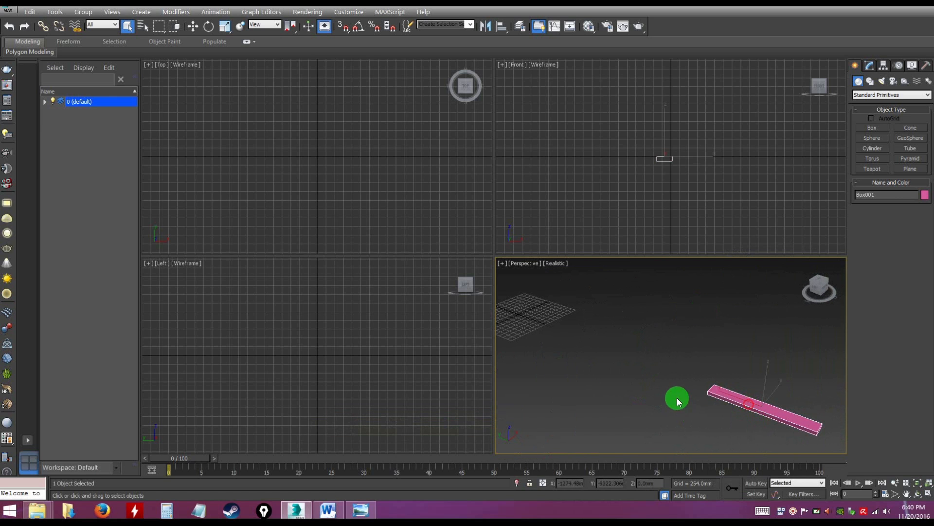
pyautogui.keyDown('alt'); pyautogui.moveTo(678, 401); pyautogui.dragTo(653, 372, button='middle'); pyautogui.keyUp('alt')
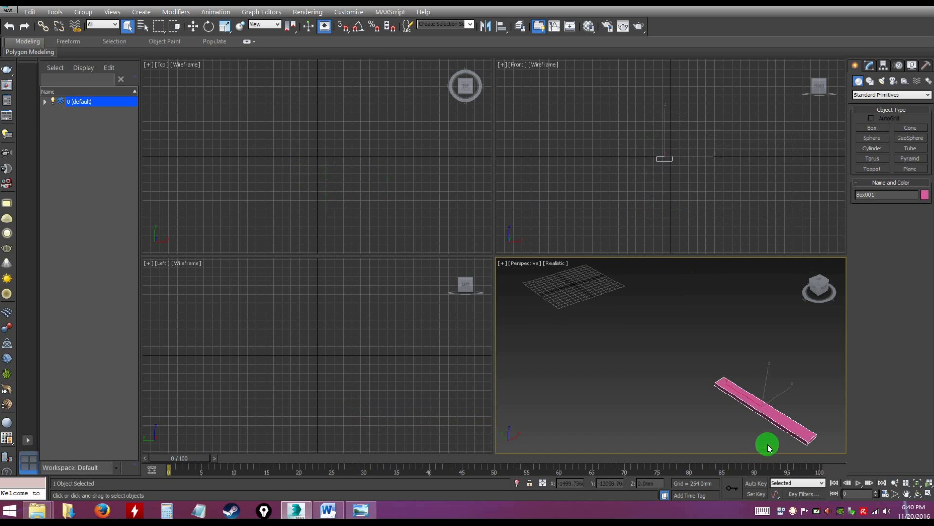
pyautogui.click(670, 362)
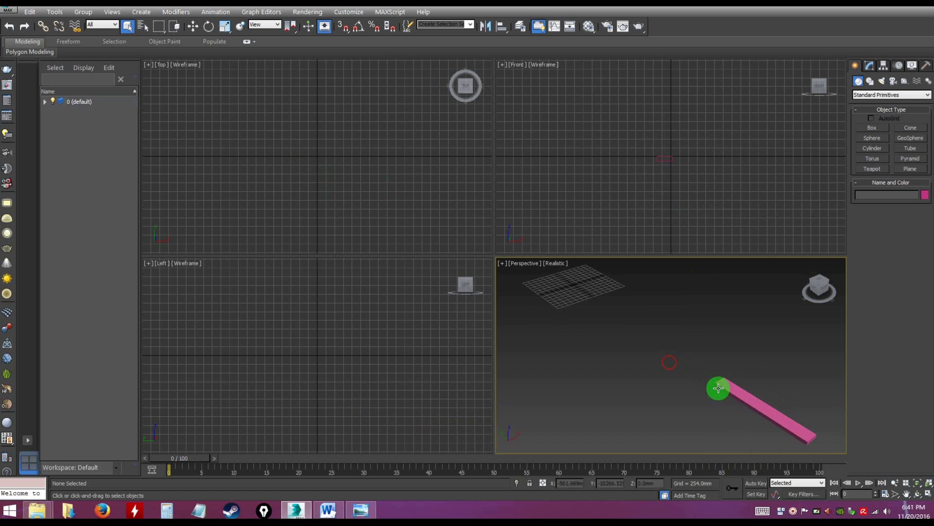
pyautogui.press('z')
pyautogui.keyDown('alt'); pyautogui.moveTo(678, 390); pyautogui.dragTo(704, 408, button='middle'); pyautogui.keyUp('alt')
pyautogui.click(667, 356)
pyautogui.scroll(-5, 627, 380)
pyautogui.click(679, 409)
# - Select the long pink box, delete it and frame the empty grid in the Perspective view
pyautogui.click(693, 393)
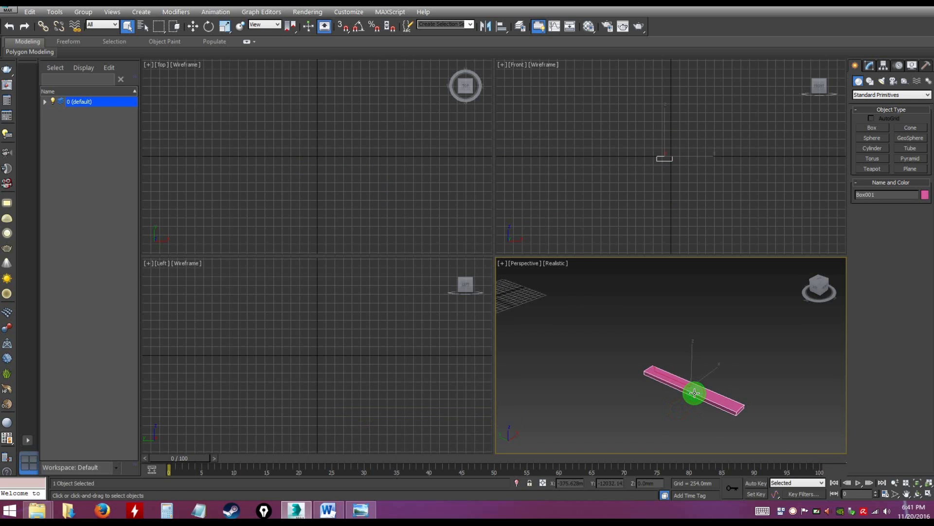
pyautogui.press('Delete')
pyautogui.keyDown('alt'); pyautogui.moveTo(606, 365); pyautogui.dragTo(636, 302, button='middle'); pyautogui.keyUp('alt')
pyautogui.keyDown('alt'); pyautogui.moveTo(632, 374); pyautogui.dragTo(660, 369, button='middle'); pyautogui.keyUp('alt')
pyautogui.press('z')
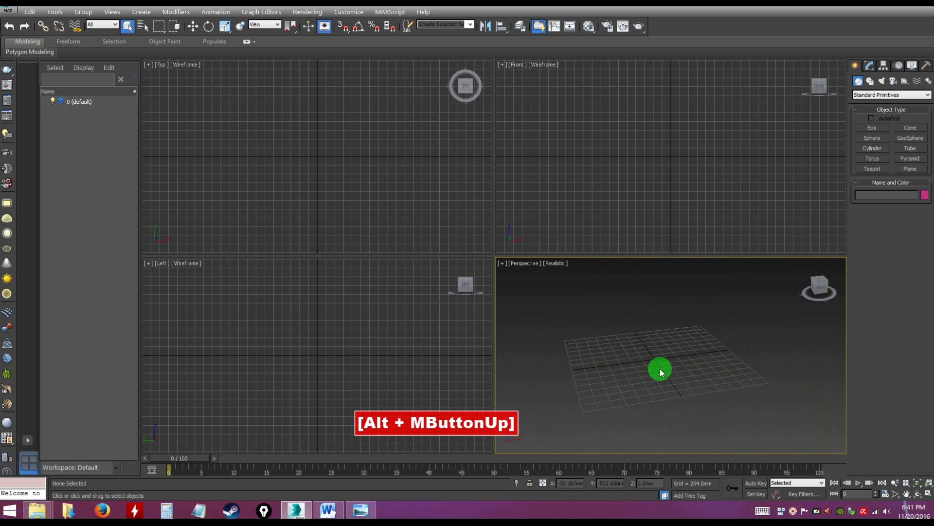
# - Create a box about 1006 mm long and 882 mm wide on the grid in the Perspective view, seen from above
pyautogui.keyDown('alt'); pyautogui.moveTo(670, 363); pyautogui.dragTo(657, 400, button='middle'); pyautogui.keyUp('alt')
pyautogui.moveTo(732, 399)
pyautogui.keyDown('alt'); pyautogui.mouseDown(button='middle')
pyautogui.moveTo(606, 401)
pyautogui.moveTo(716, 355)
pyautogui.moveTo(661, 360)
pyautogui.mouseUp(button='middle'); pyautogui.keyUp('alt')
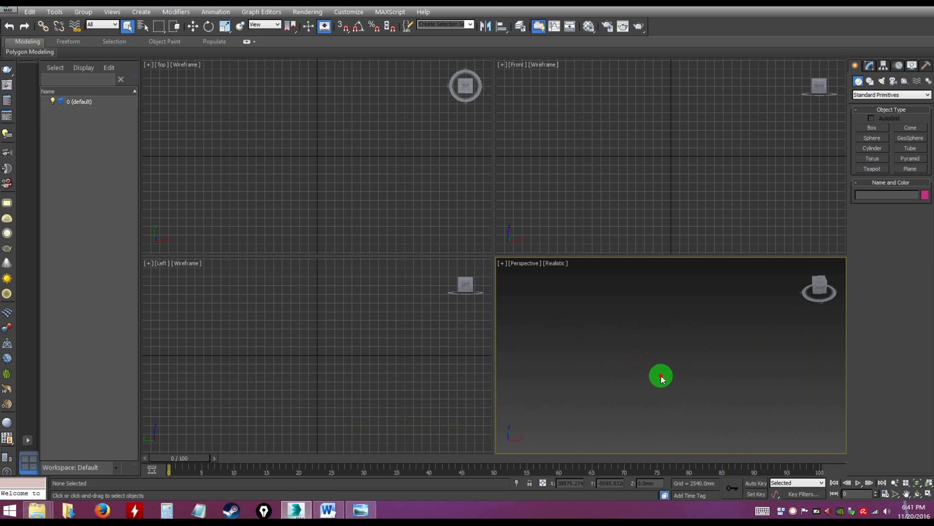
pyautogui.press('z')
pyautogui.keyDown('alt'); pyautogui.moveTo(691, 375); pyautogui.dragTo(672, 350, button='middle'); pyautogui.keyUp('alt')
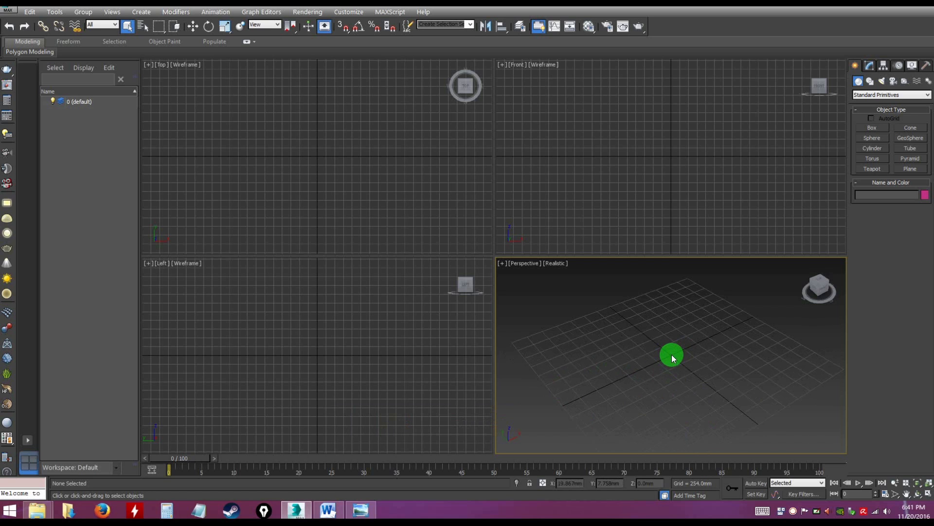
pyautogui.keyDown('alt'); pyautogui.moveTo(687, 361); pyautogui.dragTo(678, 356, button='middle'); pyautogui.keyUp('alt')
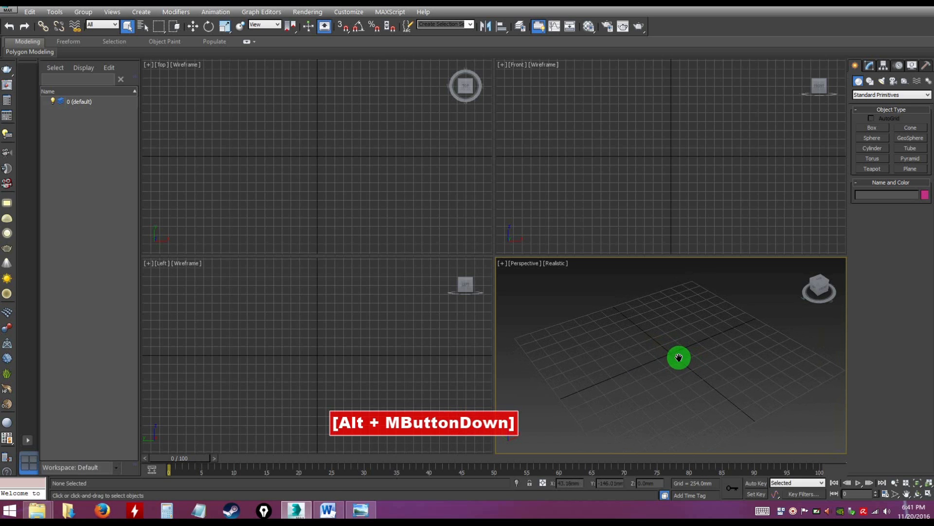
pyautogui.click(873, 128)
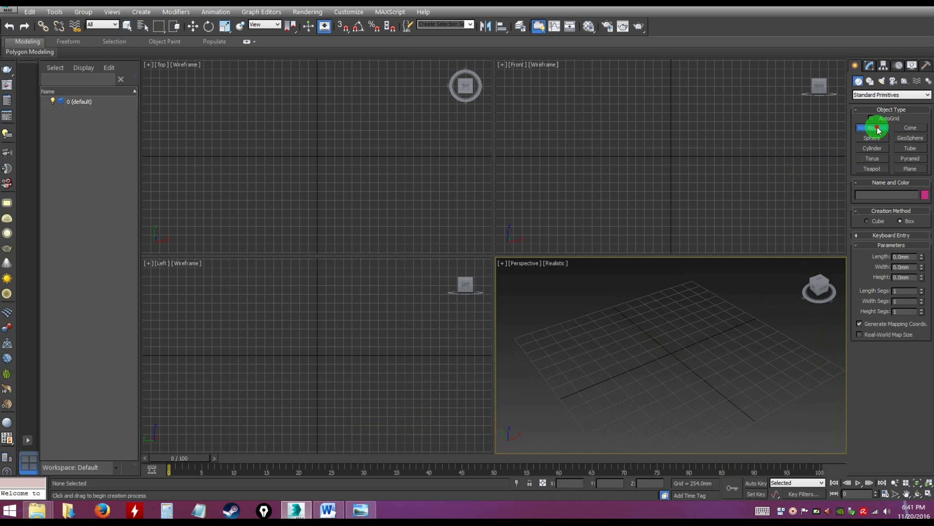
pyautogui.moveTo(688, 336); pyautogui.dragTo(703, 378)
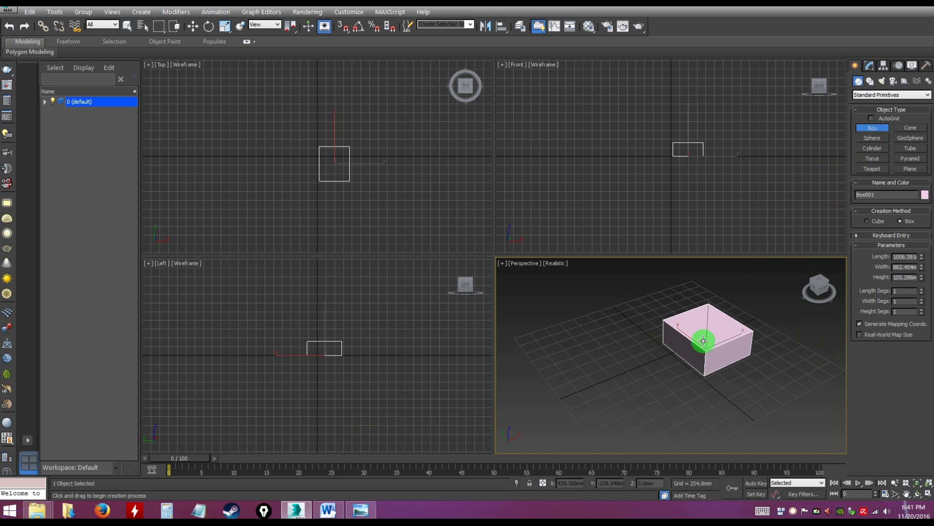
pyautogui.click(728, 332)
pyautogui.rightClick(728, 332)
# - Select the light pink box on the grid and delete it
pyautogui.keyDown('alt'); pyautogui.moveTo(728, 332); pyautogui.dragTo(774, 363, button='middle'); pyautogui.keyUp('alt')
pyautogui.click(775, 363)
pyautogui.click(704, 329)
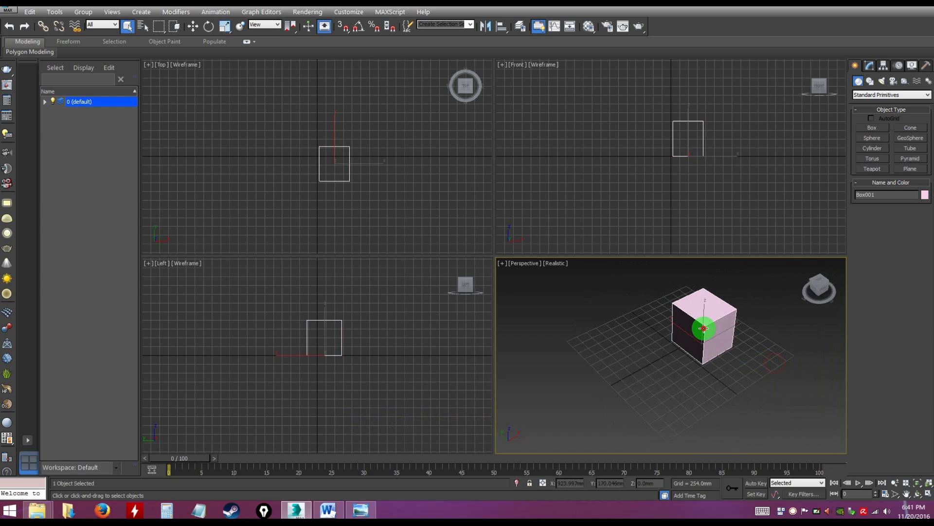
pyautogui.press('Delete')
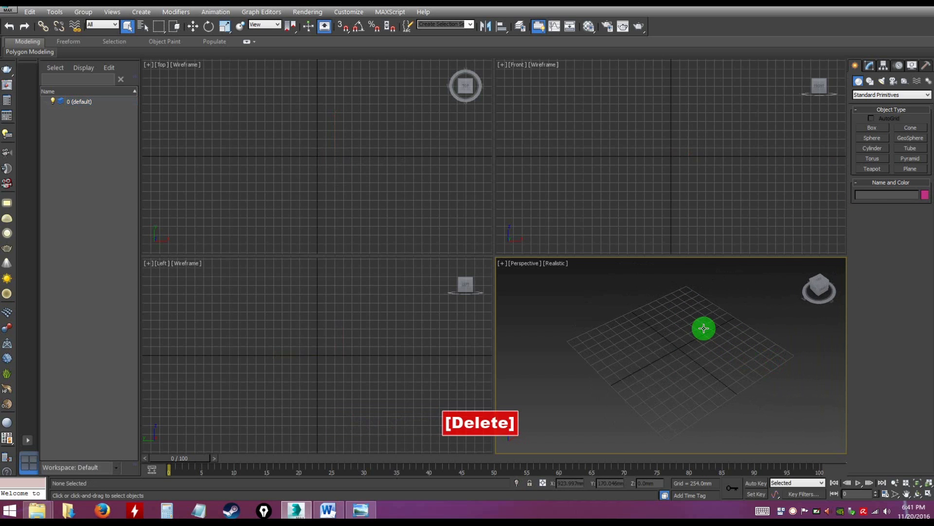
# - Create a roughly cubic box near the origin by drawing its base in the Front view, and inspect it in the Perspective view
pyautogui.click(872, 127)
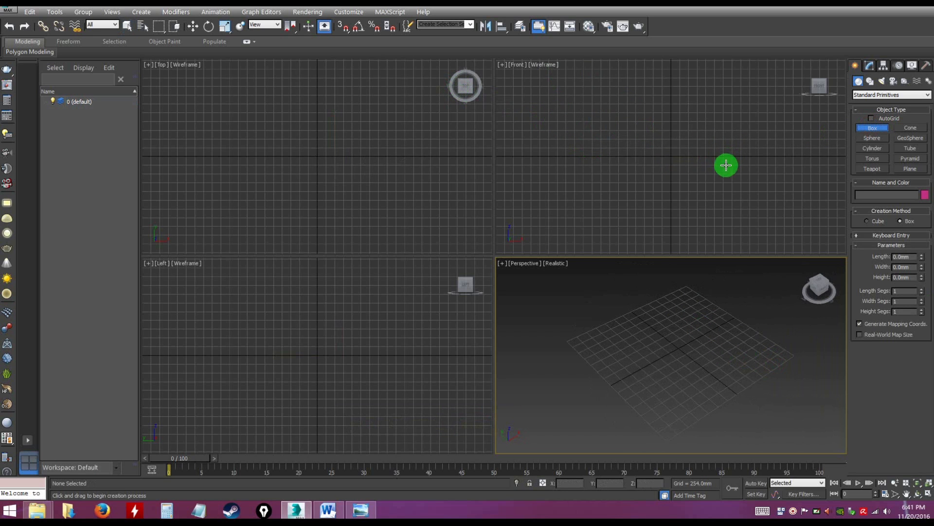
pyautogui.keyDown('alt'); pyautogui.moveTo(690, 153); pyautogui.dragTo(674, 144, button='middle'); pyautogui.keyUp('alt')
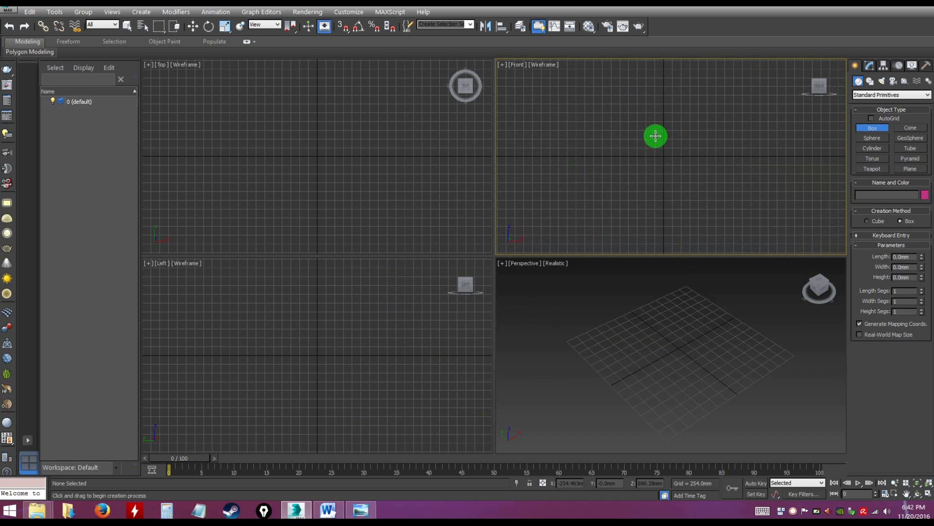
pyautogui.moveTo(647, 119); pyautogui.dragTo(691, 170)
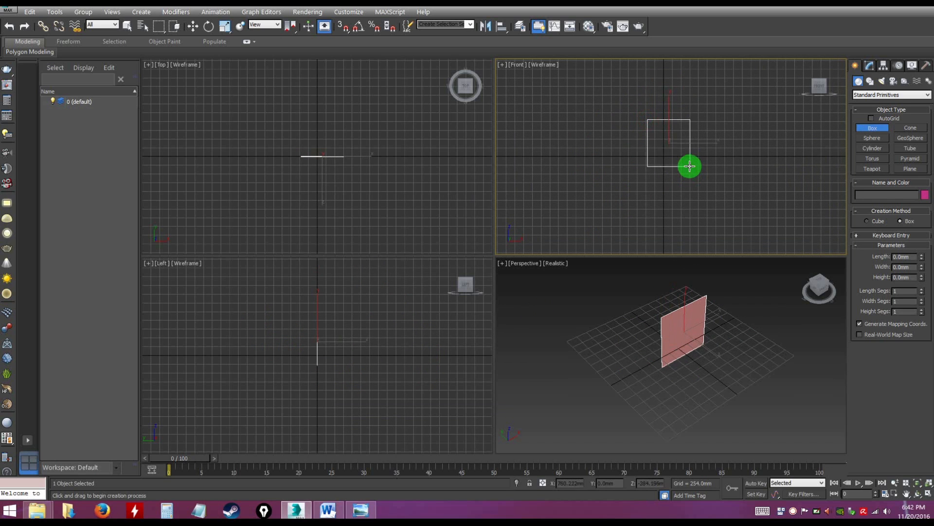
pyautogui.click(671, 127)
pyautogui.rightClick(725, 306)
pyautogui.keyDown('alt'); pyautogui.moveTo(726, 307); pyautogui.dragTo(676, 312, button='middle'); pyautogui.keyUp('alt')
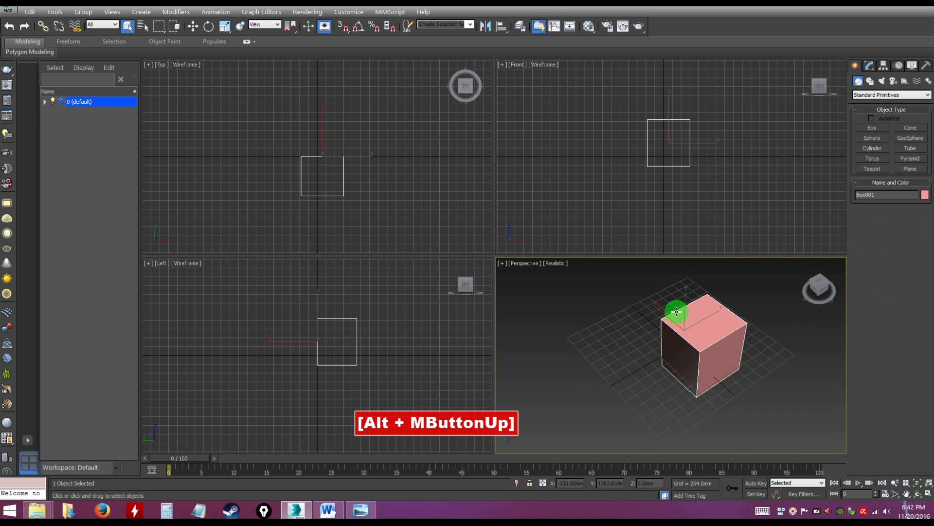
pyautogui.keyDown('alt'); pyautogui.moveTo(725, 334); pyautogui.dragTo(735, 340, button='middle'); pyautogui.keyUp('alt')
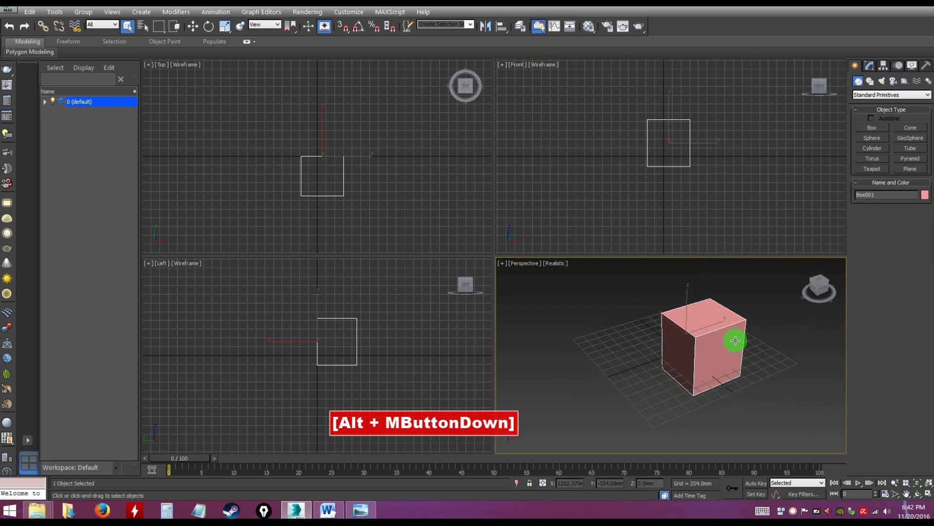
pyautogui.click(763, 341)
pyautogui.click(718, 345)
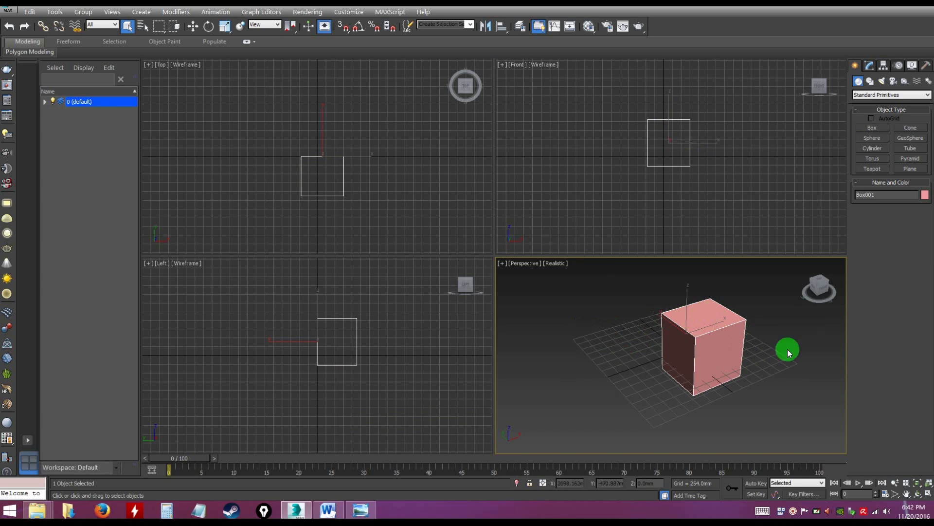
pyautogui.keyDown('alt'); pyautogui.moveTo(764, 357); pyautogui.dragTo(626, 324, button='middle'); pyautogui.keyUp('alt')
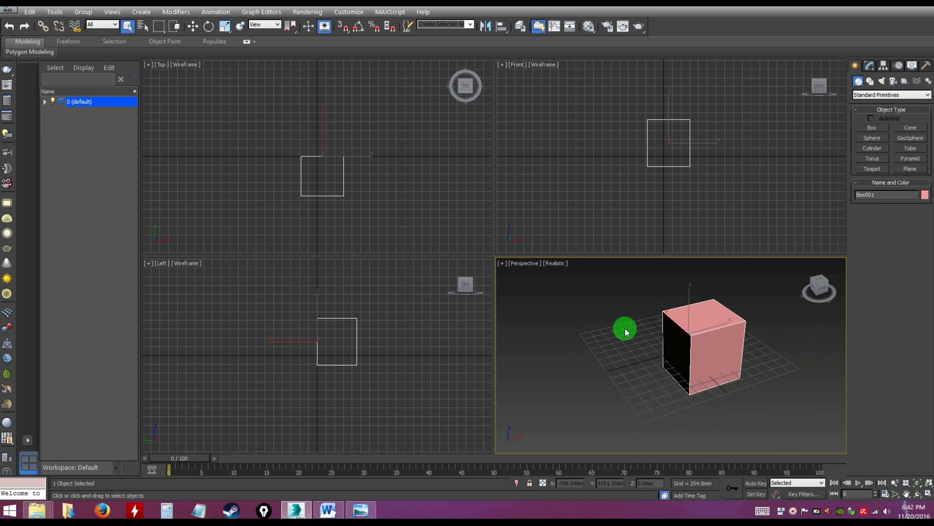
pyautogui.keyDown('alt'); pyautogui.moveTo(621, 323); pyautogui.dragTo(640, 370, button='middle'); pyautogui.keyUp('alt')
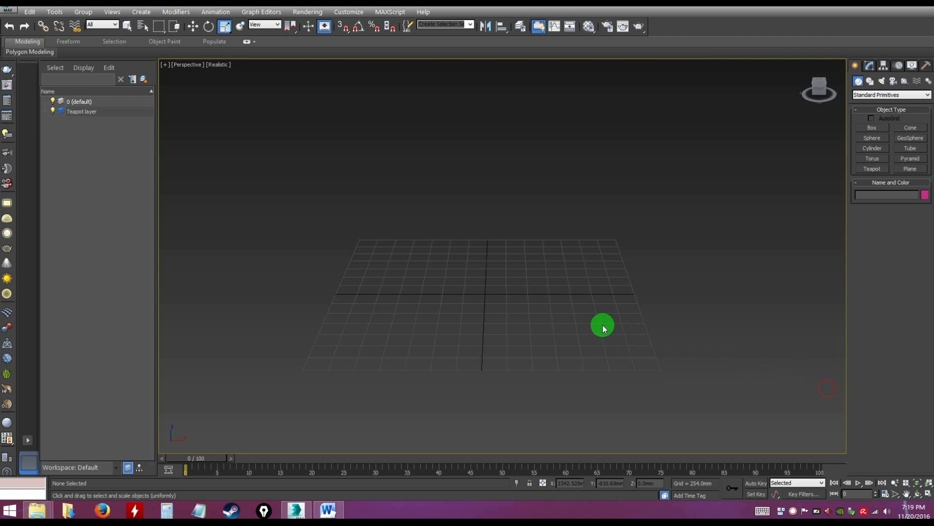
# - Create a box about 1332 mm long, 1673 mm wide and 1538 mm high in the maximized Perspective view
pyautogui.keyDown('alt'); pyautogui.moveTo(604, 328); pyautogui.dragTo(569, 321, button='middle'); pyautogui.keyUp('alt')
pyautogui.keyDown('alt'); pyautogui.moveTo(588, 279); pyautogui.dragTo(837, 141, button='middle'); pyautogui.keyUp('alt')
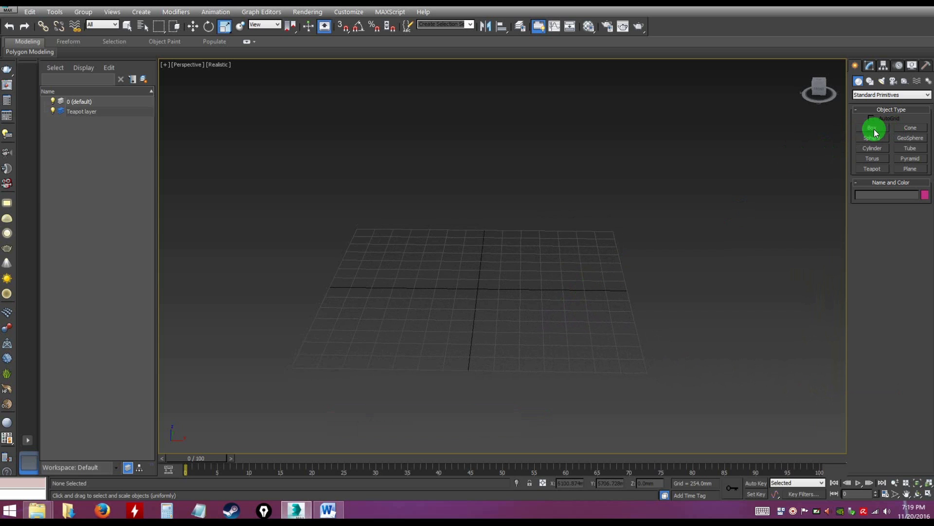
pyautogui.keyDown('alt'); pyautogui.moveTo(540, 244); pyautogui.dragTo(722, 230, button='middle'); pyautogui.keyUp('alt')
pyautogui.keyDown('alt'); pyautogui.moveTo(652, 241); pyautogui.dragTo(561, 271, button='middle'); pyautogui.keyUp('alt')
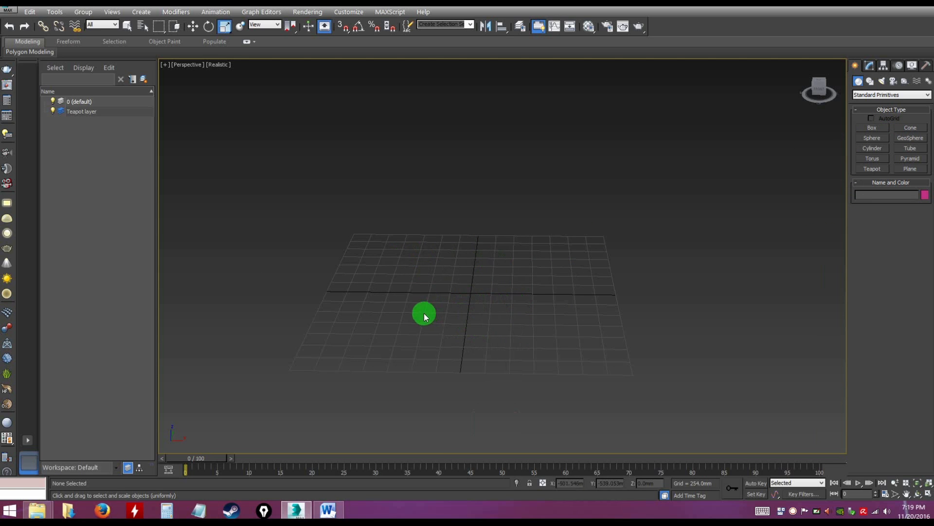
pyautogui.click(873, 128)
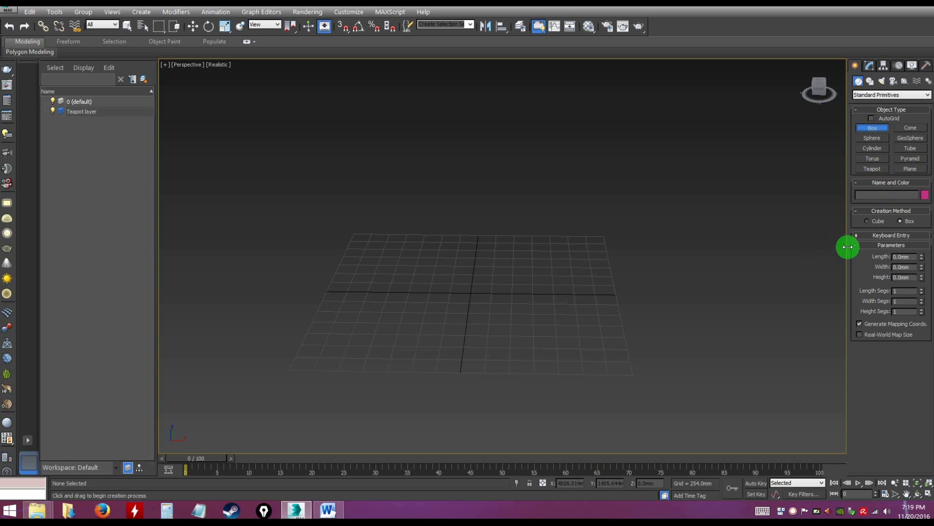
pyautogui.moveTo(433, 282); pyautogui.dragTo(572, 336)
pyautogui.click(516, 216)
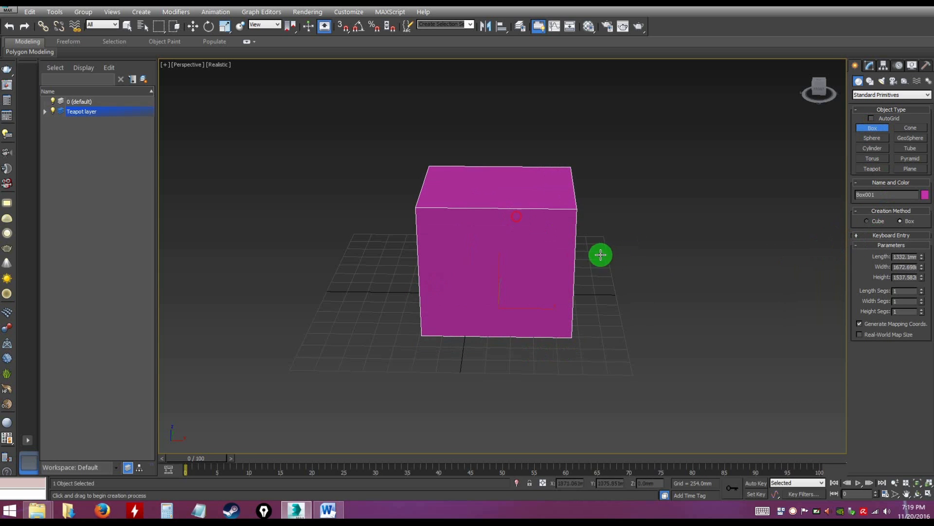
pyautogui.press('r')
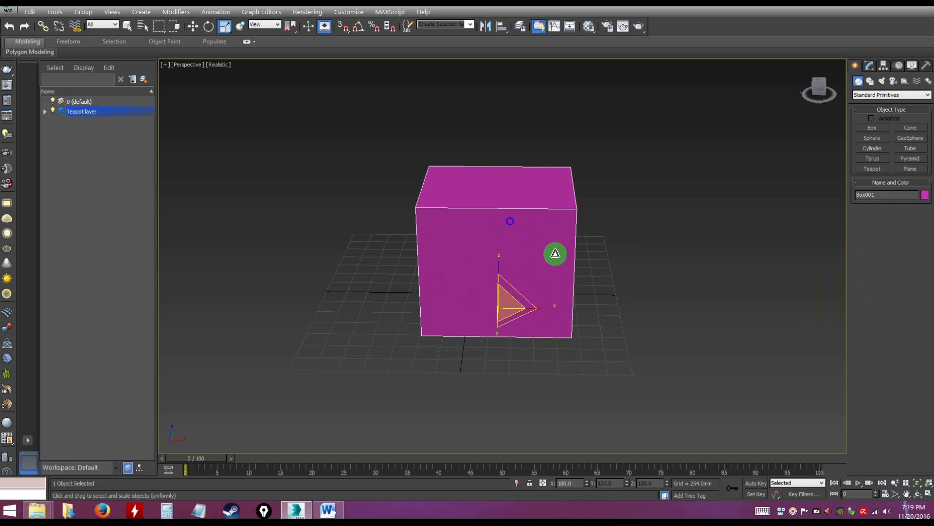
# - Select the magenta box and delete it from the scene
pyautogui.click(674, 265)
pyautogui.click(545, 250)
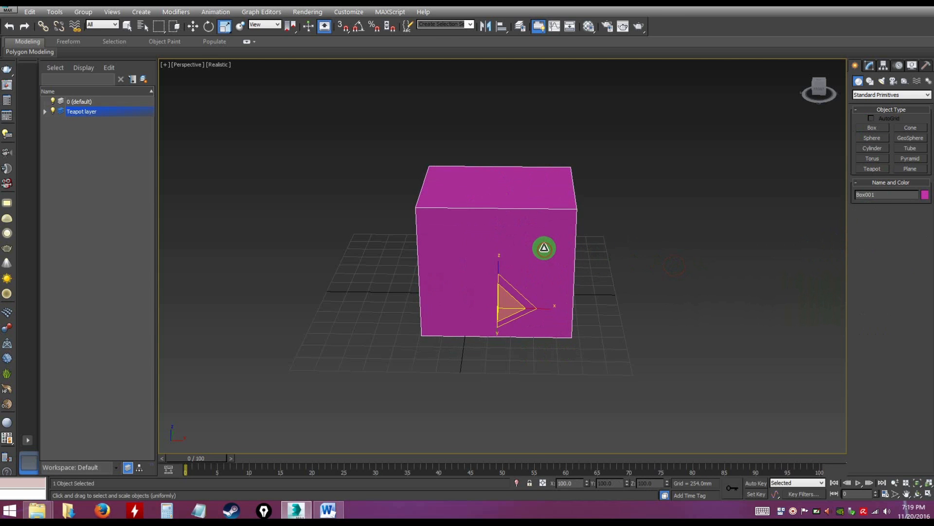
pyautogui.press('Delete')
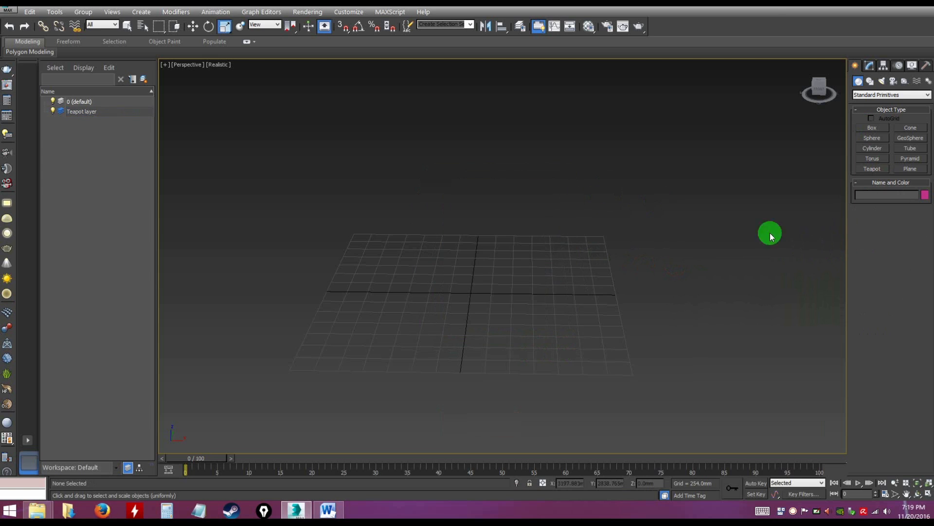
# - Create a box at the origin through Keyboard Entry with length, width and height each set to 100 mm
pyautogui.click(873, 128)
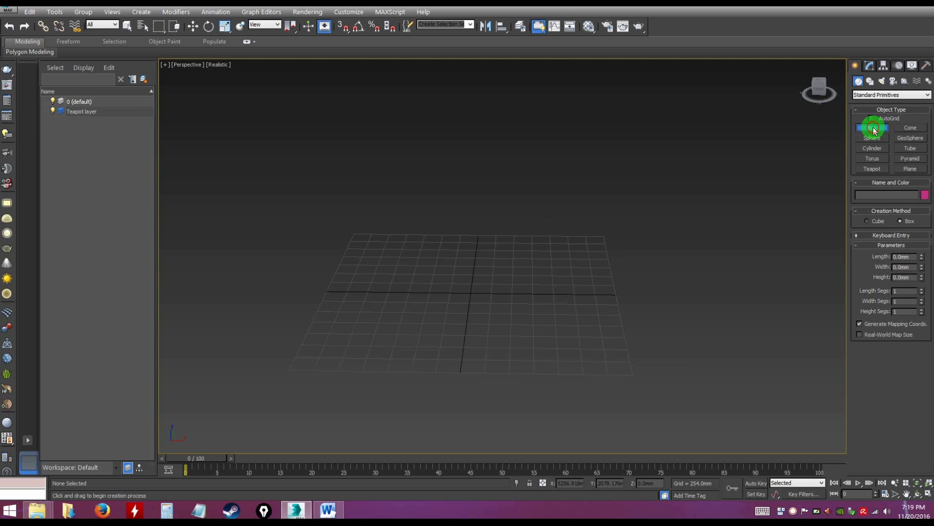
pyautogui.click(871, 128)
pyautogui.click(871, 129)
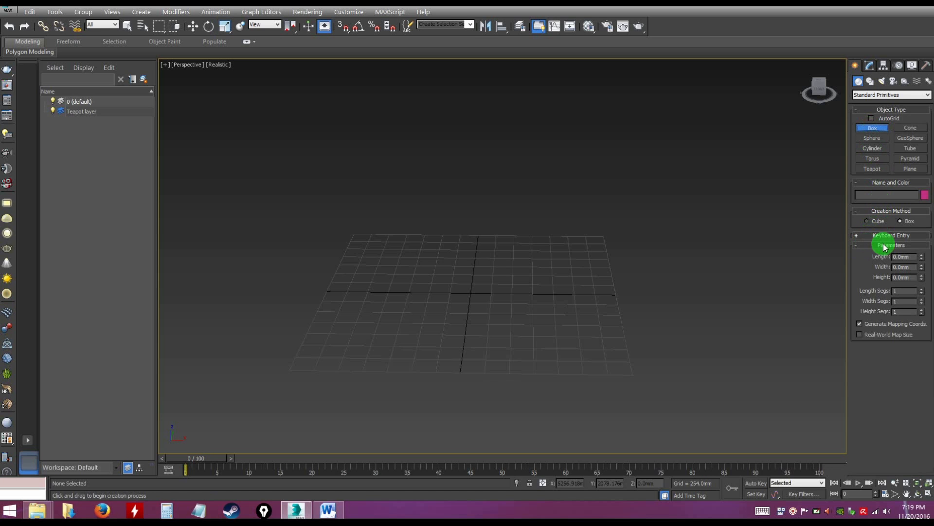
pyautogui.click(857, 236)
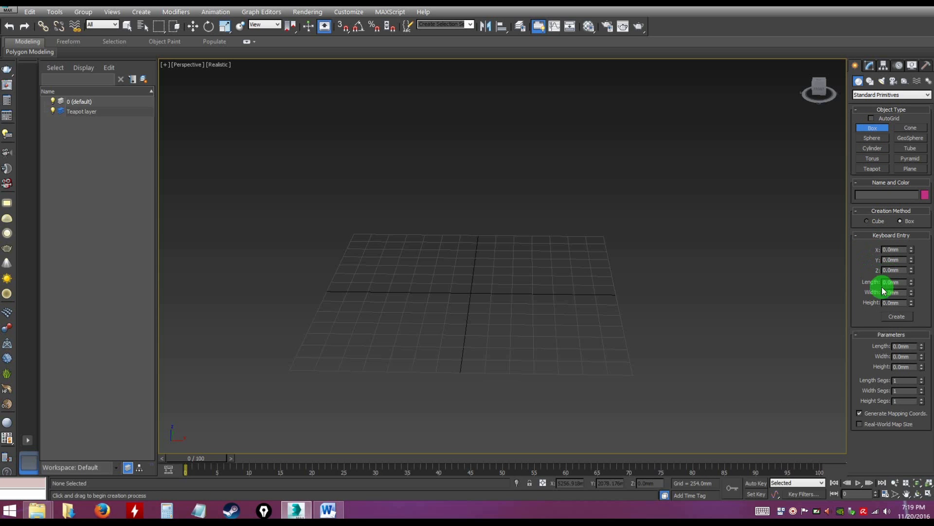
pyautogui.doubleClick(901, 282)
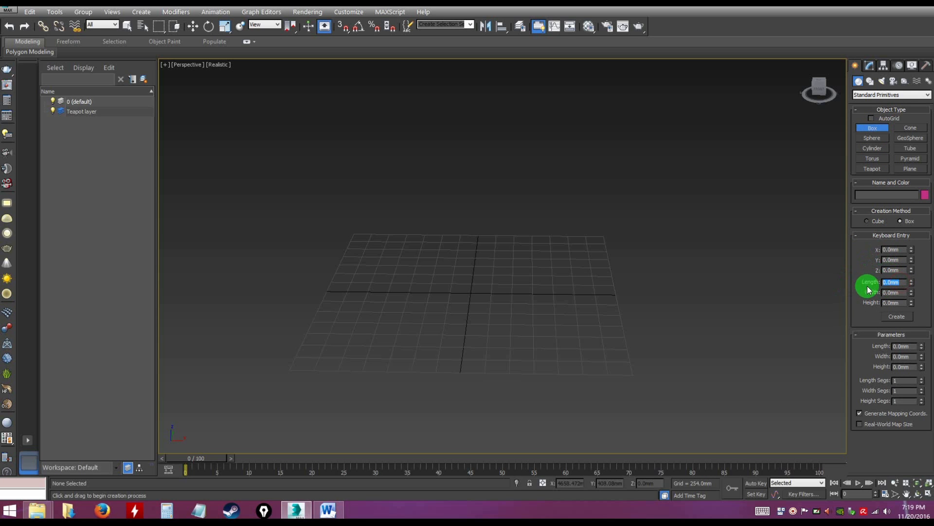
pyautogui.doubleClick(902, 281)
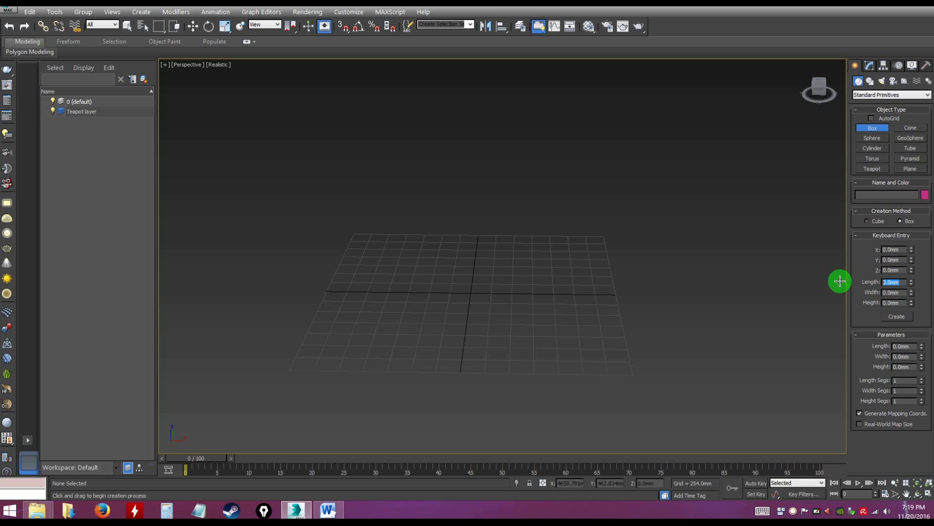
pyautogui.write('100')
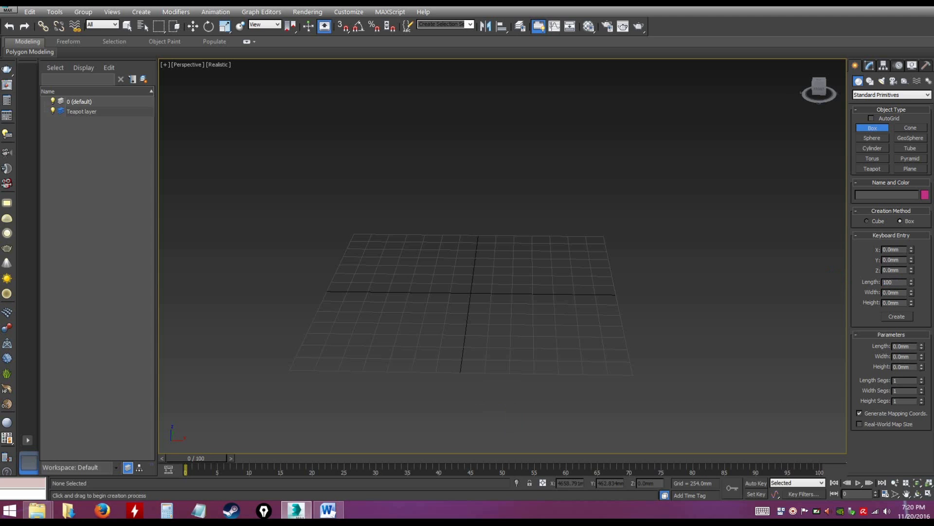
pyautogui.press('Tab')
pyautogui.press('Tab')
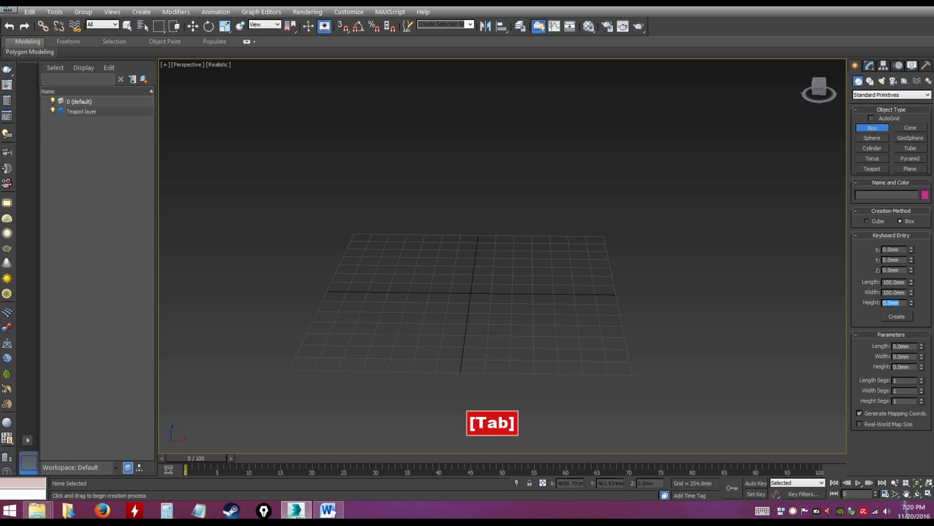
pyautogui.write('100')
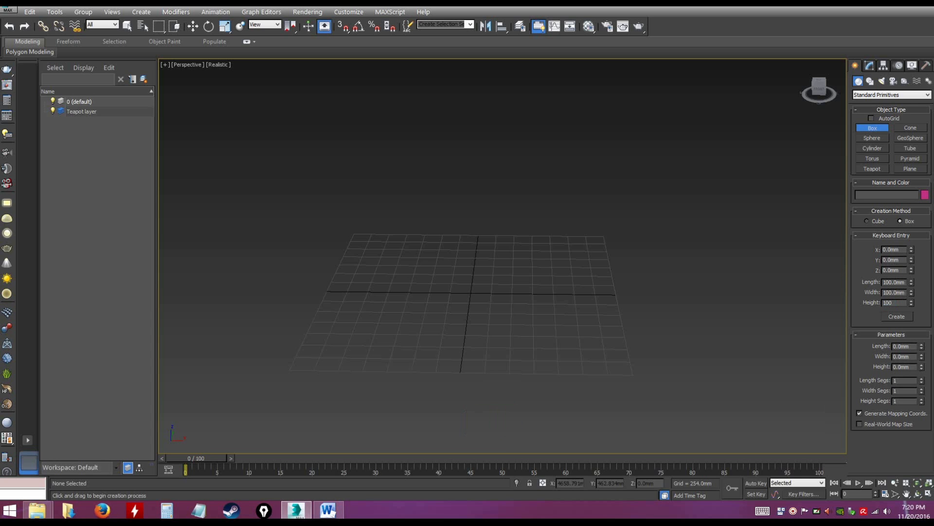
pyautogui.press('Return')
pyautogui.click(896, 318)
pyautogui.press('ctrl')
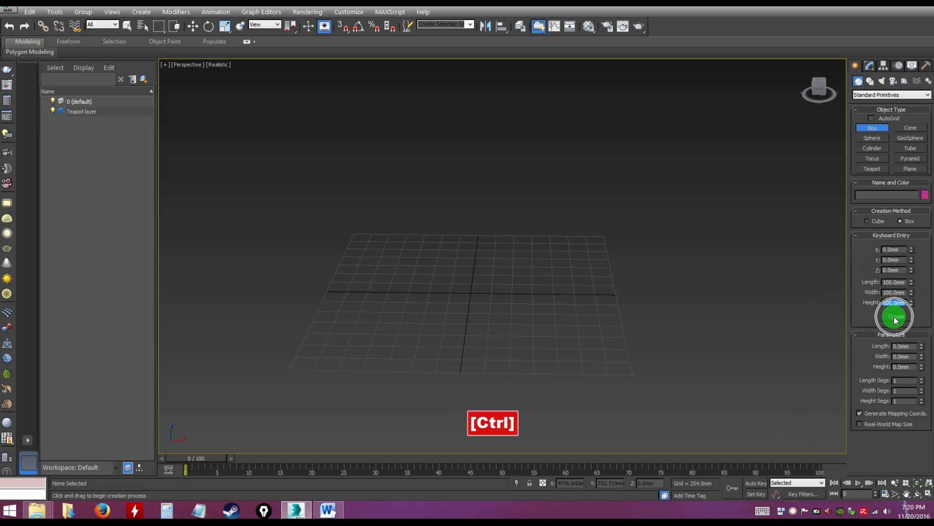
pyautogui.click(894, 318)
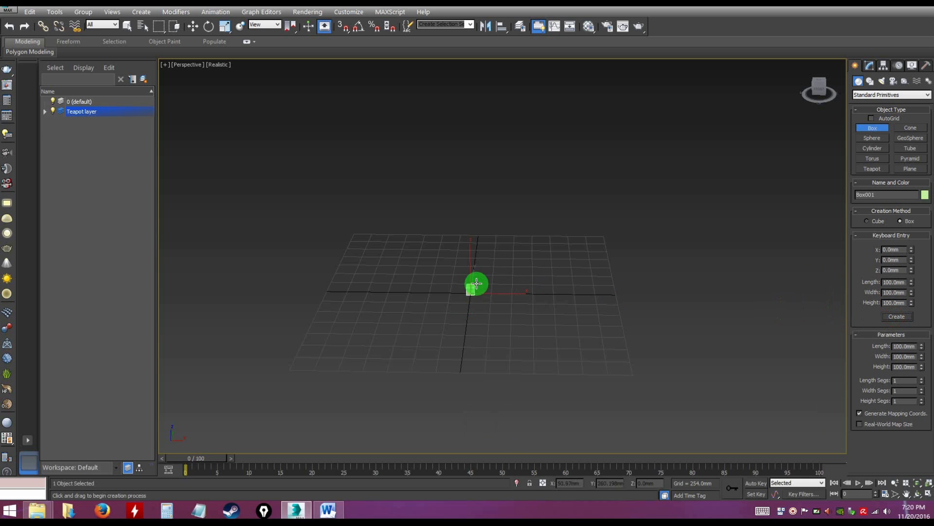
pyautogui.rightClick(493, 302)
# - Inspect the green 100 mm cube up close from different angles in the Perspective view
pyautogui.click(526, 322)
pyautogui.keyDown('alt'); pyautogui.moveTo(500, 299); pyautogui.dragTo(546, 313, button='middle'); pyautogui.keyUp('alt')
pyautogui.scroll(6, 580, 280)
pyautogui.moveTo(547, 313); pyautogui.dragTo(551, 280, button='middle')
pyautogui.scroll(3, 551, 280)
pyautogui.keyDown('alt'); pyautogui.moveTo(429, 317); pyautogui.dragTo(486, 310, button='middle'); pyautogui.keyUp('alt')
pyautogui.moveTo(389, 317); pyautogui.dragTo(587, 294, button='middle')
pyautogui.click(443, 309)
# - Check the Keyboard Entry settings of the Cylinder and Teapot tools without creating either object
pyautogui.click(872, 128)
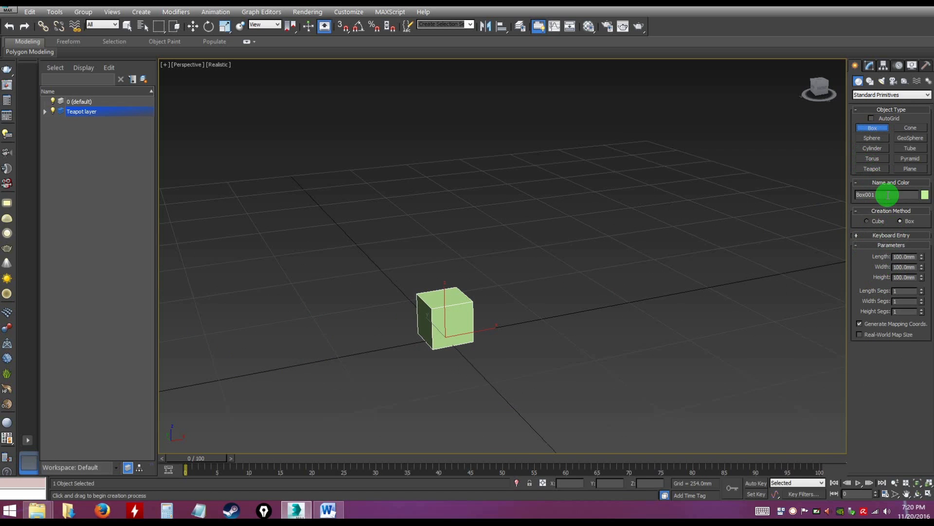
pyautogui.keyDown('ctrl'); pyautogui.click(872, 148); pyautogui.keyUp('ctrl')
pyautogui.click(885, 235)
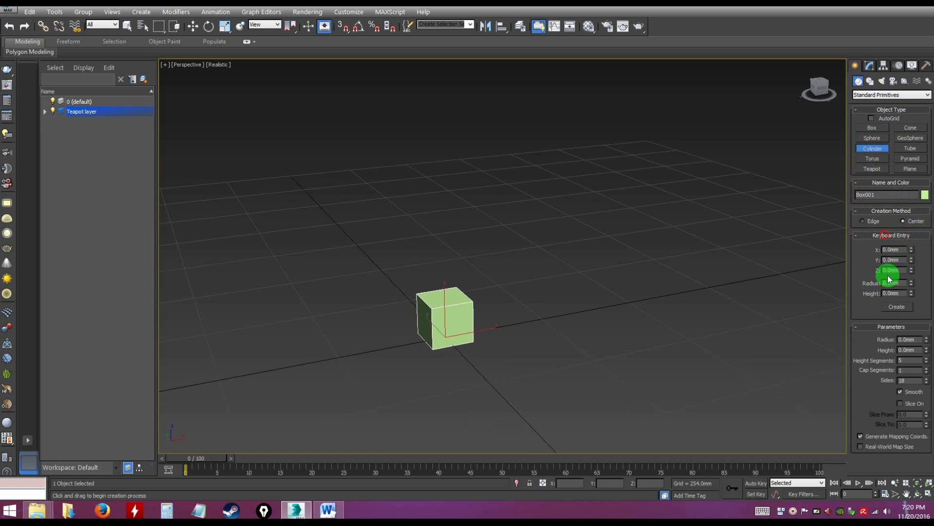
pyautogui.click(873, 169)
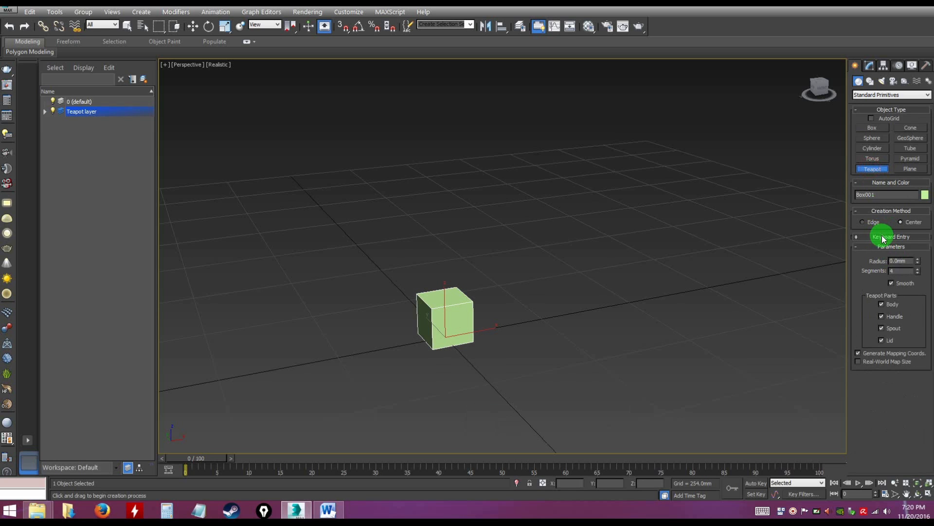
pyautogui.click(884, 236)
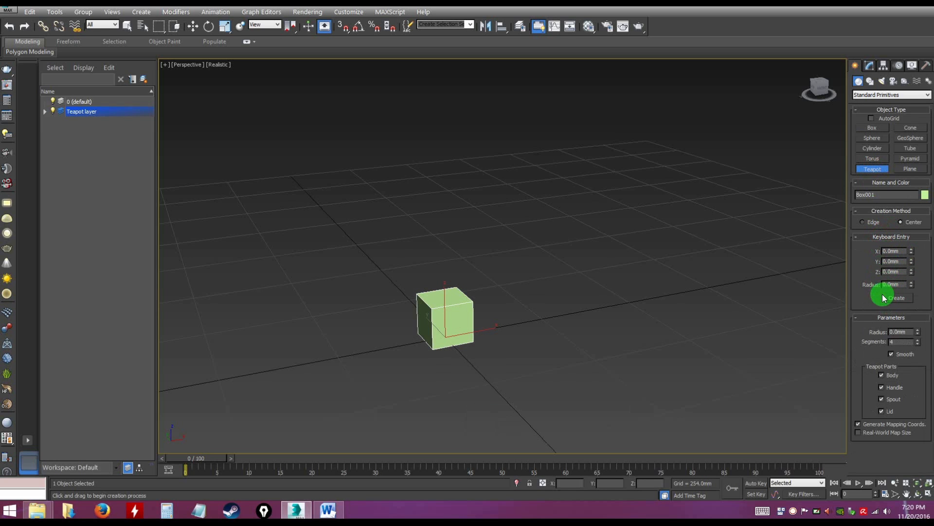
pyautogui.rightClick(614, 272)
# - View the green cube from another side in the Perspective view and delete it from the scene
pyautogui.click(560, 283)
pyautogui.keyDown('alt'); pyautogui.moveTo(533, 328); pyautogui.dragTo(558, 281, button='middle'); pyautogui.keyUp('alt')
pyautogui.click(671, 268)
pyautogui.press('z')
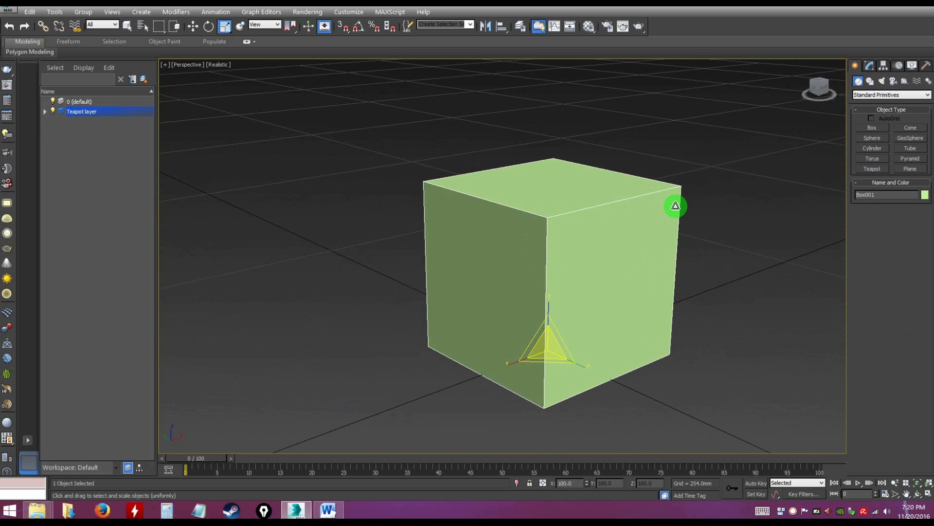
pyautogui.keyDown('alt'); pyautogui.moveTo(711, 346); pyautogui.dragTo(584, 338, button='middle'); pyautogui.keyUp('alt')
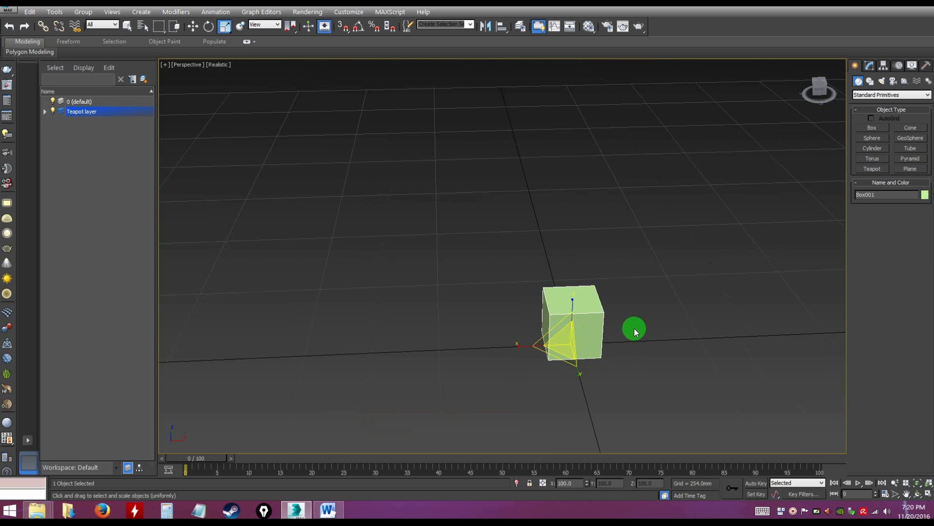
pyautogui.press('Delete')
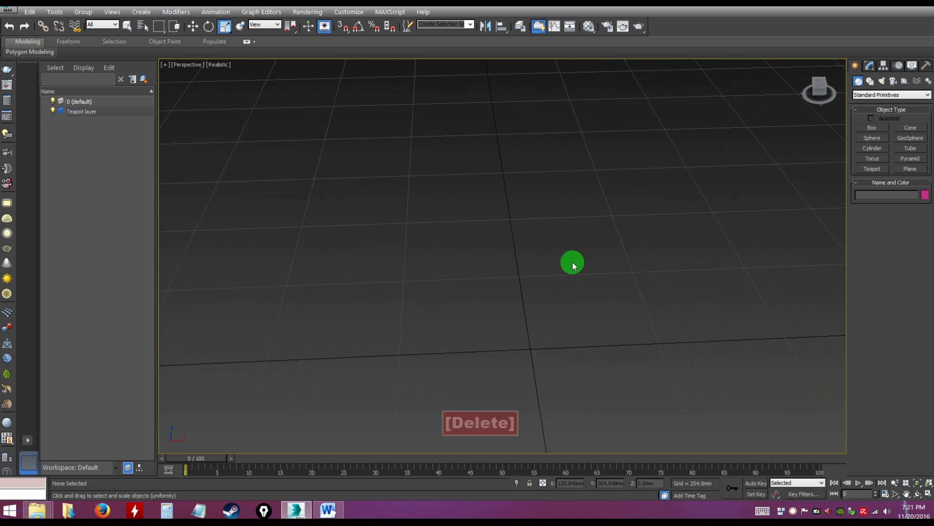
# - Create a box about 688 mm long, 810 mm wide and 916 mm high around the grid centre in the Perspective view
pyautogui.click(875, 129)
pyautogui.keyDown('alt'); pyautogui.moveTo(666, 286); pyautogui.dragTo(531, 276, button='middle'); pyautogui.keyUp('alt')
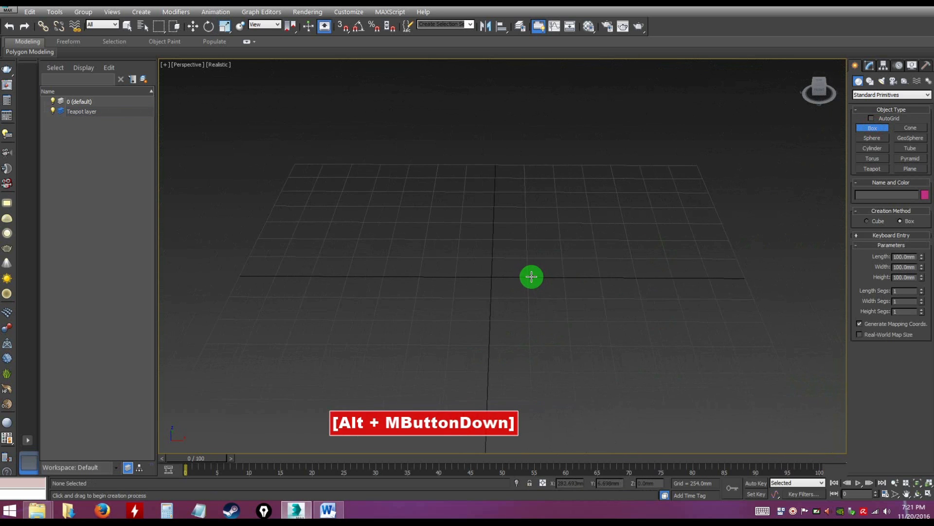
pyautogui.moveTo(453, 261); pyautogui.dragTo(571, 319)
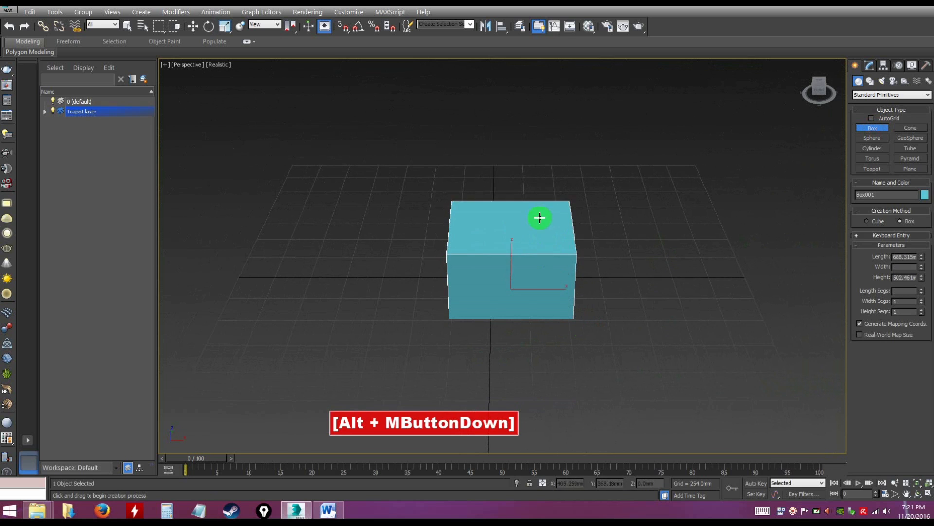
pyautogui.click(531, 194)
pyautogui.press('r')
pyautogui.keyDown('alt'); pyautogui.moveTo(543, 249); pyautogui.dragTo(499, 249, button='middle'); pyautogui.keyUp('alt')
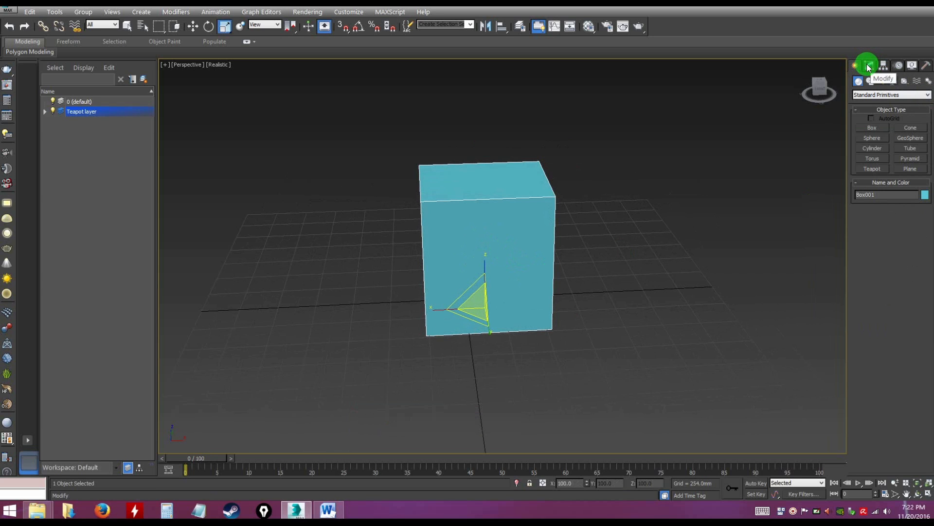
# - Modify the light blue box's parameters, setting its length, width and height to 100 mm each
pyautogui.press('ctrl')
pyautogui.click(871, 68)
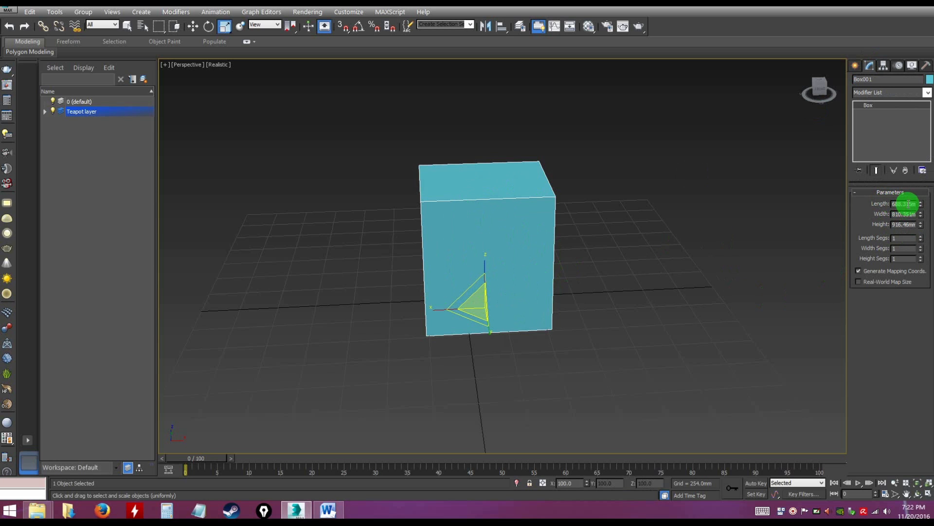
pyautogui.moveTo(893, 203); pyautogui.dragTo(916, 204)
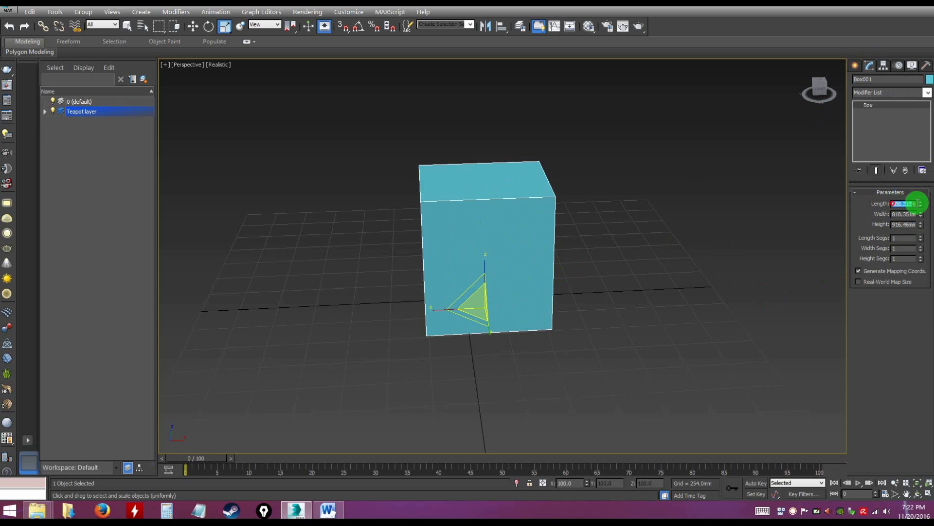
pyautogui.write('100')
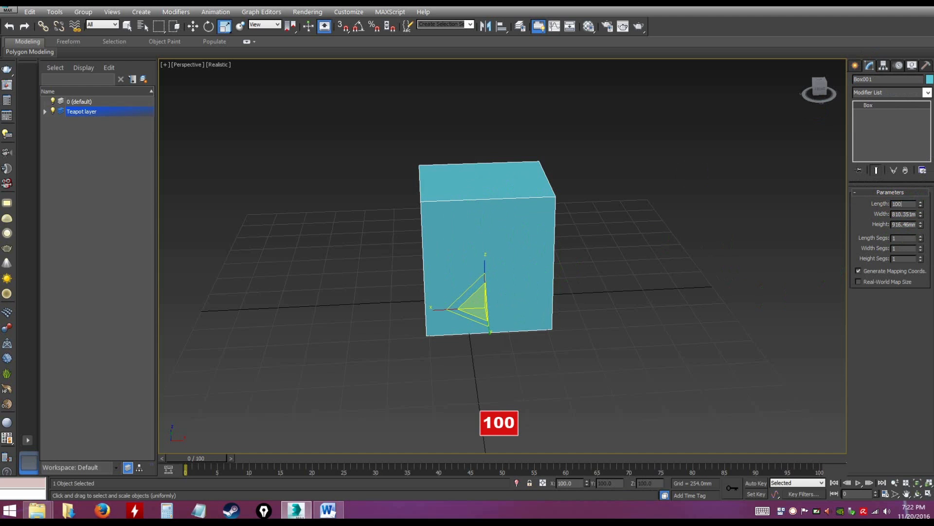
pyautogui.press('Tab')
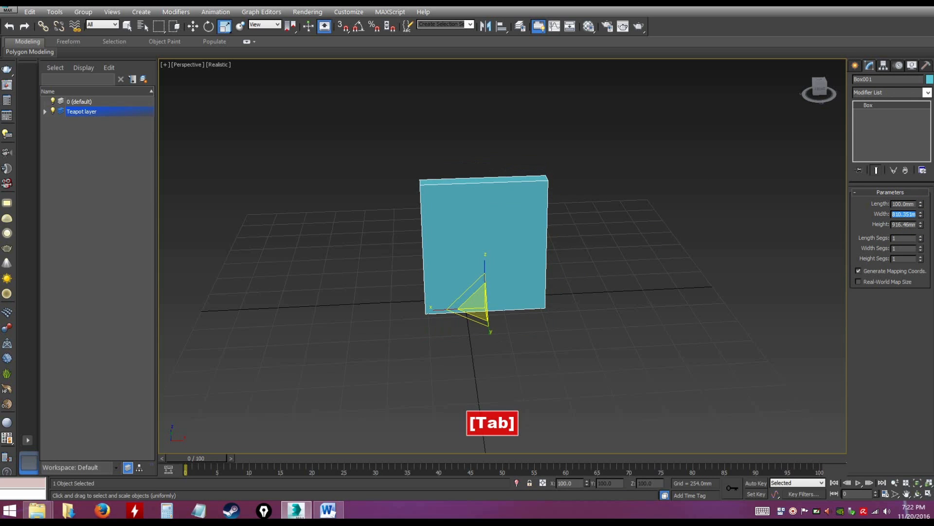
pyautogui.write('100')
pyautogui.press('Tab')
pyautogui.write('100')
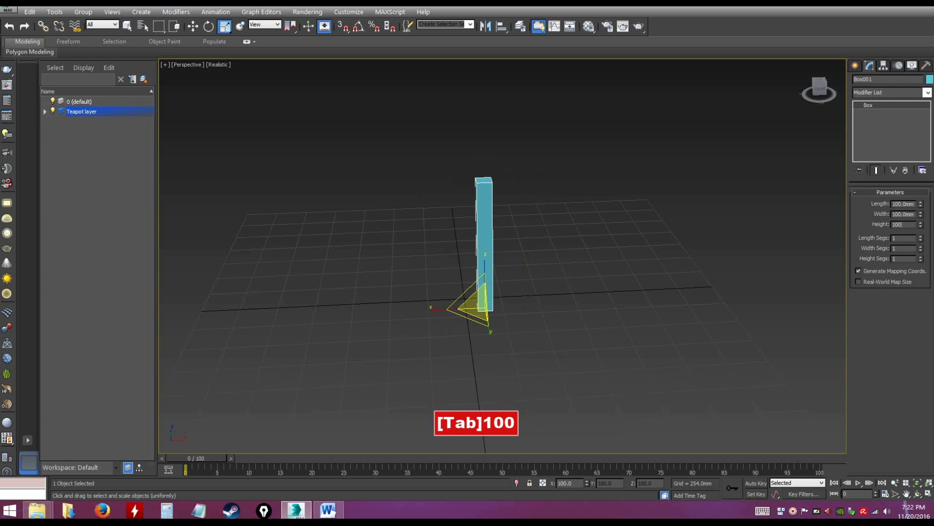
pyautogui.press('Return')
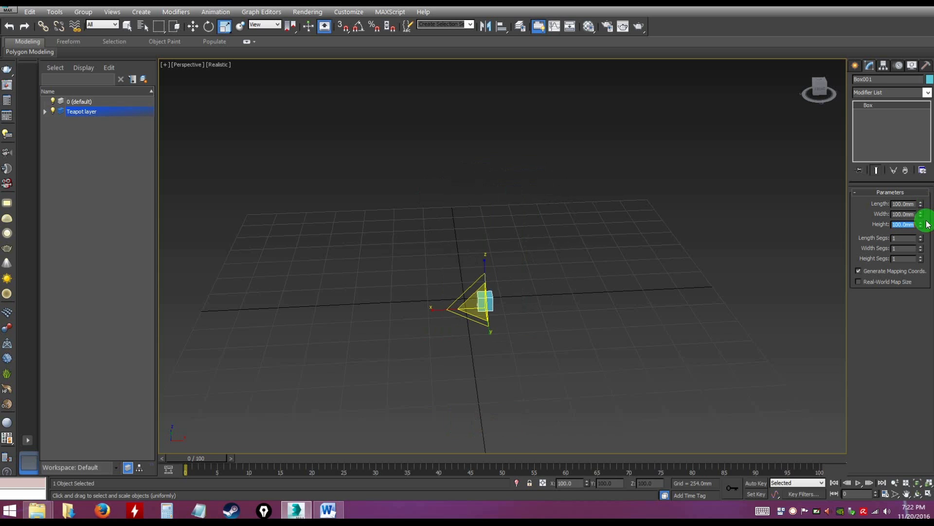
pyautogui.click(503, 320)
pyautogui.click(484, 300)
pyautogui.keyDown('alt'); pyautogui.moveTo(574, 323); pyautogui.dragTo(663, 243, button='middle'); pyautogui.keyUp('alt')
# - Return to the Box creation tool and open its Keyboard Entry settings for position and dimensions
pyautogui.click(855, 66)
pyautogui.click(874, 128)
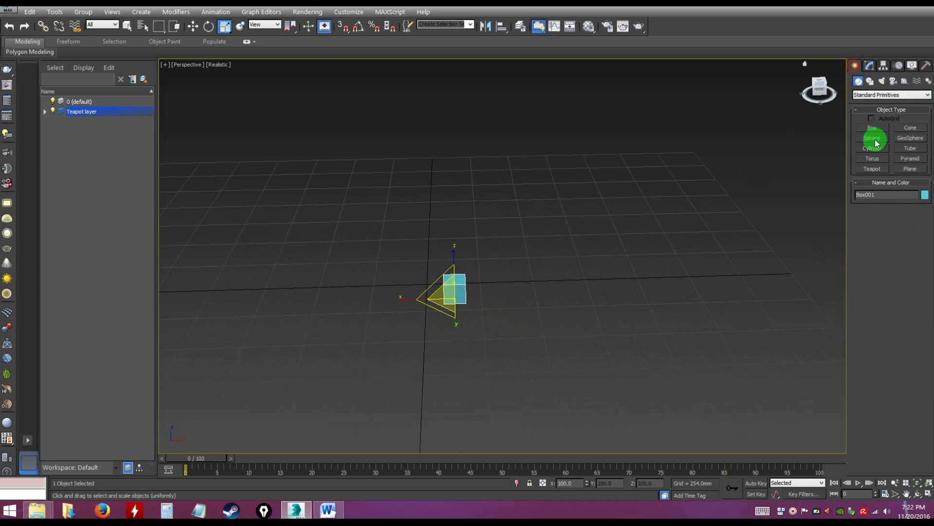
pyautogui.click(888, 235)
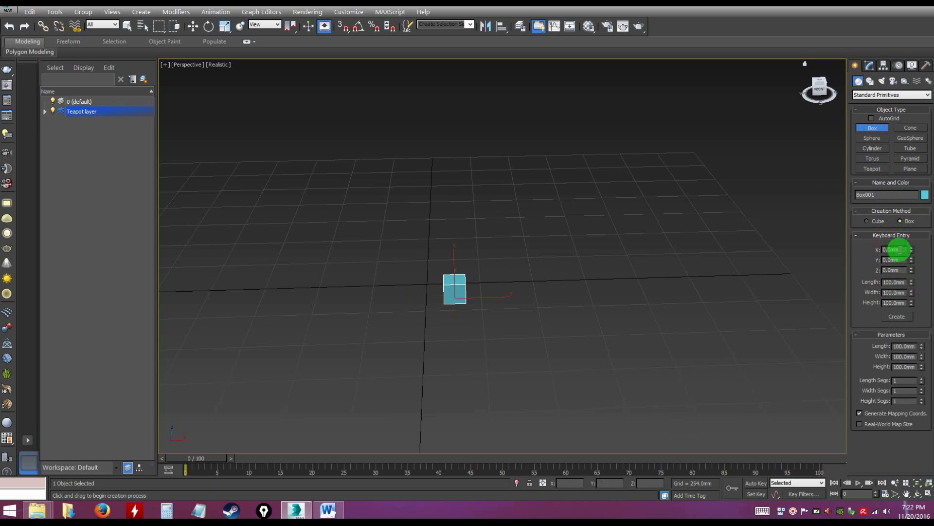
pyautogui.click(897, 317)
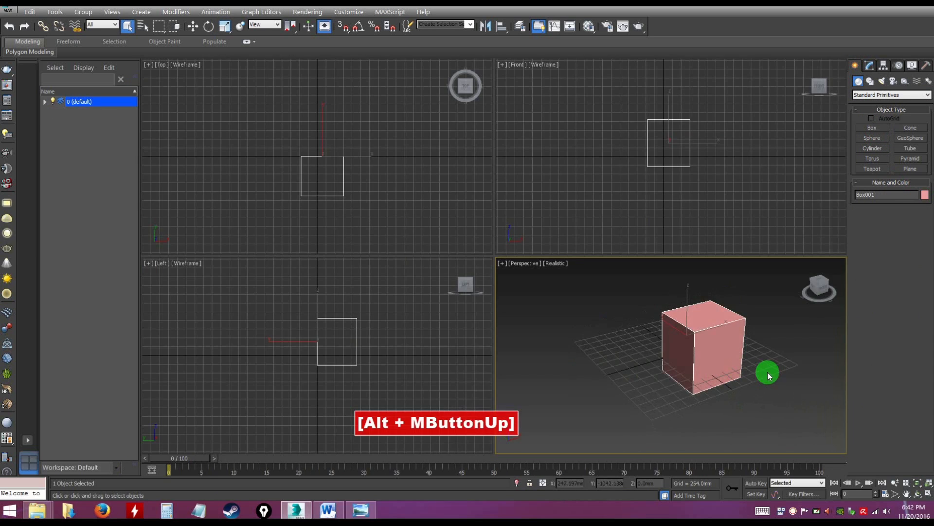
# - Create a sphere in the Perspective view on the grid, behind and to the left of the pink box
pyautogui.click(716, 350)
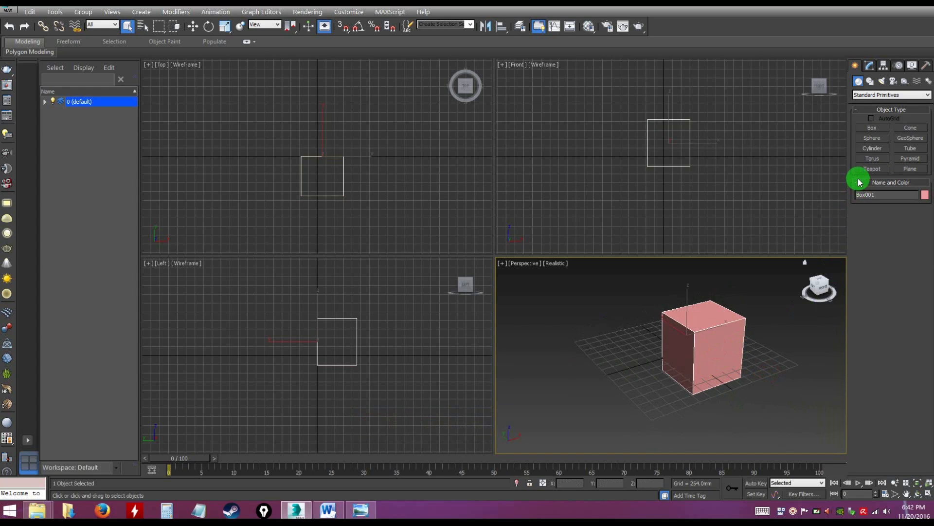
pyautogui.keyDown('alt'); pyautogui.moveTo(764, 371); pyautogui.dragTo(759, 360, button='middle'); pyautogui.keyUp('alt')
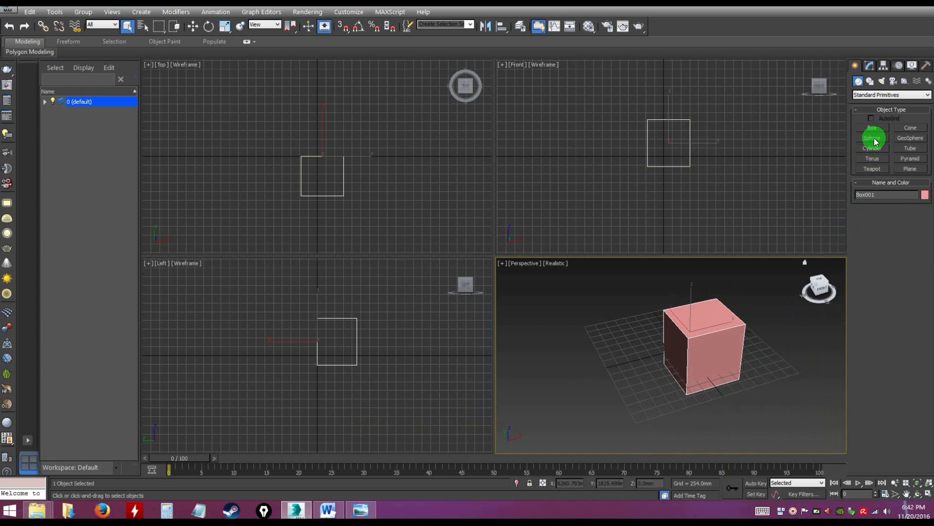
pyautogui.click(873, 138)
pyautogui.moveTo(615, 346); pyautogui.dragTo(623, 343)
# - Create an upright cylinder on the grid behind and to the right of the pink box in the Perspective view
pyautogui.click(873, 148)
pyautogui.keyDown('alt'); pyautogui.moveTo(667, 394); pyautogui.dragTo(609, 402, button='middle'); pyautogui.keyUp('alt')
pyautogui.moveTo(693, 351); pyautogui.dragTo(713, 352)
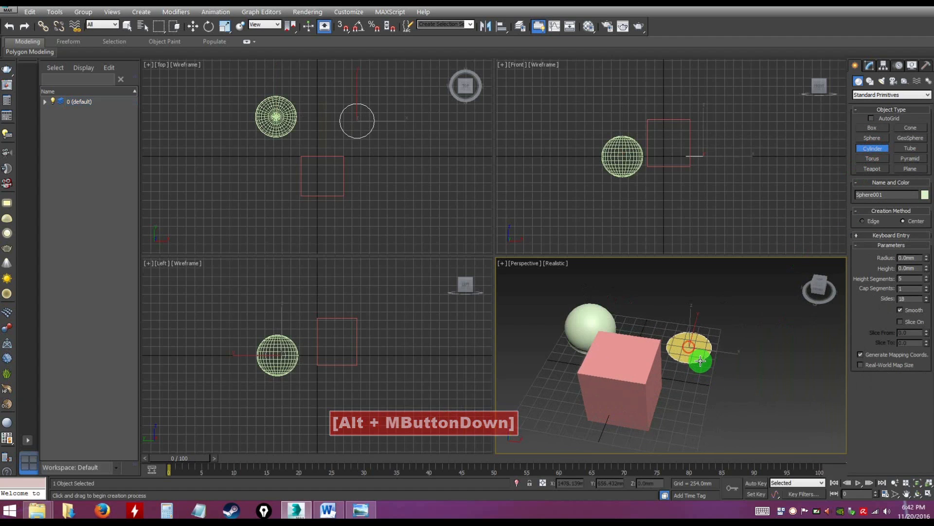
pyautogui.keyDown('alt'); pyautogui.moveTo(691, 305); pyautogui.dragTo(722, 371, button='middle'); pyautogui.keyUp('alt')
pyautogui.rightClick(744, 374)
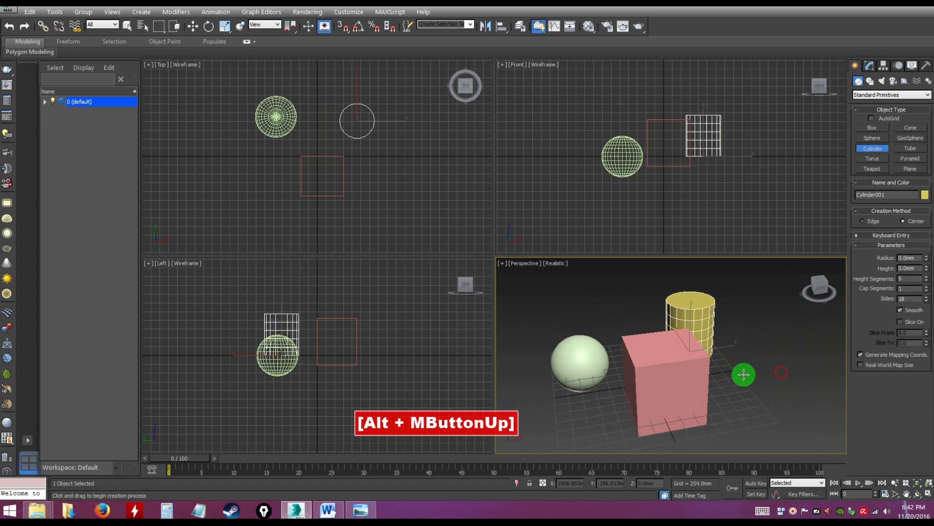
# - Create a torus beside the pink box, in front of the cylinder, with radii of about 473 mm and 260 mm
pyautogui.keyDown('alt'); pyautogui.moveTo(737, 416); pyautogui.dragTo(689, 379, button='middle'); pyautogui.keyUp('alt')
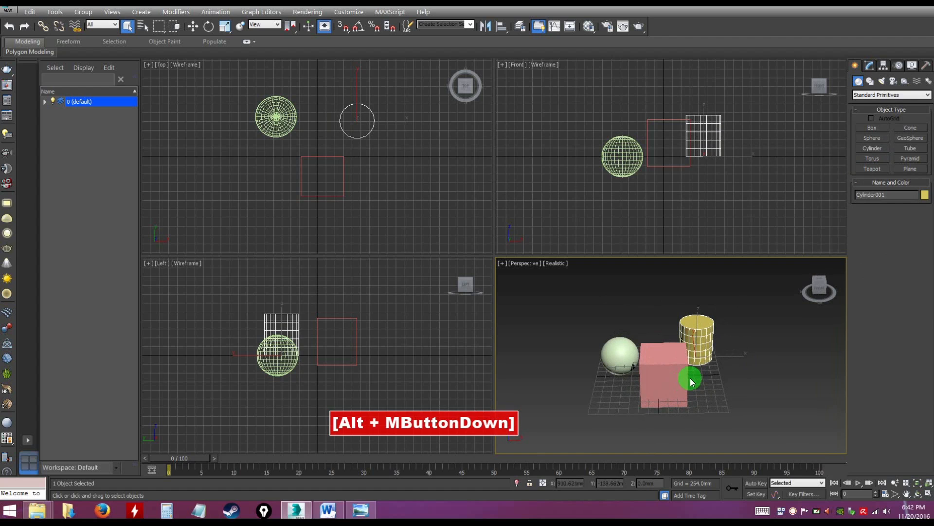
pyautogui.click(868, 160)
pyautogui.moveTo(724, 378); pyautogui.dragTo(733, 395)
pyautogui.click(732, 382)
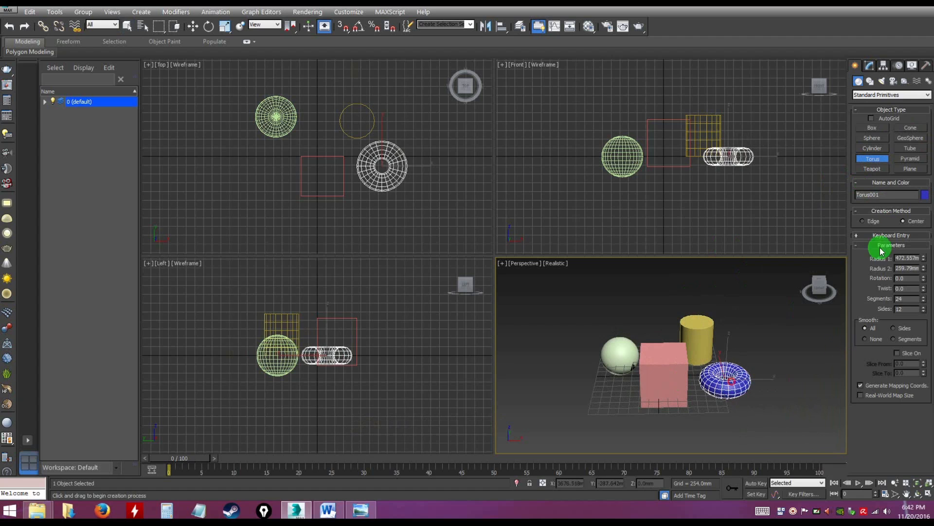
# - Create a teapot with a radius of about 577 mm on the grid, in front of the sphere and beside the pink box
pyautogui.click(864, 171)
pyautogui.moveTo(592, 398); pyautogui.dragTo(601, 408)
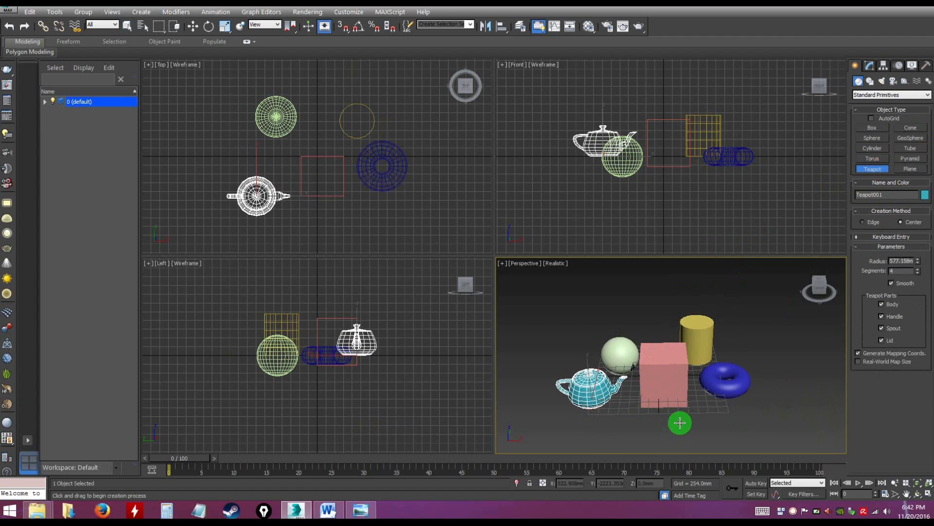
pyautogui.rightClick(680, 423)
pyautogui.click(660, 433)
pyautogui.keyDown('alt'); pyautogui.moveTo(660, 433); pyautogui.dragTo(665, 404, button='middle'); pyautogui.keyUp('alt')
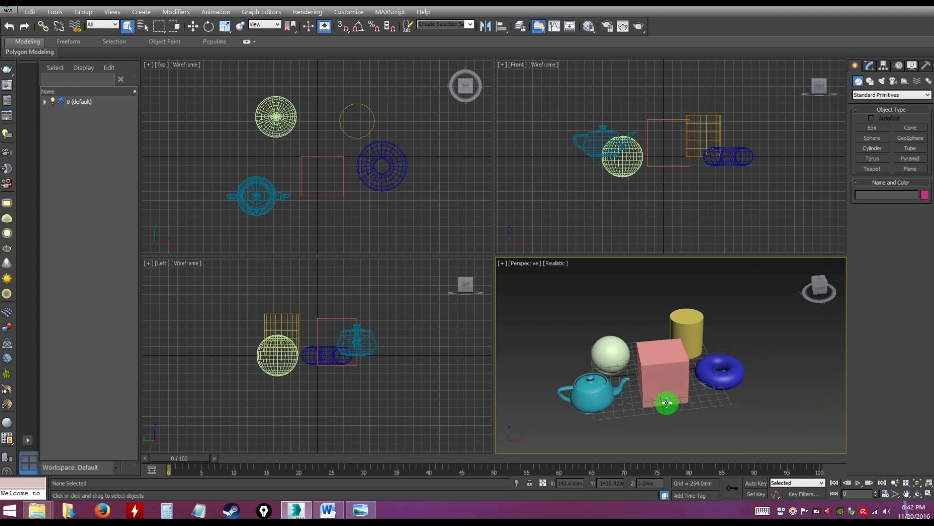
pyautogui.keyDown('alt'); pyautogui.moveTo(732, 390); pyautogui.dragTo(745, 408, button='middle'); pyautogui.keyUp('alt')
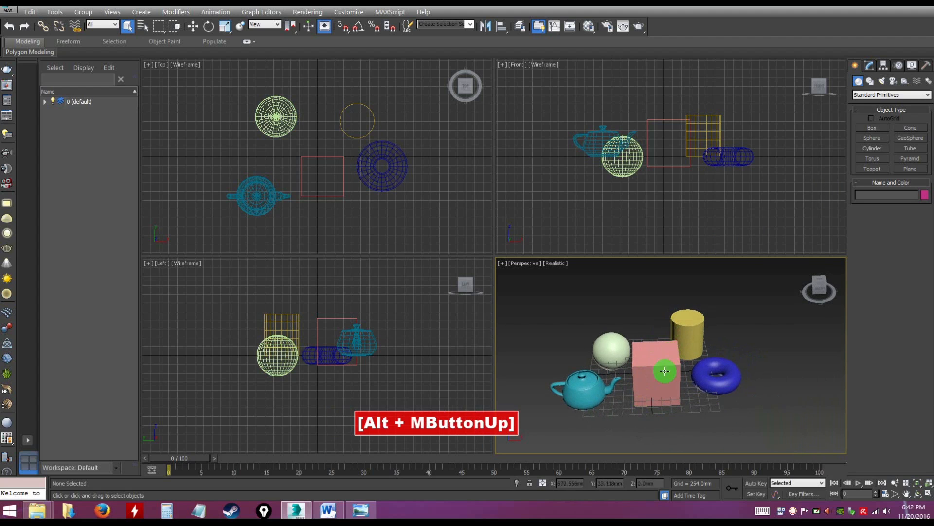
# - Region-select the box, cylinder and torus in the Perspective view, and clear the selection
pyautogui.moveTo(649, 294); pyautogui.dragTo(757, 432)
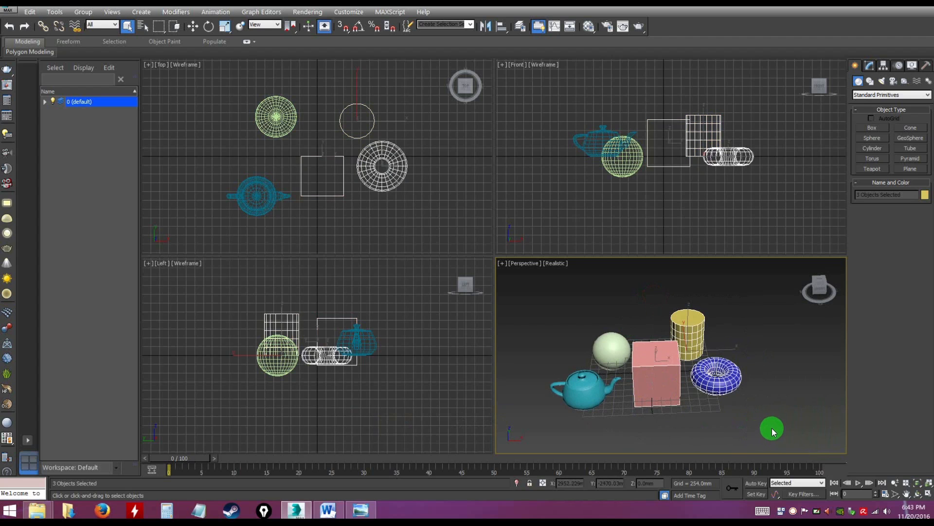
pyautogui.click(769, 398)
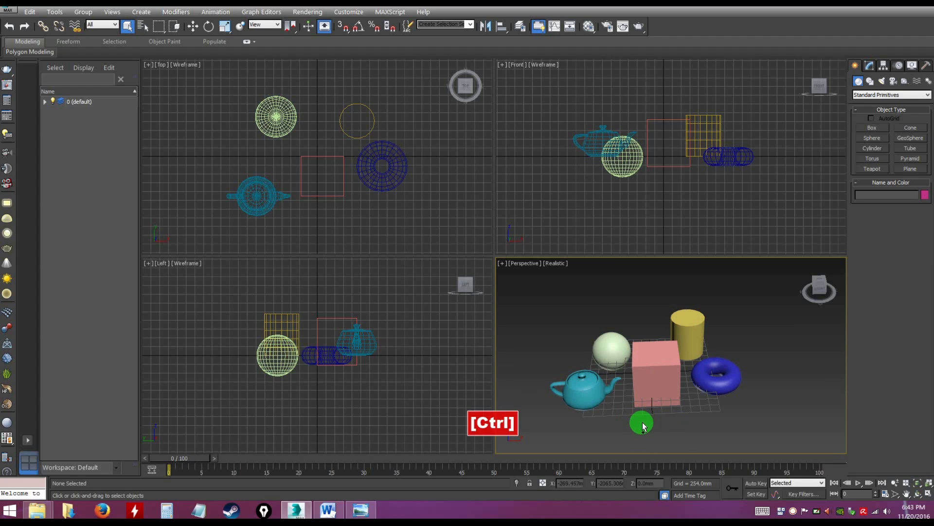
# - Build up a selection of all five objects one at a time, starting with the teapot and sphere
pyautogui.keyDown('ctrl'); pyautogui.click(587, 389); pyautogui.keyUp('ctrl')
pyautogui.keyDown('ctrl'); pyautogui.click(608, 347); pyautogui.keyUp('ctrl')
pyautogui.keyDown('ctrl'); pyautogui.click(655, 367); pyautogui.keyUp('ctrl')
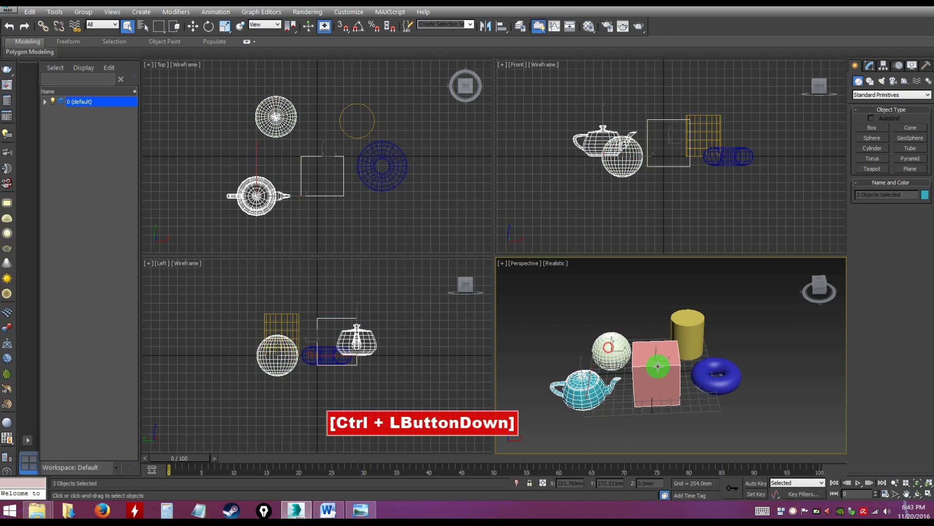
pyautogui.keyDown('ctrl'); pyautogui.click(701, 392); pyautogui.keyUp('ctrl')
pyautogui.keyDown('ctrl'); pyautogui.click(690, 329); pyautogui.keyUp('ctrl')
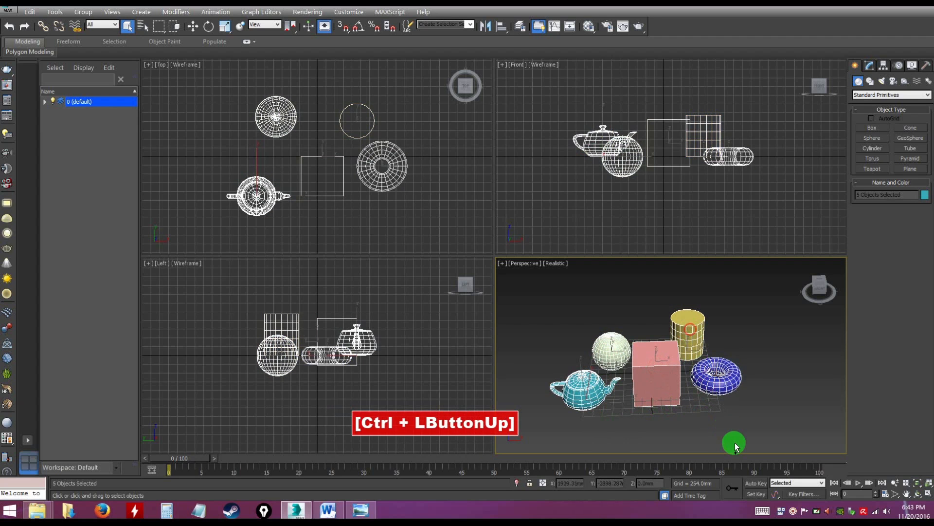
pyautogui.keyDown('ctrl'); pyautogui.click(725, 386); pyautogui.keyUp('ctrl')
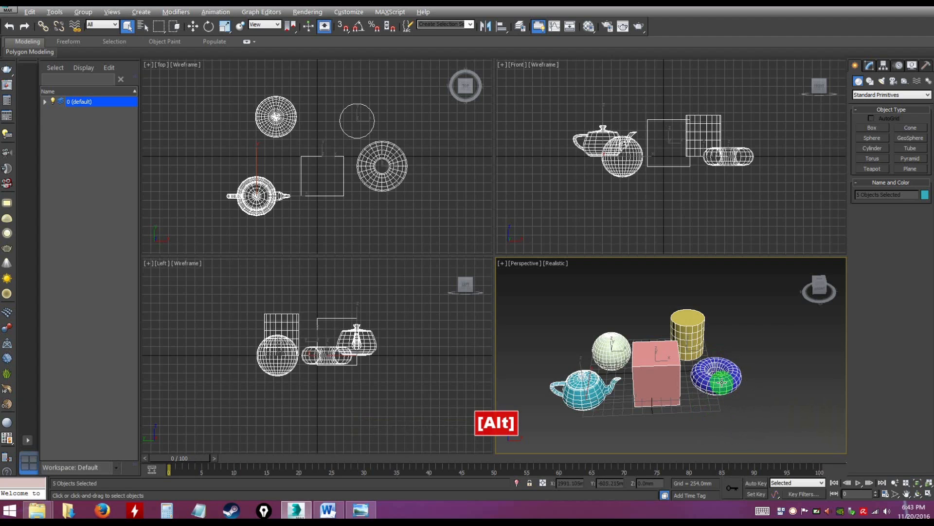
# - Remove the torus, cylinder and box from the selection, keeping the teapot and sphere selected
pyautogui.keyDown('alt'); pyautogui.click(721, 382); pyautogui.keyUp('alt')
pyautogui.keyDown('alt'); pyautogui.click(692, 337); pyautogui.keyUp('alt')
pyautogui.keyDown('alt'); pyautogui.click(662, 369); pyautogui.keyUp('alt')
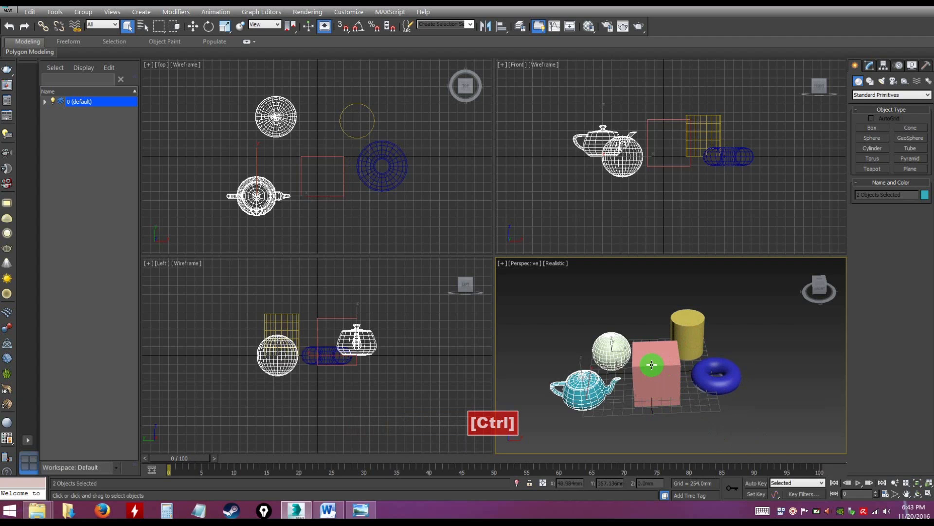
# - Add the box, cylinder and torus back to the current selection
pyautogui.keyDown('ctrl'); pyautogui.click(652, 365); pyautogui.keyUp('ctrl')
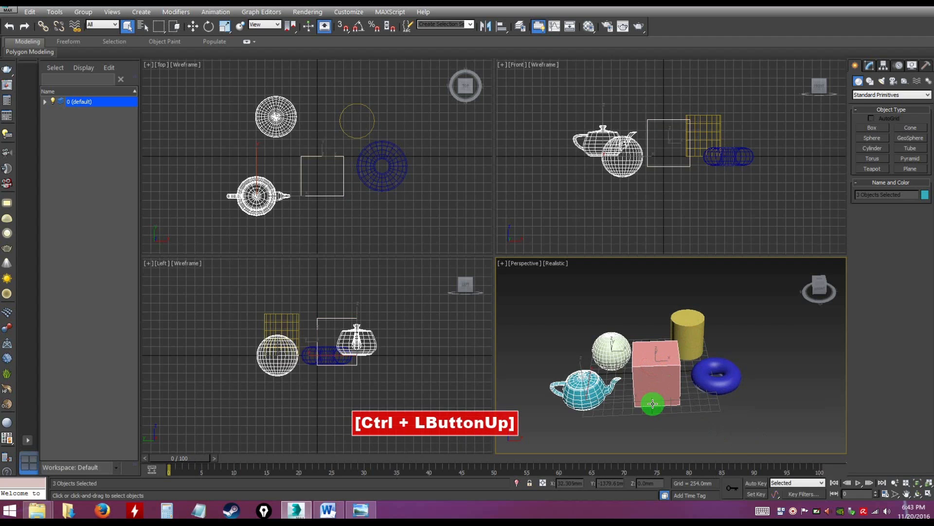
pyautogui.keyDown('ctrl'); pyautogui.click(687, 336); pyautogui.keyUp('ctrl')
pyautogui.keyDown('ctrl'); pyautogui.click(710, 384); pyautogui.keyUp('ctrl')
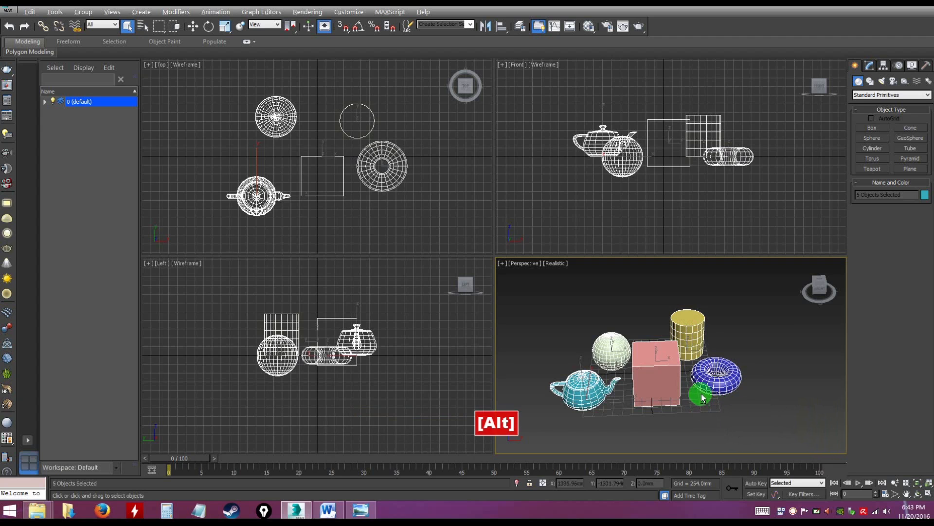
# - Remove the box, cylinder, torus and sphere from the selection one by one, and clear what remains selected
pyautogui.keyDown('alt'); pyautogui.click(662, 364); pyautogui.keyUp('alt')
pyautogui.keyDown('alt'); pyautogui.click(688, 336); pyautogui.keyUp('alt')
pyautogui.keyDown('alt'); pyautogui.click(709, 380); pyautogui.keyUp('alt')
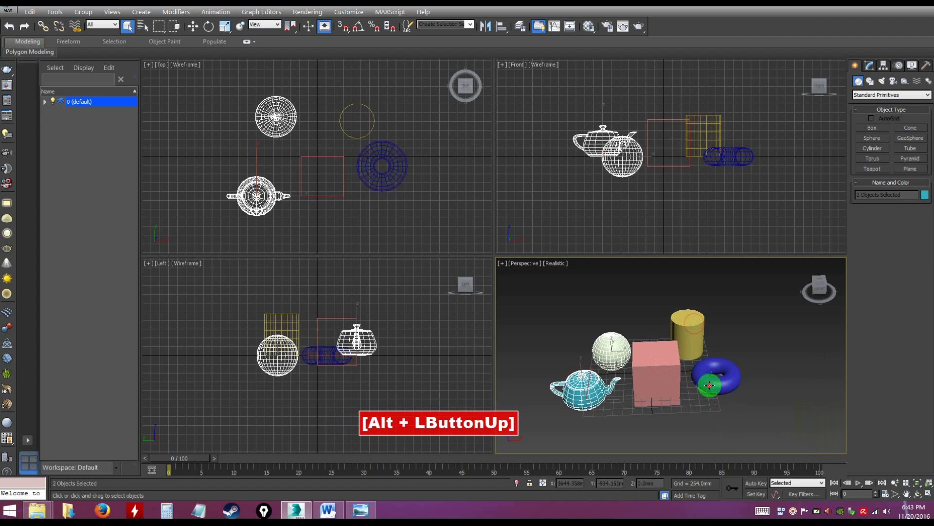
pyautogui.keyDown('alt'); pyautogui.click(613, 346); pyautogui.keyUp('alt')
pyautogui.click(672, 415)
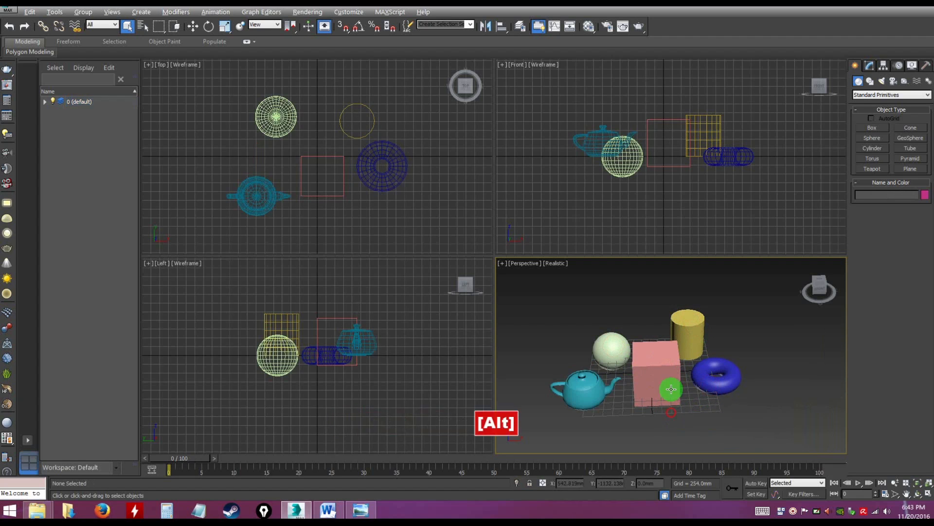
# - Region-select all five objects in the Perspective view and delete them
pyautogui.keyDown('alt'); pyautogui.moveTo(670, 388); pyautogui.dragTo(673, 388, button='middle'); pyautogui.keyUp('alt')
pyautogui.moveTo(563, 307); pyautogui.dragTo(670, 390)
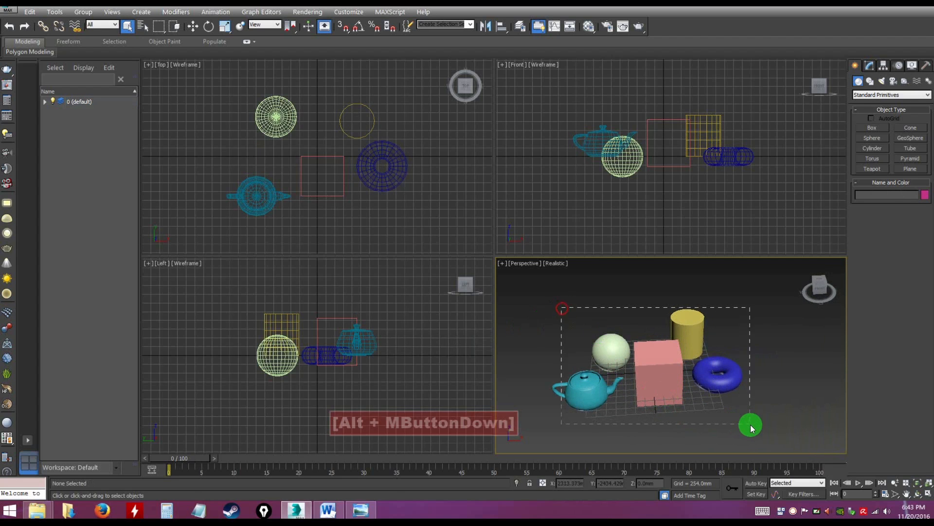
pyautogui.moveTo(751, 425); pyautogui.dragTo(747, 422)
pyautogui.press('Delete')
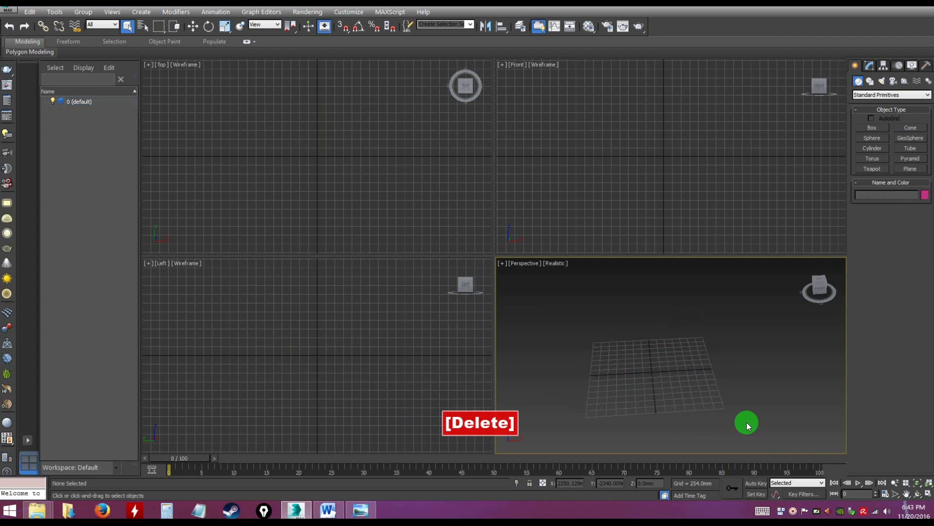
# - Undo the deletion of the five objects and deselect everything
pyautogui.keyDown('alt'); pyautogui.moveTo(613, 358); pyautogui.dragTo(806, 417, button='middle'); pyautogui.keyUp('alt')
pyautogui.hotkey('ctrl', 'z')
pyautogui.click(804, 419)
pyautogui.keyDown('alt'); pyautogui.moveTo(727, 422); pyautogui.dragTo(724, 405, button='middle'); pyautogui.keyUp('alt')
pyautogui.keyDown('alt'); pyautogui.moveTo(680, 417); pyautogui.dragTo(697, 410, button='middle'); pyautogui.keyUp('alt')
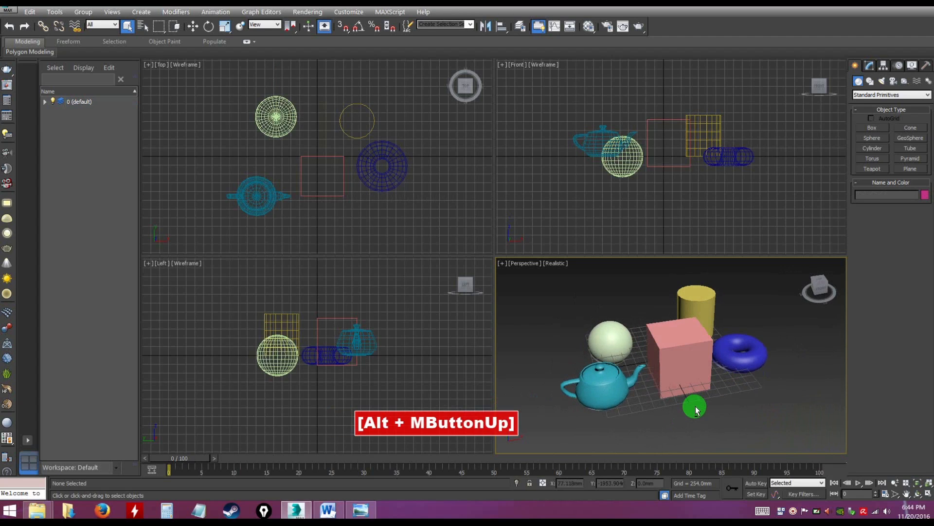
# - Zoom the Perspective view to the extents of all objects, and activate the Top, Front and Perspective viewports in turn
pyautogui.press('z')
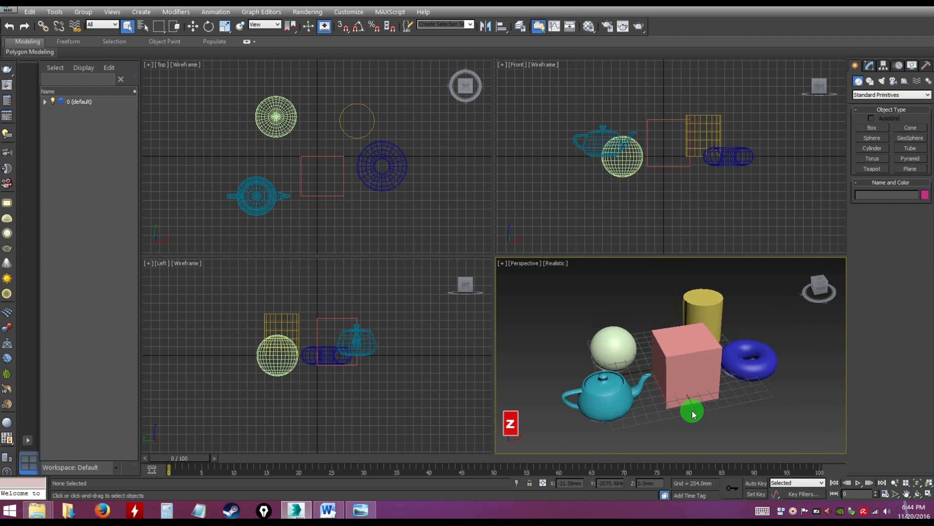
pyautogui.keyDown('alt'); pyautogui.moveTo(736, 422); pyautogui.dragTo(587, 342, button='middle'); pyautogui.keyUp('alt')
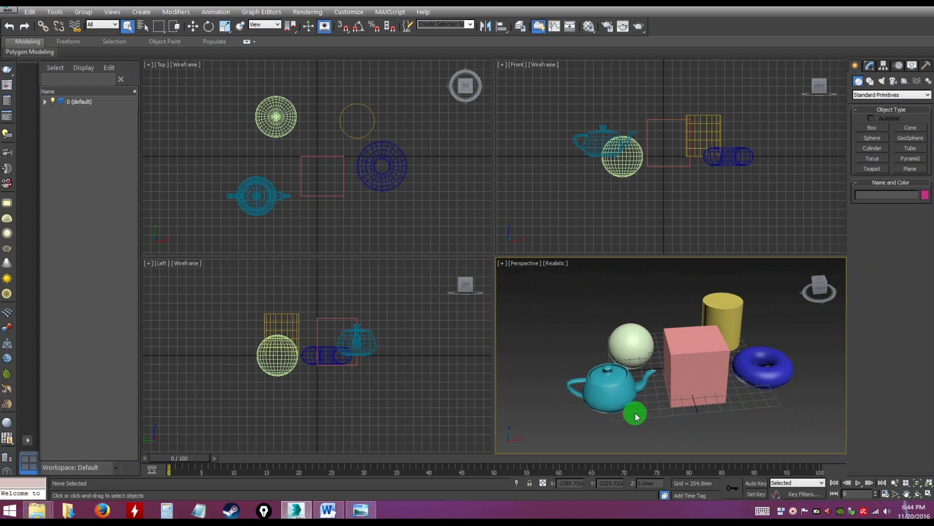
pyautogui.click(328, 229)
pyautogui.click(599, 193)
pyautogui.click(658, 430)
# - Select the teapot in the Perspective view, look at it from a wider view, and clear the selection
pyautogui.click(607, 386)
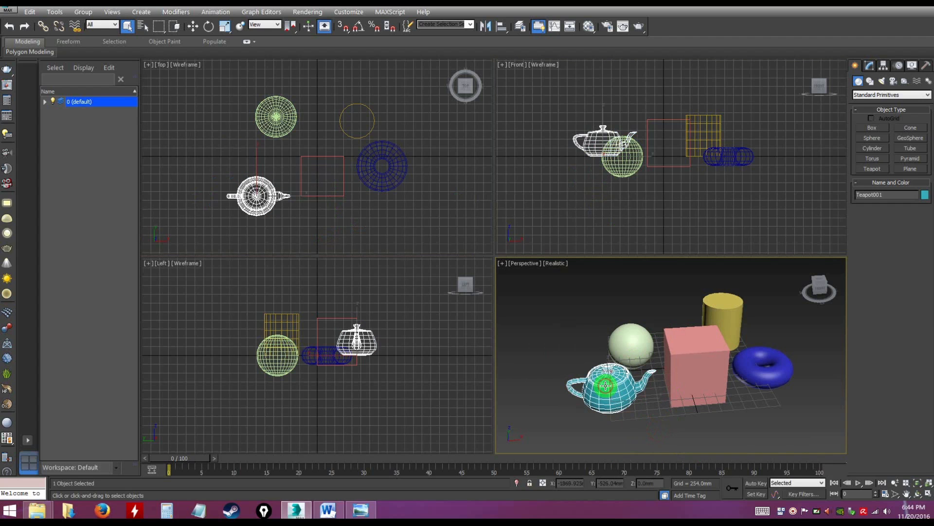
pyautogui.keyDown('alt'); pyautogui.moveTo(761, 414); pyautogui.dragTo(598, 381, button='middle'); pyautogui.keyUp('alt')
pyautogui.click(720, 430)
pyautogui.click(601, 386)
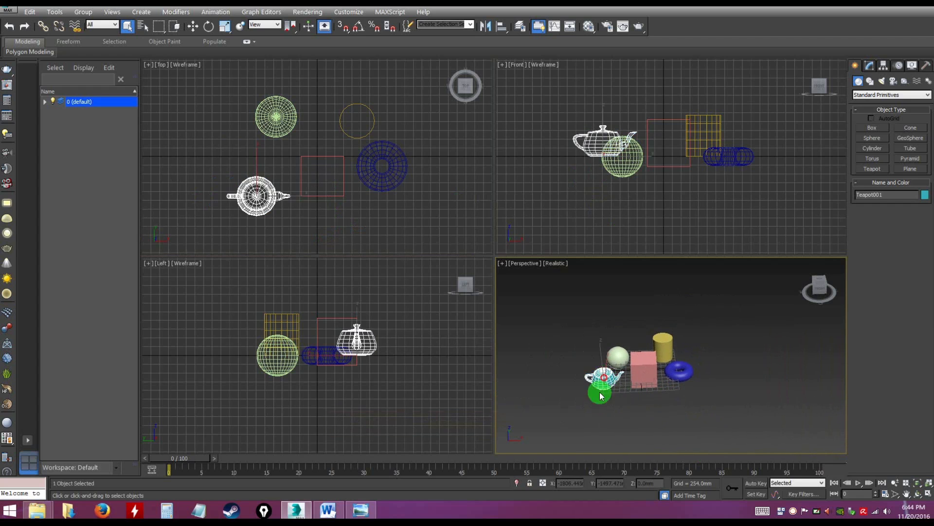
pyautogui.click(640, 407)
# - Close the Track View - Dope Sheet window and inspect the teapot up close and from afar in the Perspective view
pyautogui.keyDown('alt'); pyautogui.moveTo(640, 414); pyautogui.dragTo(664, 428, button='right'); pyautogui.keyUp('alt')
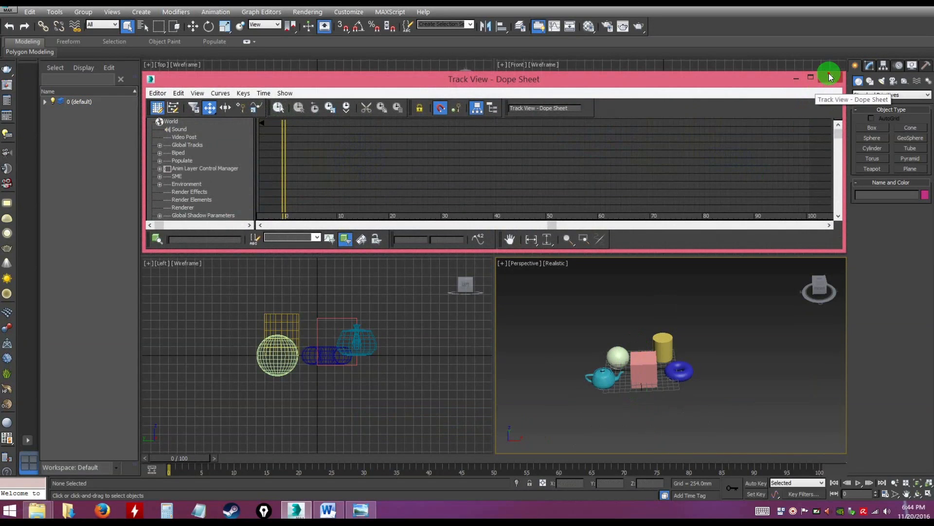
pyautogui.click(829, 73)
pyautogui.moveTo(692, 343)
pyautogui.keyDown('alt'); pyautogui.mouseDown(button='middle')
pyautogui.moveTo(678, 361)
pyautogui.moveTo(721, 367)
pyautogui.moveTo(649, 384)
pyautogui.moveTo(632, 385)
pyautogui.moveTo(627, 375)
pyautogui.moveTo(635, 355)
pyautogui.moveTo(637, 377)
pyautogui.moveTo(638, 362)
pyautogui.moveTo(692, 361)
pyautogui.mouseUp(button='middle'); pyautogui.keyUp('alt')
pyautogui.press('alt')
pyautogui.scroll(-10, 692, 361)
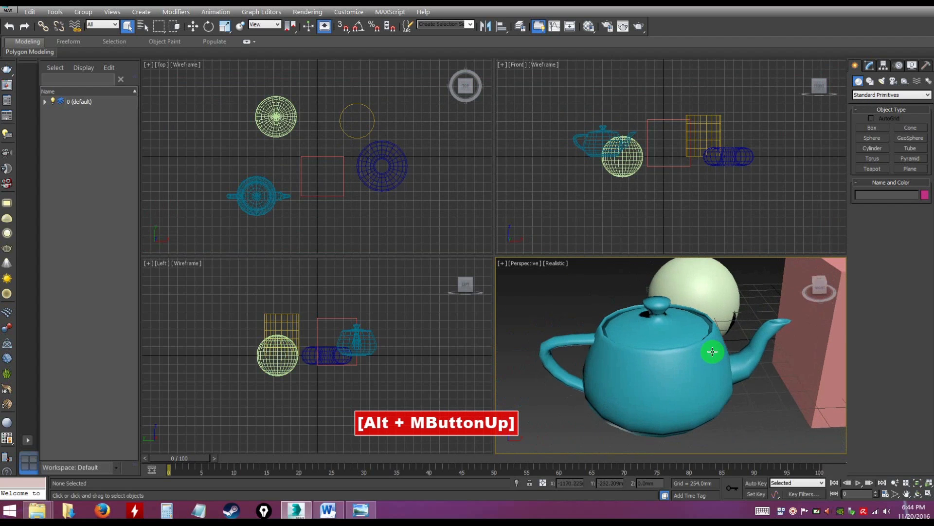
pyautogui.keyDown('alt'); pyautogui.moveTo(743, 400); pyautogui.dragTo(694, 384, button='middle'); pyautogui.keyUp('alt')
# - Select the teapot, zoom the Perspective view to its extents, orbit around it, and deselect it
pyautogui.click(590, 369)
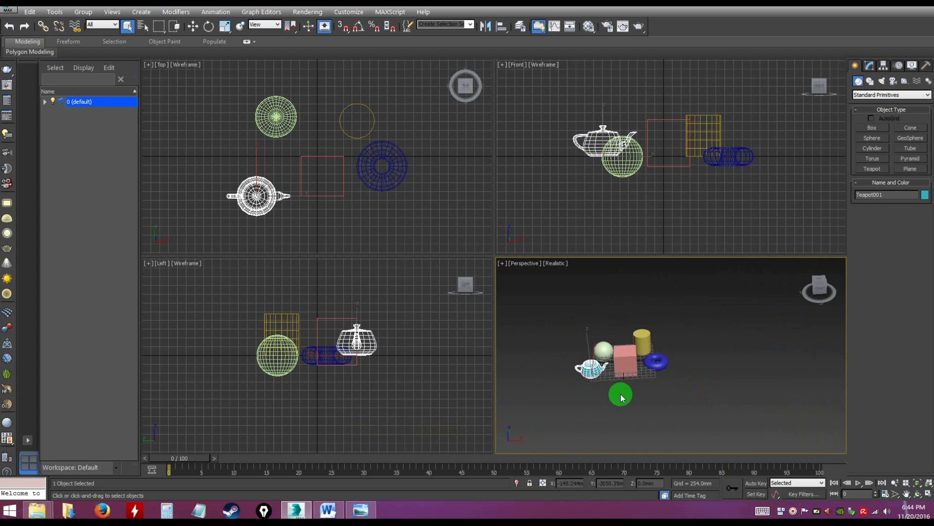
pyautogui.press('z')
pyautogui.keyDown('alt'); pyautogui.moveTo(737, 424); pyautogui.dragTo(641, 343, button='middle'); pyautogui.keyUp('alt')
pyautogui.click(677, 316)
# - Select the torus, zoom the Perspective view to its extents, orbit around it, and deselect it
pyautogui.scroll(3, 631, 338)
pyautogui.keyDown('alt'); pyautogui.moveTo(749, 398); pyautogui.dragTo(730, 390, button='middle'); pyautogui.keyUp('alt')
pyautogui.click(766, 387)
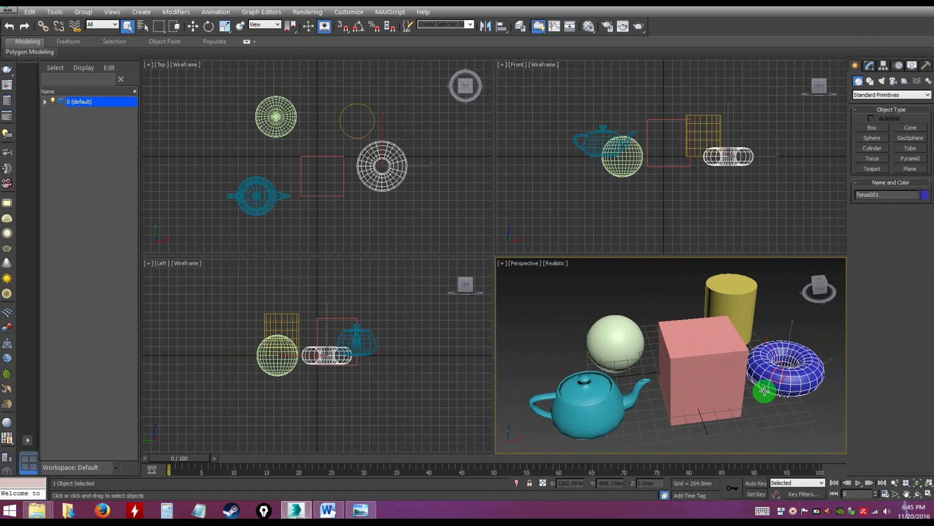
pyautogui.press('z')
pyautogui.keyDown('alt'); pyautogui.moveTo(747, 392); pyautogui.dragTo(729, 382, button='middle'); pyautogui.keyUp('alt')
pyautogui.scroll(-5, 688, 386)
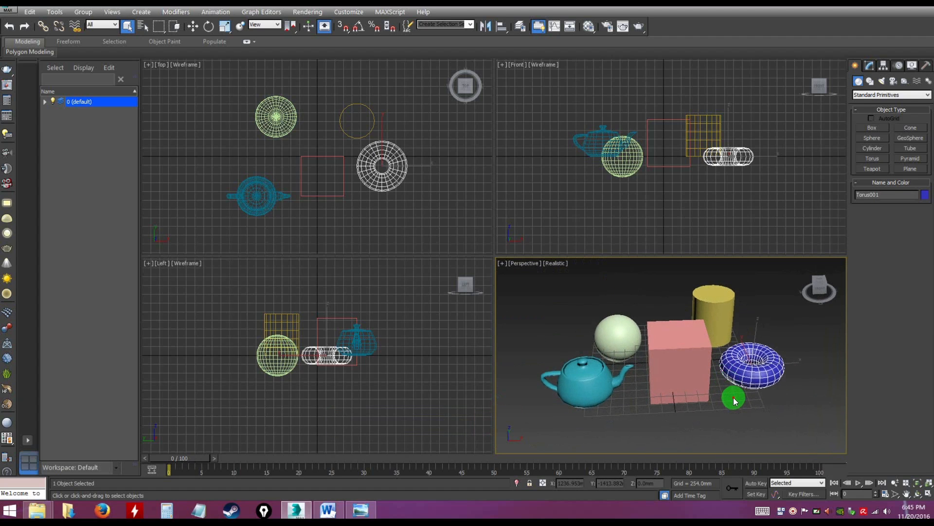
pyautogui.click(734, 398)
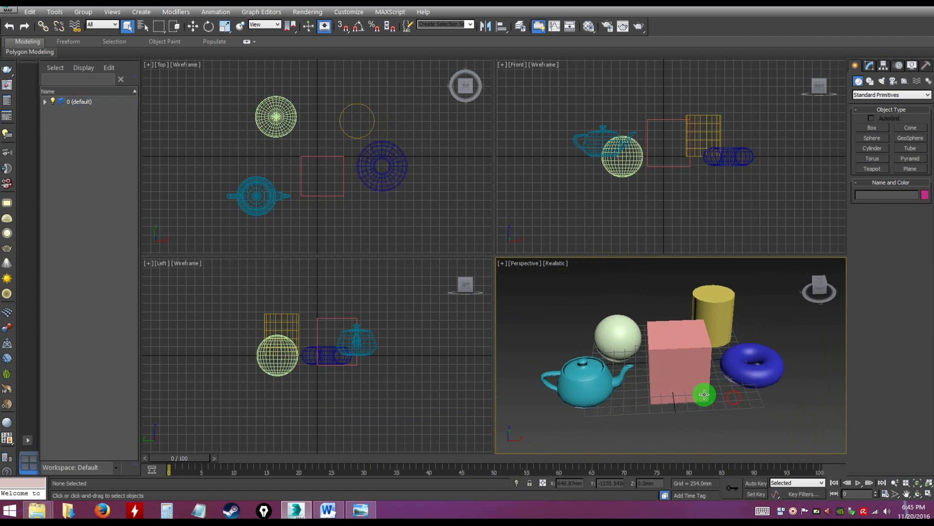
# - Select the pink box, zoom the Perspective view to its extents, and deselect it after zooming back out
pyautogui.keyDown('alt'); pyautogui.moveTo(691, 372); pyautogui.dragTo(717, 405, button='middle'); pyautogui.keyUp('alt')
pyautogui.click(681, 373)
pyautogui.press('z')
pyautogui.keyDown('alt'); pyautogui.scroll(-4, 701, 395); pyautogui.keyUp('alt')
pyautogui.click(738, 416)
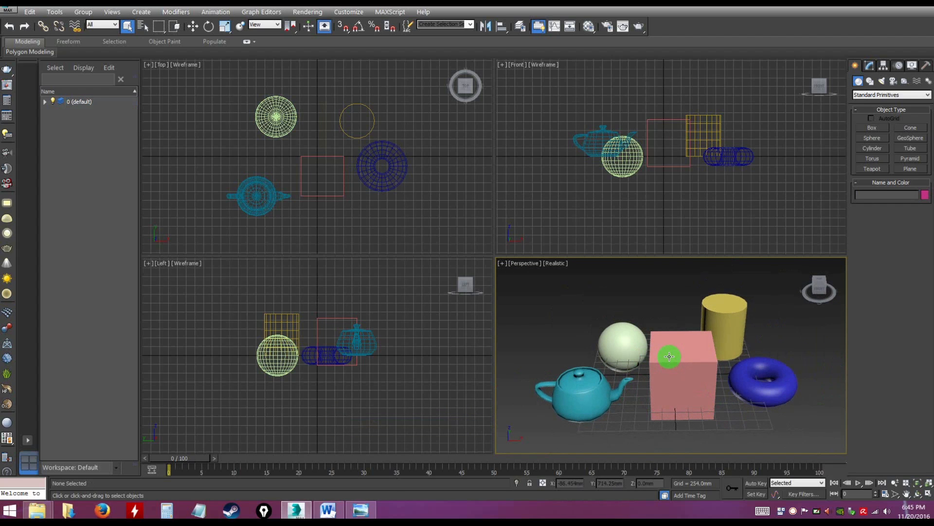
pyautogui.keyDown('alt'); pyautogui.moveTo(667, 381); pyautogui.dragTo(679, 382, button='middle'); pyautogui.keyUp('alt')
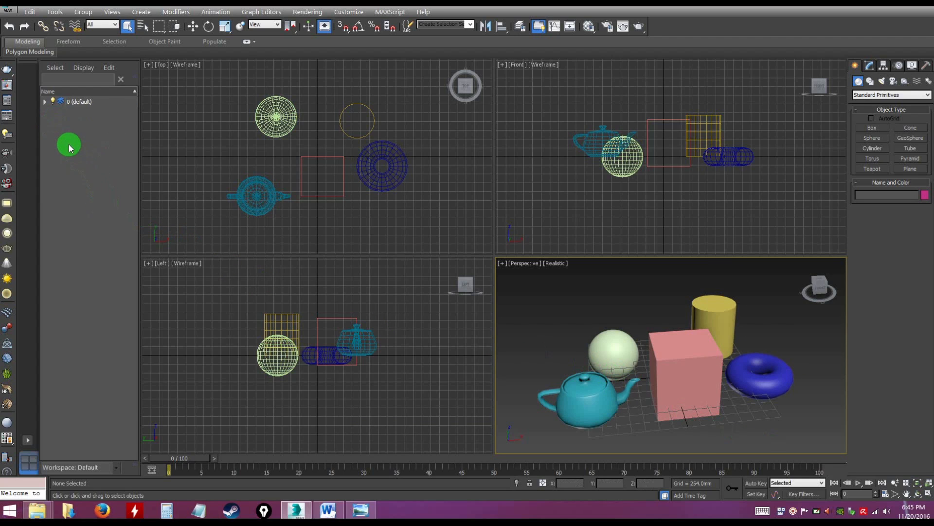
# - Expand the 0 (default) layer in the Scene Explorer to list its objects
pyautogui.press('ctrl')
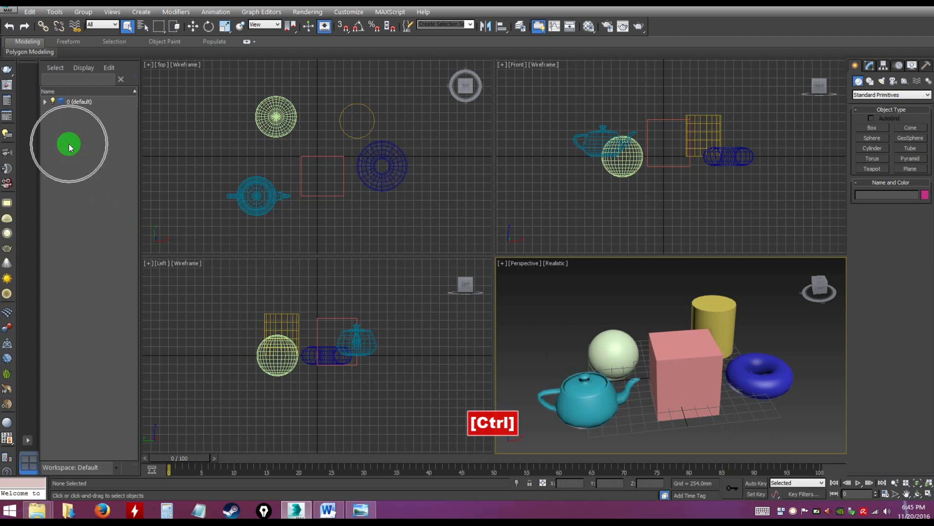
pyautogui.click(80, 146)
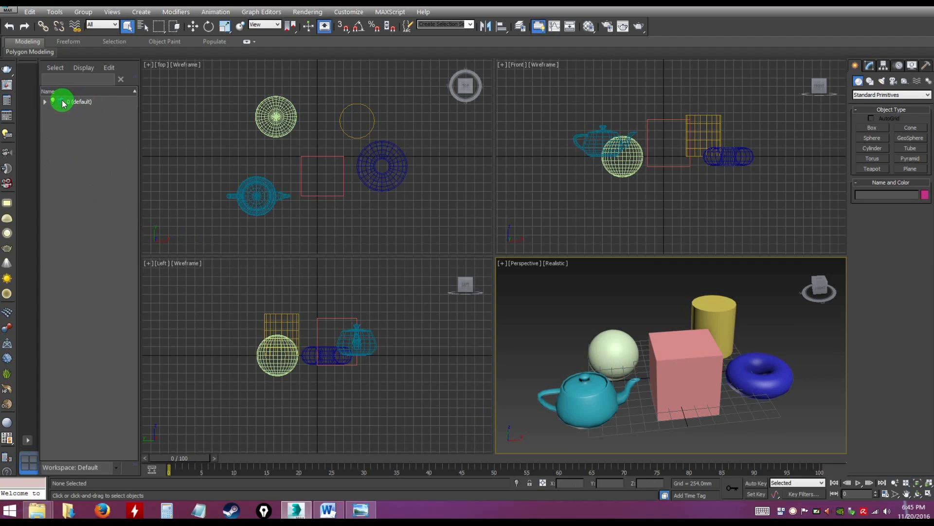
pyautogui.click(60, 103)
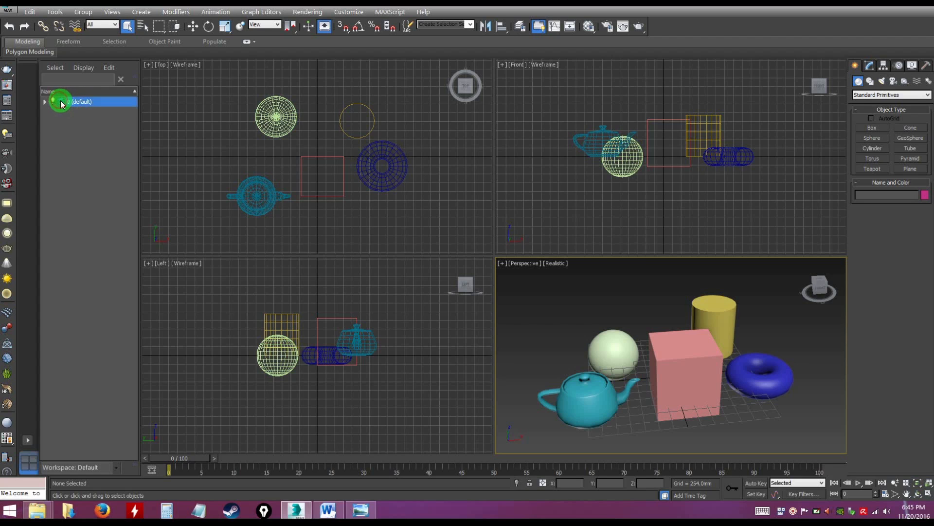
pyautogui.click(78, 134)
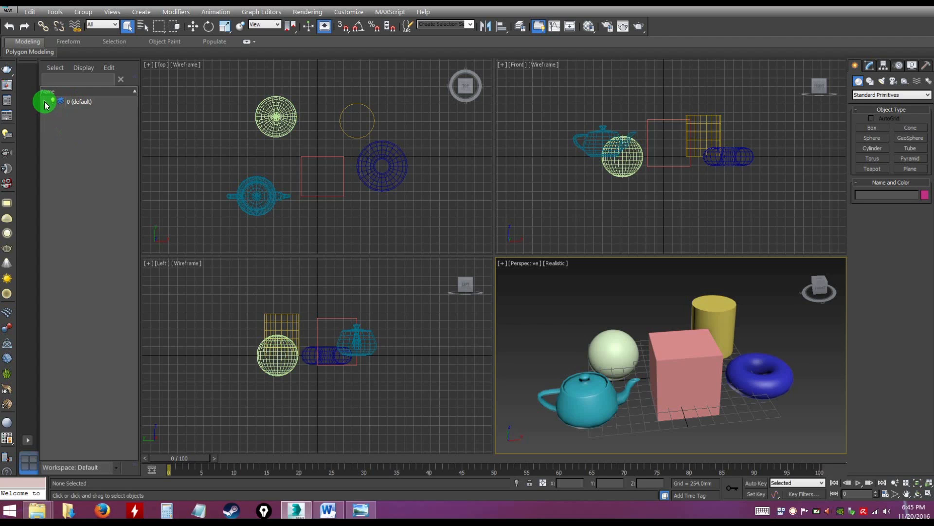
pyautogui.click(45, 101)
pyautogui.click(83, 158)
# - Select Cylinder001 and Sphere001 in turn from the Scene Explorer list, and clear the selection
pyautogui.click(85, 121)
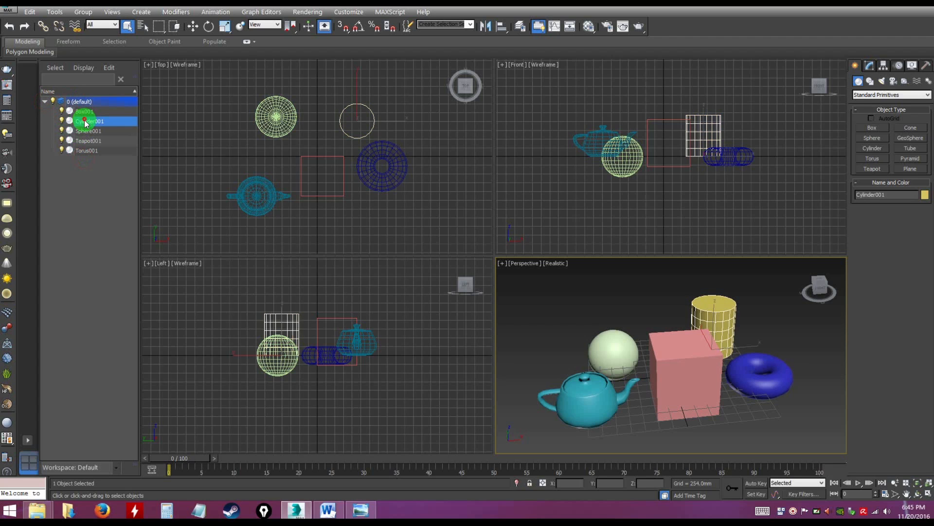
pyautogui.click(84, 131)
pyautogui.click(85, 160)
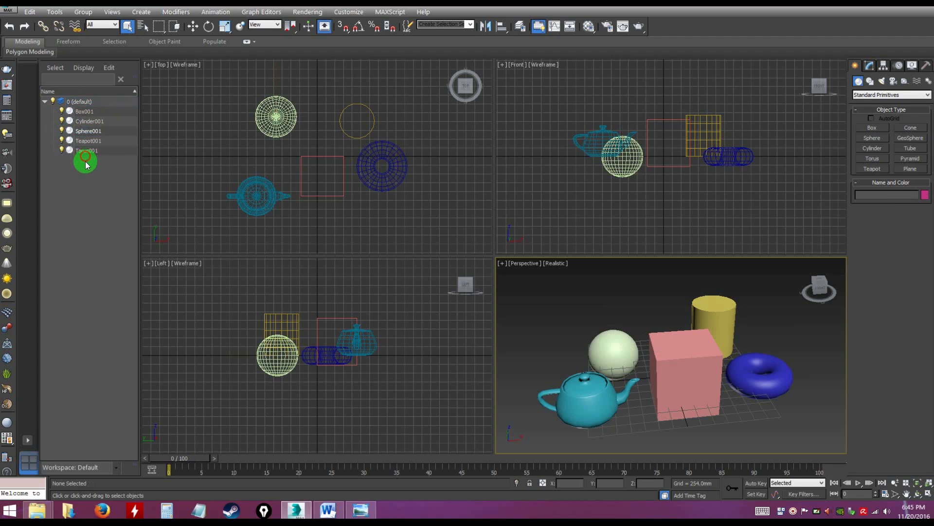
# - Select Torus001 by its name in the Scene Explorer list
pyautogui.moveTo(822, 445); pyautogui.dragTo(823, 445)
pyautogui.click(807, 426)
pyautogui.moveTo(76, 200); pyautogui.dragTo(79, 156)
pyautogui.moveTo(88, 154); pyautogui.dragTo(87, 153)
pyautogui.click(87, 152)
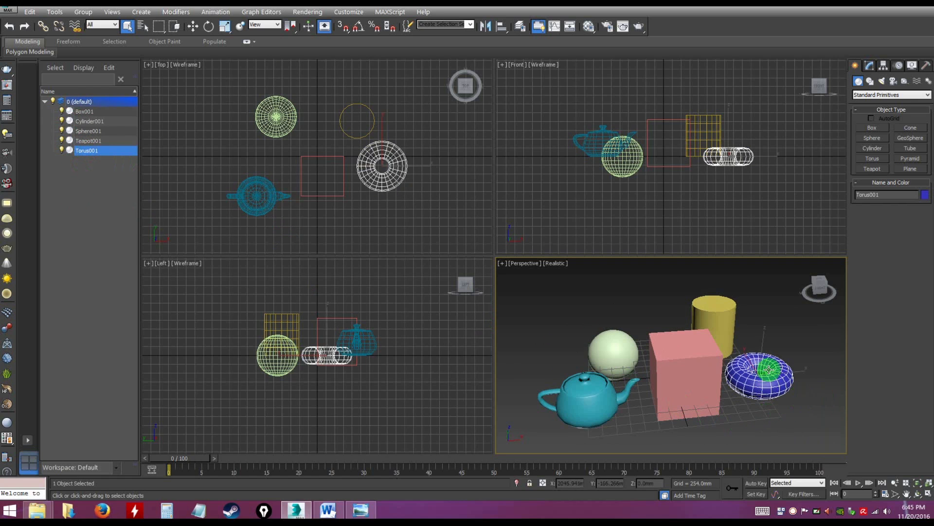
# - Select Teapot001 by its name in the Scene Explorer and in the Perspective view, and clear the selection
pyautogui.press('ctrl')
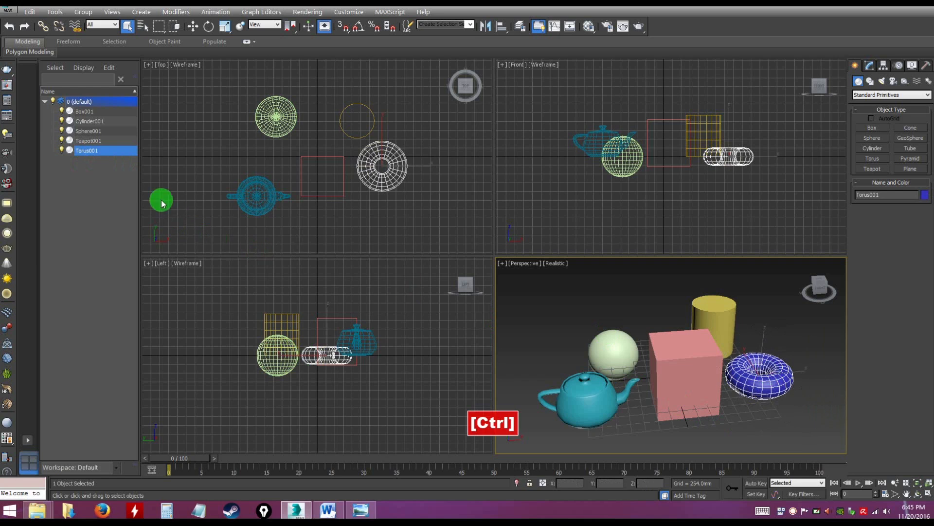
pyautogui.click(87, 141)
pyautogui.click(587, 405)
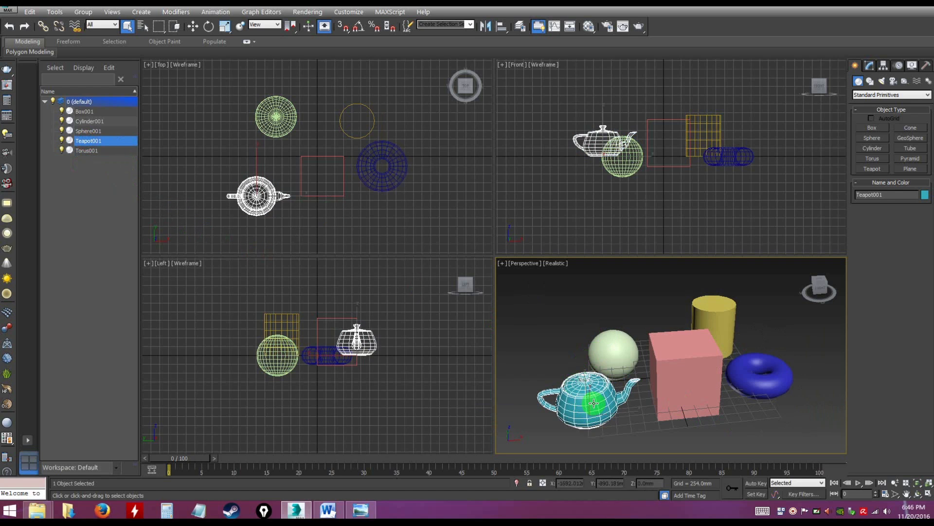
pyautogui.click(85, 177)
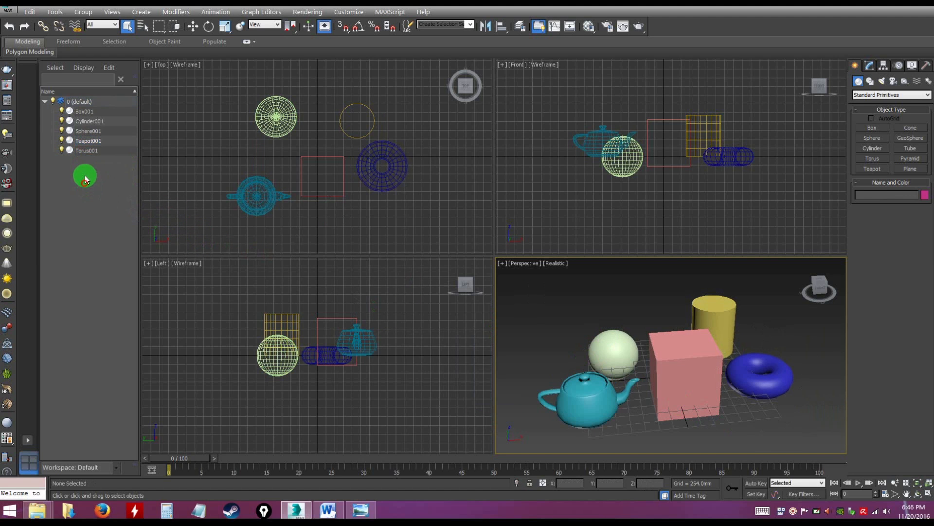
# - Select Torus001, Teapot001, Sphere001 and Cylinder001 together in the Scene Explorer list, and clear the selection
pyautogui.click(91, 151)
pyautogui.keyDown('ctrl'); pyautogui.click(87, 141); pyautogui.keyUp('ctrl')
pyautogui.keyDown('ctrl'); pyautogui.click(88, 131); pyautogui.keyUp('ctrl')
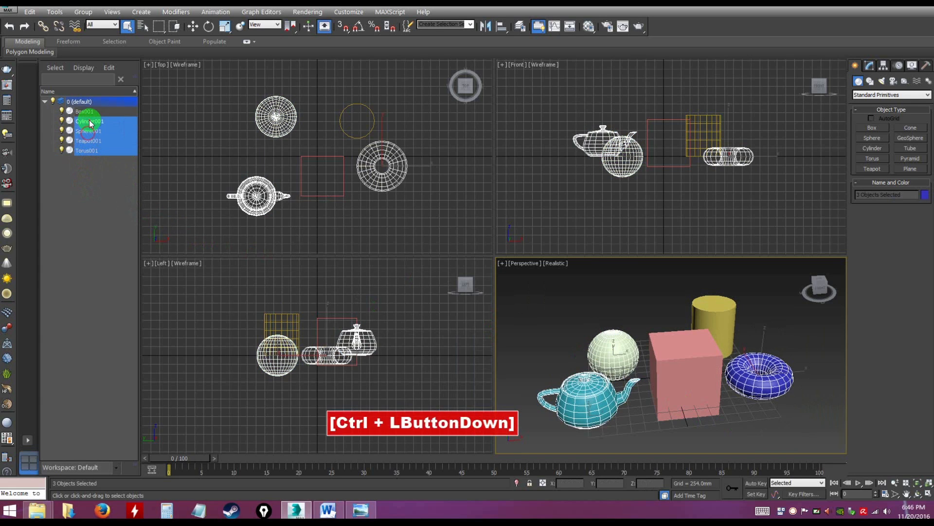
pyautogui.keyDown('ctrl'); pyautogui.click(91, 122); pyautogui.keyUp('ctrl')
pyautogui.click(89, 192)
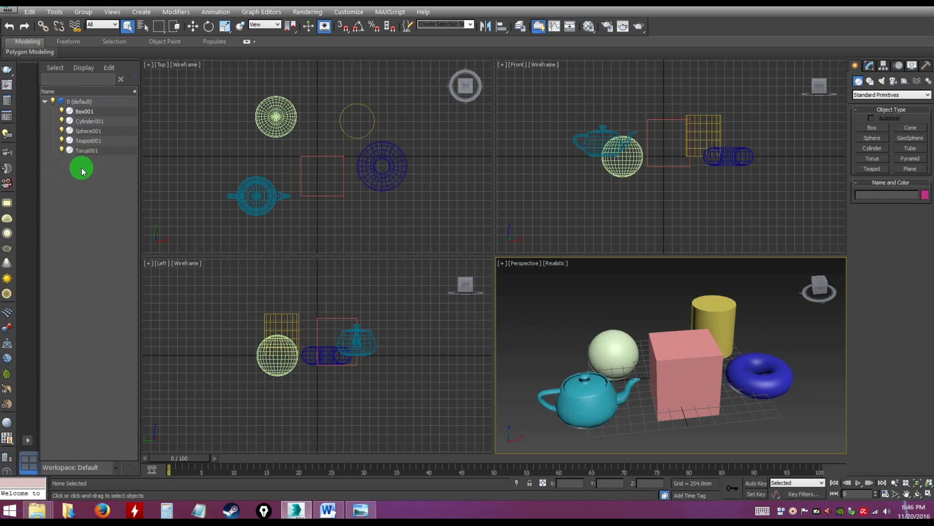
# - Rename Torus001 as Ring in the Scene Explorer list and clear the selection
pyautogui.click(85, 151)
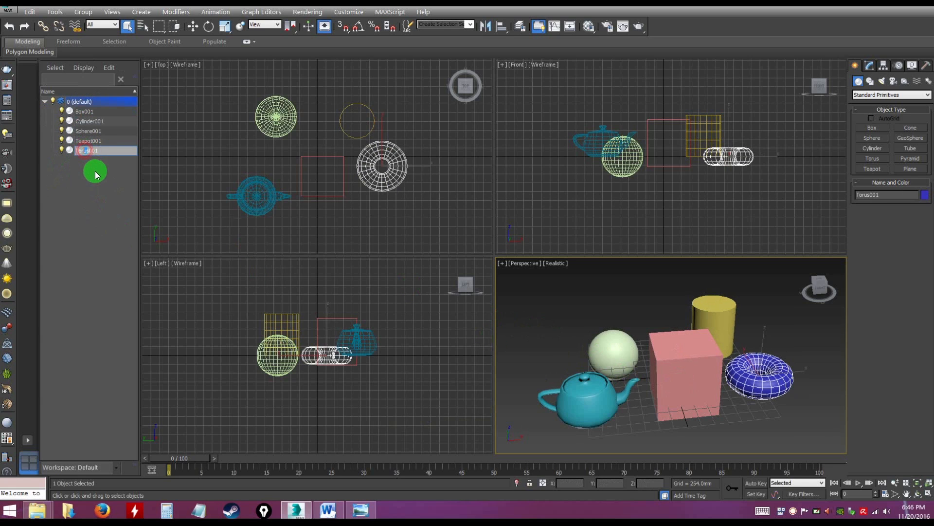
pyautogui.click(88, 184)
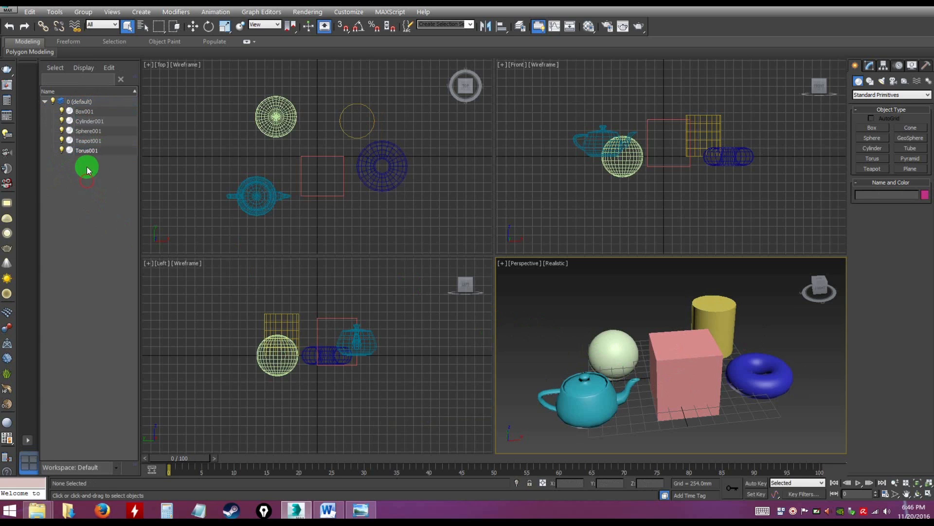
pyautogui.click(92, 151)
pyautogui.click(90, 167)
pyautogui.click(89, 151)
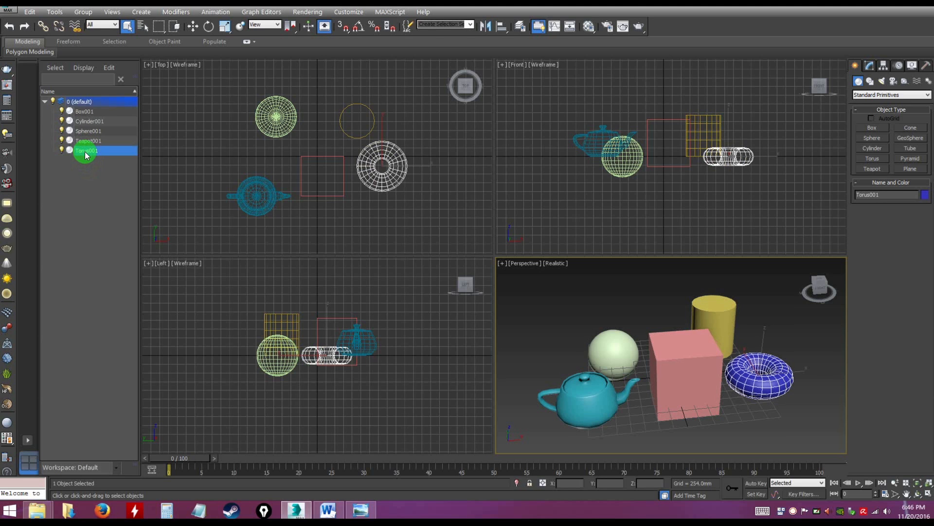
pyautogui.click(90, 151)
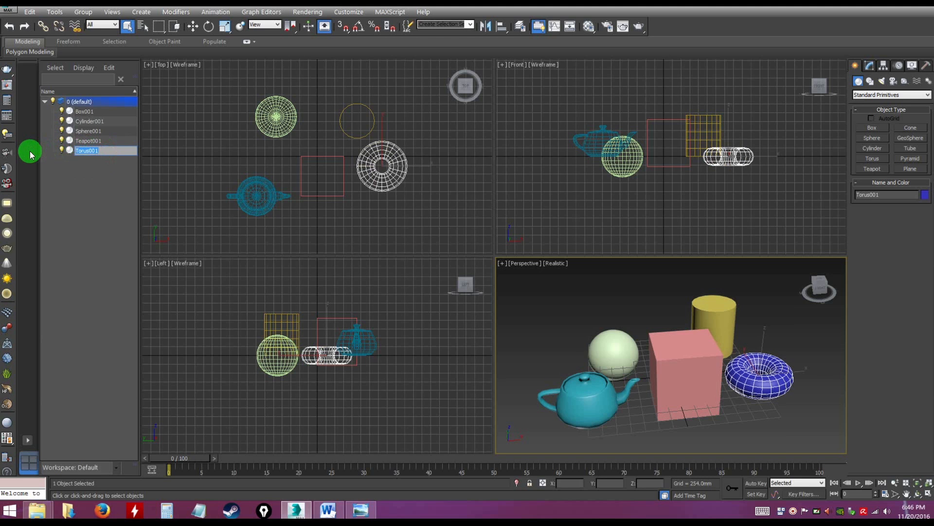
pyautogui.write('Ring')
pyautogui.press('Return')
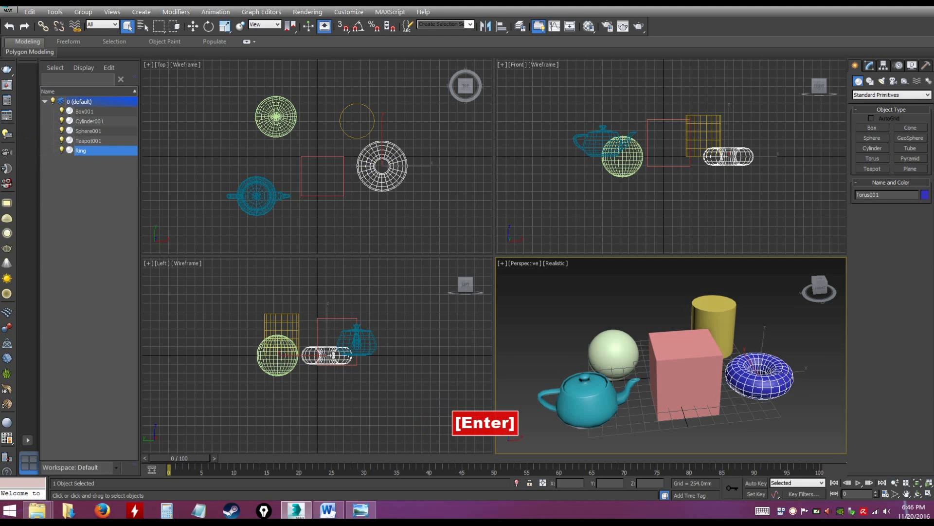
pyautogui.click(252, 263)
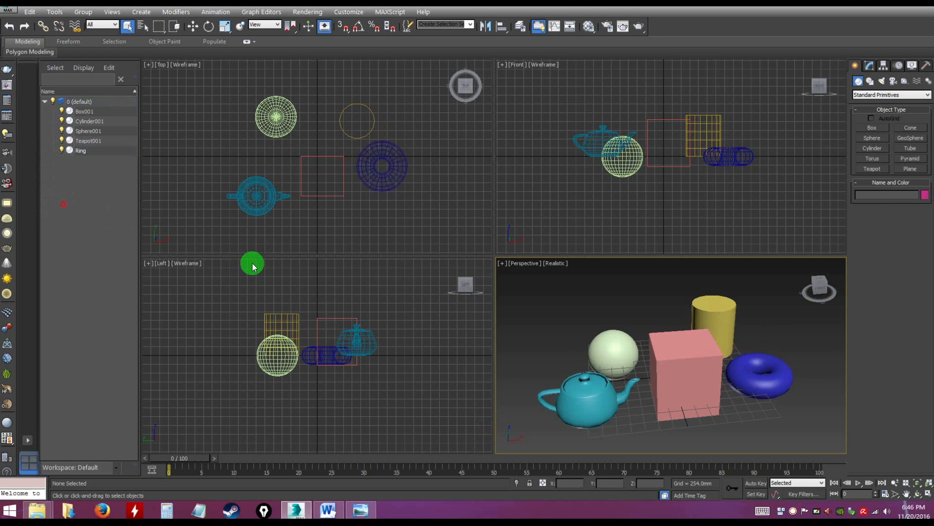
# - Select the blue ring in the Perspective view and Teapot001 in the Scene Explorer list in turn, and clear the selection
pyautogui.click(775, 383)
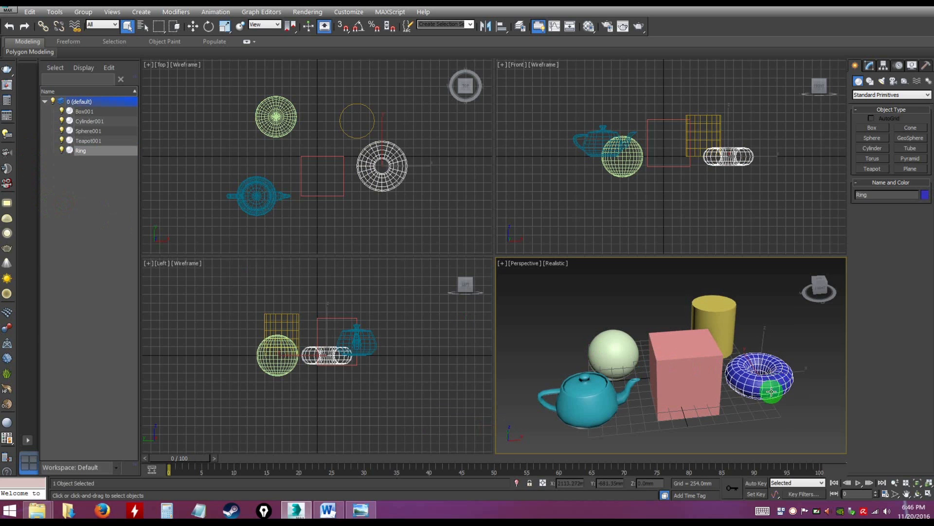
pyautogui.click(75, 156)
pyautogui.click(83, 150)
pyautogui.click(84, 167)
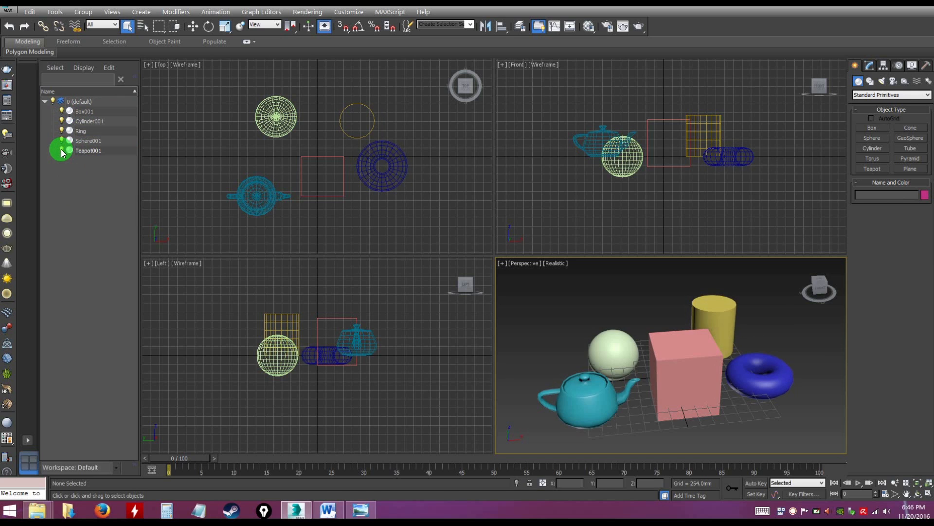
# - Hide Teapot001 from the Scene Explorer, show it again, and clear the selection
pyautogui.click(63, 152)
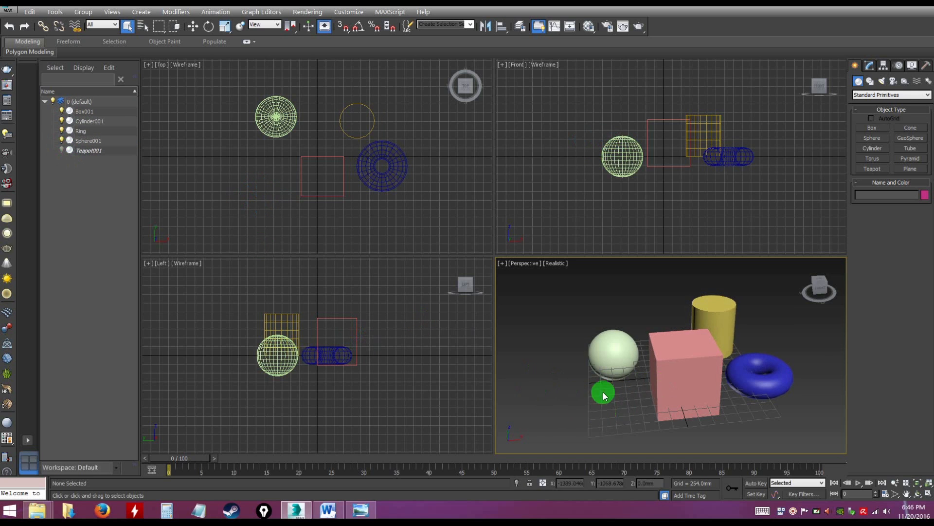
pyautogui.click(60, 150)
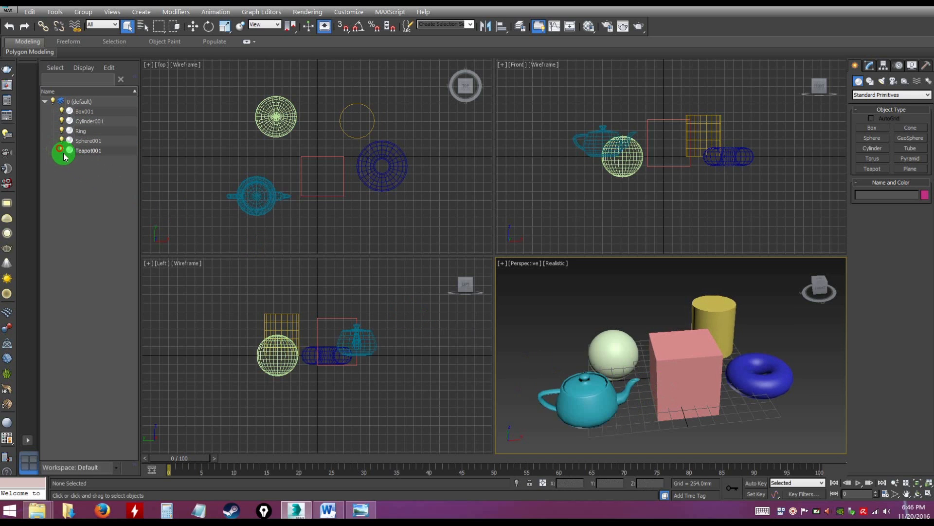
pyautogui.click(69, 150)
pyautogui.click(61, 150)
pyautogui.click(61, 149)
pyautogui.click(76, 176)
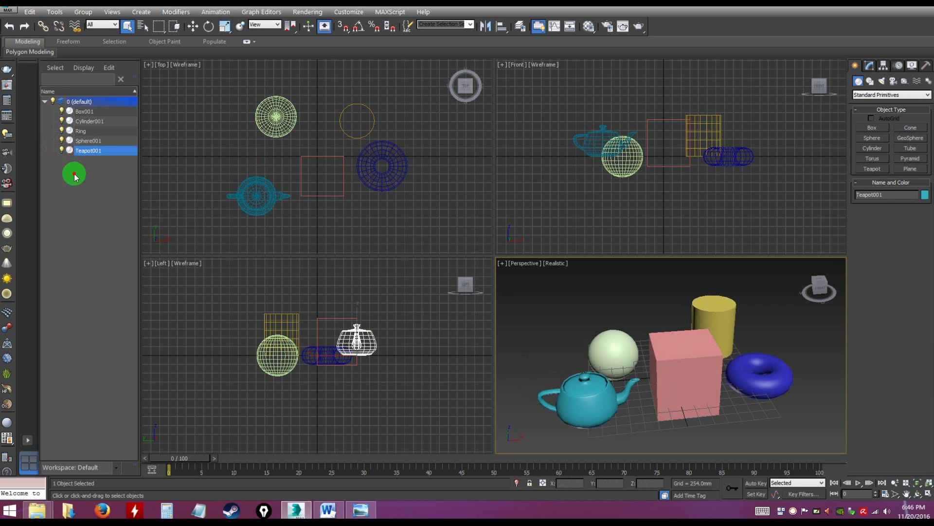
# - Hide all objects by switching off the visibility of the 0 (default) layer, and switch it back on
pyautogui.click(75, 102)
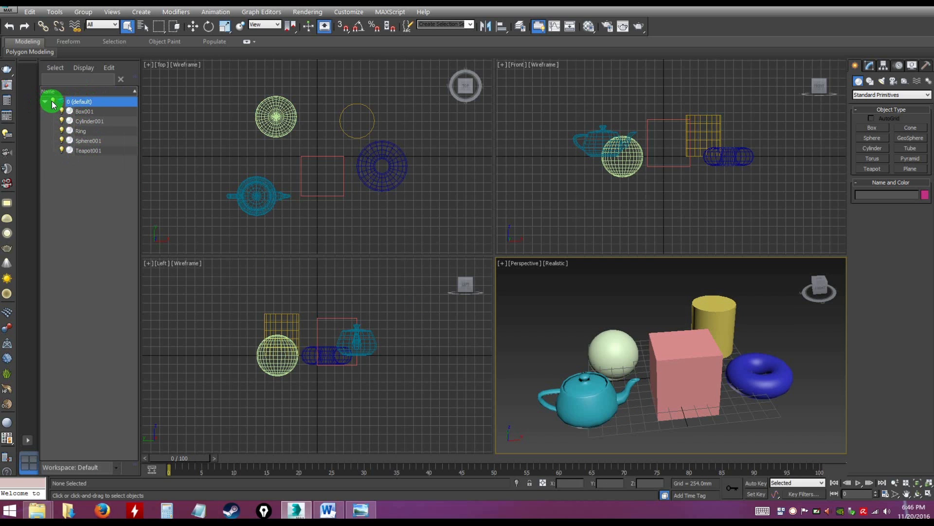
pyautogui.press('ctrl')
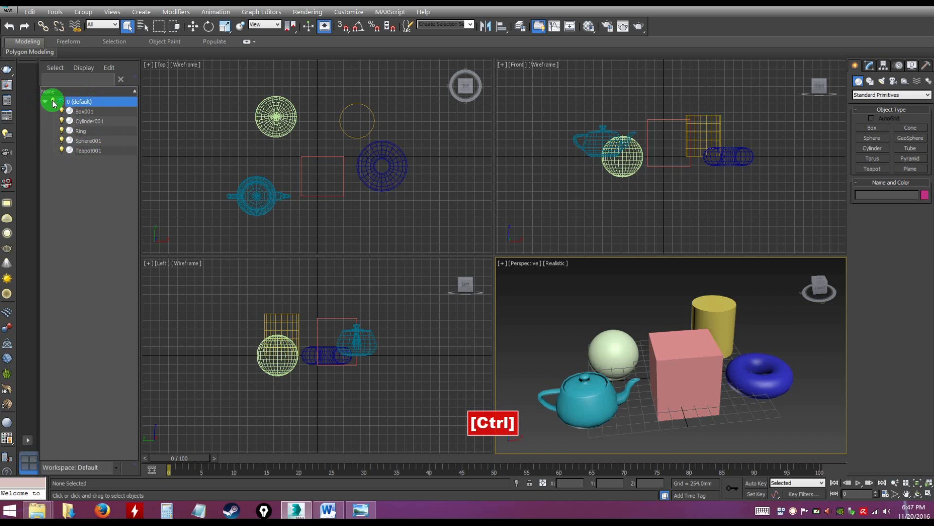
pyautogui.click(52, 101)
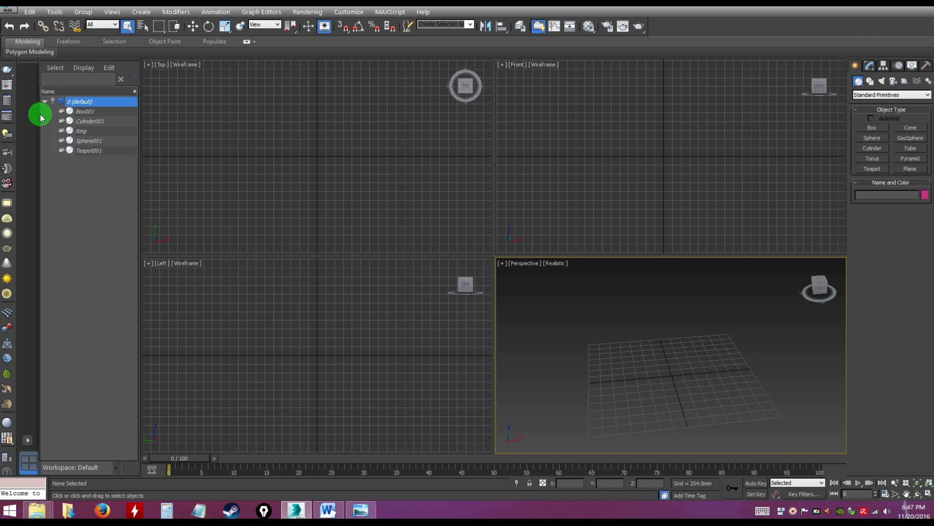
pyautogui.click(53, 102)
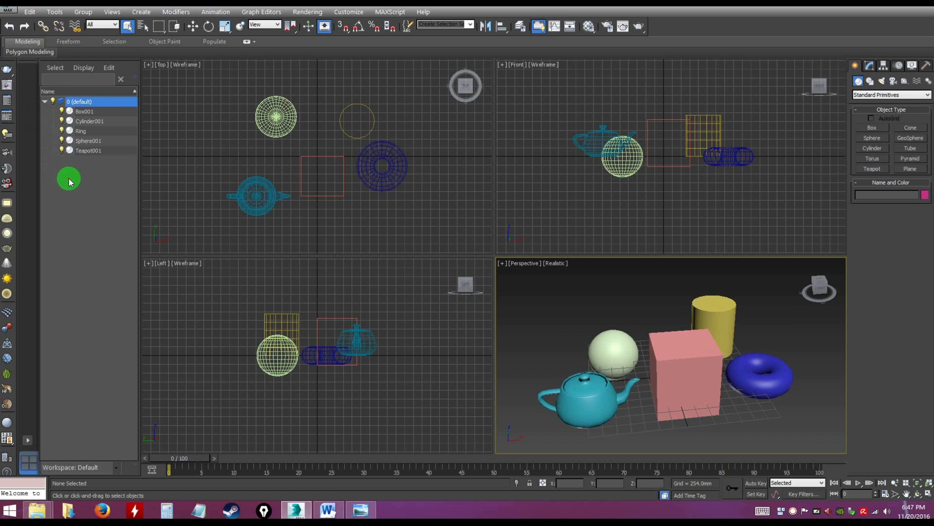
pyautogui.click(69, 179)
# - Collapse the 0 (default) layer in the Scene Explorer, and select and deselect the teapot in the Perspective view
pyautogui.click(44, 101)
pyautogui.click(82, 166)
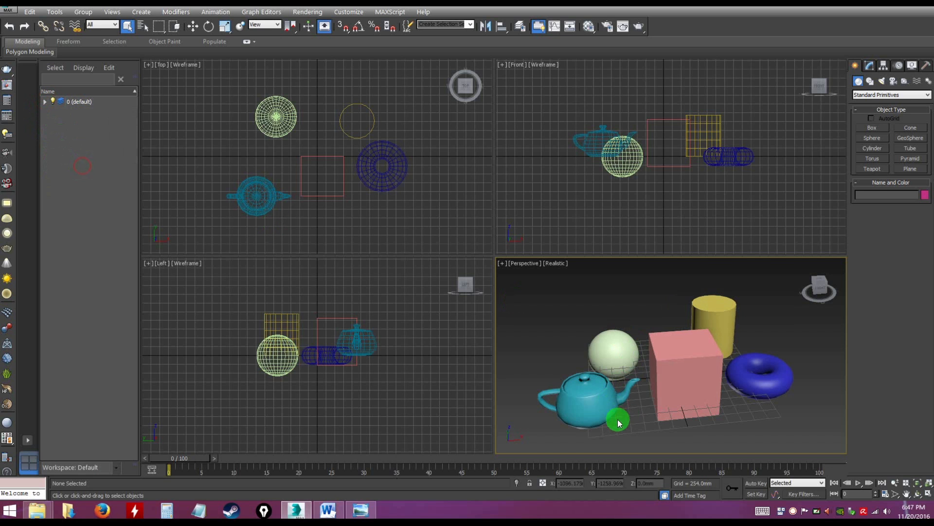
pyautogui.click(589, 404)
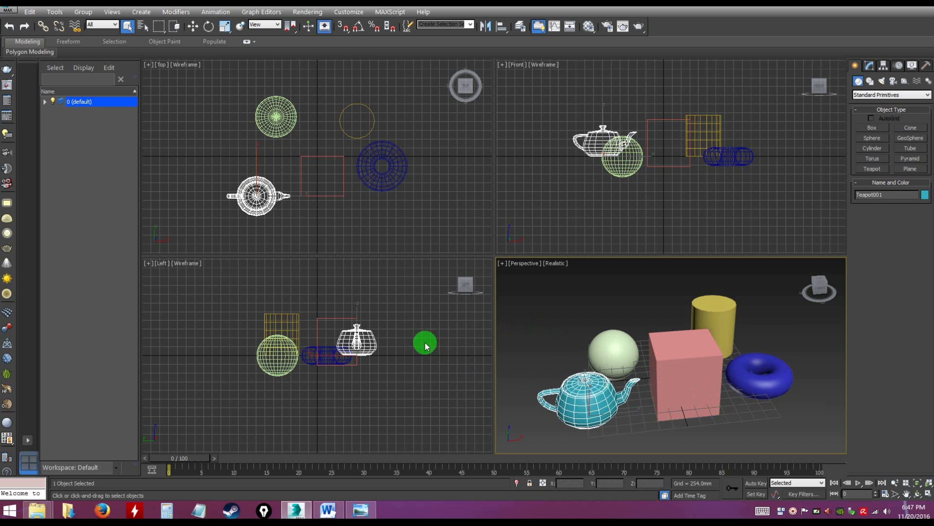
pyautogui.click(79, 168)
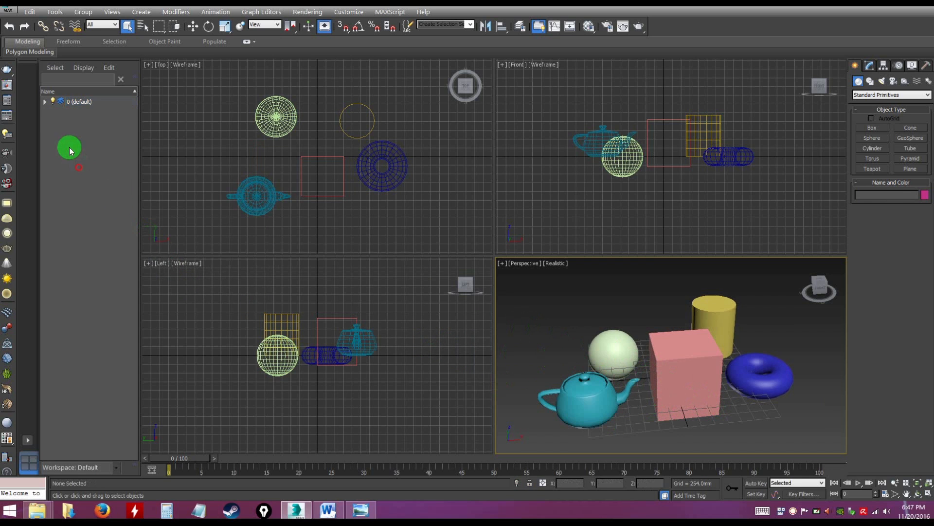
# - Select the teapot in the Perspective view, expand the 0 (default) layer to locate it, and clear the selection
pyautogui.click(574, 398)
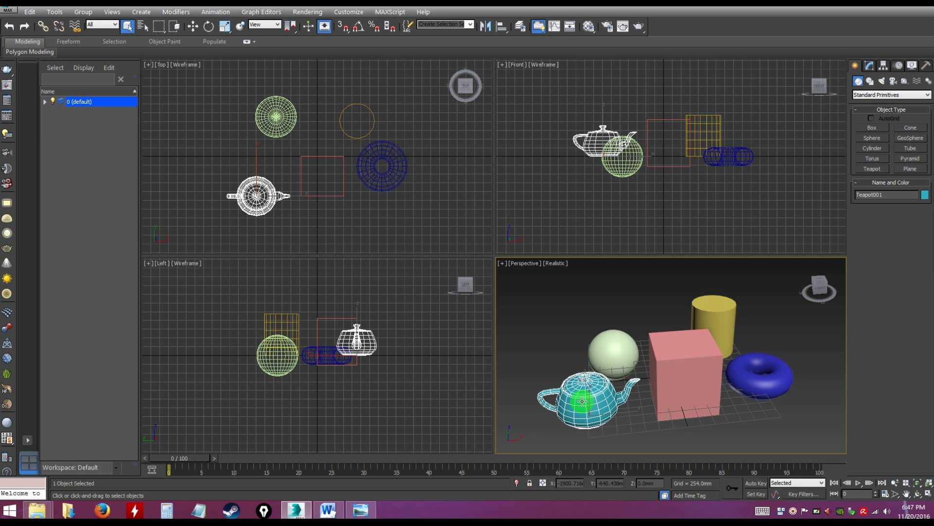
pyautogui.click(49, 106)
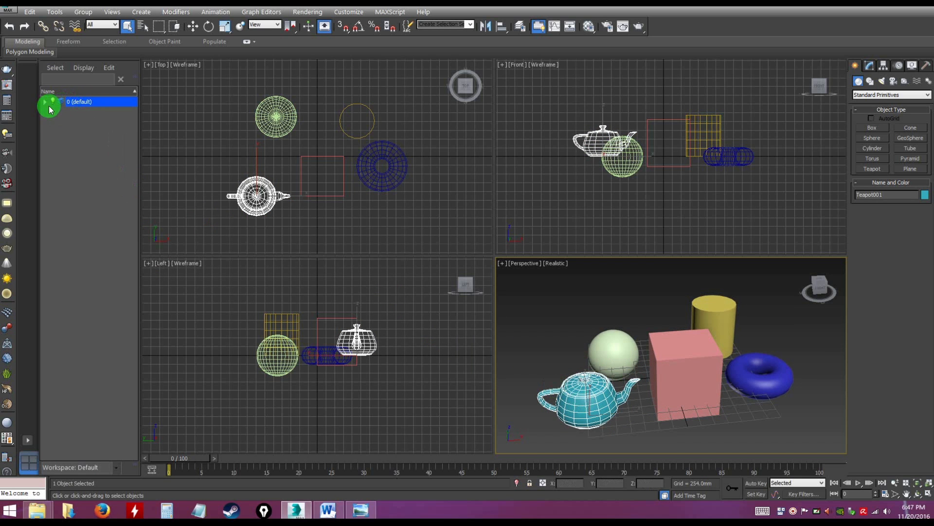
pyautogui.click(44, 104)
pyautogui.click(80, 188)
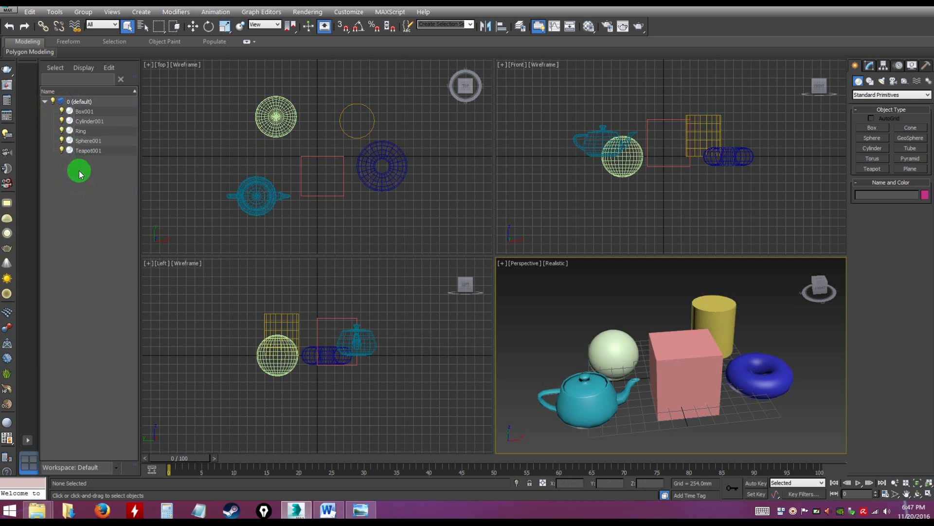
# - Widen the Scene Explorer panel and bring up its Create Layer command
pyautogui.moveTo(140, 103); pyautogui.dragTo(151, 105)
pyautogui.moveTo(154, 222); pyautogui.dragTo(157, 222)
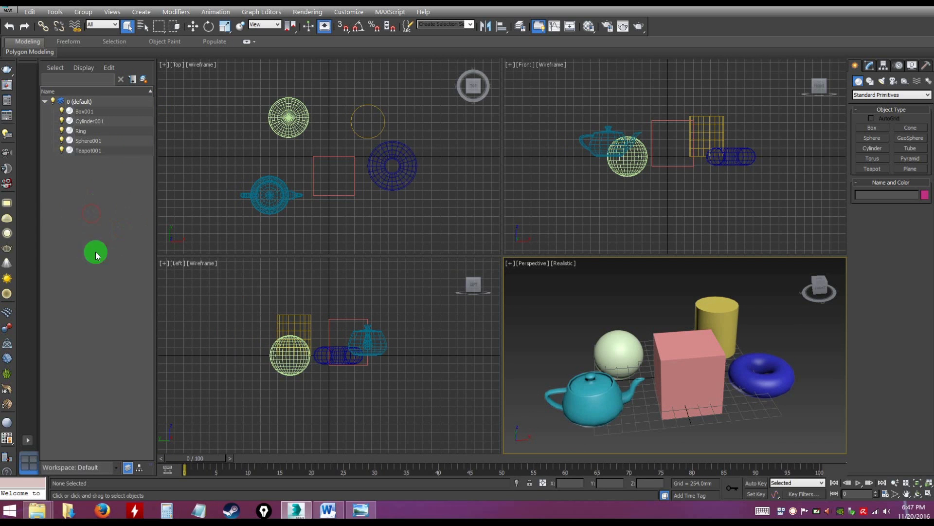
pyautogui.rightClick(91, 214)
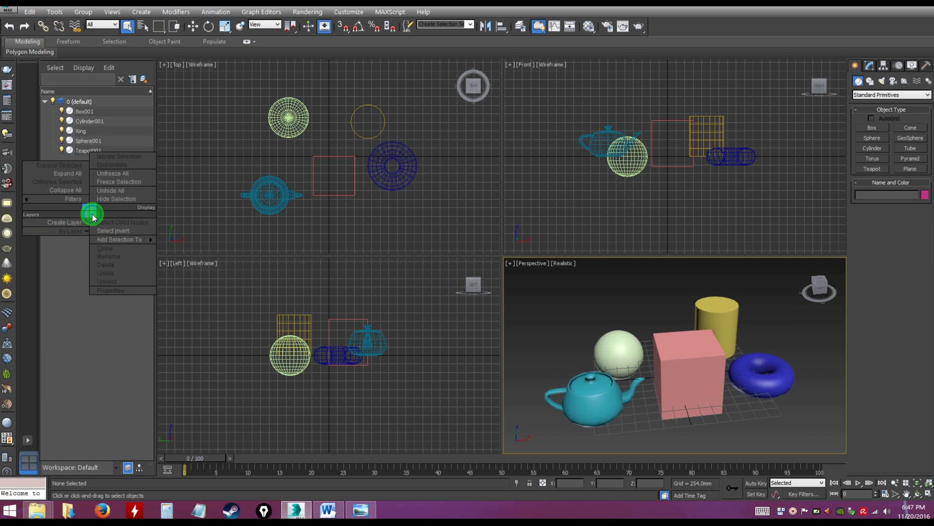
pyautogui.click(70, 223)
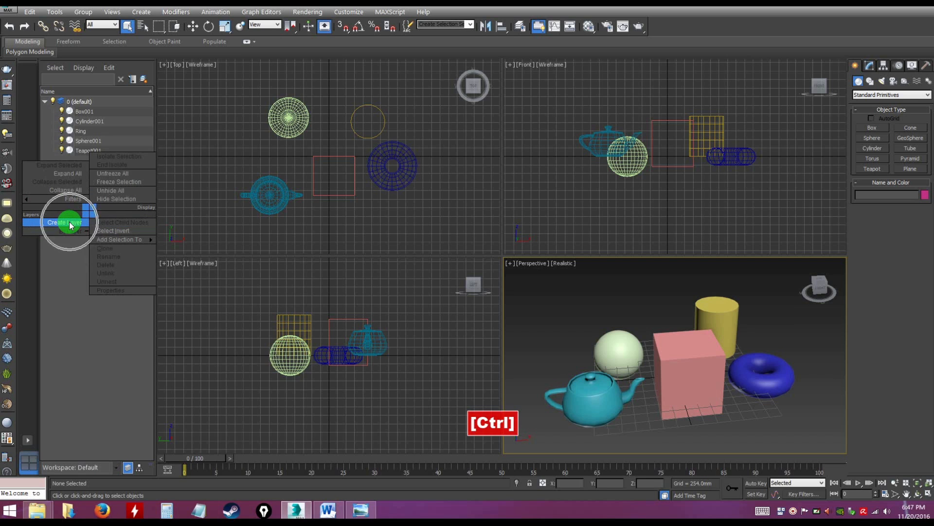
# - Show the object type display filters in the Scene Explorer and hide them again
pyautogui.click(133, 79)
pyautogui.click(132, 79)
pyautogui.click(133, 79)
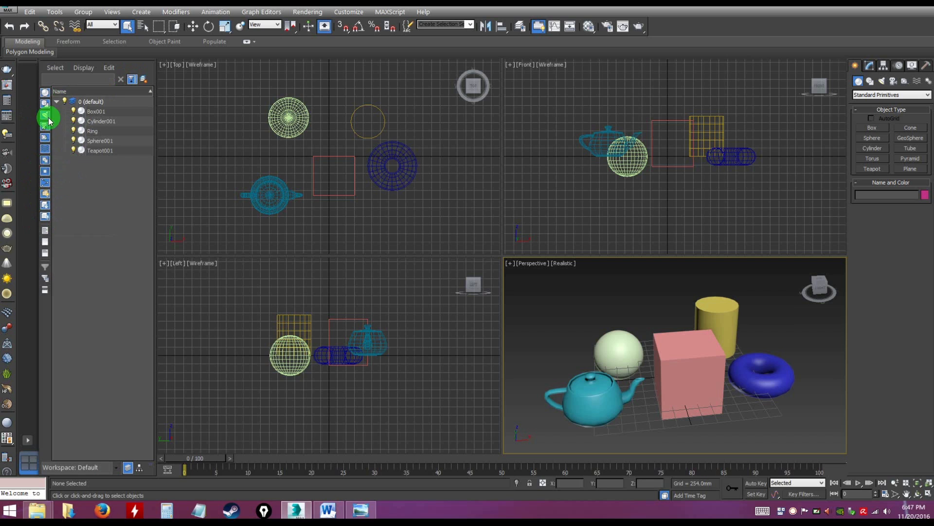
pyautogui.click(132, 79)
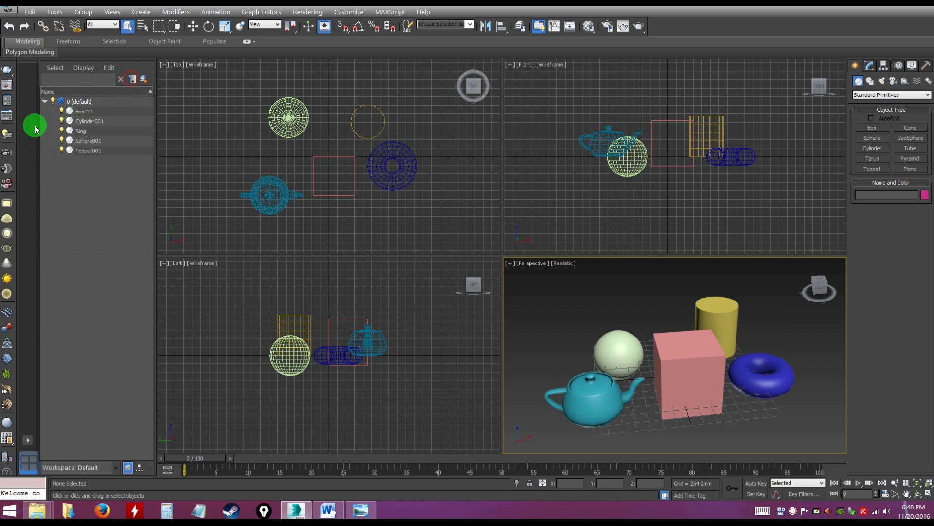
# - Create a new layer with its default name in the Scene Explorer and collapse the 0 (default) layer
pyautogui.click(144, 80)
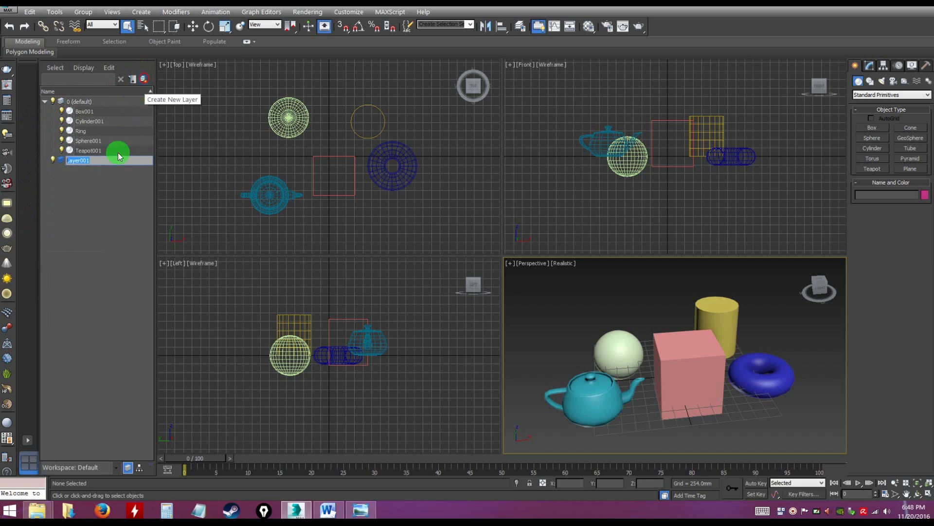
pyautogui.click(75, 180)
pyautogui.click(73, 161)
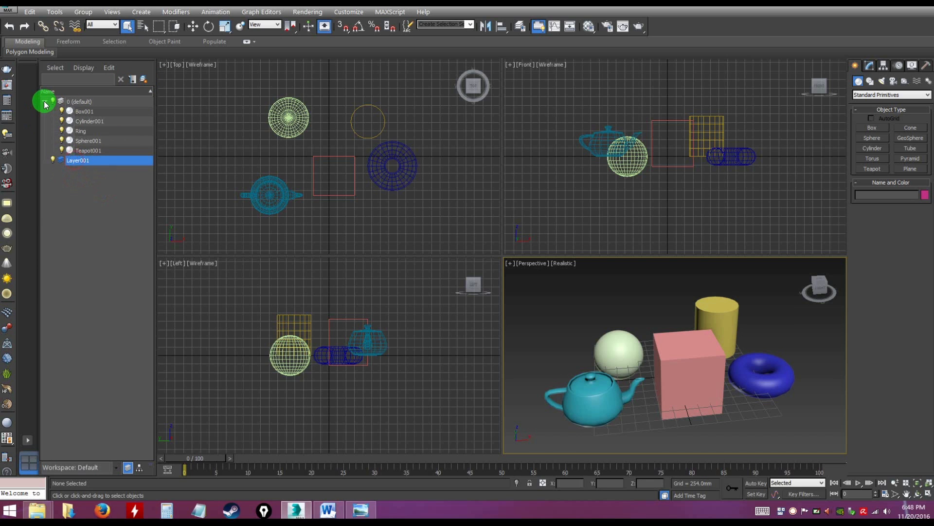
pyautogui.click(45, 101)
pyautogui.click(57, 118)
pyautogui.click(79, 101)
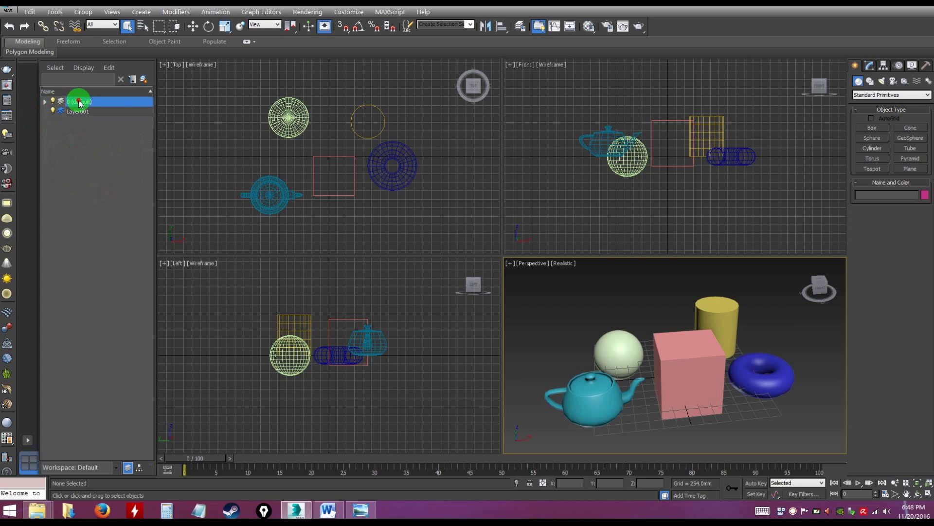
# - Rename the new layer in the Scene Explorer as "Teapot layer" and clear the selection
pyautogui.click(87, 112)
pyautogui.click(86, 111)
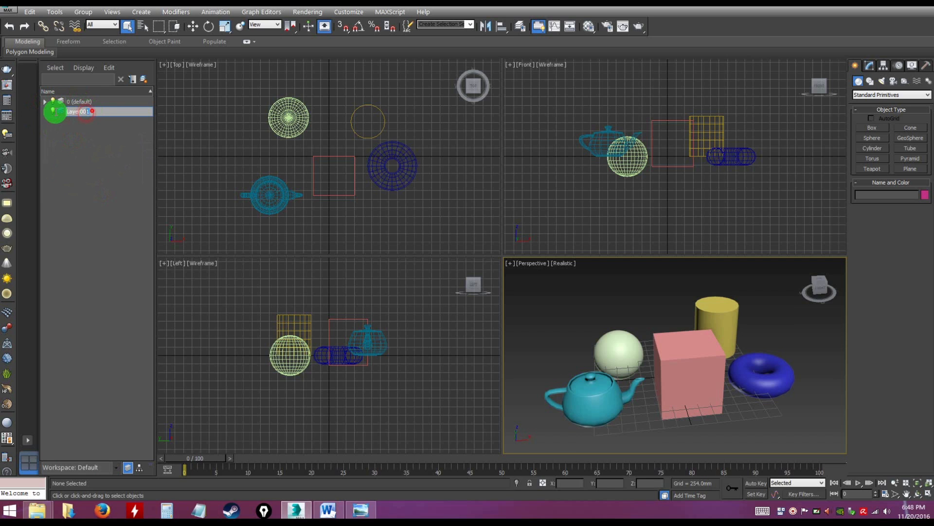
pyautogui.write('T')
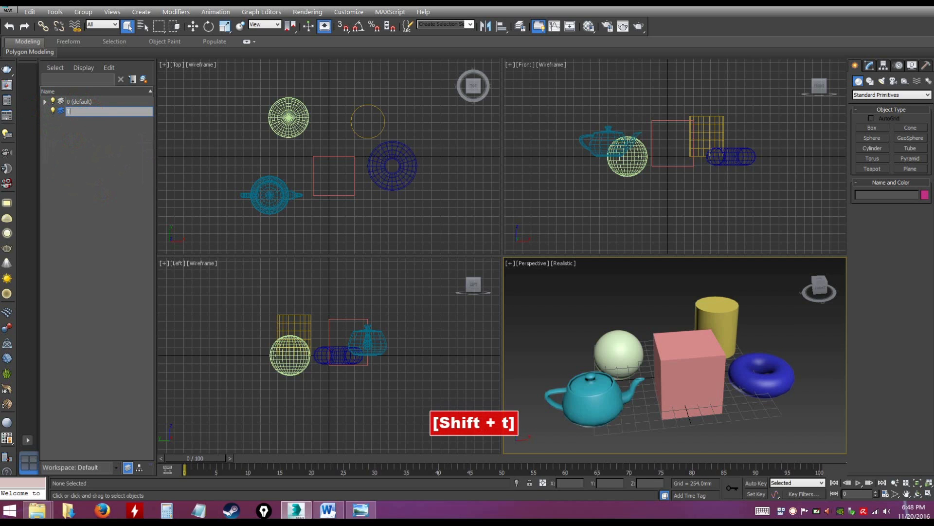
pyautogui.write('eapot layer')
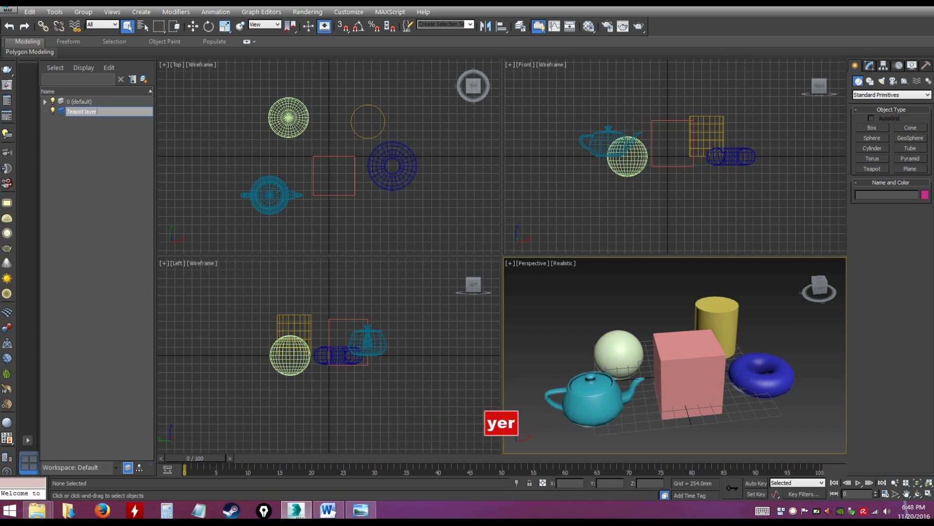
pyautogui.press('Return')
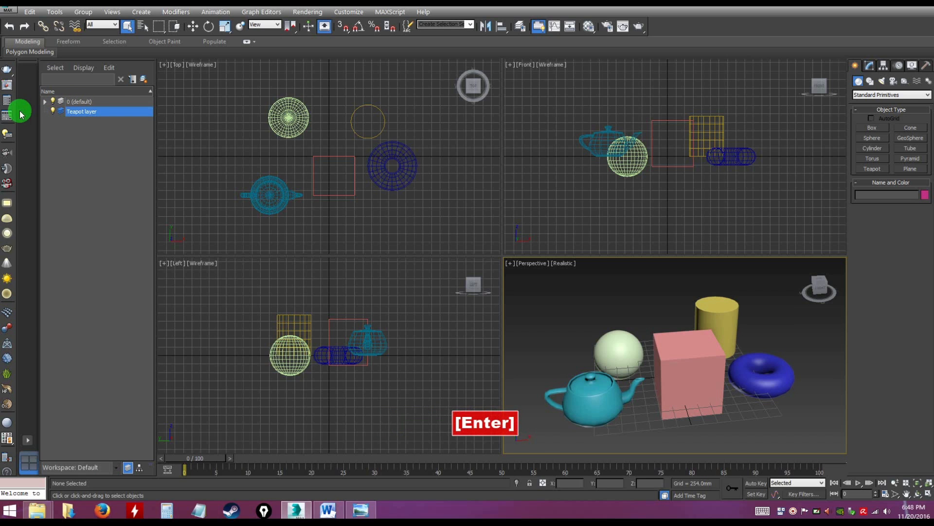
pyautogui.click(64, 122)
pyautogui.click(72, 111)
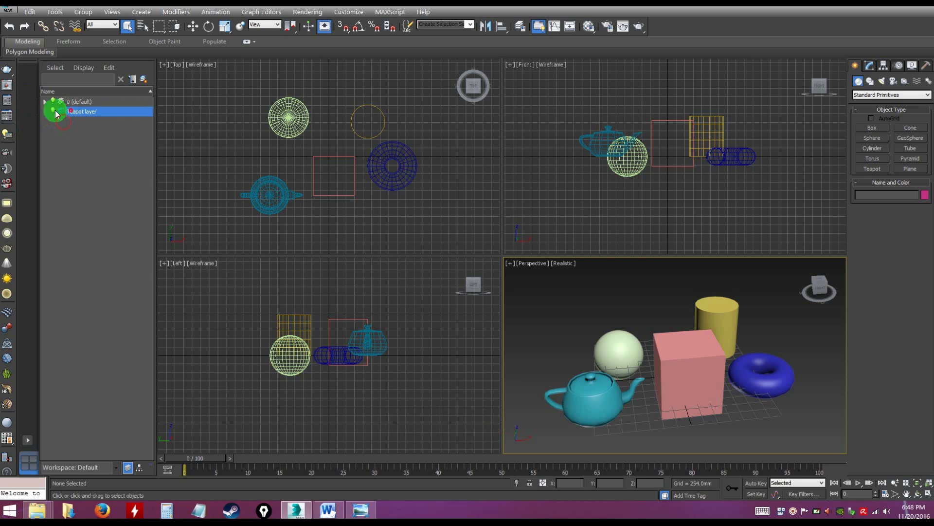
pyautogui.click(76, 141)
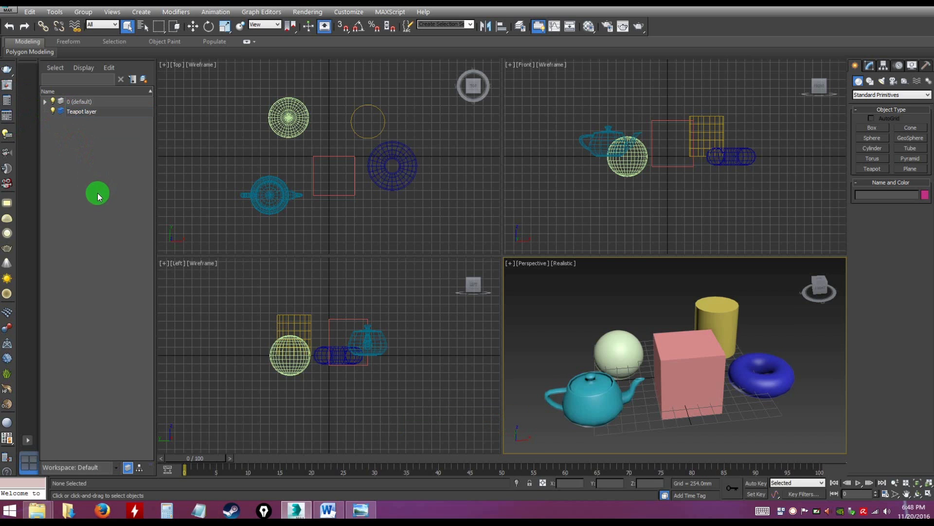
# - Select the teapot in the Perspective view, move Teapot001 from the 0 (default) layer into the Teapot layer, and clear the selection
pyautogui.click(579, 407)
pyautogui.click(78, 115)
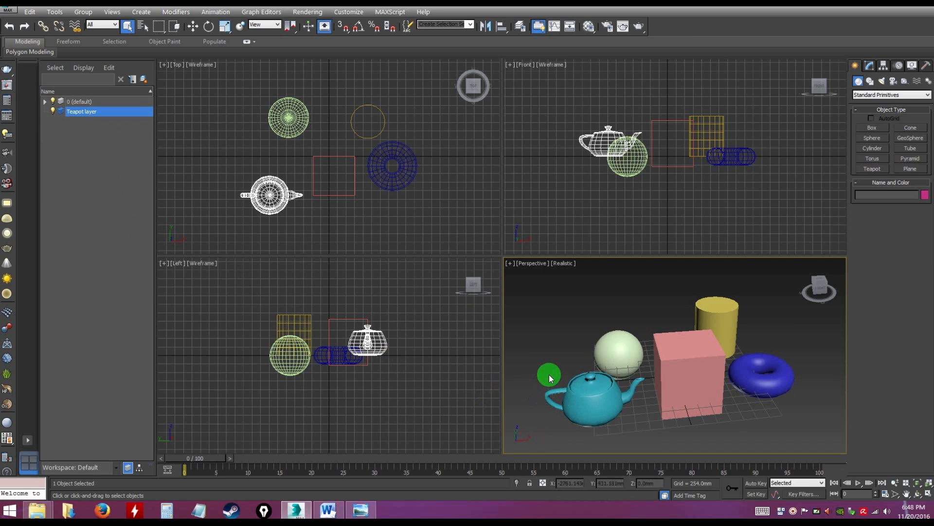
pyautogui.click(74, 130)
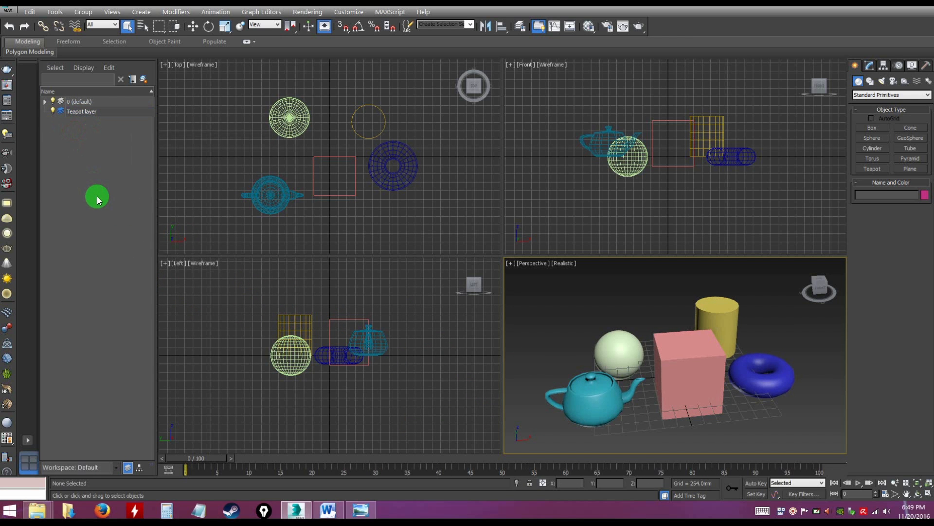
pyautogui.click(583, 395)
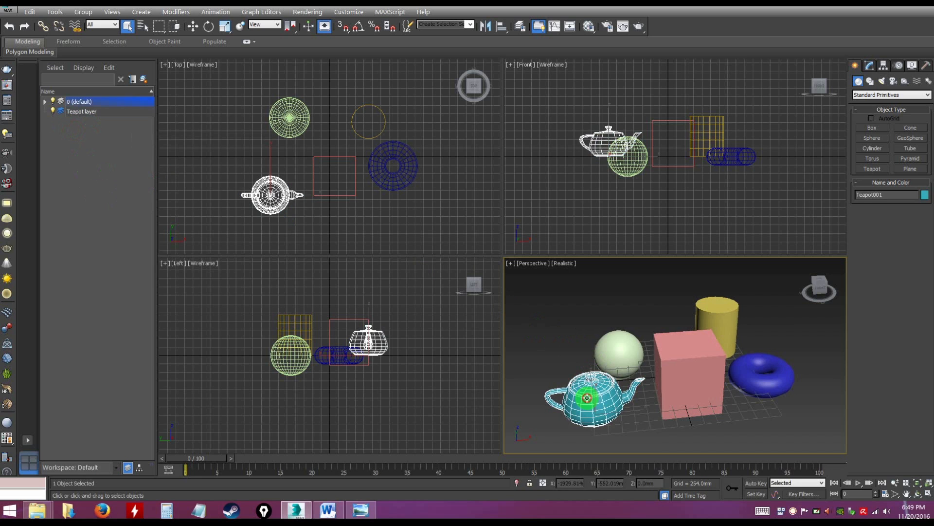
pyautogui.click(45, 106)
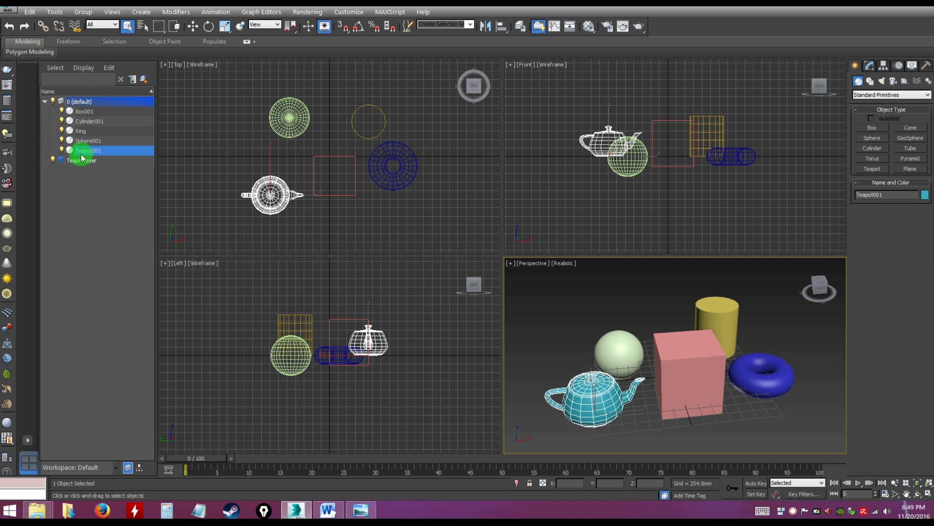
pyautogui.moveTo(88, 155)
pyautogui.mouseDown()
pyautogui.moveTo(74, 157)
pyautogui.moveTo(78, 163)
pyautogui.mouseUp()
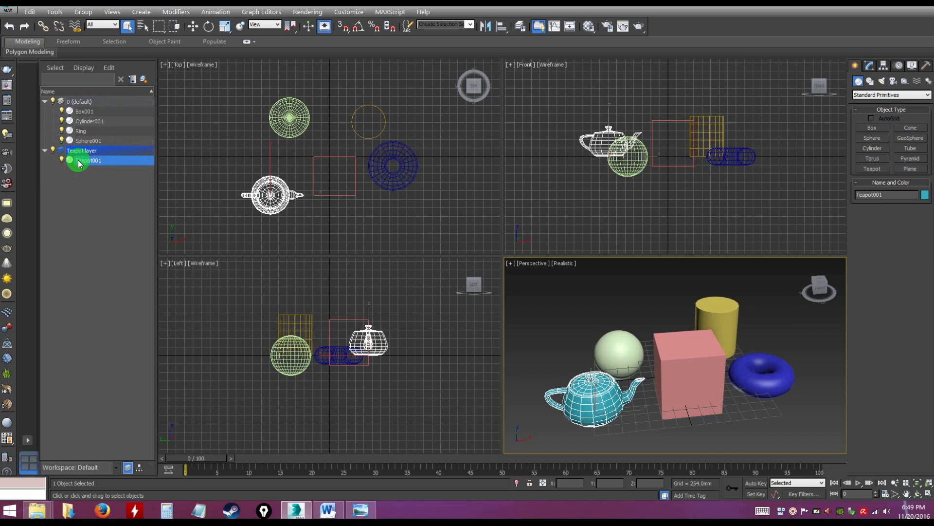
pyautogui.click(92, 190)
# - Collapse the 0 (default) layer and select Teapot001 inside the Teapot layer
pyautogui.click(43, 102)
pyautogui.click(45, 112)
pyautogui.click(81, 163)
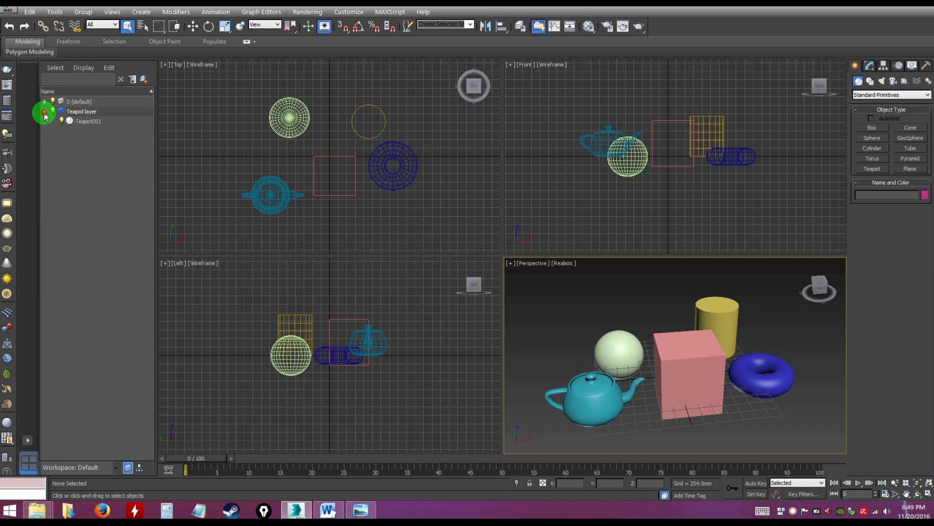
pyautogui.click(83, 121)
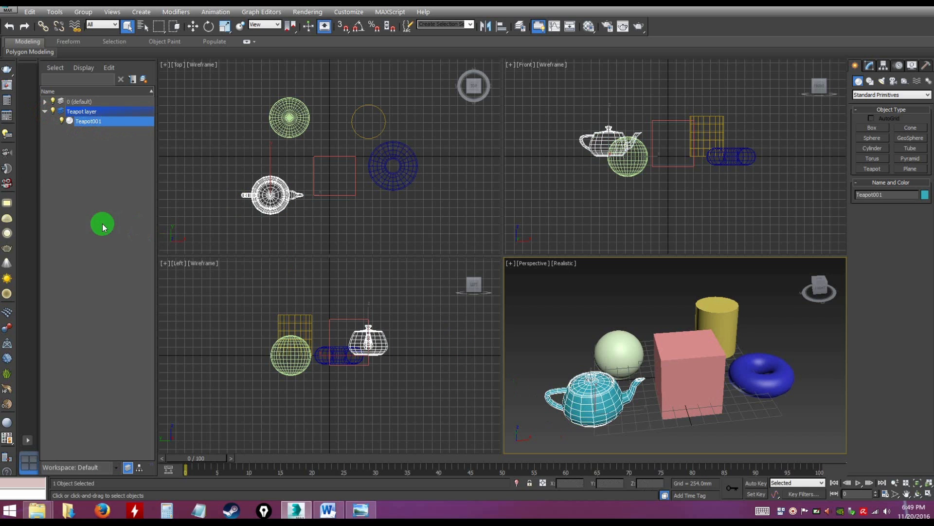
# - Collapse the Teapot layer, check the objects in the 0 (default) layer by selecting them in turn, and collapse that layer too
pyautogui.click(44, 111)
pyautogui.click(45, 101)
pyautogui.click(81, 102)
pyautogui.click(84, 111)
pyautogui.click(83, 140)
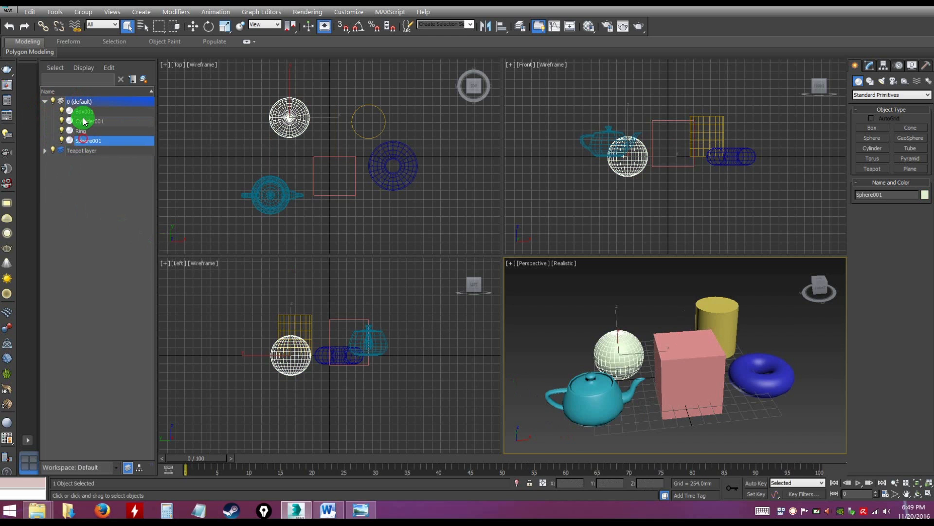
pyautogui.click(83, 120)
pyautogui.click(44, 101)
pyautogui.click(75, 171)
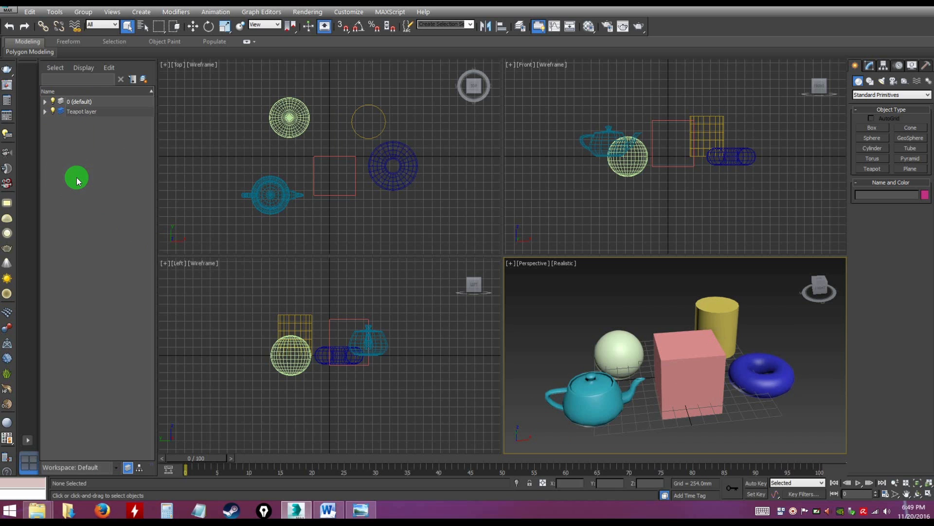
pyautogui.keyDown('alt'); pyautogui.moveTo(649, 340); pyautogui.dragTo(680, 378, button='middle'); pyautogui.keyUp('alt')
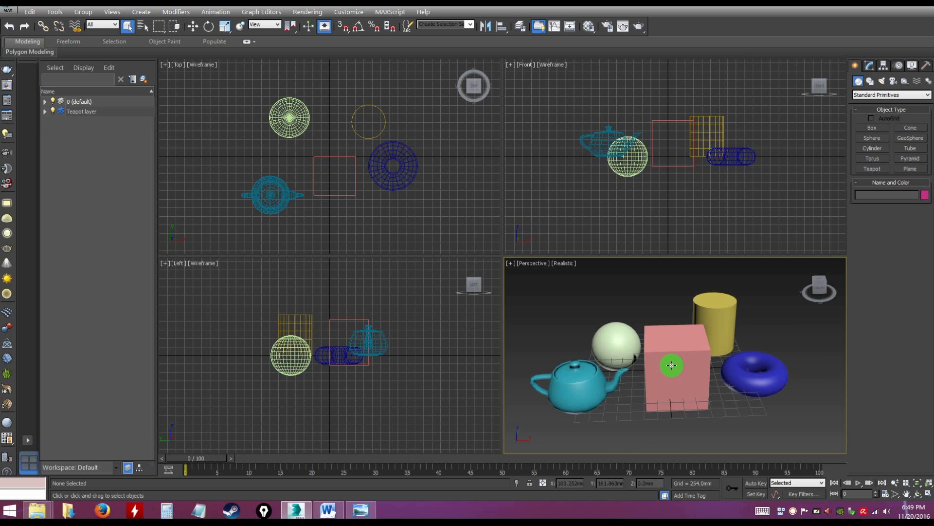
pyautogui.click(77, 145)
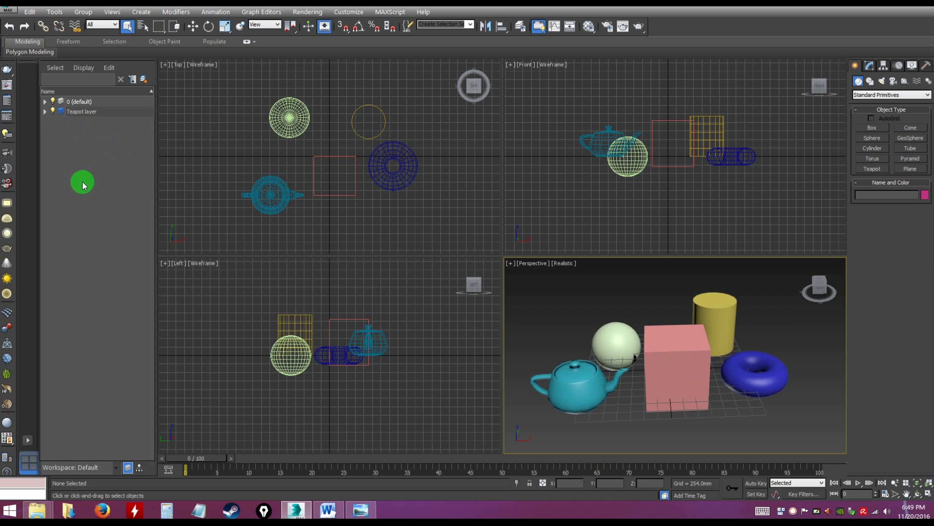
pyautogui.keyDown('alt'); pyautogui.moveTo(727, 421); pyautogui.dragTo(676, 383, button='middle'); pyautogui.keyUp('alt')
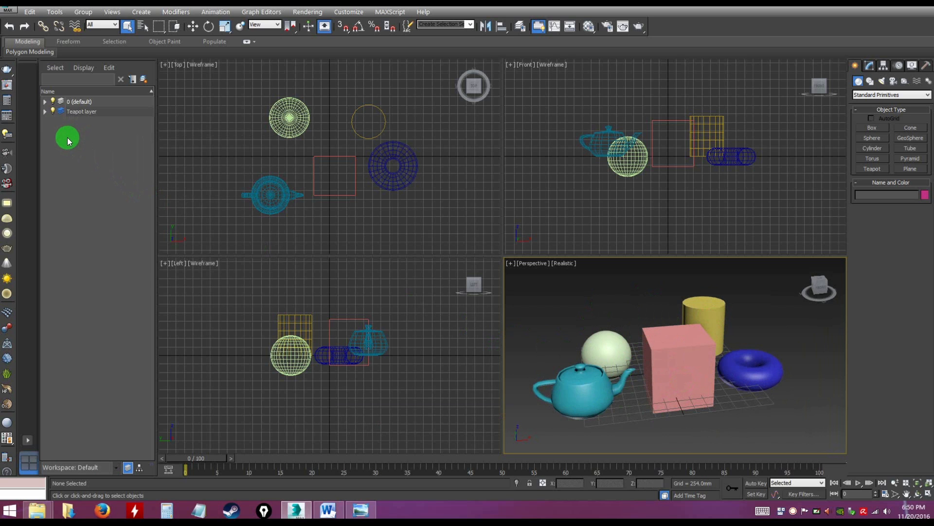
# - Hide the Teapot layer and show it again, twice, from the Scene Explorer
pyautogui.click(53, 111)
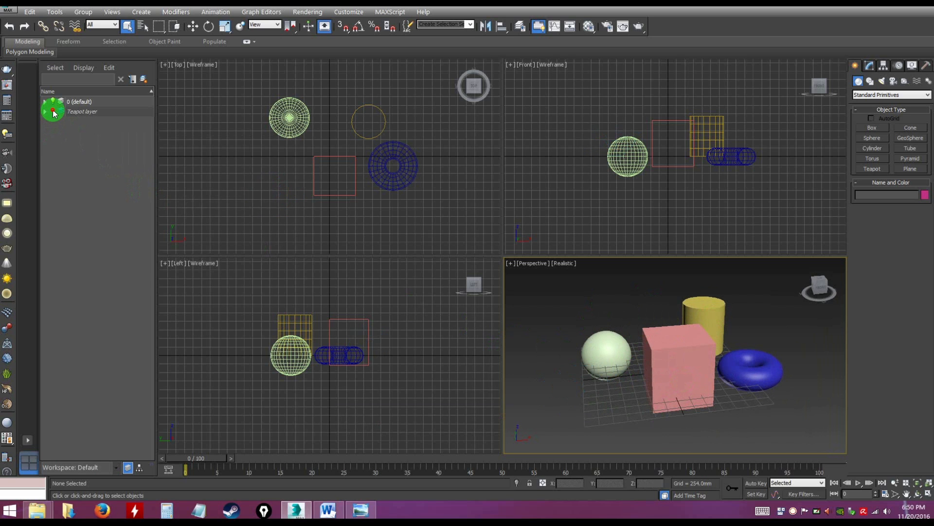
pyautogui.click(53, 111)
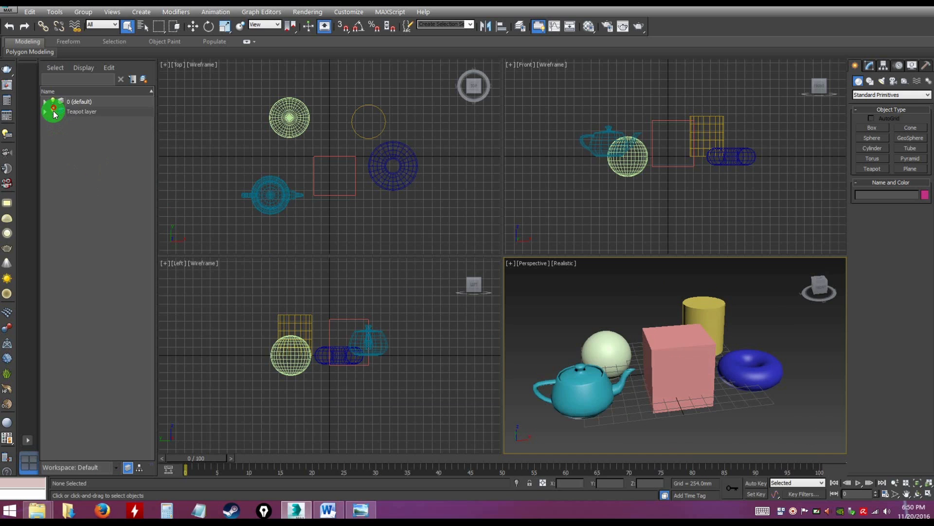
pyautogui.click(89, 115)
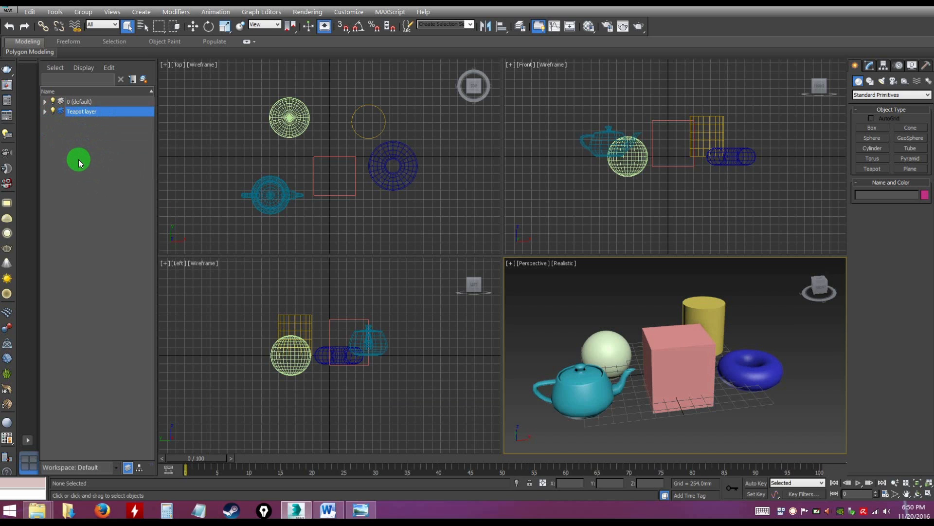
pyautogui.click(52, 110)
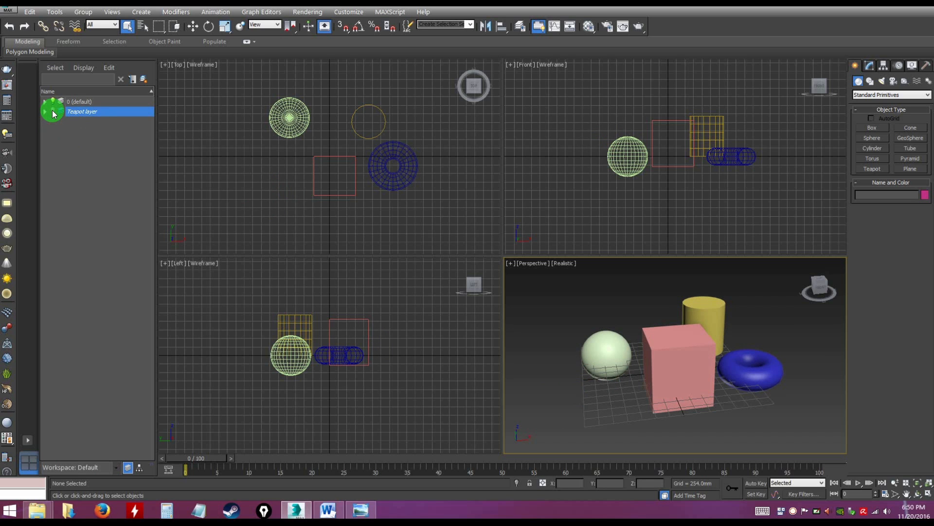
pyautogui.click(52, 111)
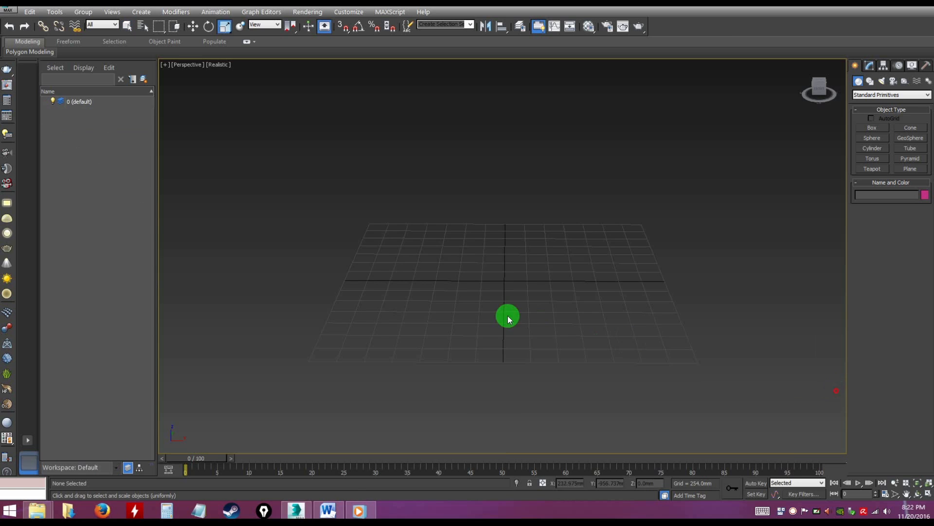
pyautogui.keyDown('alt'); pyautogui.moveTo(506, 317); pyautogui.dragTo(507, 294, button='middle'); pyautogui.keyUp('alt')
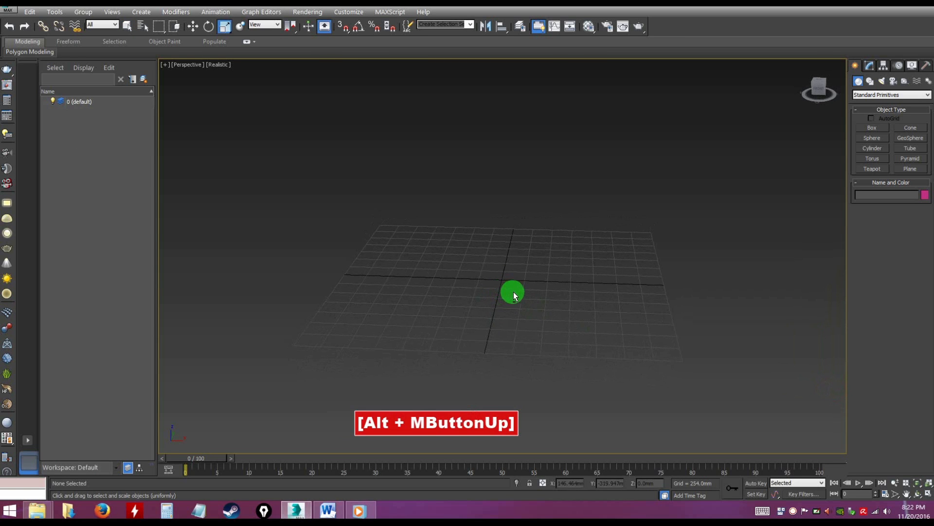
pyautogui.press('ctrl')
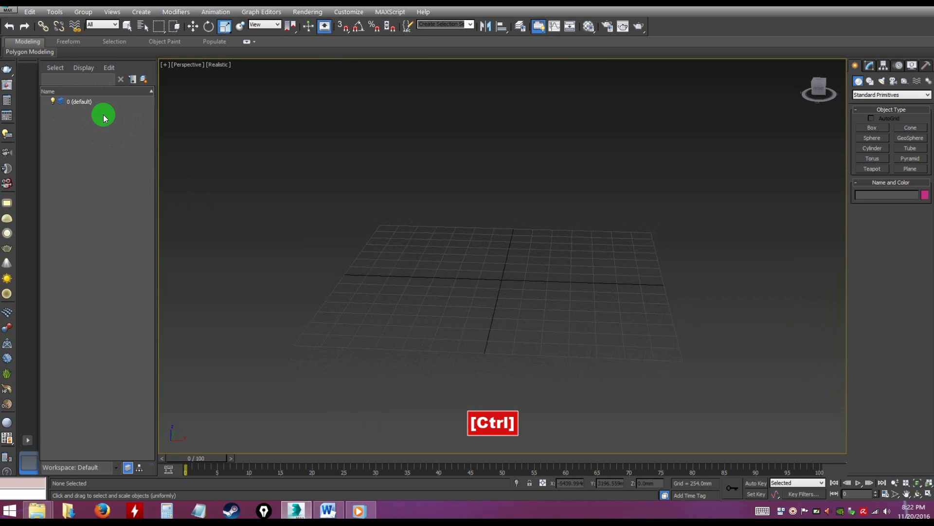
pyautogui.keyDown('alt'); pyautogui.moveTo(422, 265); pyautogui.dragTo(423, 264, button='middle'); pyautogui.keyUp('alt')
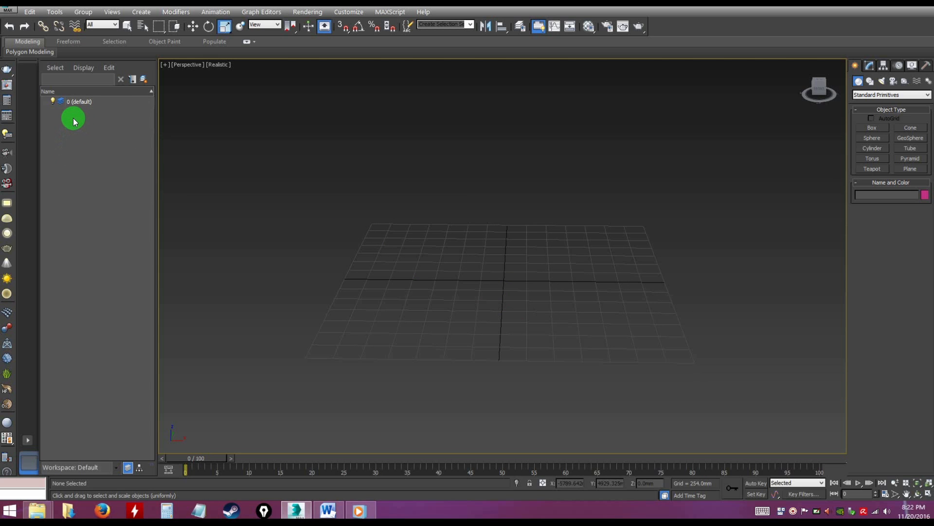
# - Create two boxes side by side across the grid's back half, the right one about 699 mm long, 857 mm wide and 709 mm high
pyautogui.keyDown('alt'); pyautogui.moveTo(511, 276); pyautogui.dragTo(531, 291, button='middle'); pyautogui.keyUp('alt')
pyautogui.click(872, 127)
pyautogui.moveTo(425, 229); pyautogui.dragTo(472, 255)
pyautogui.click(467, 209)
pyautogui.moveTo(565, 244); pyautogui.dragTo(644, 271)
pyautogui.click(631, 214)
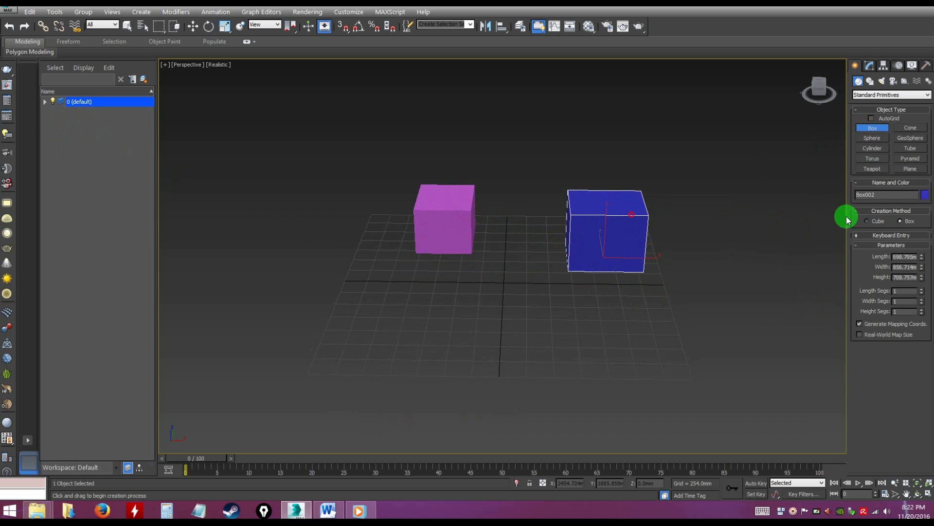
# - Create a large and a smaller teapot side by side in front of the boxes, end the command, and clear the selection
pyautogui.click(872, 169)
pyautogui.moveTo(440, 309); pyautogui.dragTo(444, 390)
pyautogui.moveTo(577, 314); pyautogui.dragTo(587, 335)
pyautogui.rightClick(667, 336)
pyautogui.keyDown('alt'); pyautogui.moveTo(660, 328); pyautogui.dragTo(549, 333, button='middle'); pyautogui.keyUp('alt')
pyautogui.click(675, 324)
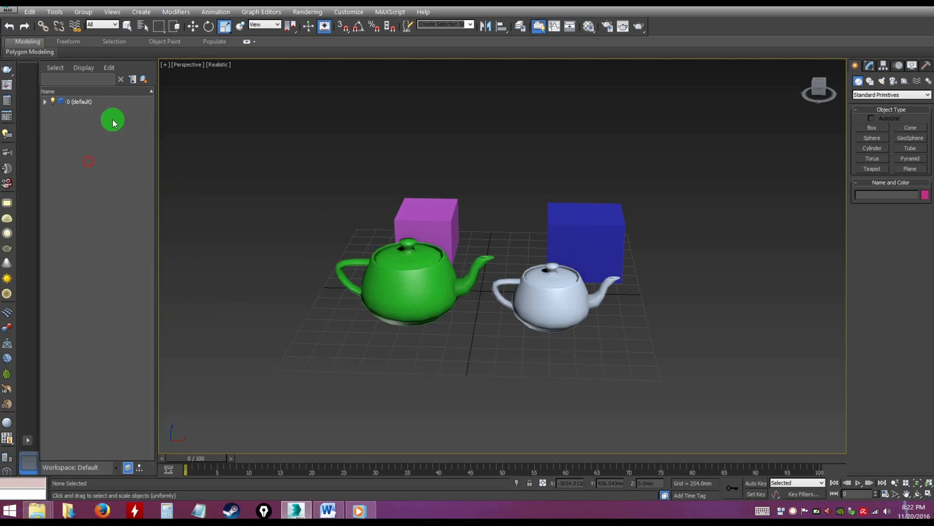
# - Create a new layer in the Scene Explorer and name it "teapot"
pyautogui.click(144, 80)
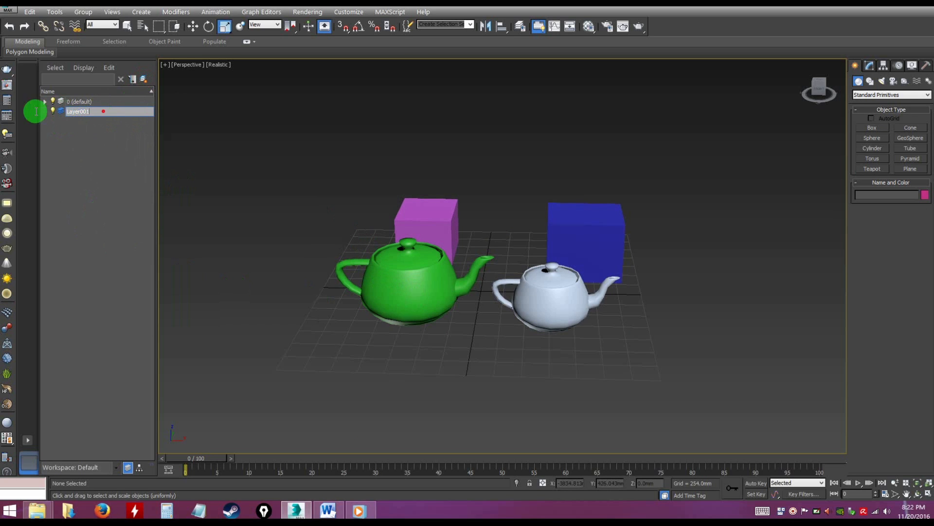
pyautogui.write('teapot')
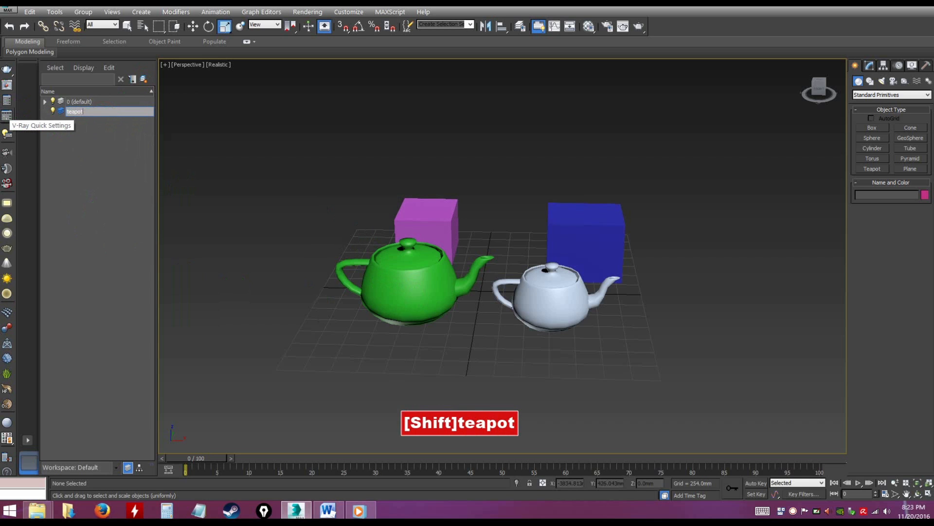
pyautogui.press('Return')
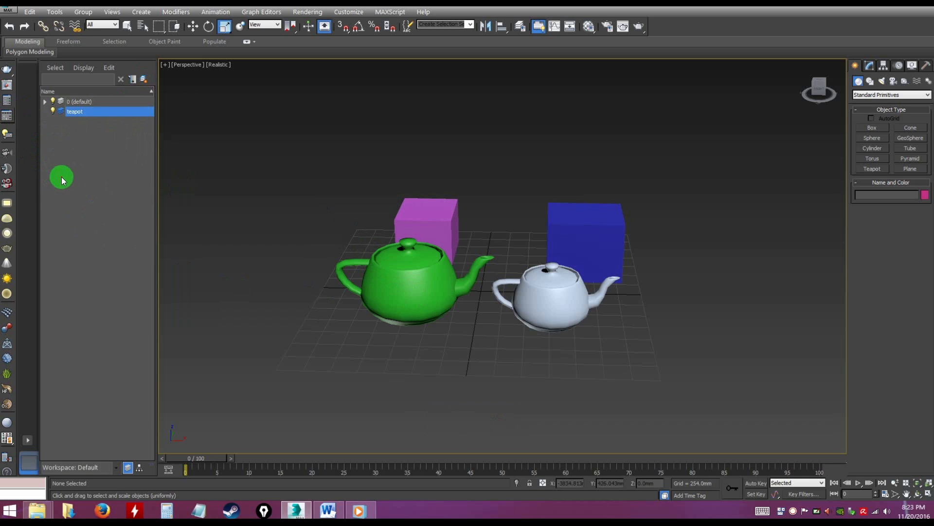
# - Create another layer in the Scene Explorer, name it "Box", and clear the selection
pyautogui.click(144, 78)
pyautogui.click(95, 131)
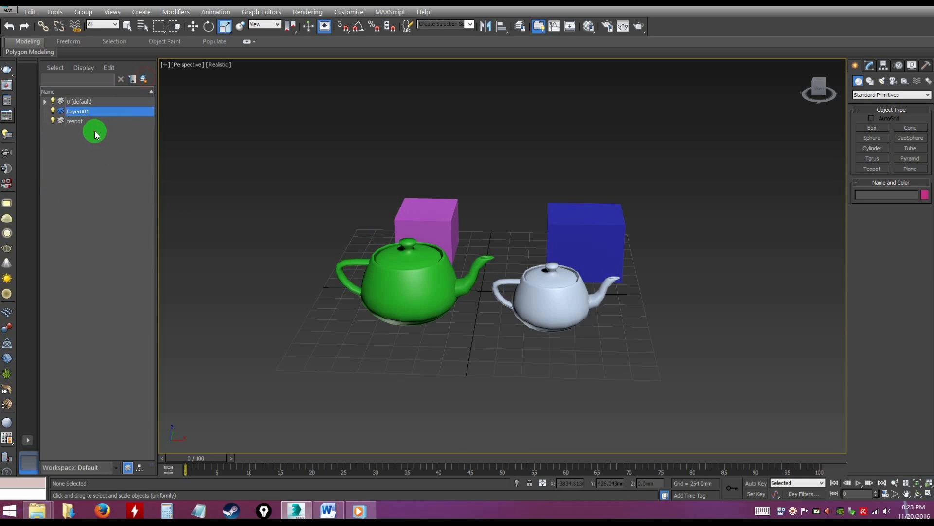
pyautogui.doubleClick(85, 111)
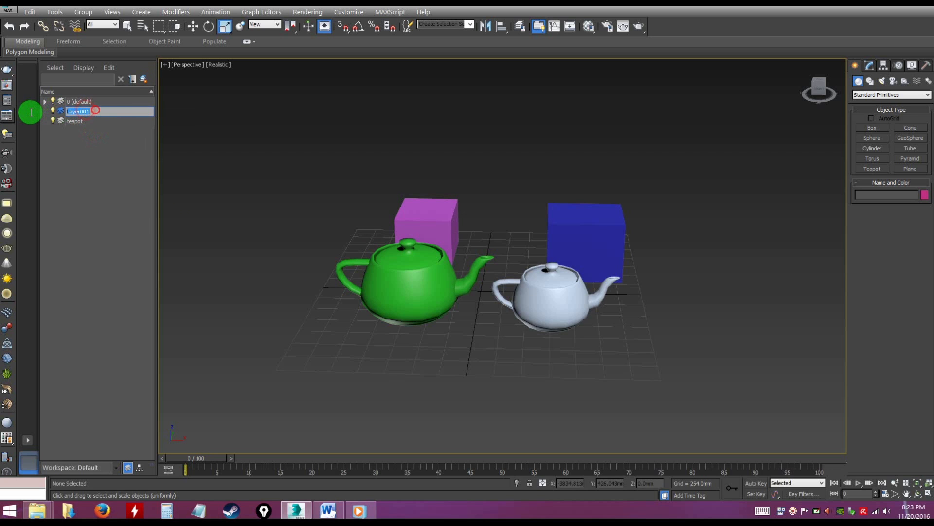
pyautogui.press('shift')
pyautogui.write('Cube')
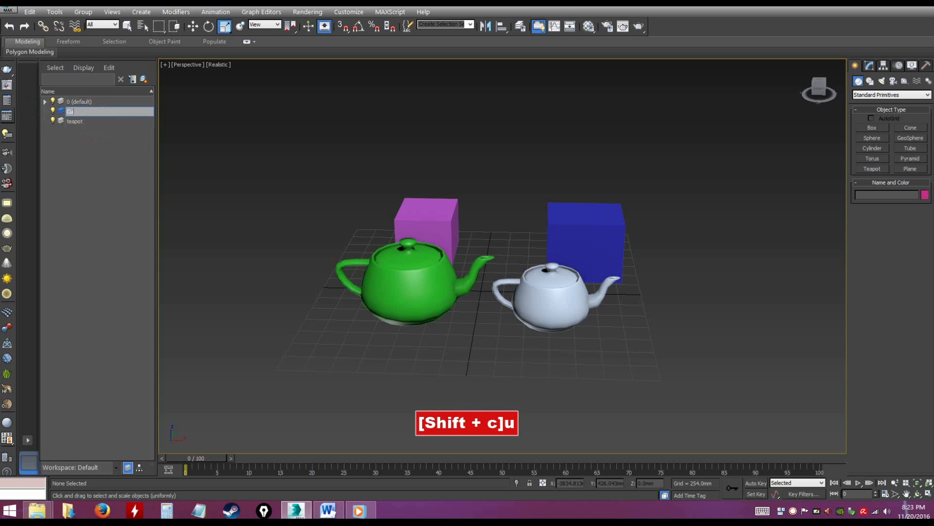
pyautogui.press('BackSpace')
pyautogui.press('BackSpace')
pyautogui.press('BackSpace')
pyautogui.press('BackSpace')
pyautogui.write('Box')
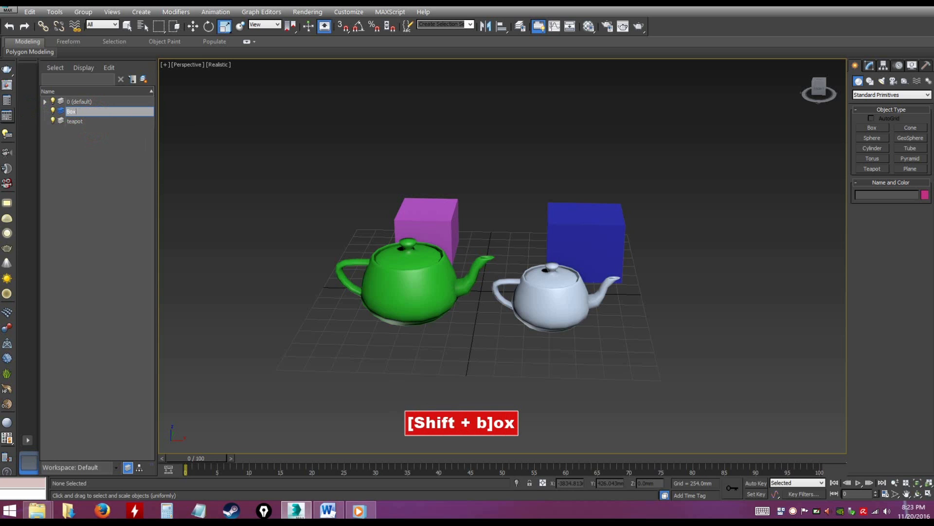
pyautogui.press('Return')
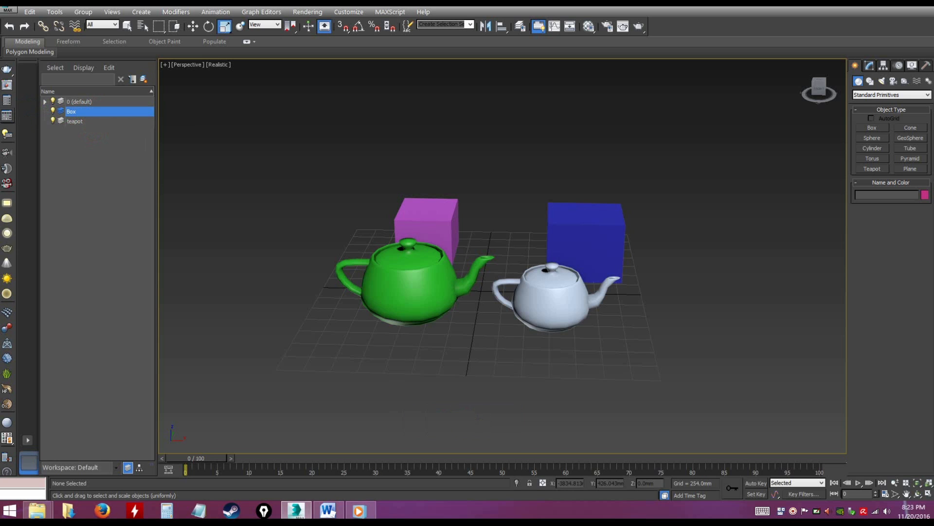
pyautogui.click(73, 148)
pyautogui.click(80, 127)
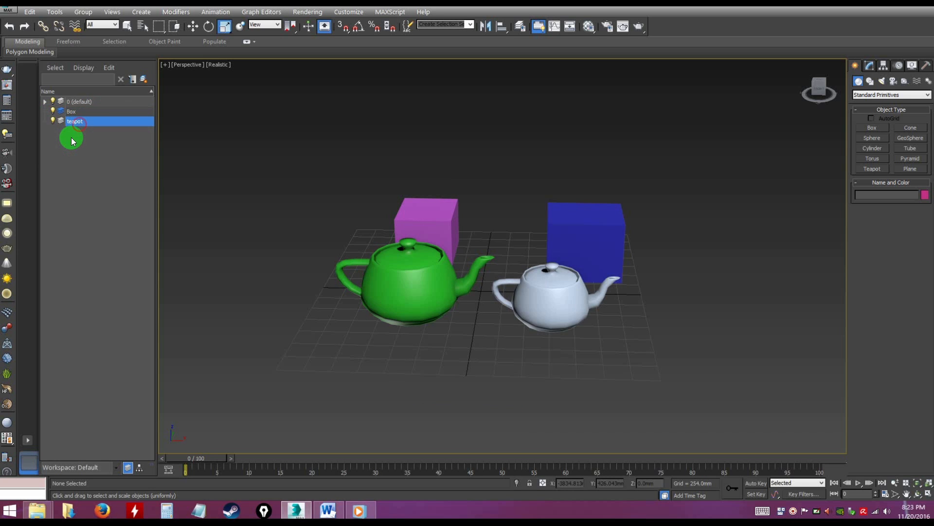
pyautogui.click(73, 141)
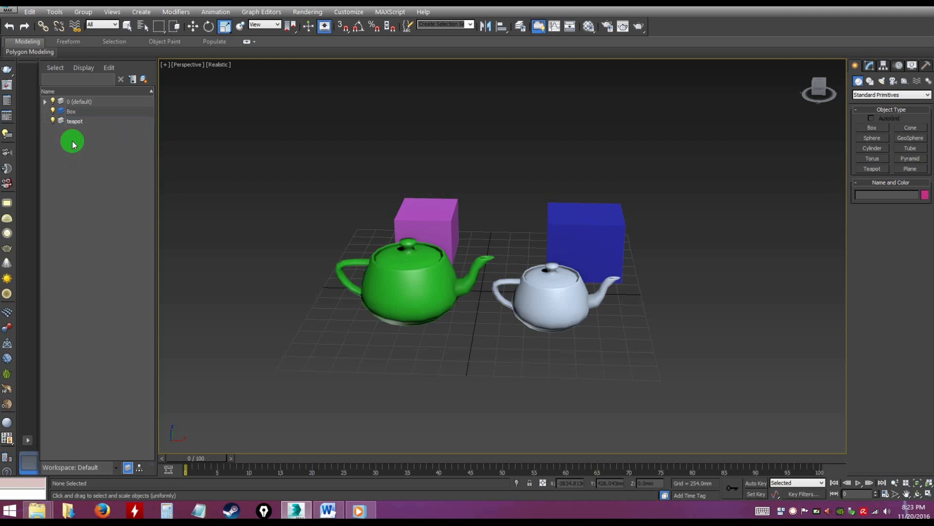
pyautogui.click(75, 142)
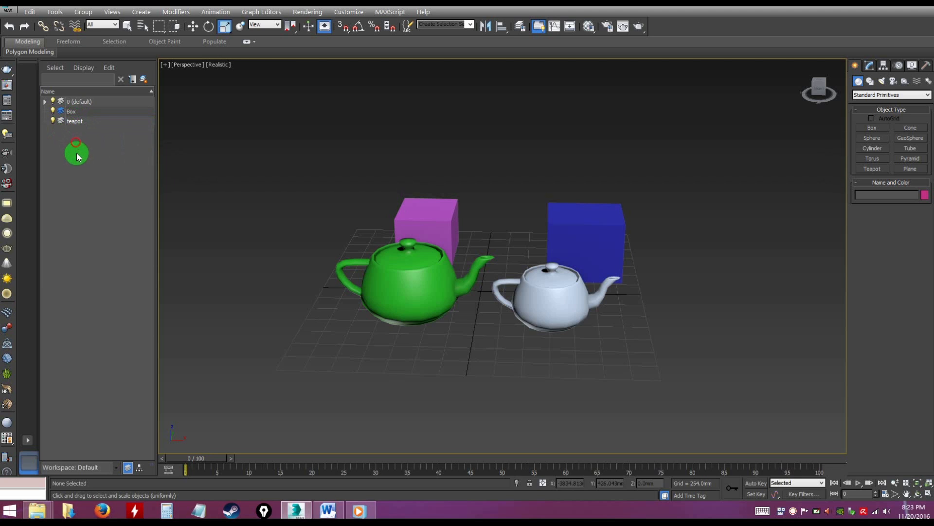
# - Move Box001 and Box002 together from the 0 (default) layer into the Box layer
pyautogui.click(44, 102)
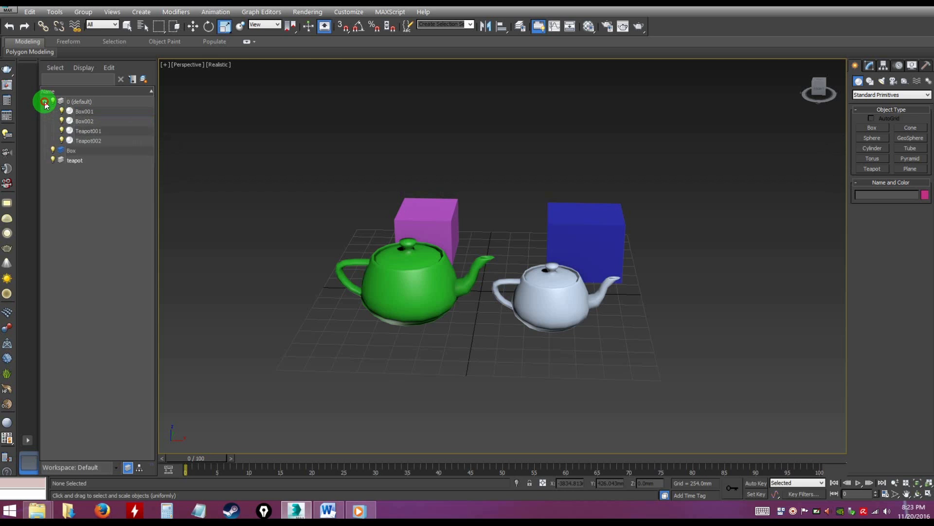
pyautogui.click(83, 120)
pyautogui.keyDown('shift'); pyautogui.click(81, 111); pyautogui.keyUp('shift')
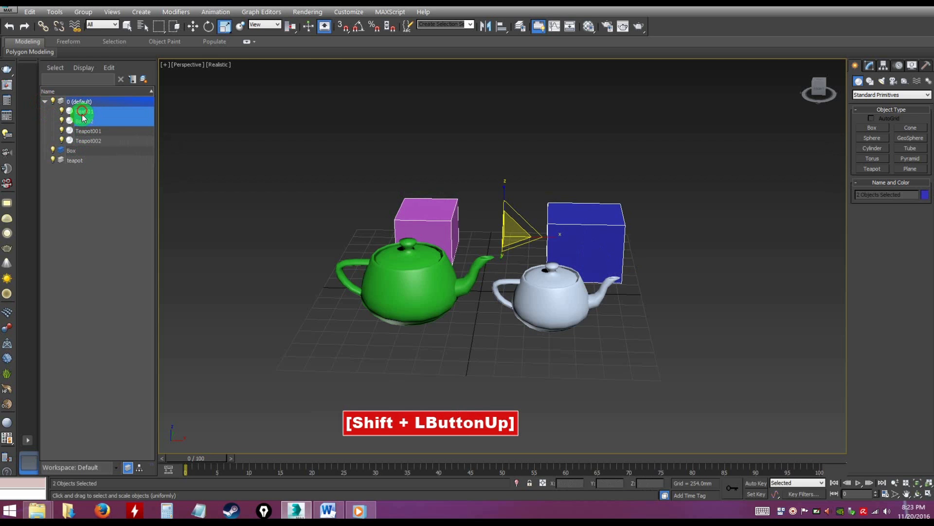
pyautogui.moveTo(83, 112); pyautogui.dragTo(72, 151)
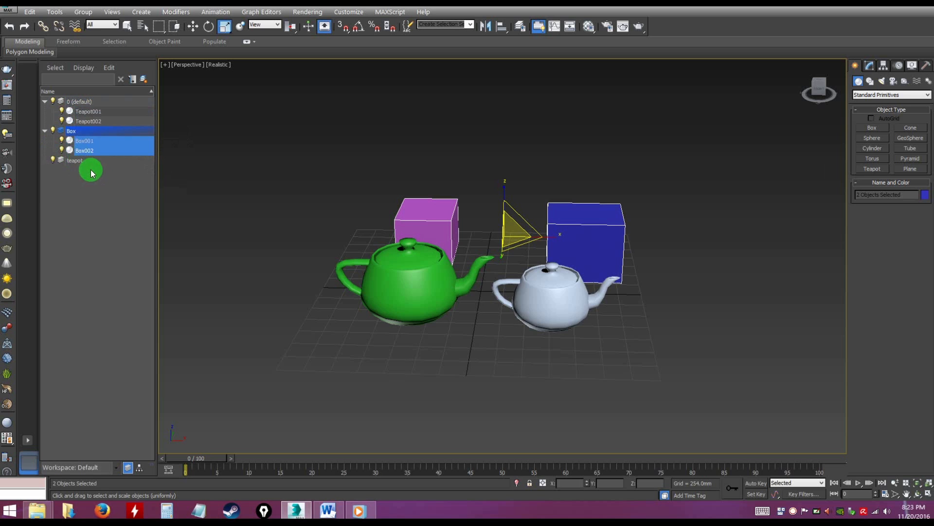
# - Move Teapot001 and Teapot002 from the 0 (default) layer into the teapot layer, and clear the selection
pyautogui.click(82, 121)
pyautogui.keyDown('shift'); pyautogui.click(85, 114); pyautogui.keyUp('shift')
pyautogui.moveTo(83, 114); pyautogui.dragTo(75, 158)
pyautogui.click(83, 198)
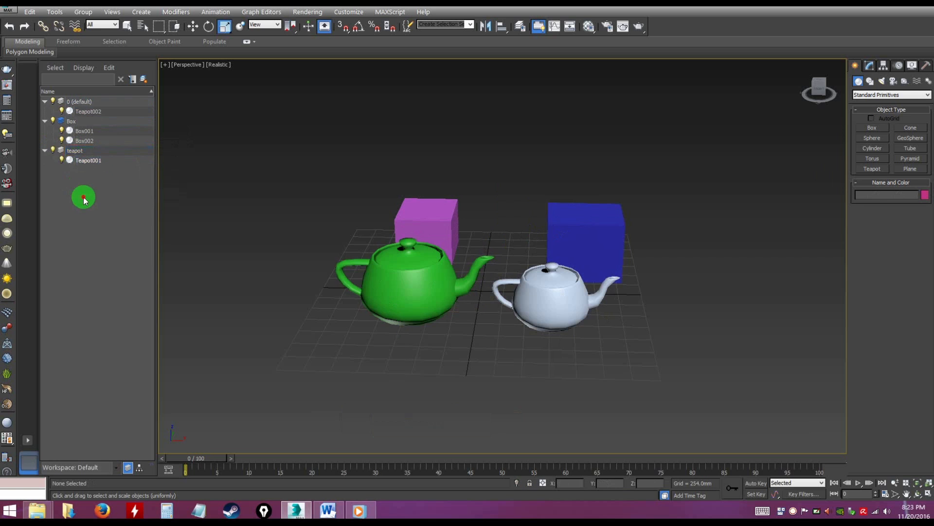
pyautogui.click(45, 101)
pyautogui.click(45, 102)
pyautogui.click(87, 111)
pyautogui.moveTo(86, 110); pyautogui.dragTo(73, 149)
pyautogui.click(95, 183)
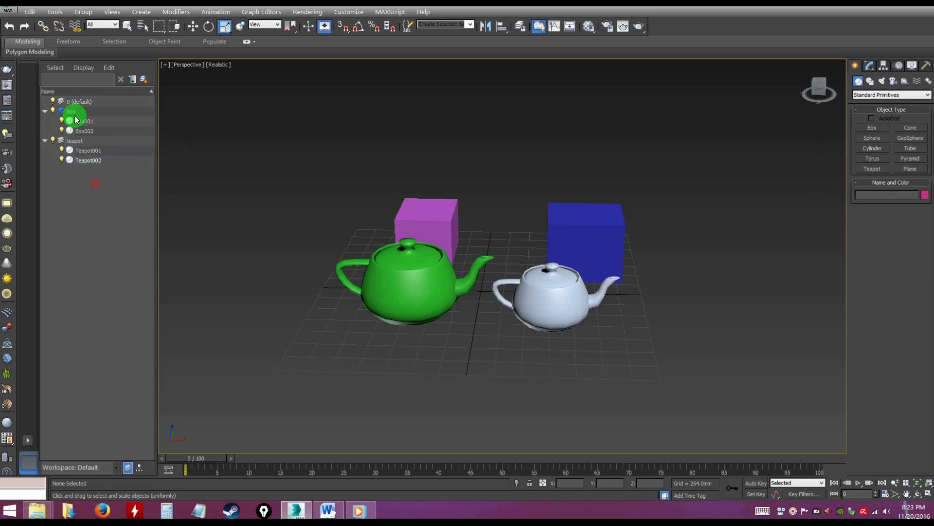
# - Select the 0 (default) and Box layers in turn, and collapse the Box and teapot layers
pyautogui.click(78, 101)
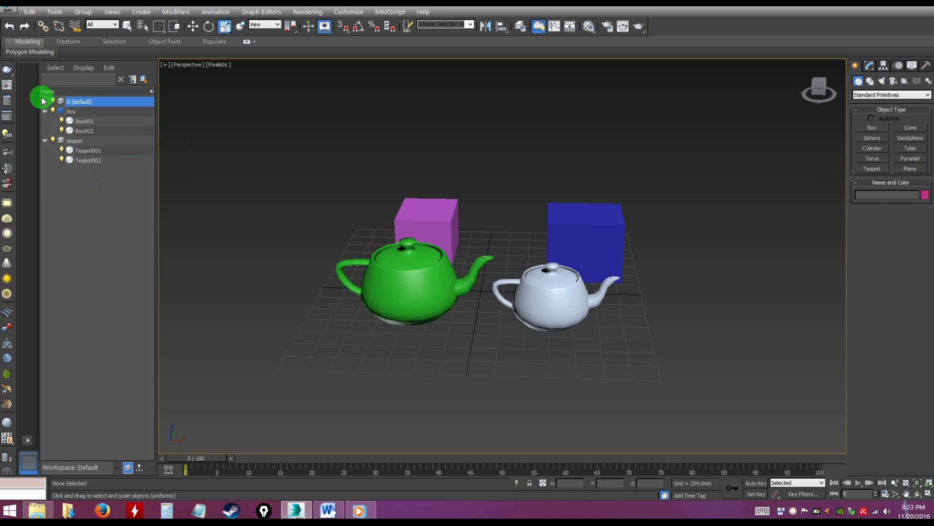
pyautogui.click(72, 111)
pyautogui.click(43, 112)
pyautogui.click(45, 121)
pyautogui.click(68, 110)
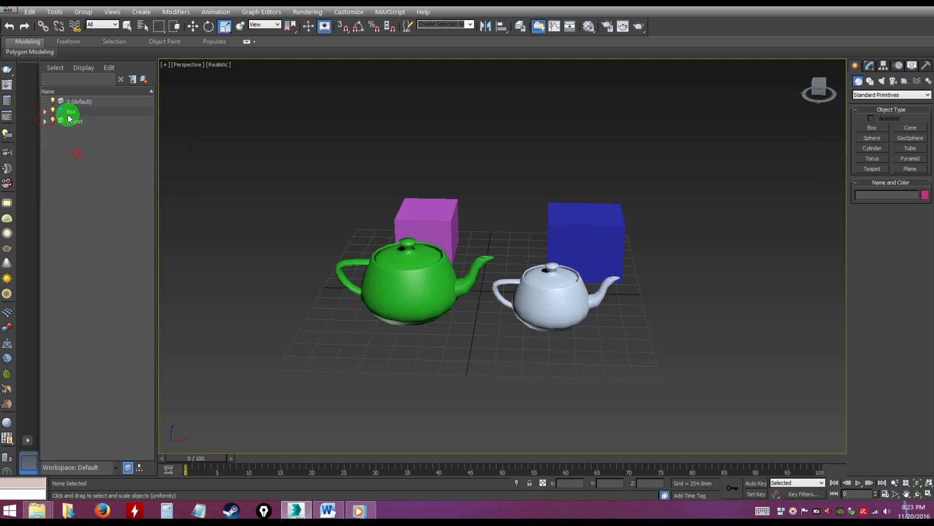
# - Expand the Box and teapot layers, select their objects singly and together, and clear the selection
pyautogui.click(45, 113)
pyautogui.click(80, 121)
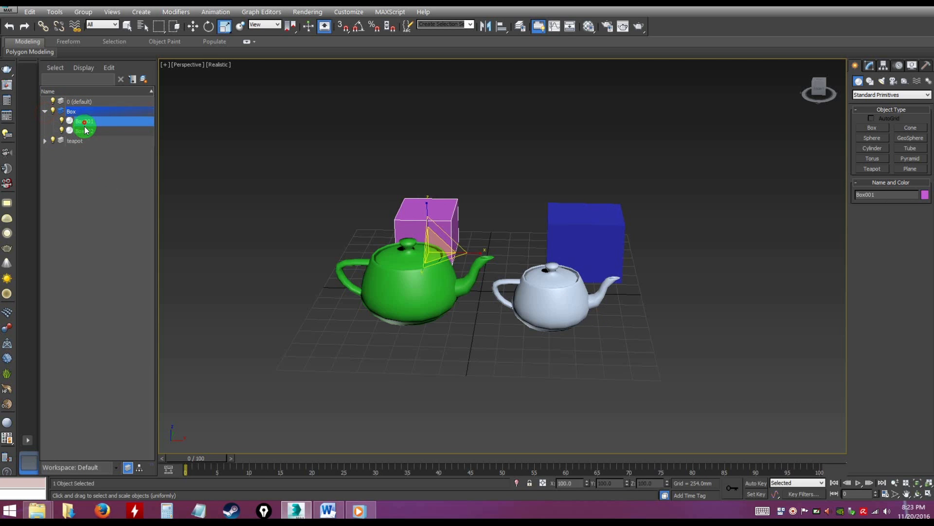
pyautogui.click(84, 130)
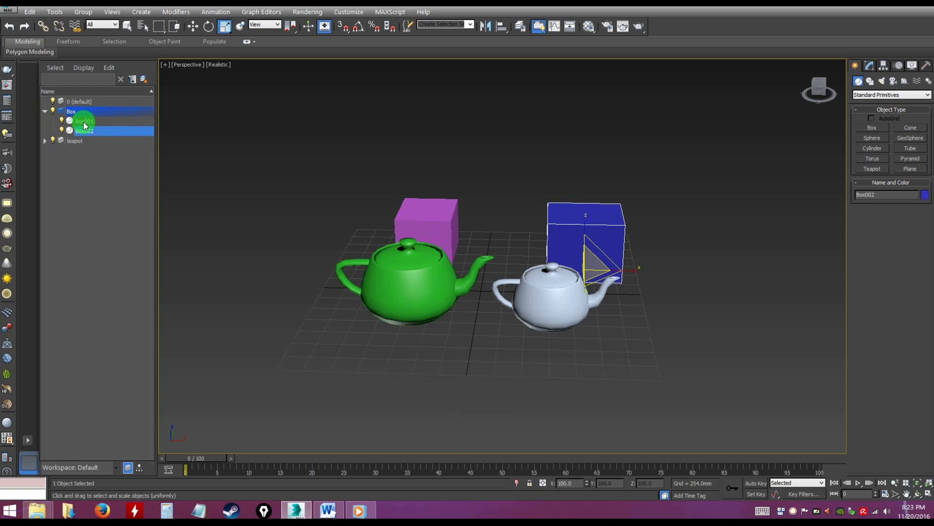
pyautogui.keyDown('ctrl'); pyautogui.click(83, 121); pyautogui.keyUp('ctrl')
pyautogui.click(44, 141)
pyautogui.click(81, 150)
pyautogui.keyDown('shift'); pyautogui.click(86, 162); pyautogui.keyUp('shift')
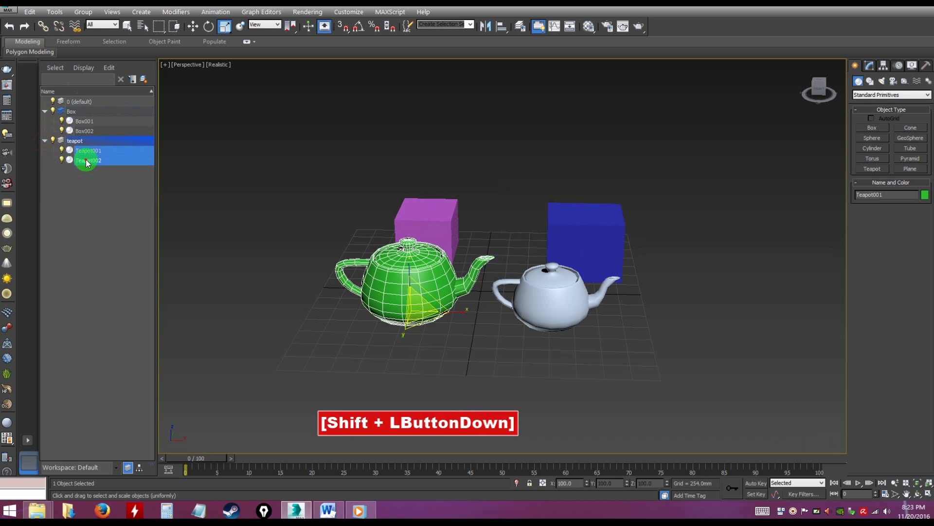
pyautogui.click(101, 195)
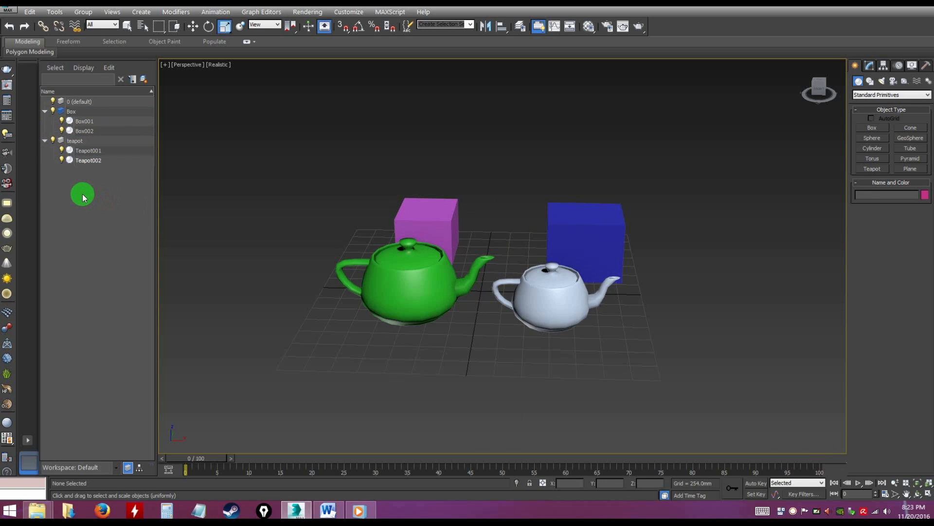
pyautogui.click(84, 162)
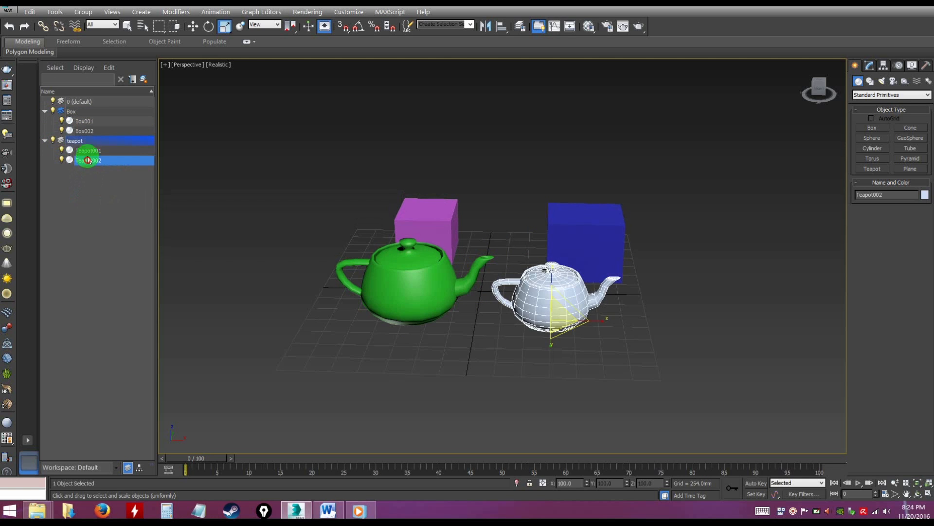
pyautogui.click(82, 150)
pyautogui.click(106, 200)
# - Try to delete the teapot layer while it still contains both teapots
pyautogui.click(73, 141)
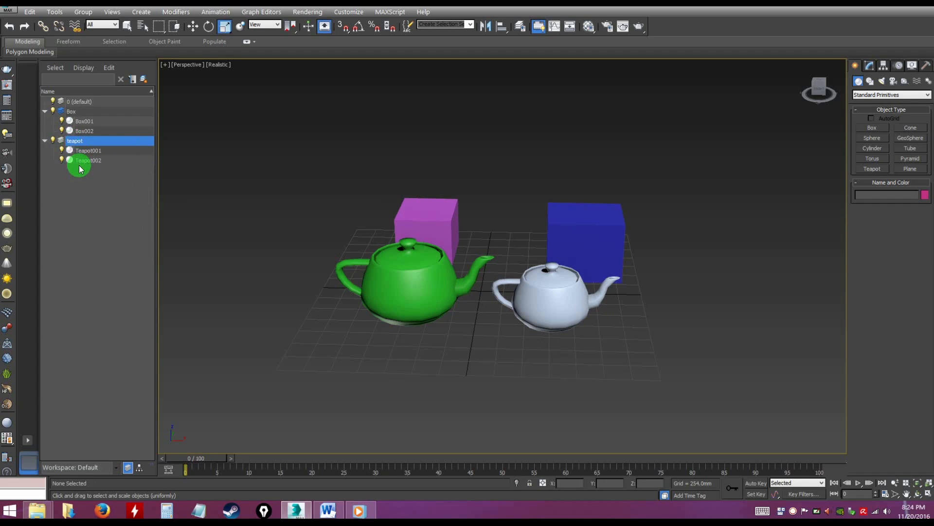
pyautogui.click(81, 176)
pyautogui.click(79, 141)
pyautogui.rightClick(79, 142)
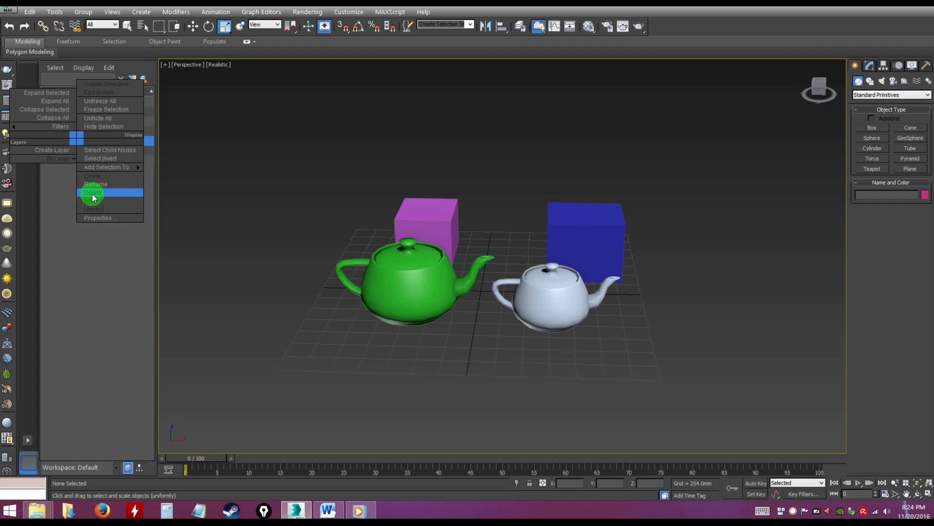
pyautogui.click(98, 193)
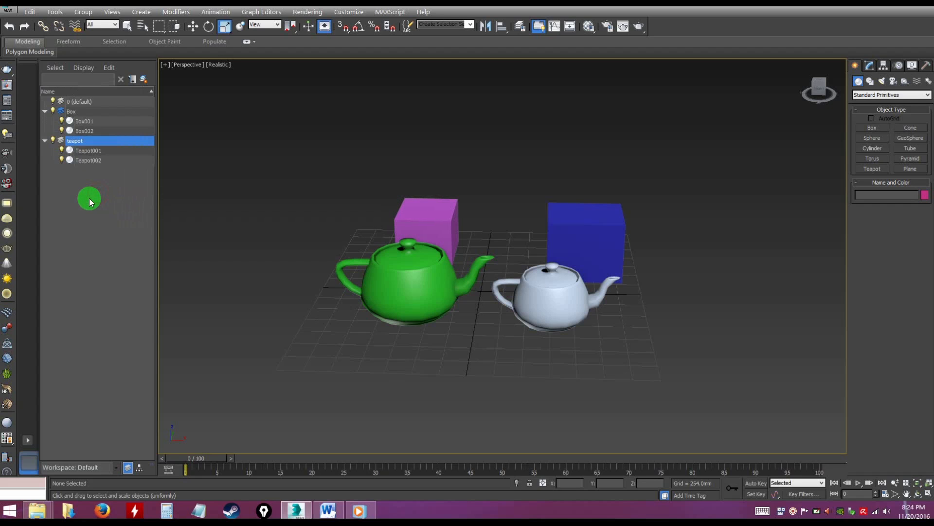
# - Select Teapot001, Teapot002 and their parent teapot layer in turn to compare what each selects
pyautogui.click(86, 149)
pyautogui.click(85, 159)
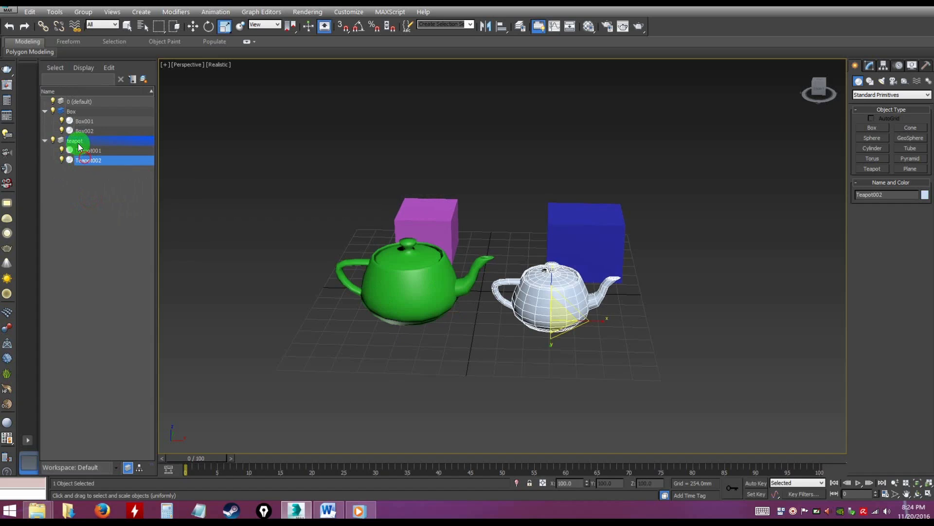
pyautogui.click(78, 141)
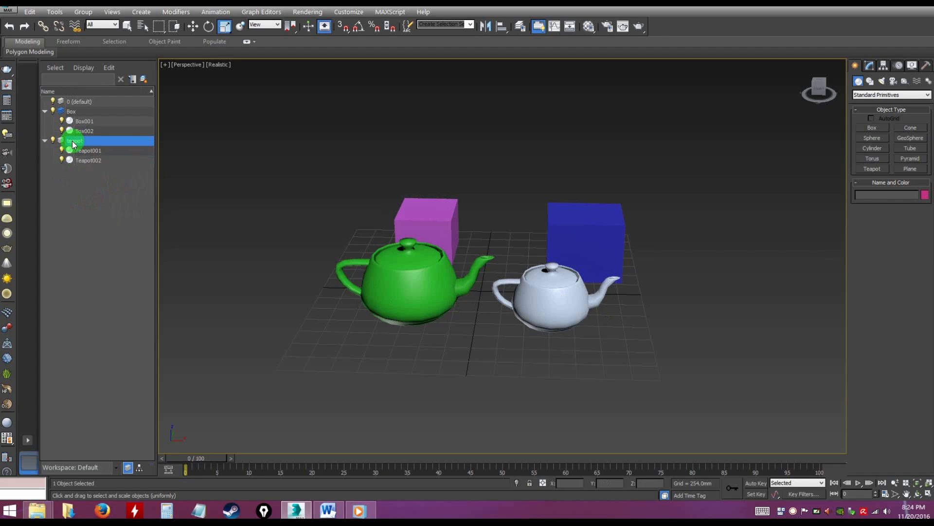
pyautogui.click(78, 150)
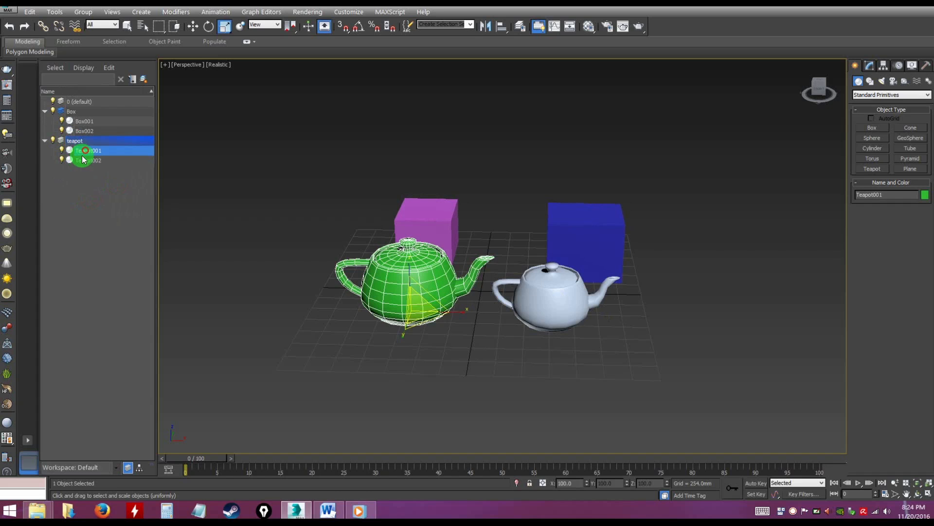
pyautogui.click(81, 161)
pyautogui.click(78, 150)
pyautogui.click(75, 141)
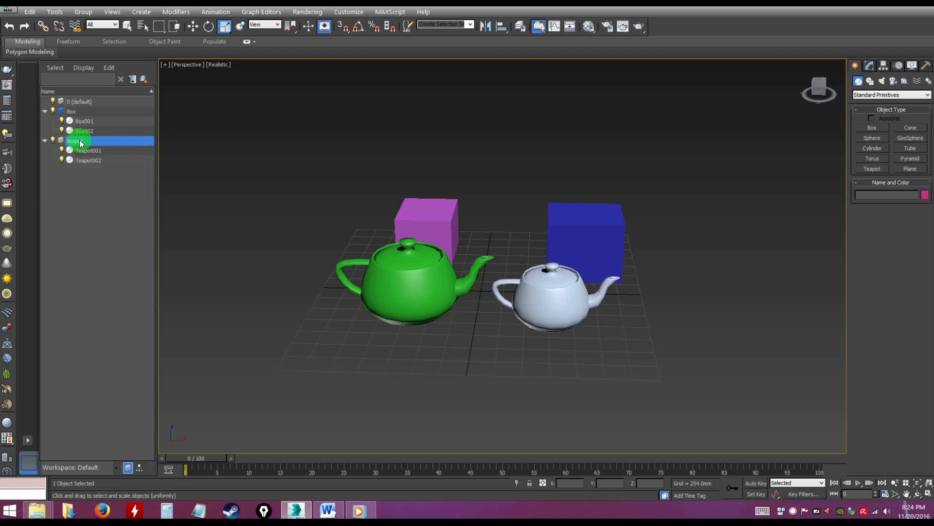
# - Check the commands offered for the 0 (default) layer, dismiss them, and clear the selection
pyautogui.click(79, 101)
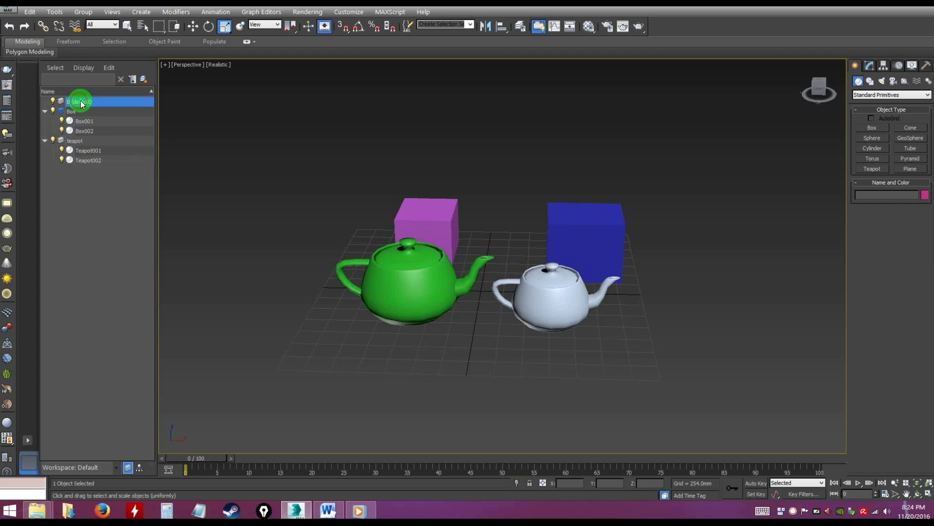
pyautogui.rightClick(75, 102)
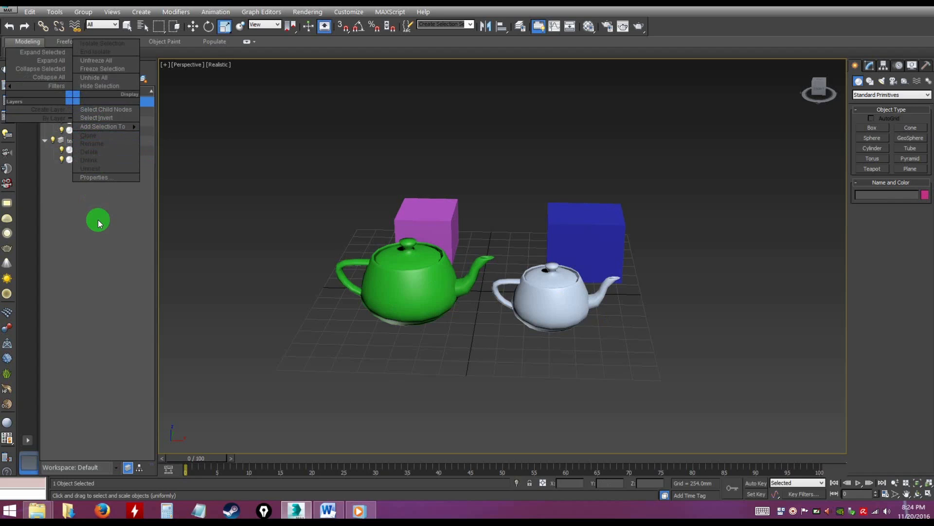
pyautogui.click(97, 229)
pyautogui.click(84, 131)
pyautogui.click(70, 100)
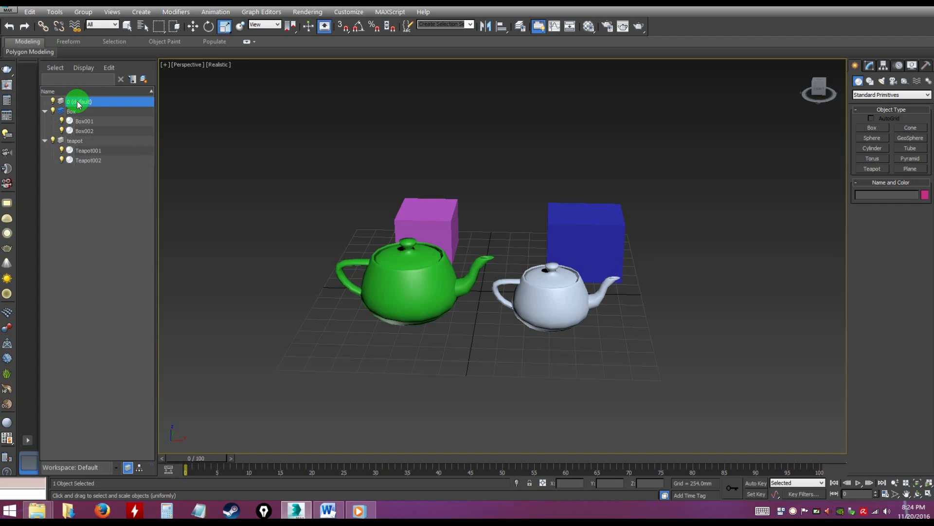
pyautogui.click(74, 175)
# - Select the teapot layer and each teapot in it in turn to review what the layer contains
pyautogui.click(76, 141)
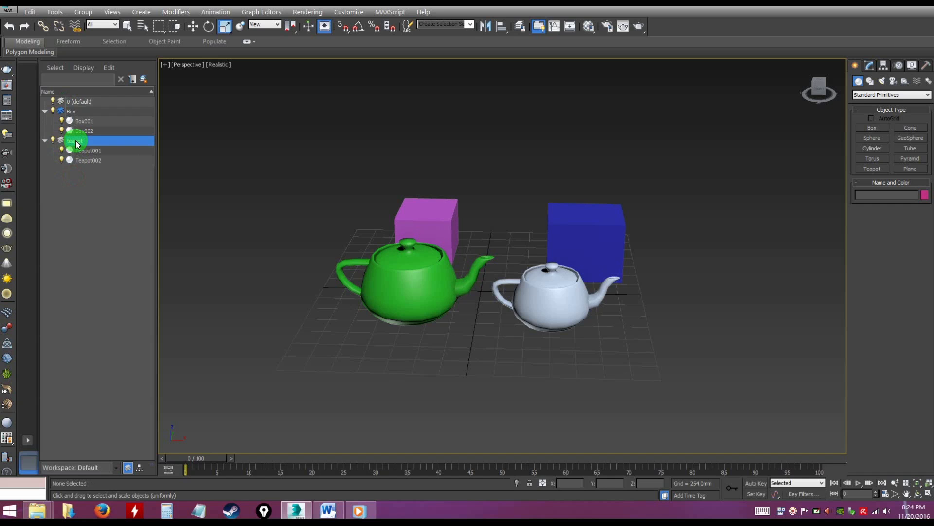
pyautogui.click(77, 151)
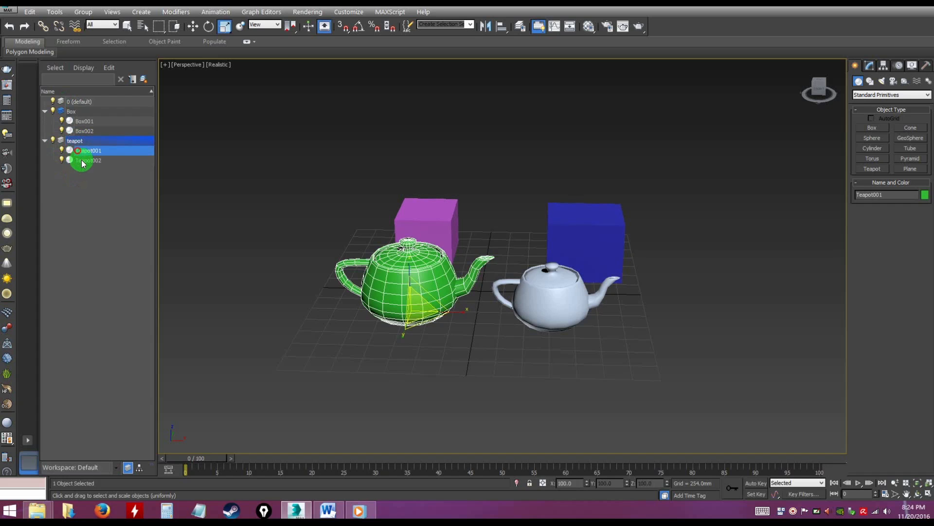
pyautogui.click(82, 162)
pyautogui.click(83, 151)
pyautogui.click(71, 140)
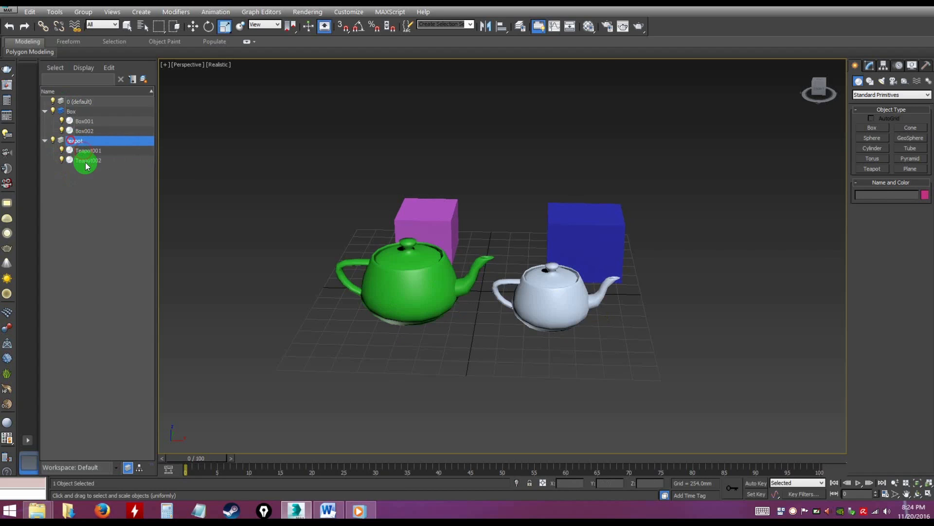
# - Move Teapot001 and Teapot002 out of the teapot layer into the 0 (default) layer, and clear the selection
pyautogui.click(84, 162)
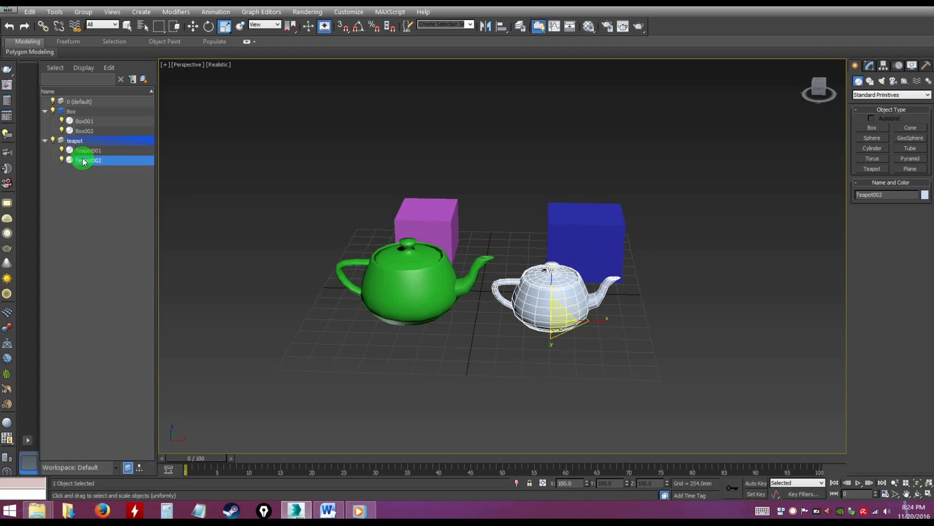
pyautogui.keyDown('shift'); pyautogui.click(86, 151); pyautogui.keyUp('shift')
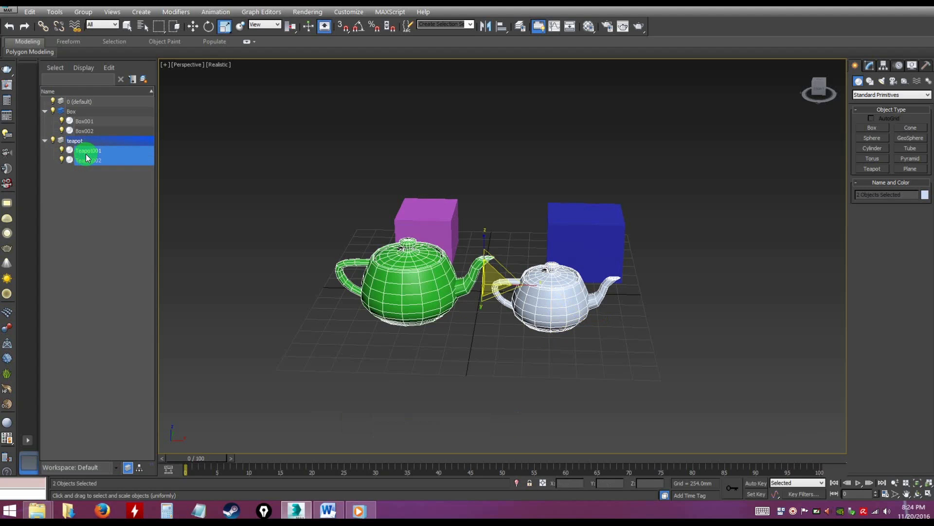
pyautogui.moveTo(85, 154); pyautogui.dragTo(76, 104)
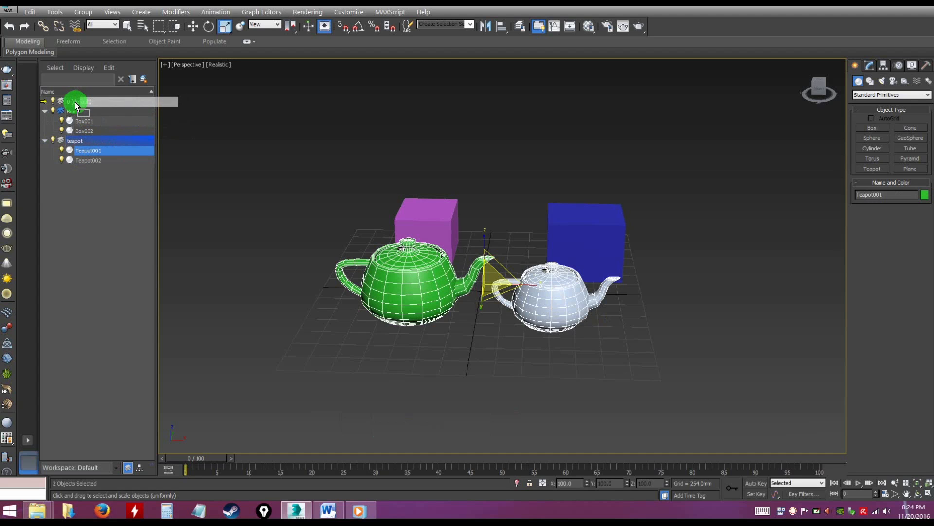
pyautogui.moveTo(75, 101); pyautogui.dragTo(75, 101)
pyautogui.click(102, 185)
pyautogui.moveTo(85, 161); pyautogui.dragTo(83, 105)
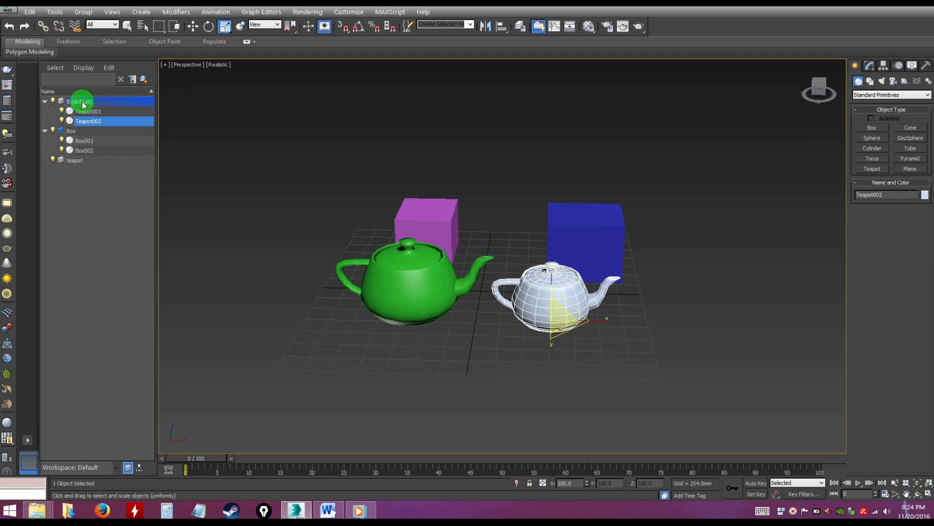
pyautogui.click(102, 200)
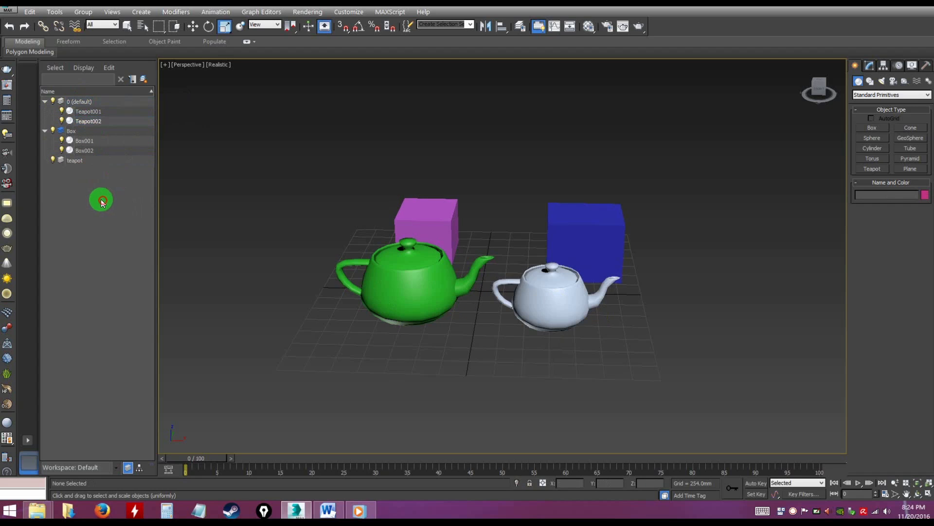
# - Make the empty teapot layer the active layer instead of the Box layer
pyautogui.click(78, 164)
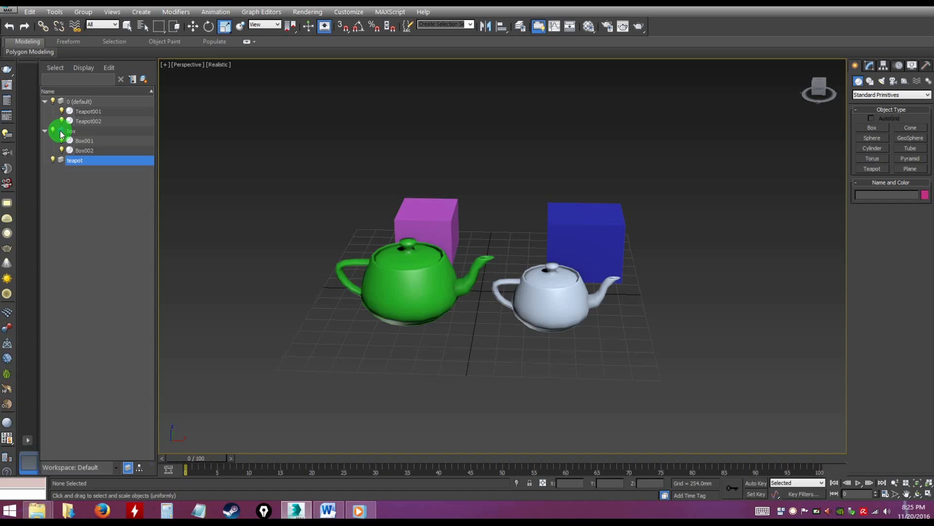
pyautogui.click(63, 199)
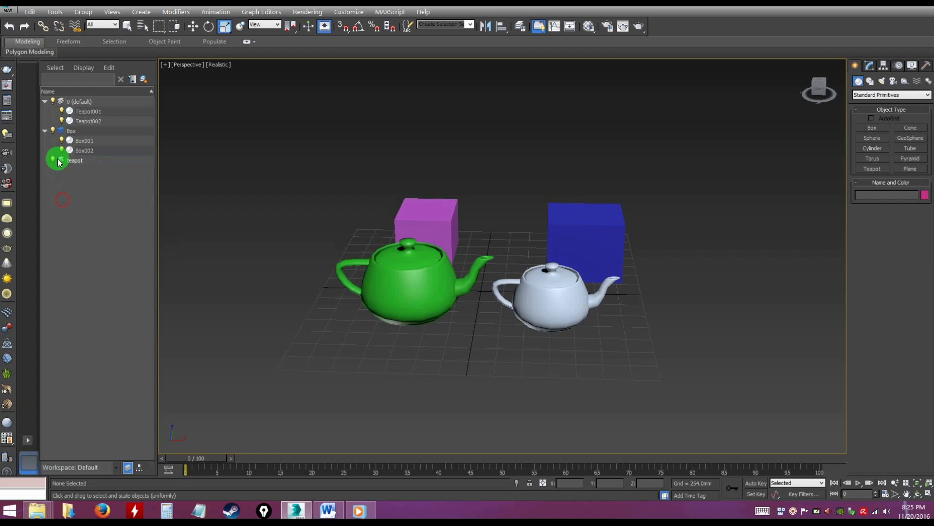
pyautogui.click(70, 132)
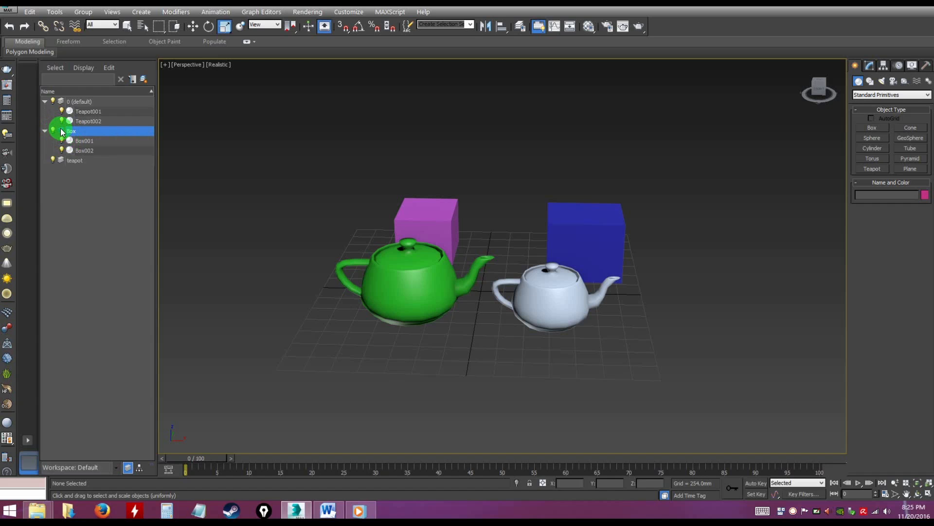
pyautogui.click(60, 161)
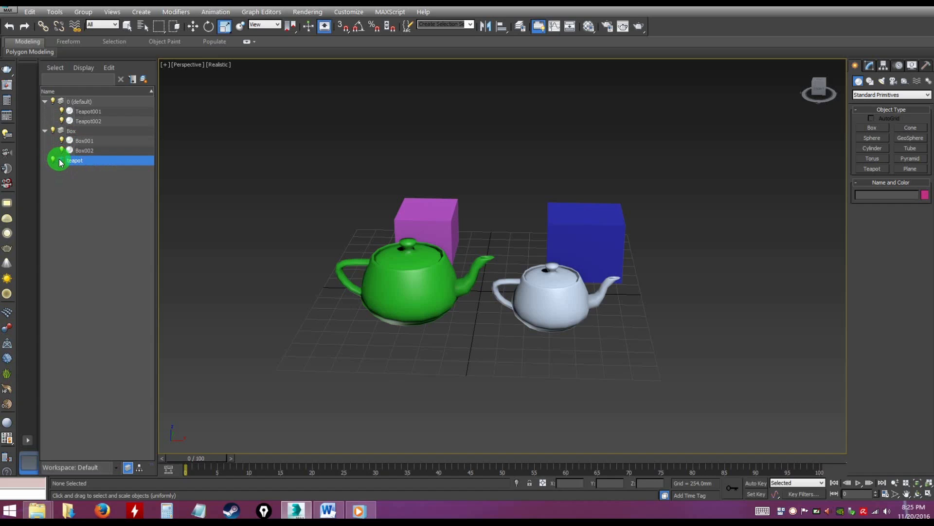
# - Create a cylinder in front of the blue box, beside the grey teapot, and deselect it
pyautogui.click(876, 148)
pyautogui.moveTo(628, 352); pyautogui.dragTo(655, 368)
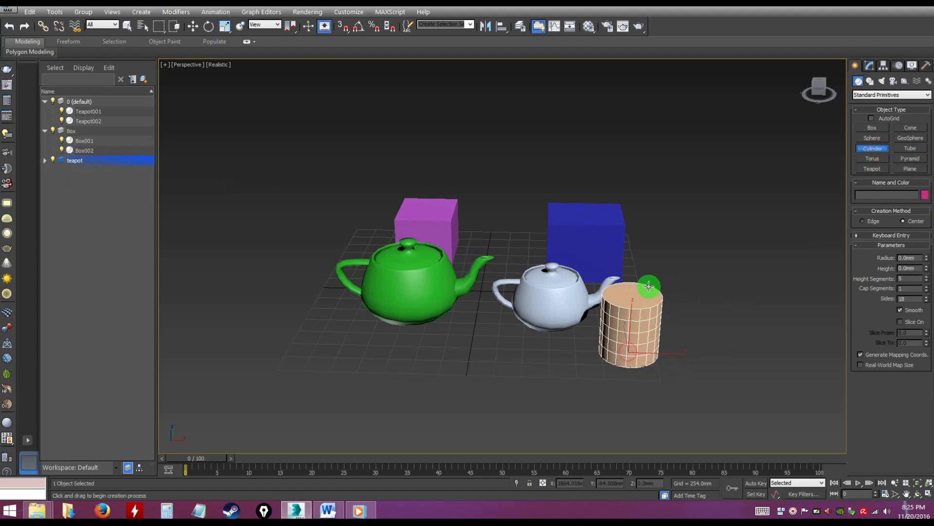
pyautogui.click(658, 286)
pyautogui.press('r')
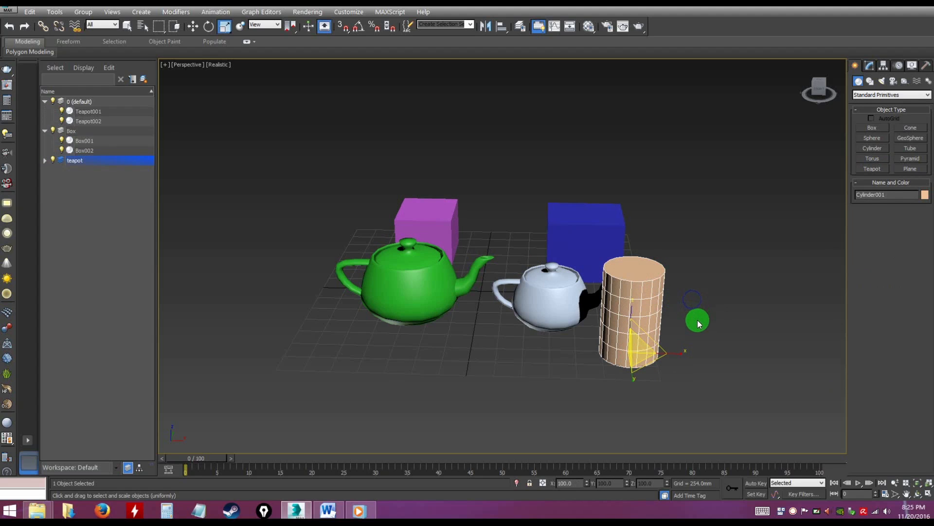
pyautogui.click(698, 330)
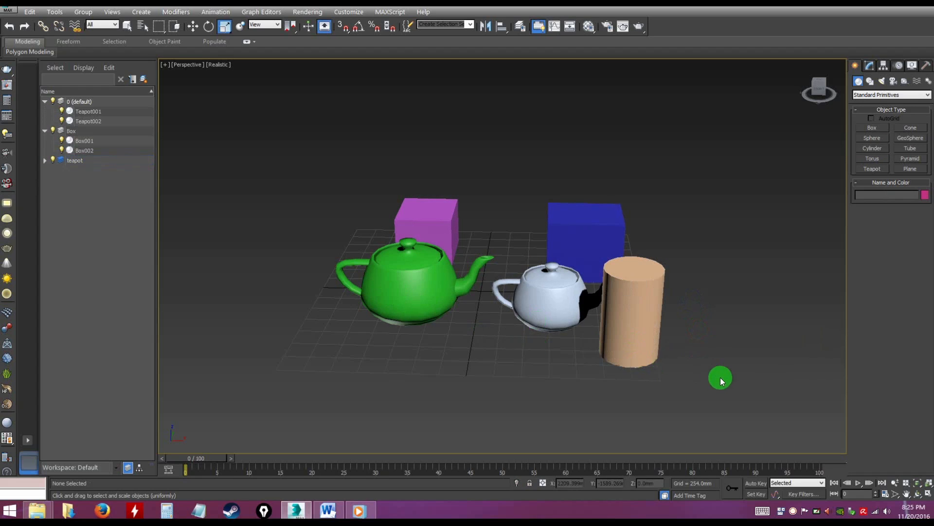
# - Select the cylinder and expand the teapot layer to check which layer holds the new object
pyautogui.click(646, 327)
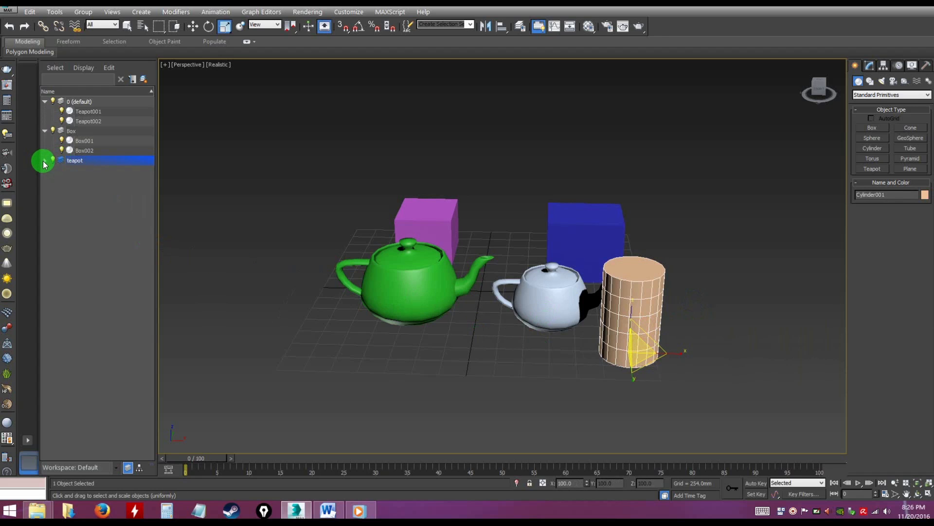
pyautogui.click(44, 160)
pyautogui.click(84, 176)
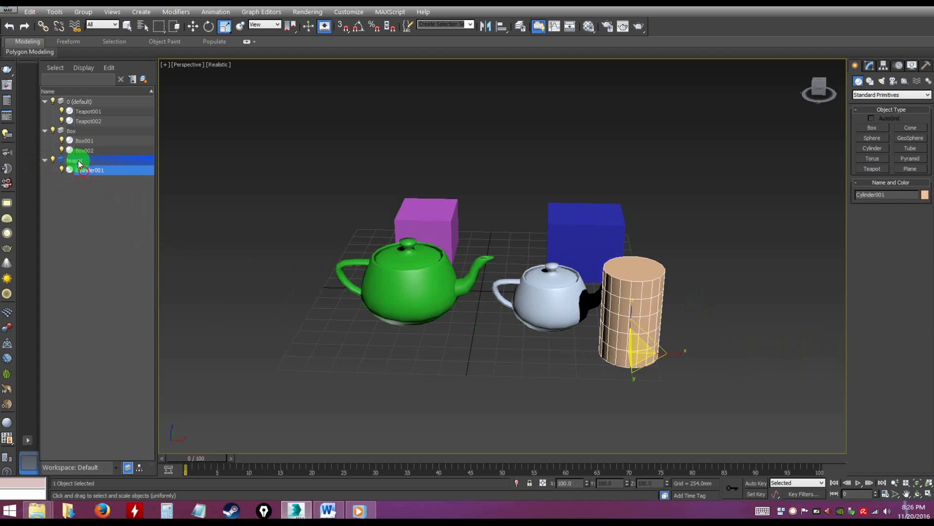
pyautogui.click(79, 161)
pyautogui.click(73, 161)
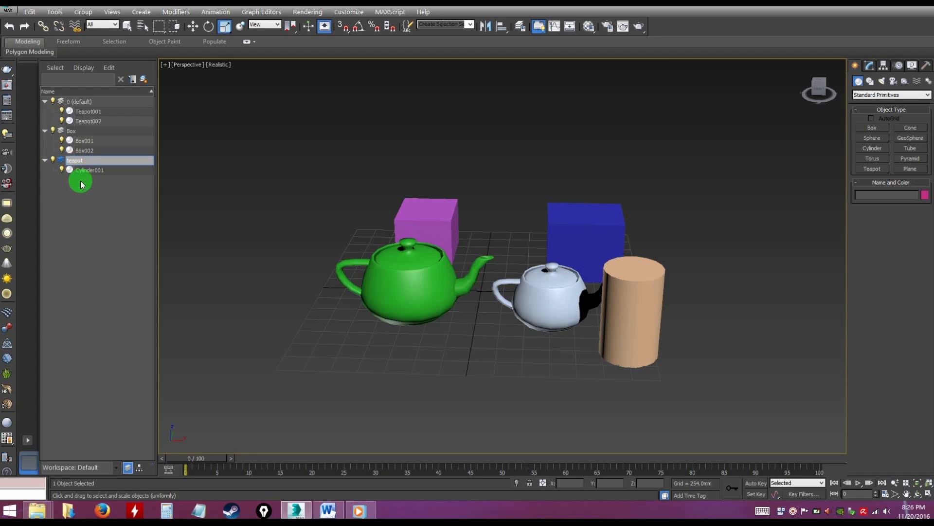
# - Delete the cylinder from the teapot layer
pyautogui.click(80, 176)
pyautogui.click(92, 171)
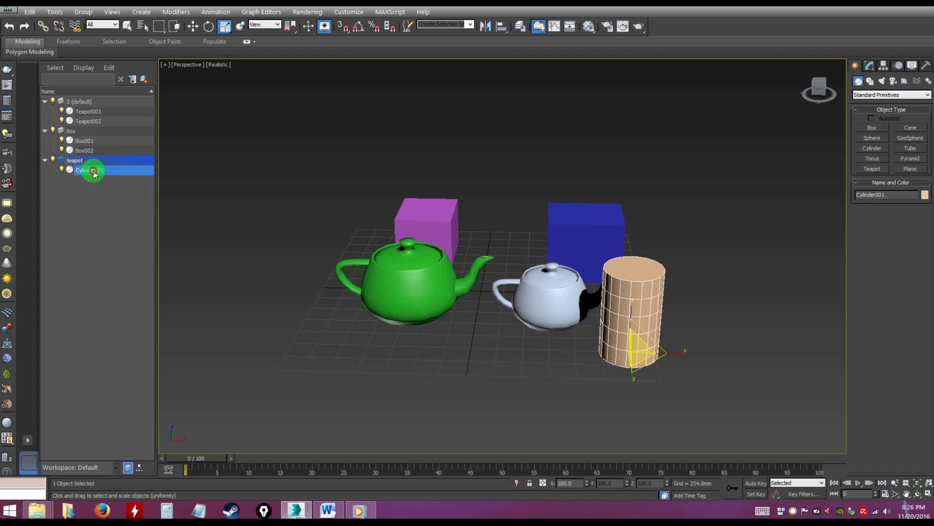
pyautogui.press('Delete')
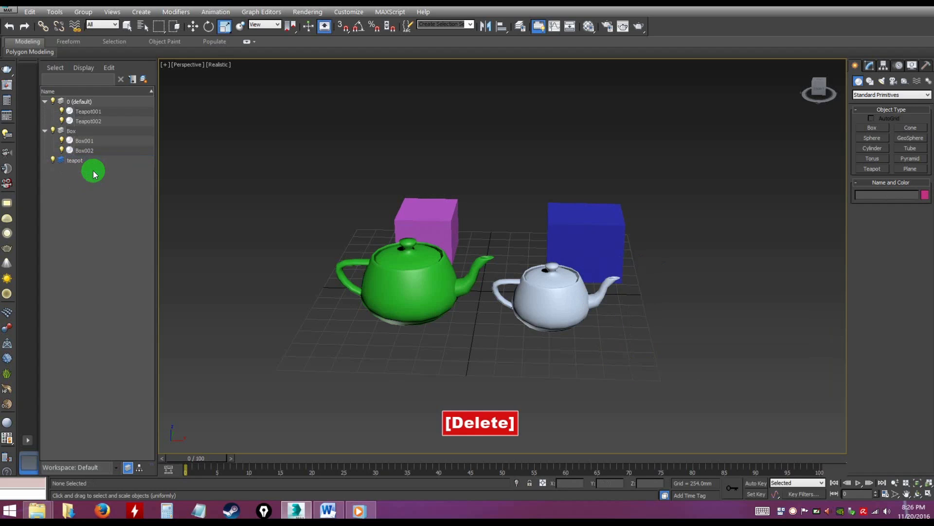
# - Try to delete the empty teapot layer while it is still the active layer
pyautogui.click(80, 162)
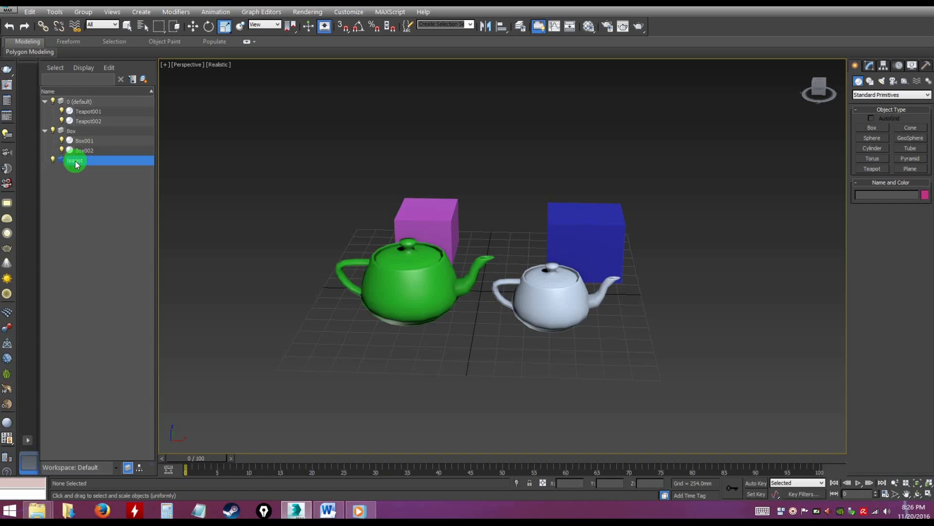
pyautogui.rightClick(75, 161)
pyautogui.click(88, 214)
pyautogui.rightClick(75, 161)
pyautogui.click(93, 212)
# - Delete the empty teapot layer after making Box the active layer, and collapse the remaining layers
pyautogui.click(63, 131)
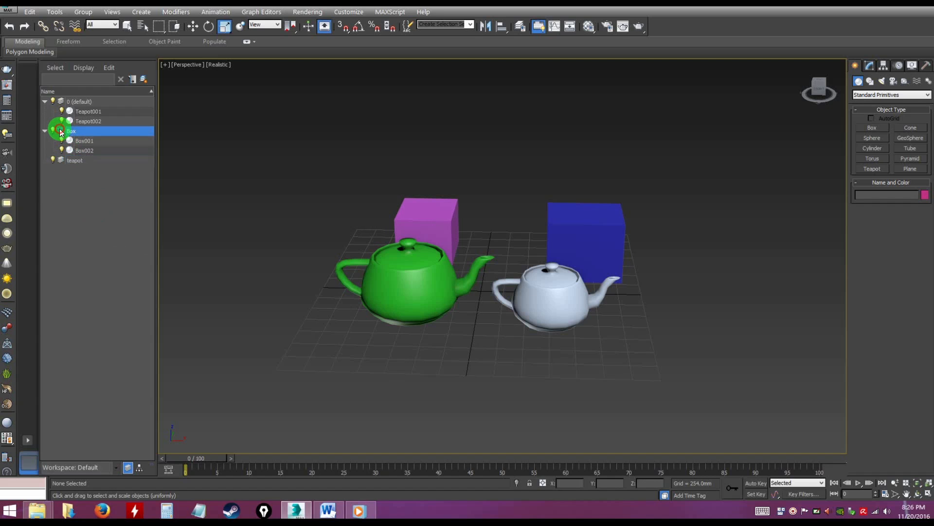
pyautogui.click(71, 161)
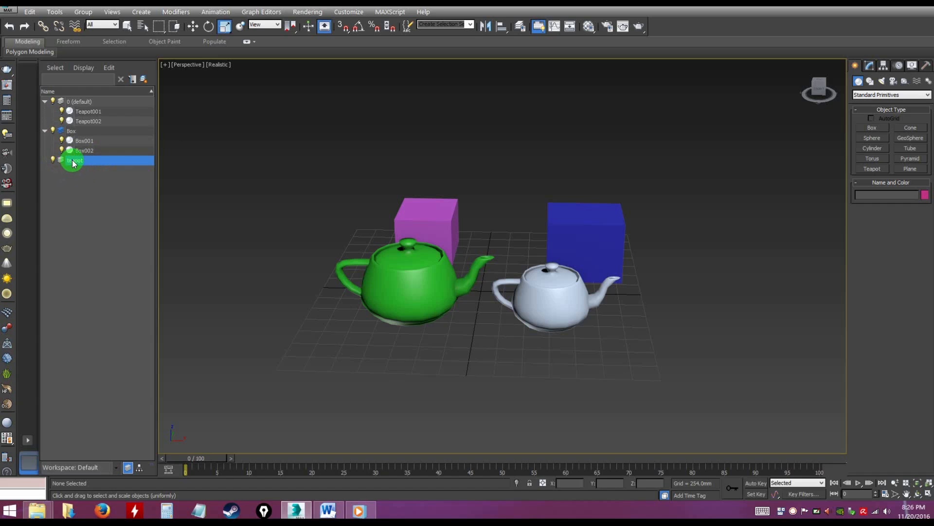
pyautogui.rightClick(71, 161)
pyautogui.click(85, 210)
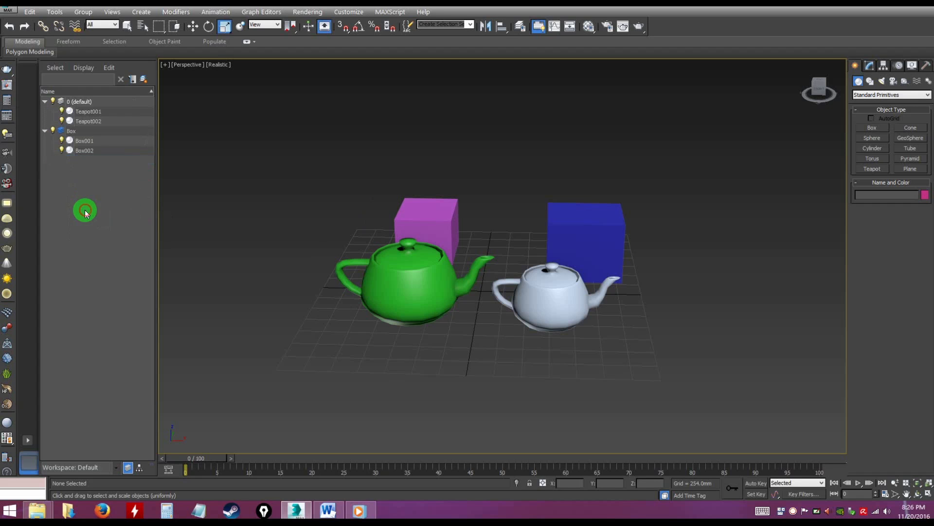
pyautogui.click(45, 130)
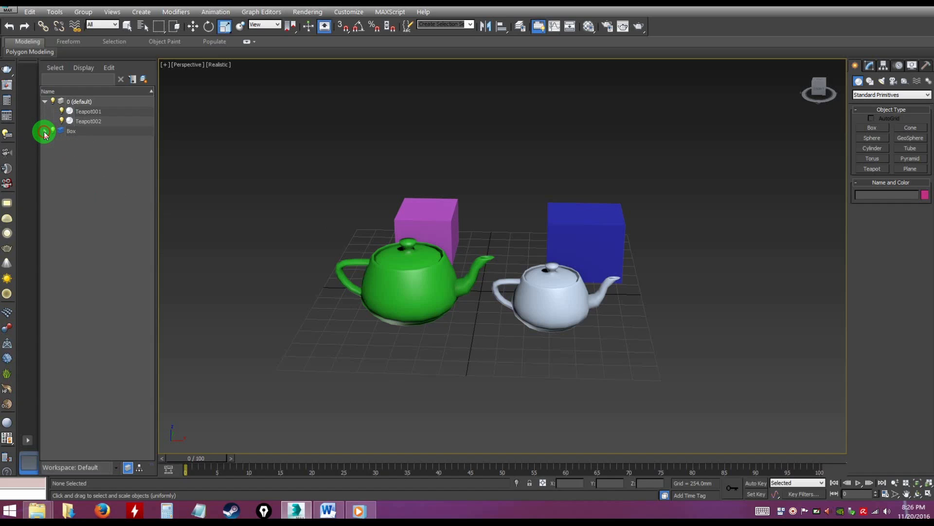
pyautogui.click(44, 101)
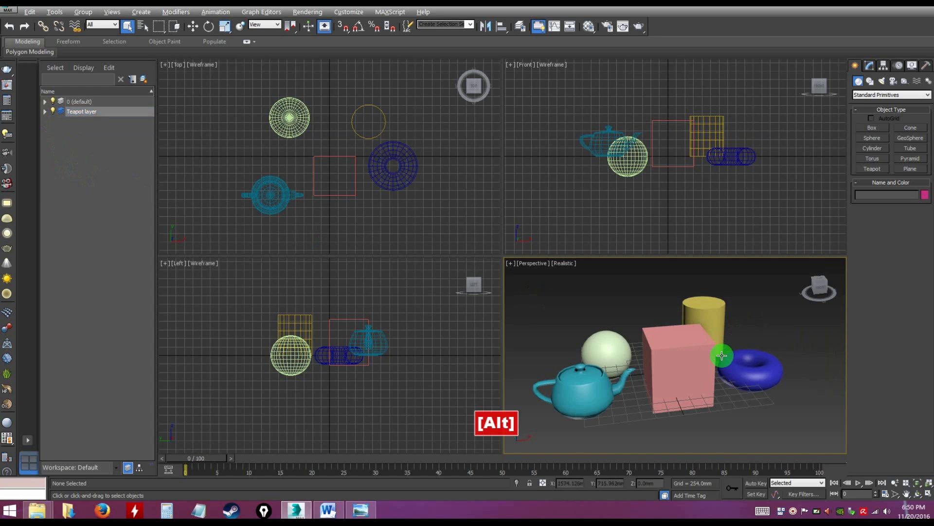
# - Maximize the Perspective viewport to show the five primitives from an angled view
pyautogui.keyDown('alt'); pyautogui.moveTo(721, 355); pyautogui.dragTo(690, 386, button='middle'); pyautogui.keyUp('alt')
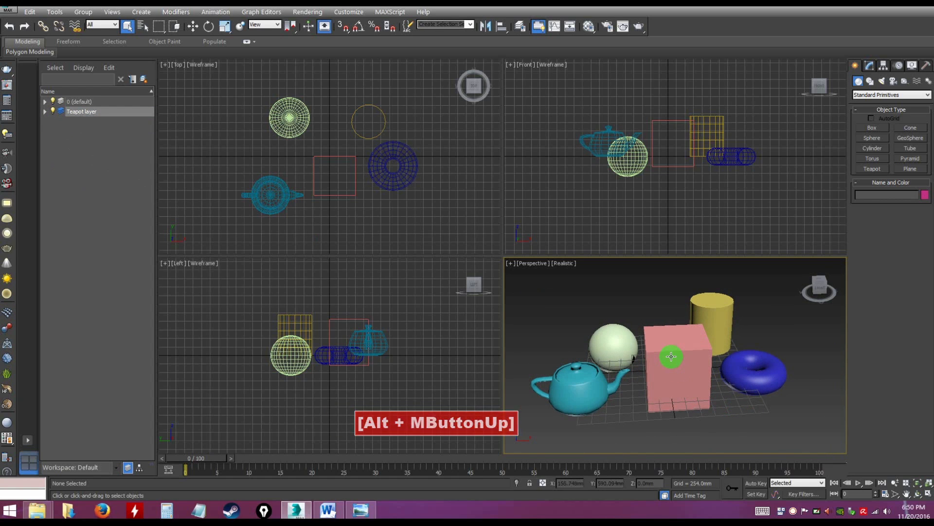
pyautogui.hotkey('alt', 'w')
pyautogui.keyDown('alt'); pyautogui.moveTo(547, 344); pyautogui.dragTo(569, 335, button='middle'); pyautogui.keyUp('alt')
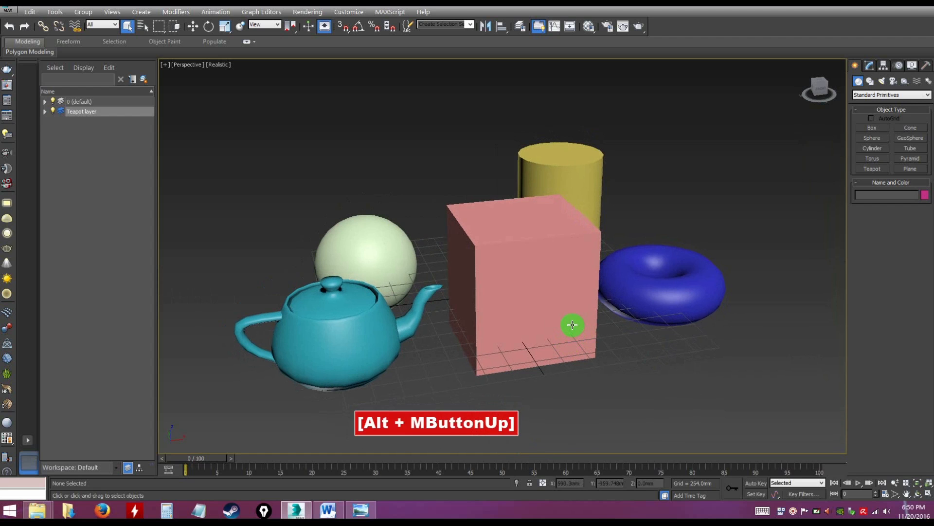
pyautogui.keyDown('alt'); pyautogui.moveTo(578, 354); pyautogui.dragTo(575, 354, button='middle'); pyautogui.keyUp('alt')
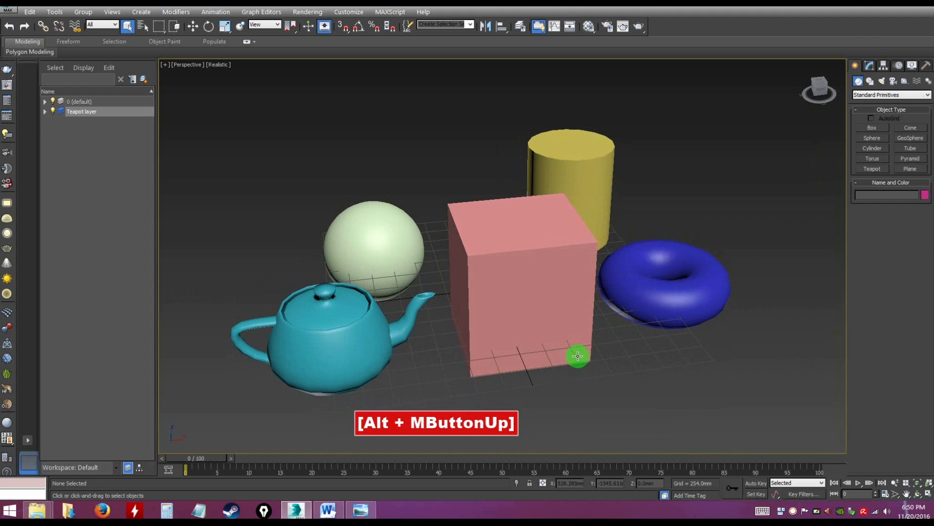
# - Select the box, teapot, sphere, cylinder and ring in turn to examine each primitive from different angles
pyautogui.click(526, 307)
pyautogui.keyDown('alt'); pyautogui.moveTo(526, 306); pyautogui.dragTo(542, 360, button='middle'); pyautogui.keyUp('alt')
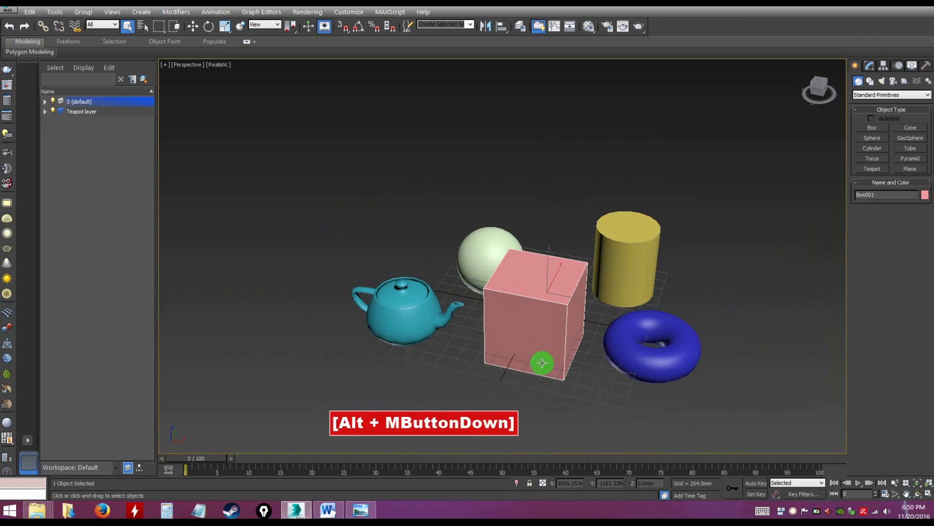
pyautogui.click(434, 306)
pyautogui.click(463, 250)
pyautogui.click(611, 267)
pyautogui.click(647, 358)
pyautogui.click(522, 340)
pyautogui.click(408, 314)
pyautogui.click(457, 256)
pyautogui.click(479, 266)
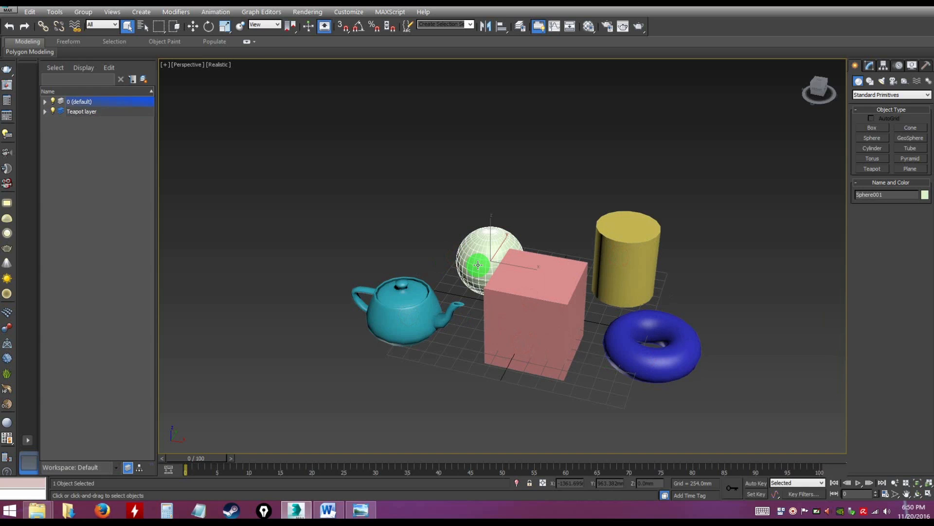
pyautogui.click(501, 285)
pyautogui.keyDown('alt'); pyautogui.moveTo(500, 286); pyautogui.dragTo(526, 274, button='middle'); pyautogui.keyUp('alt')
pyautogui.click(590, 232)
pyautogui.click(633, 341)
pyautogui.click(421, 319)
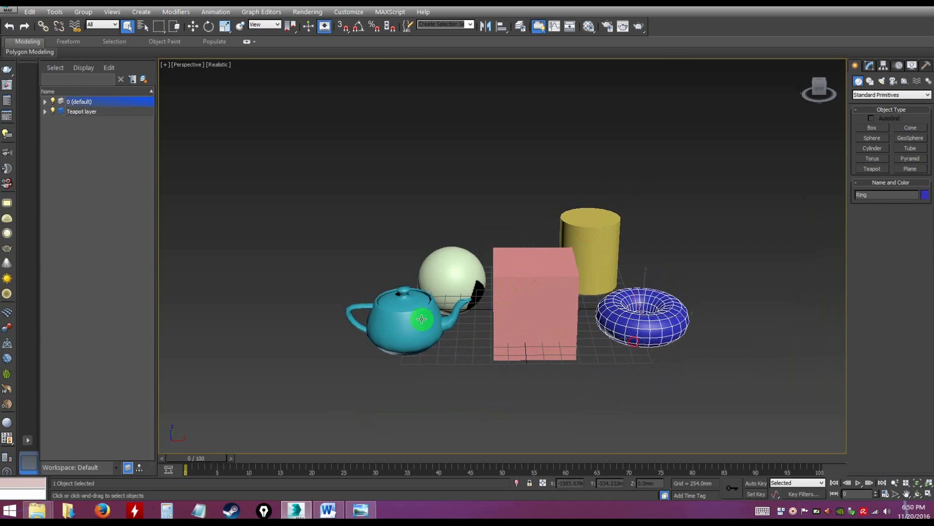
pyautogui.click(448, 265)
pyautogui.keyDown('alt'); pyautogui.moveTo(449, 265); pyautogui.dragTo(486, 305, button='middle'); pyautogui.keyUp('alt')
# - Switch to the picture viewer to examine the vertex, edge, face and polygonal model diagram, and return to the 3ds Max scene
pyautogui.click(361, 509)
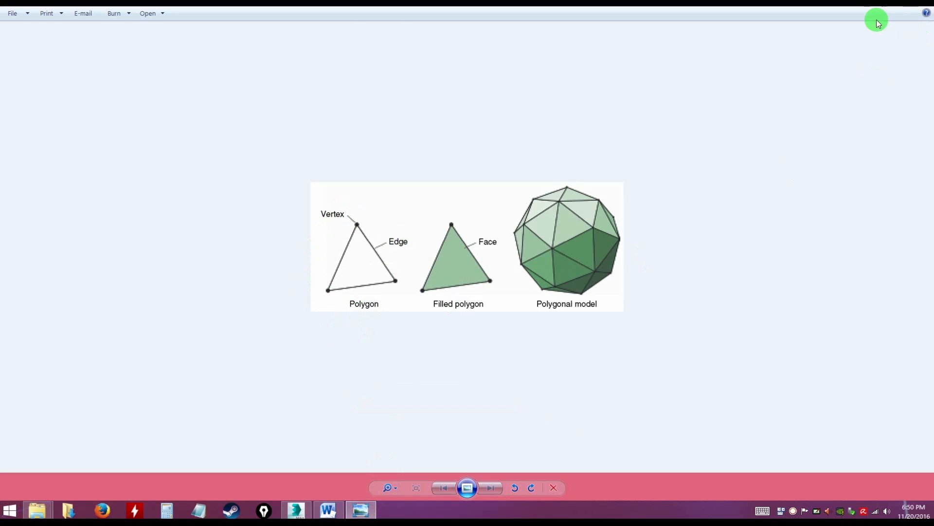
pyautogui.click(889, 6)
pyautogui.keyDown('alt'); pyautogui.moveTo(445, 313); pyautogui.dragTo(428, 324, button='middle'); pyautogui.keyUp('alt')
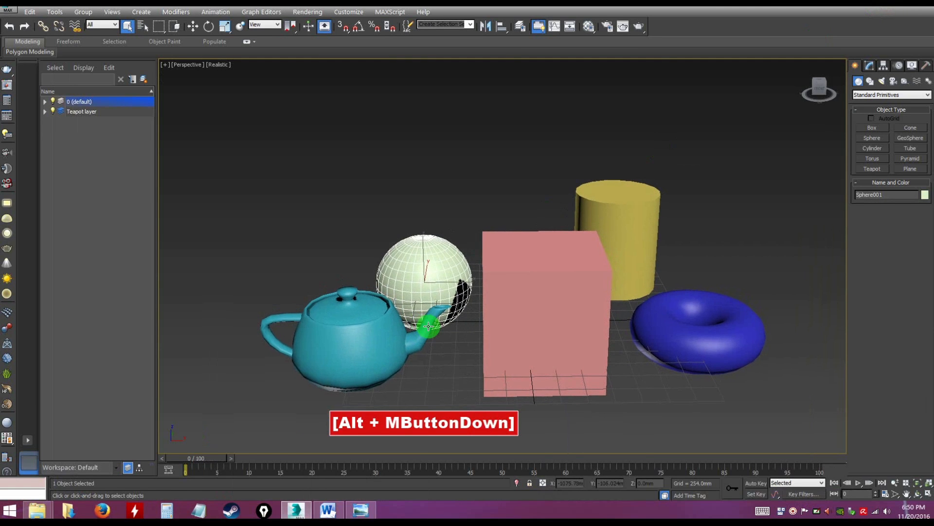
# - Deselect the sphere, select the pink box to inspect it, and clear the selection
pyautogui.click(443, 386)
pyautogui.click(547, 326)
pyautogui.keyDown('alt'); pyautogui.moveTo(485, 367); pyautogui.dragTo(440, 344, button='middle'); pyautogui.keyUp('alt')
pyautogui.click(414, 385)
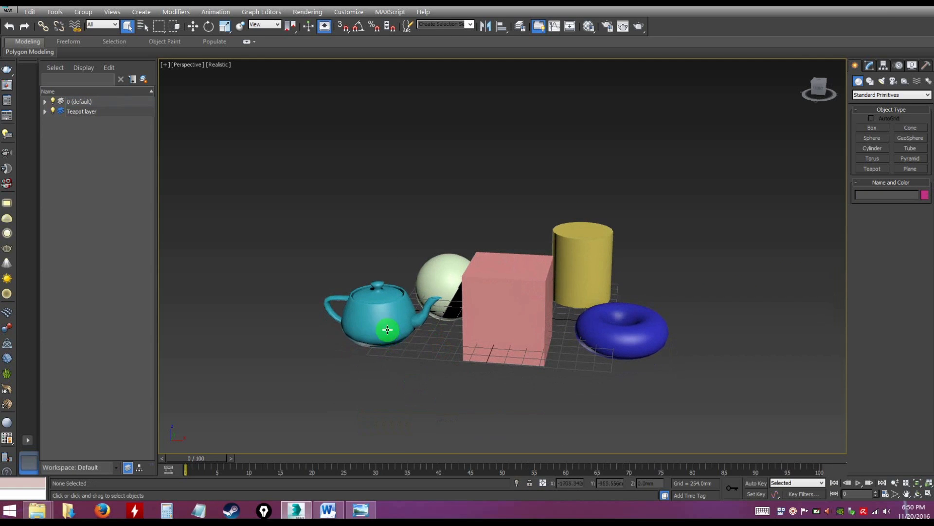
# - Activate the Move tool and select the teapot to examine its move gizmo
pyautogui.keyDown('alt'); pyautogui.moveTo(576, 369); pyautogui.dragTo(486, 327, button='middle'); pyautogui.keyUp('alt')
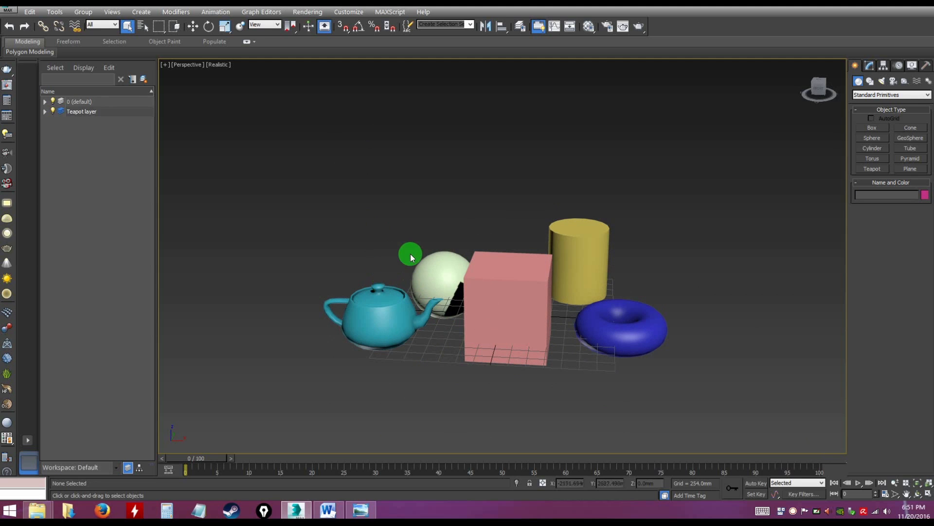
pyautogui.press('ctrl')
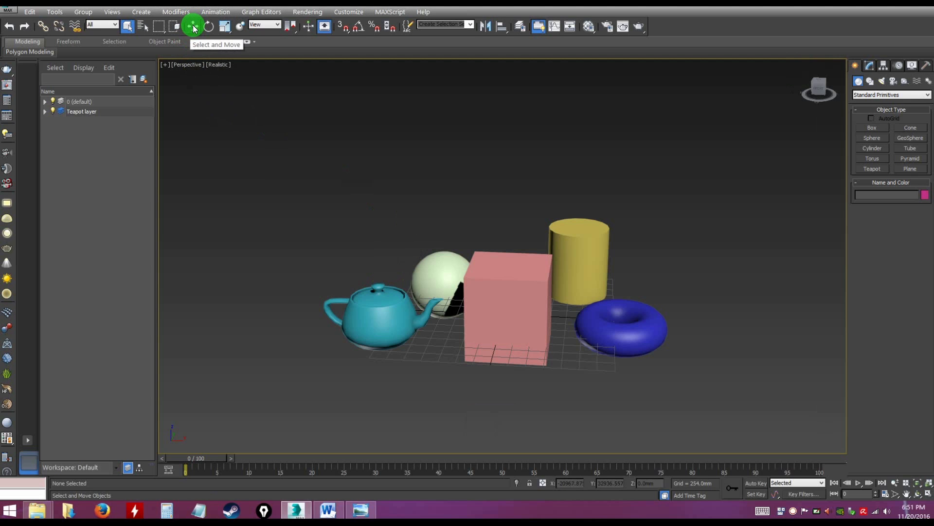
pyautogui.click(193, 26)
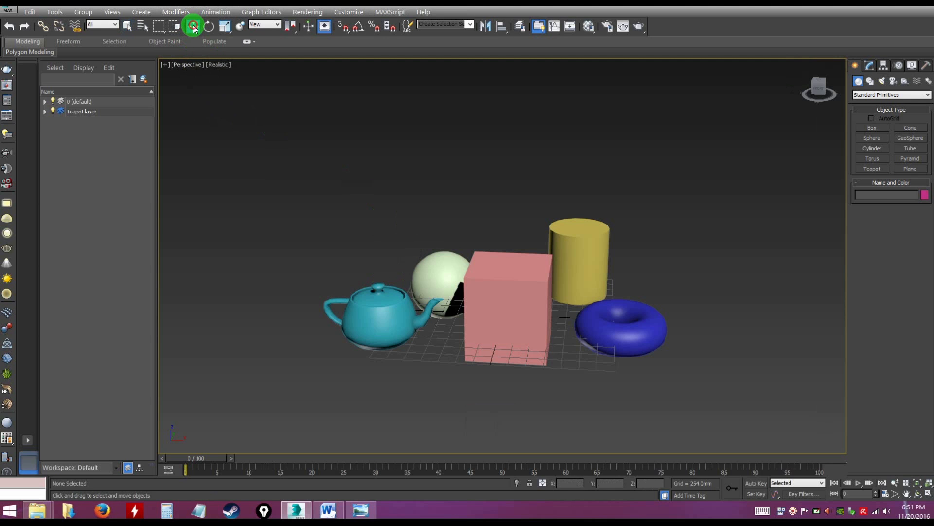
pyautogui.click(382, 314)
pyautogui.keyDown('alt'); pyautogui.moveTo(404, 357); pyautogui.dragTo(371, 296, button='middle'); pyautogui.keyUp('alt')
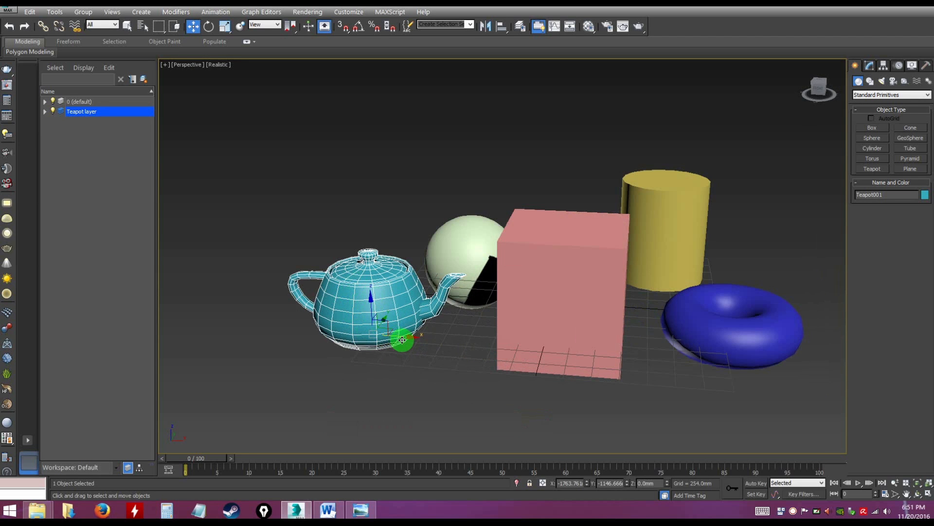
pyautogui.scroll(-3, 457, 349)
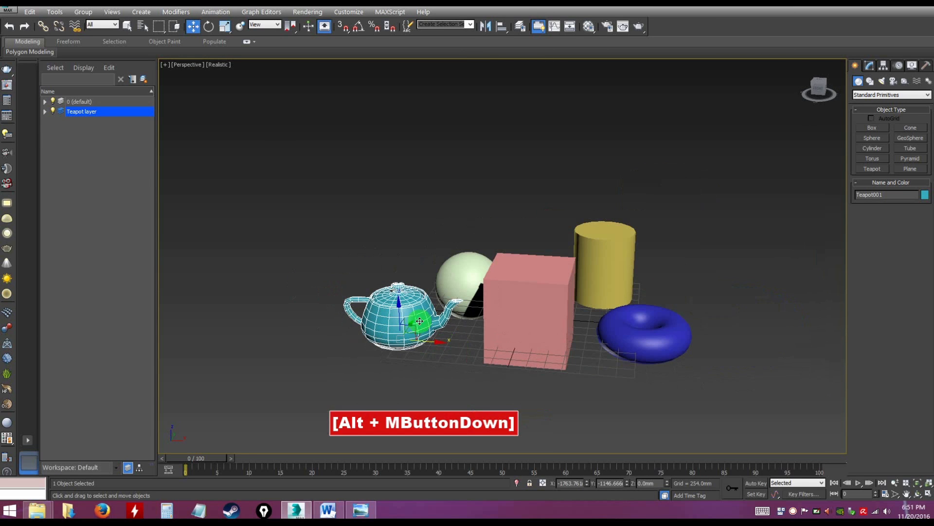
# - Switch to the Rotate tool and select the sphere and the teapot in turn to examine their rotation gizmos
pyautogui.click(208, 26)
pyautogui.click(463, 271)
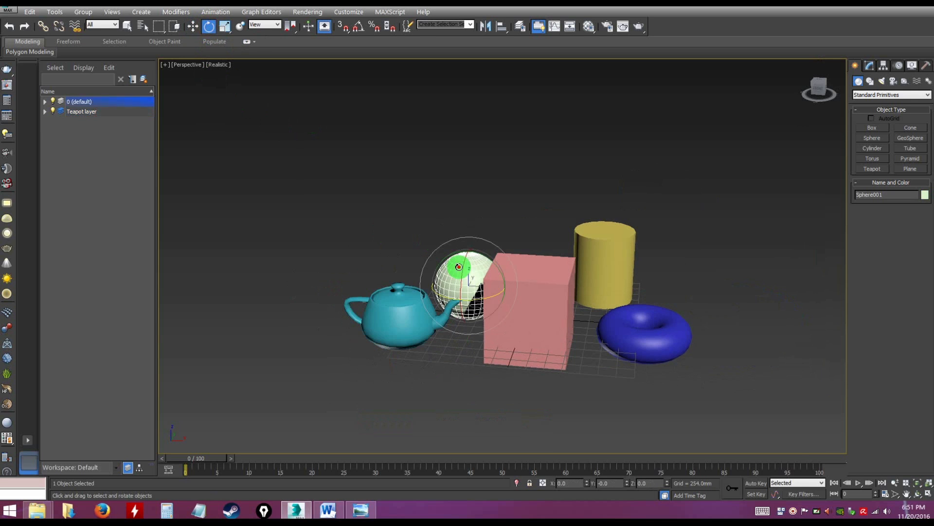
pyautogui.click(375, 313)
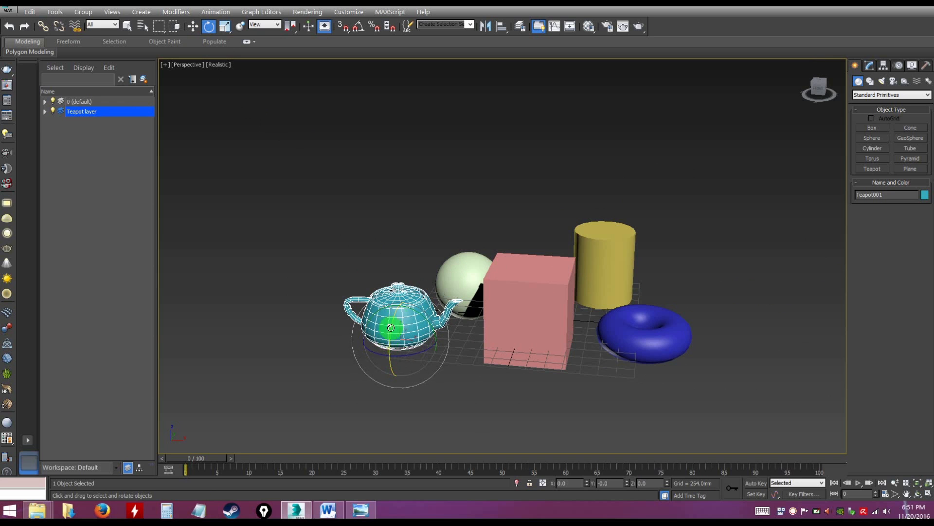
pyautogui.keyDown('alt'); pyautogui.moveTo(414, 356); pyautogui.dragTo(392, 323, button='middle'); pyautogui.keyUp('alt')
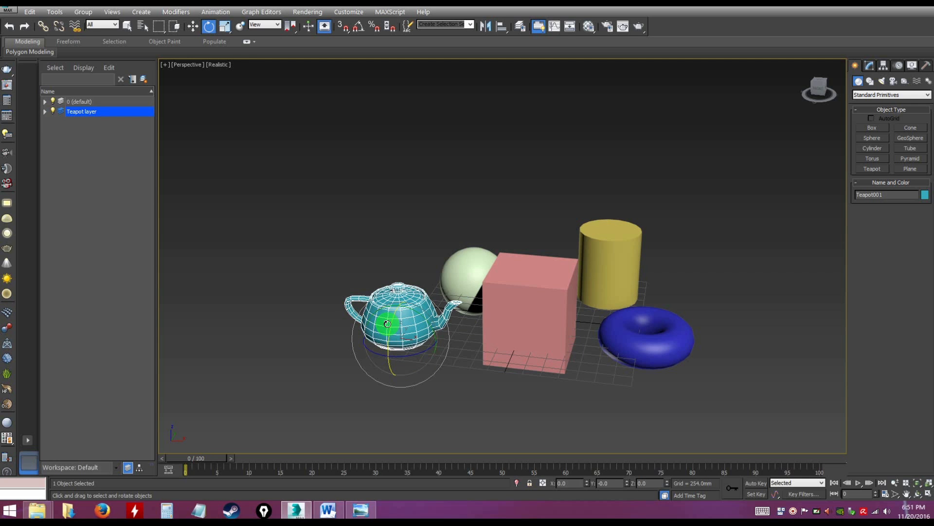
# - Enlarge the teapot's rotation gizmo by several increments and shrink it back down
pyautogui.press('=')
pyautogui.press('=')
pyautogui.press('=')
pyautogui.press('=')
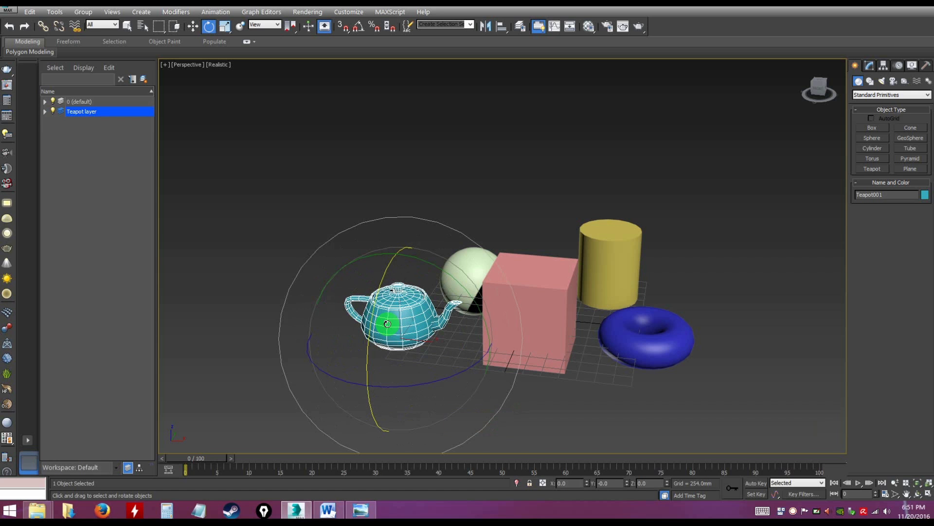
pyautogui.press('-')
pyautogui.press('-')
pyautogui.press('-')
pyautogui.press('-')
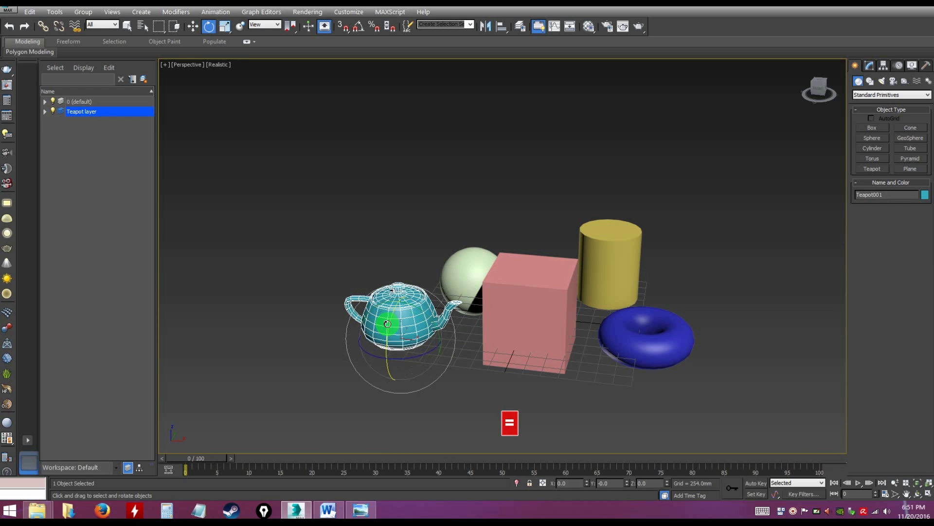
pyautogui.keyDown('alt'); pyautogui.moveTo(460, 340); pyautogui.dragTo(448, 354, button='middle'); pyautogui.keyUp('alt')
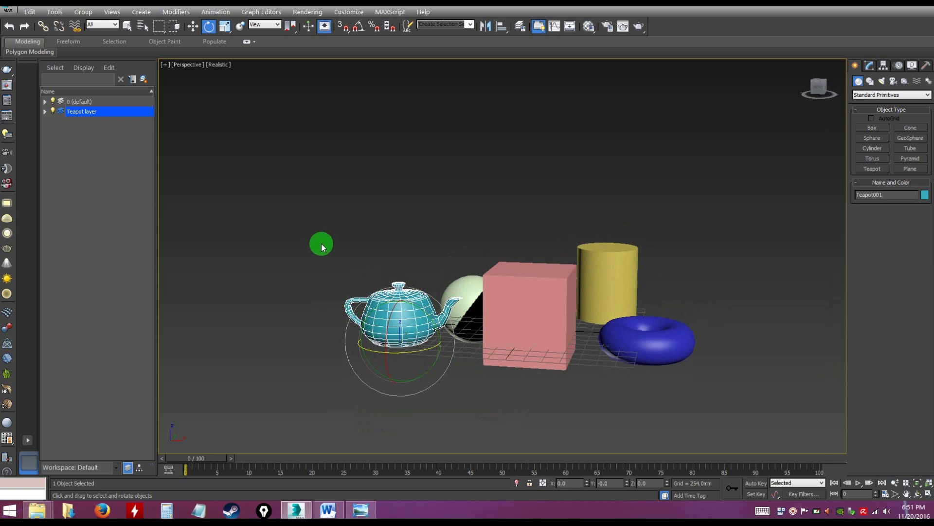
# - Switch to the Scale tool and select the pink box and the teapot to examine the scale gizmo
pyautogui.click(224, 25)
pyautogui.click(527, 308)
pyautogui.click(402, 299)
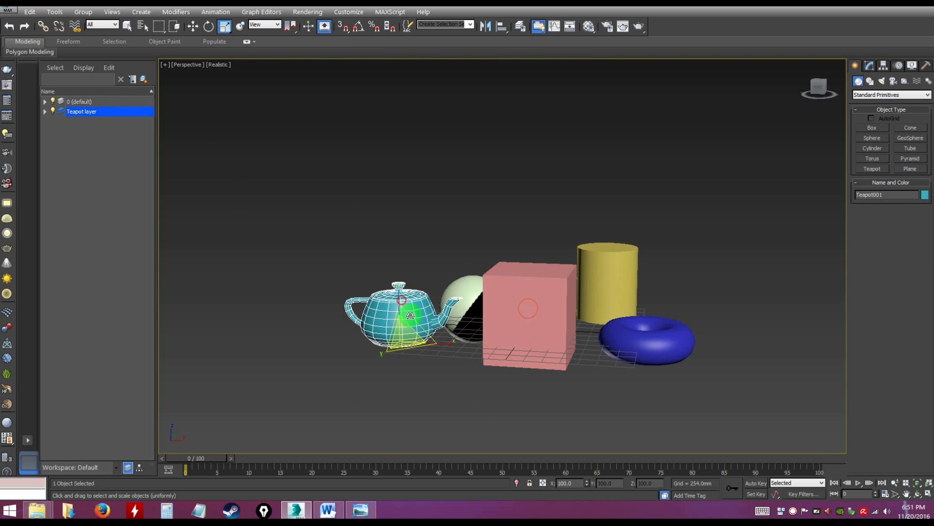
pyautogui.keyDown('alt'); pyautogui.moveTo(424, 326); pyautogui.dragTo(422, 332, button='middle'); pyautogui.keyUp('alt')
pyautogui.click(341, 250)
pyautogui.click(390, 308)
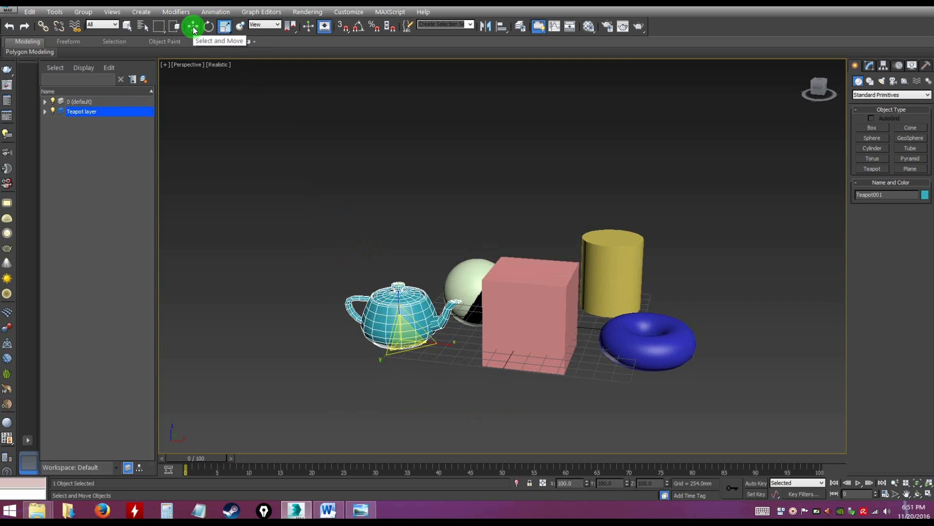
# - Return to the plain Select Object tool, select each of the five primitives in turn, and clear the selection
pyautogui.click(127, 26)
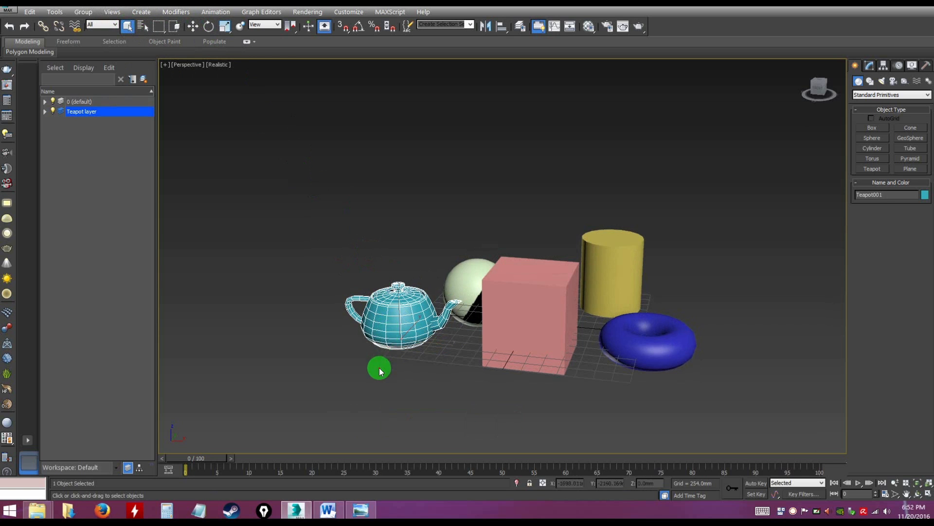
pyautogui.click(462, 277)
pyautogui.click(516, 291)
pyautogui.click(629, 336)
pyautogui.click(606, 271)
pyautogui.click(385, 312)
pyautogui.click(476, 394)
pyautogui.click(367, 353)
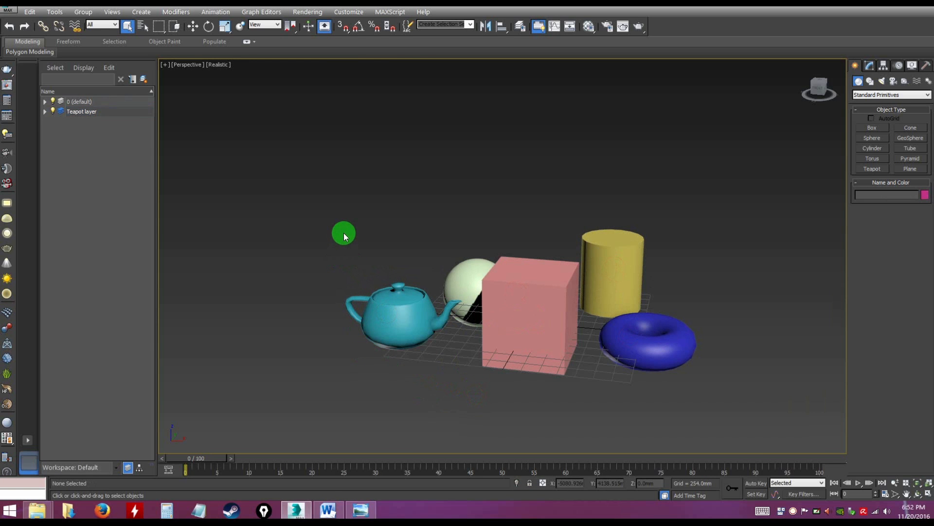
# - Select the teapot and cycle through its Move, Rotate and Scale gizmos, then clear the selection
pyautogui.click(193, 29)
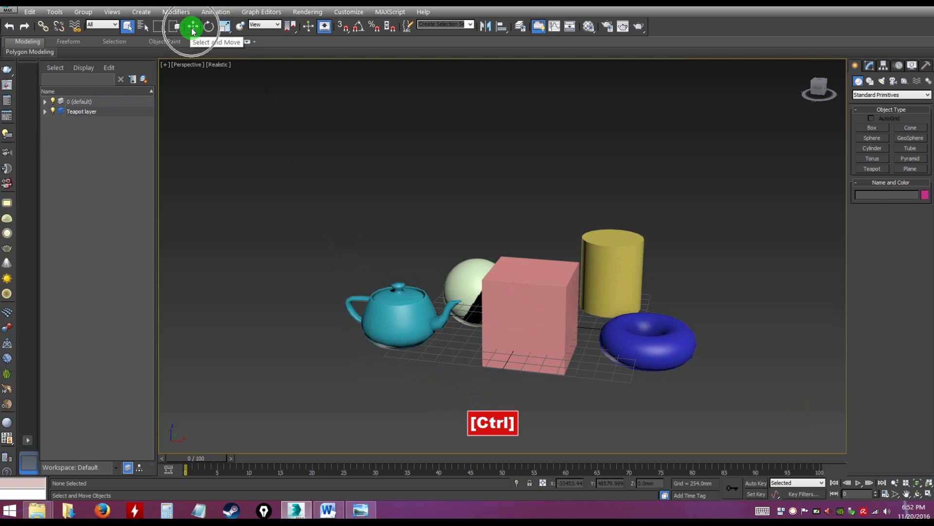
pyautogui.keyDown('alt'); pyautogui.moveTo(316, 241); pyautogui.dragTo(353, 261, button='middle'); pyautogui.keyUp('alt')
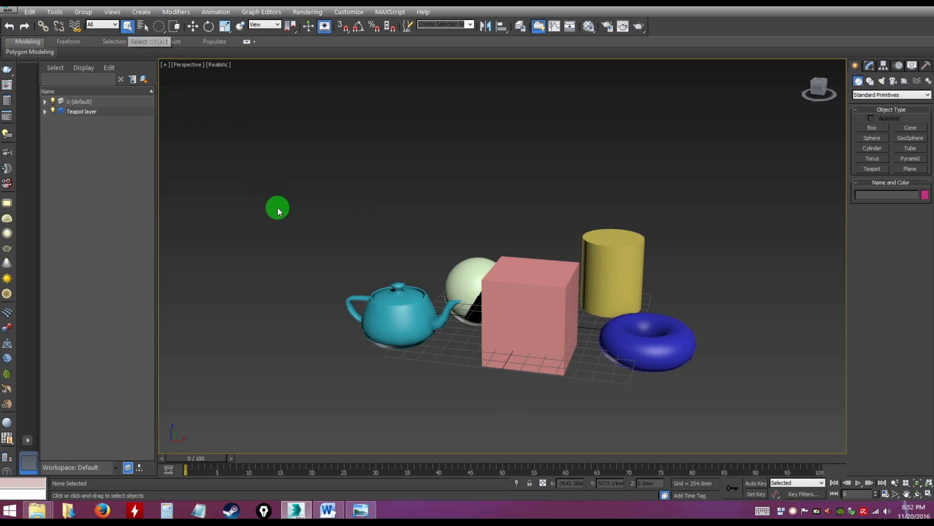
pyautogui.press('w')
pyautogui.click(406, 334)
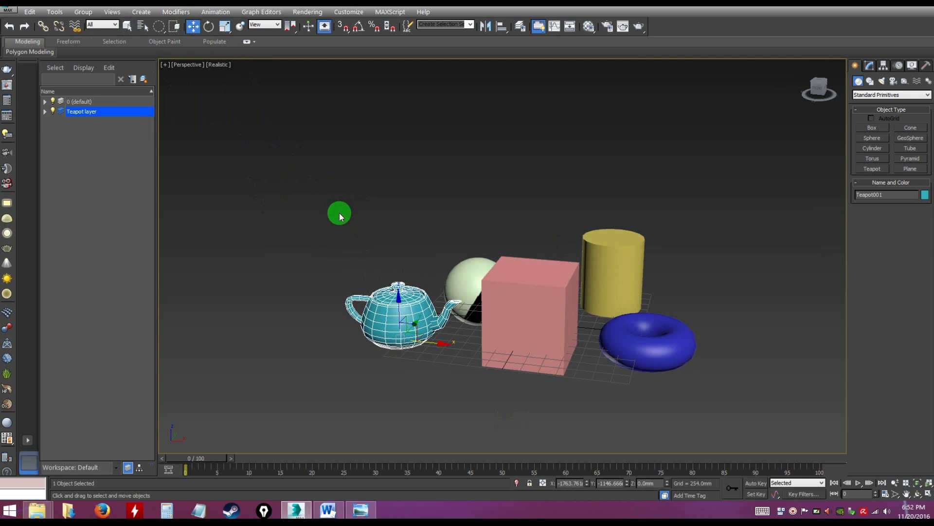
pyautogui.press('e')
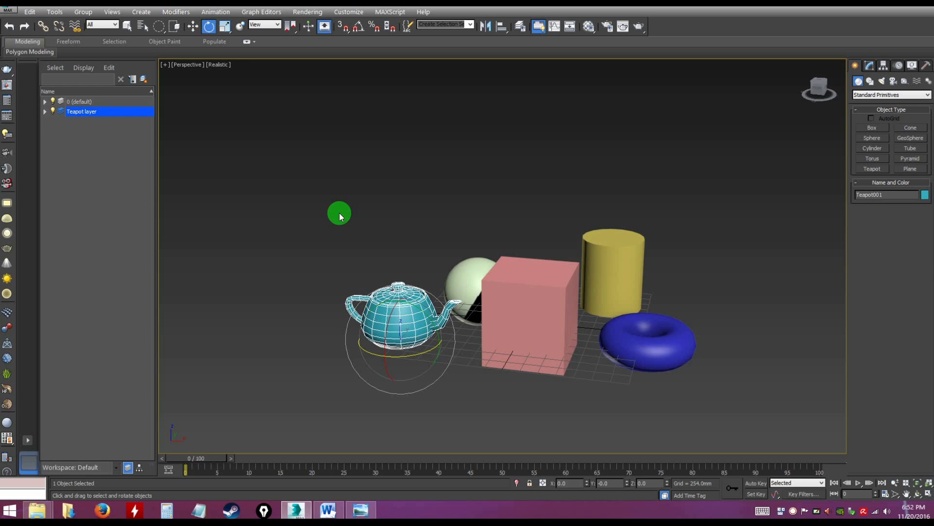
pyautogui.press('r')
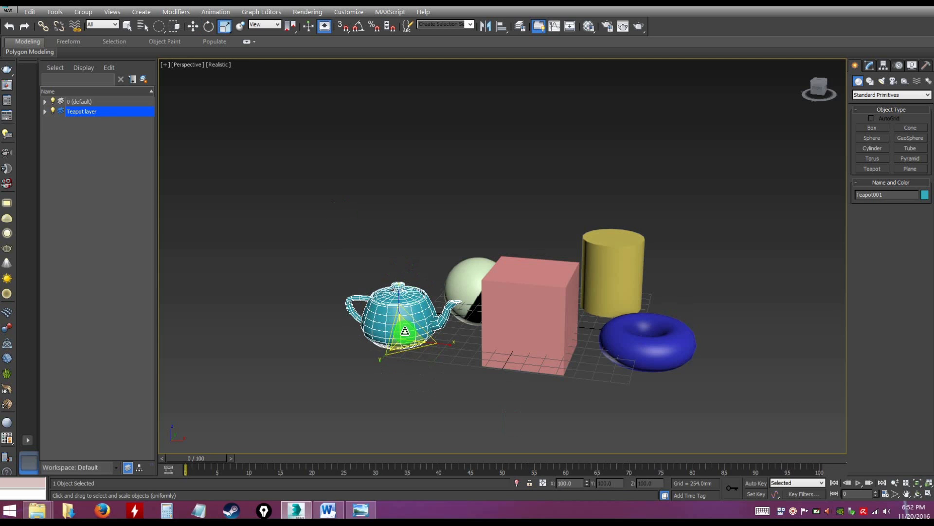
pyautogui.click(364, 214)
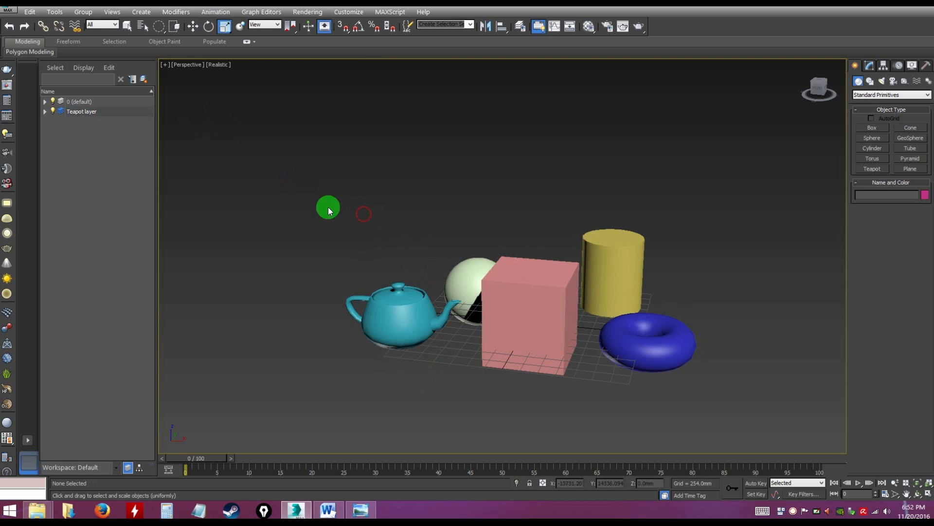
# - Reactivate the Move tool, select the teapot and examine its X, Y and Z move axes from several angles
pyautogui.press('w')
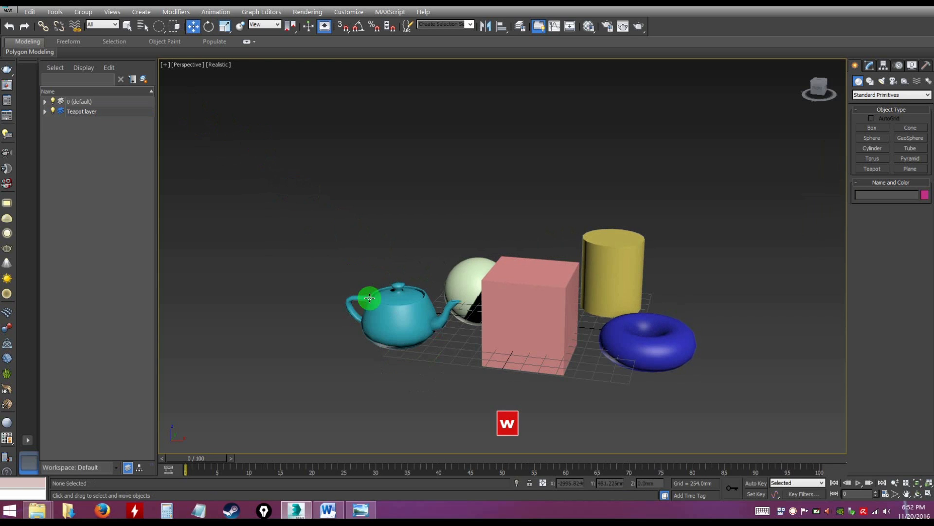
pyautogui.click(415, 308)
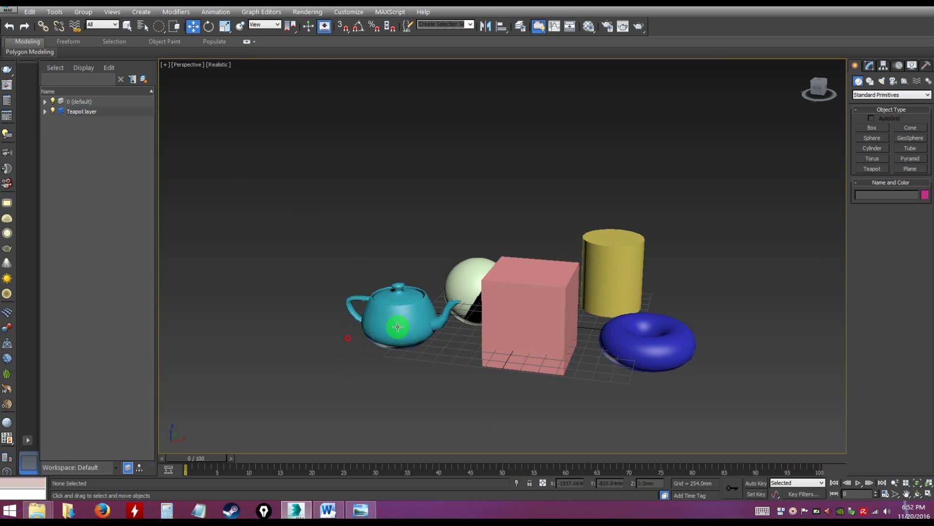
pyautogui.moveTo(431, 340)
pyautogui.keyDown('alt'); pyautogui.mouseDown(button='middle')
pyautogui.moveTo(424, 357)
pyautogui.moveTo(424, 344)
pyautogui.mouseUp(button='middle'); pyautogui.keyUp('alt')
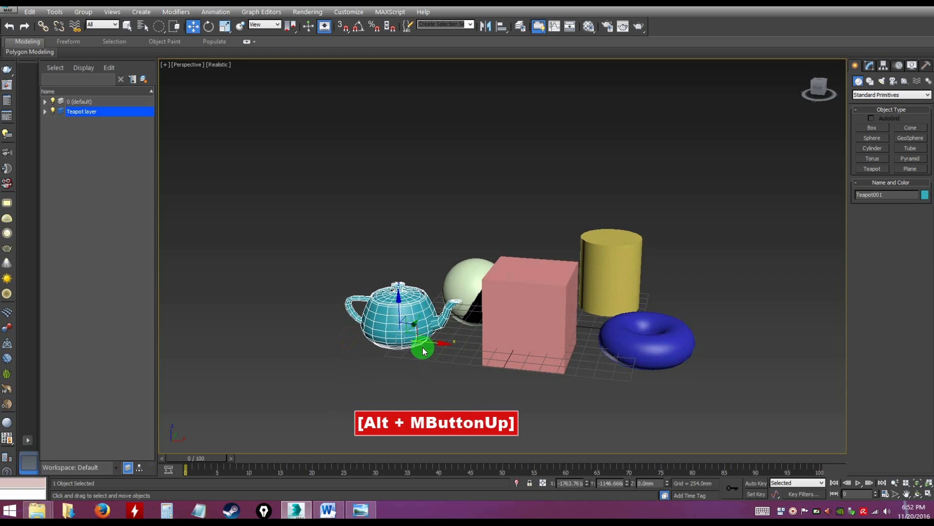
pyautogui.moveTo(521, 318)
pyautogui.keyDown('alt'); pyautogui.mouseDown(button='middle')
pyautogui.moveTo(476, 324)
pyautogui.moveTo(497, 308)
pyautogui.moveTo(512, 338)
pyautogui.moveTo(526, 327)
pyautogui.mouseUp(button='middle'); pyautogui.keyUp('alt')
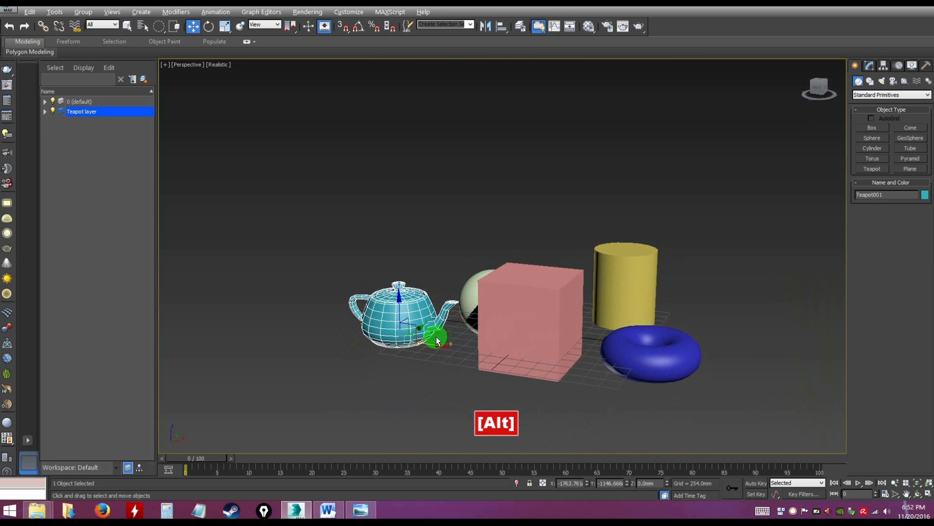
pyautogui.keyDown('alt'); pyautogui.moveTo(436, 337); pyautogui.dragTo(430, 328, button='middle'); pyautogui.keyUp('alt')
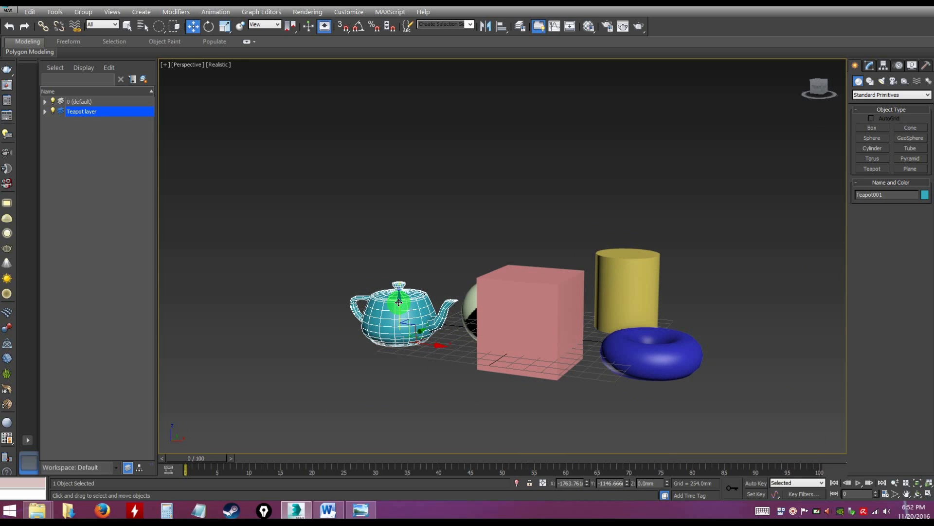
pyautogui.keyDown('alt'); pyautogui.moveTo(446, 345); pyautogui.dragTo(416, 320, button='middle'); pyautogui.keyUp('alt')
pyautogui.scroll(4, 446, 360)
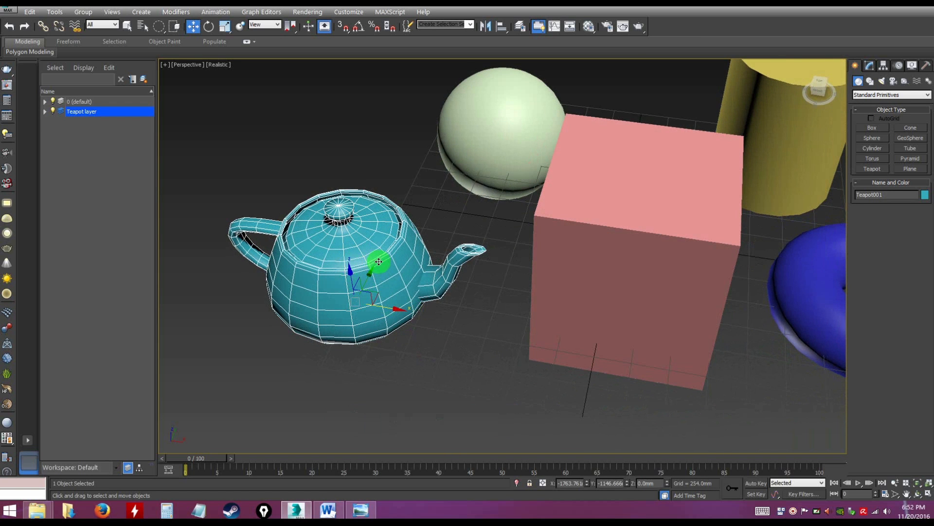
pyautogui.keyDown('alt'); pyautogui.moveTo(440, 349); pyautogui.dragTo(419, 336, button='middle'); pyautogui.keyUp('alt')
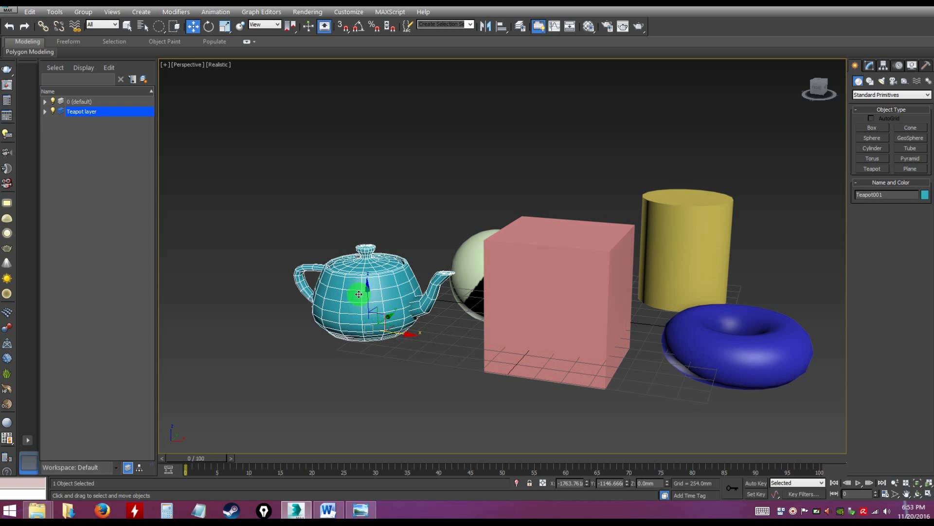
pyautogui.moveTo(431, 342)
pyautogui.keyDown('alt'); pyautogui.mouseDown(button='middle')
pyautogui.moveTo(428, 353)
pyautogui.moveTo(425, 342)
pyautogui.mouseUp(button='middle'); pyautogui.keyUp('alt')
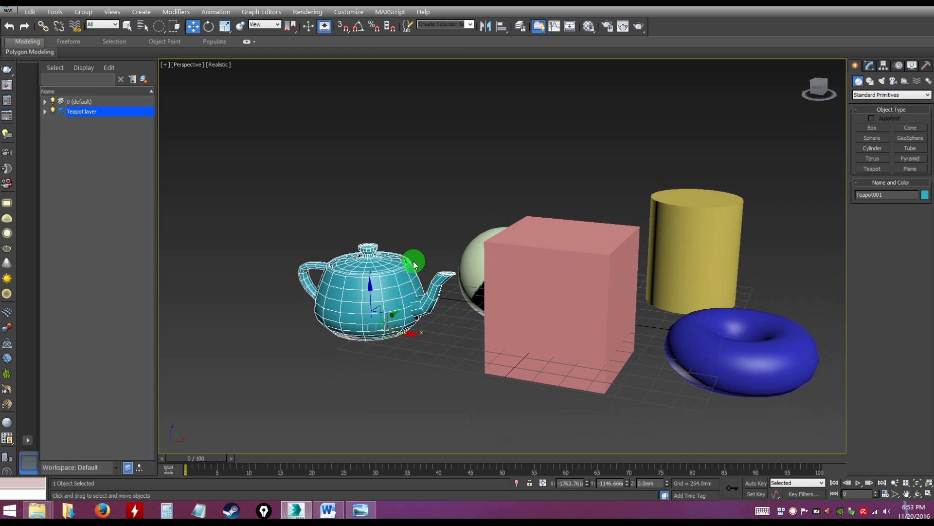
pyautogui.keyDown('alt'); pyautogui.moveTo(437, 291); pyautogui.dragTo(362, 298, button='middle'); pyautogui.keyUp('alt')
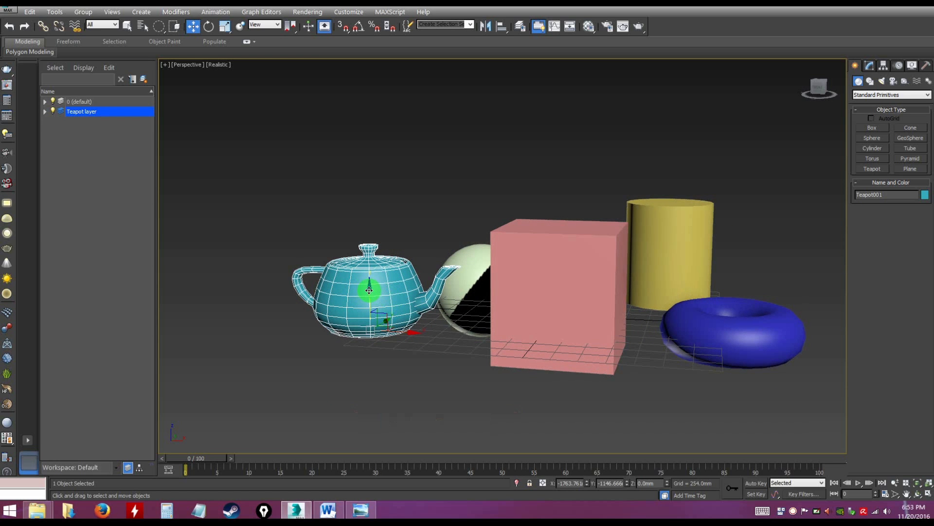
# - Raise the teapot to a Z of about 1182 mm and move it along X to about 133 mm
pyautogui.moveTo(369, 290); pyautogui.dragTo(372, 183)
pyautogui.keyDown('alt'); pyautogui.moveTo(425, 262); pyautogui.dragTo(433, 259, button='middle'); pyautogui.keyUp('alt')
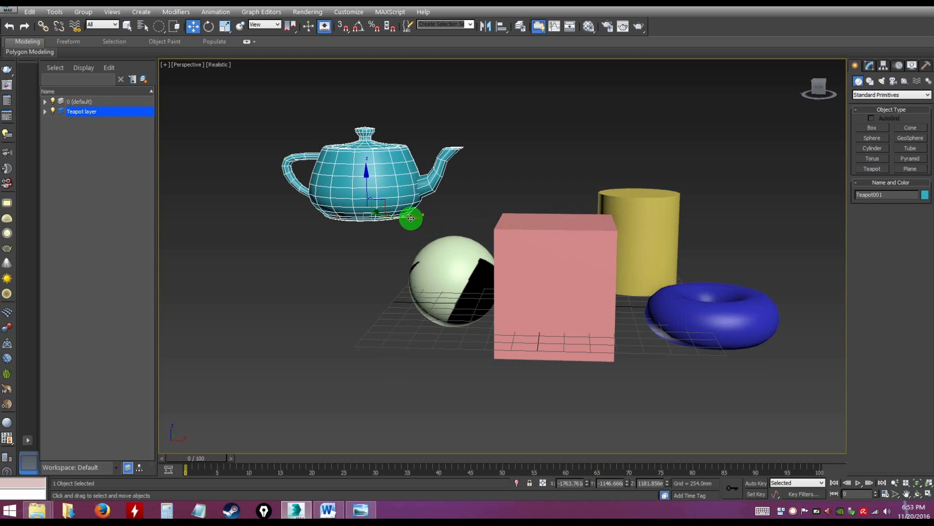
pyautogui.moveTo(413, 218); pyautogui.dragTo(600, 236)
pyautogui.keyDown('alt'); pyautogui.moveTo(601, 236); pyautogui.dragTo(521, 302, button='middle'); pyautogui.keyUp('alt')
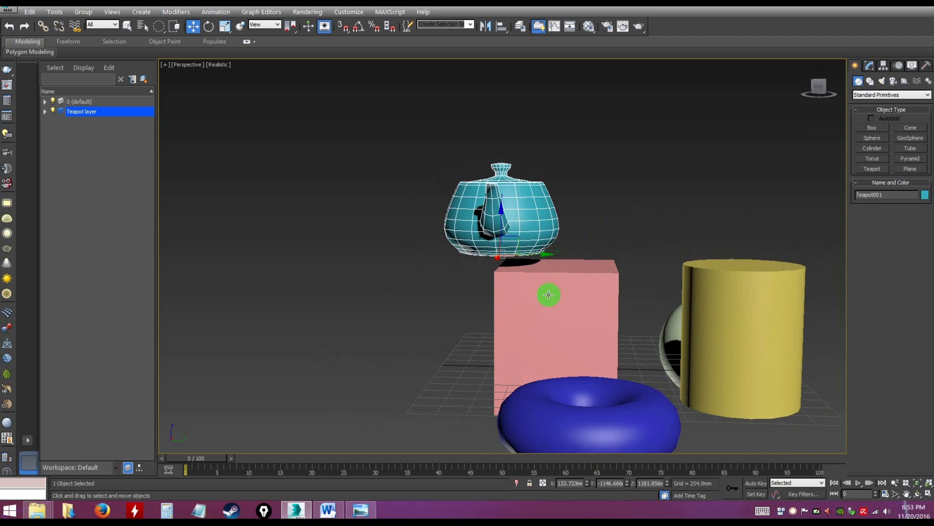
# - Move the teapot along Y to about -577 mm and lower it about 135 mm onto the pink box
pyautogui.moveTo(544, 254); pyautogui.dragTo(601, 260)
pyautogui.keyDown('alt'); pyautogui.moveTo(487, 288); pyautogui.dragTo(539, 267, button='middle'); pyautogui.keyUp('alt')
pyautogui.moveTo(552, 211); pyautogui.dragTo(550, 224)
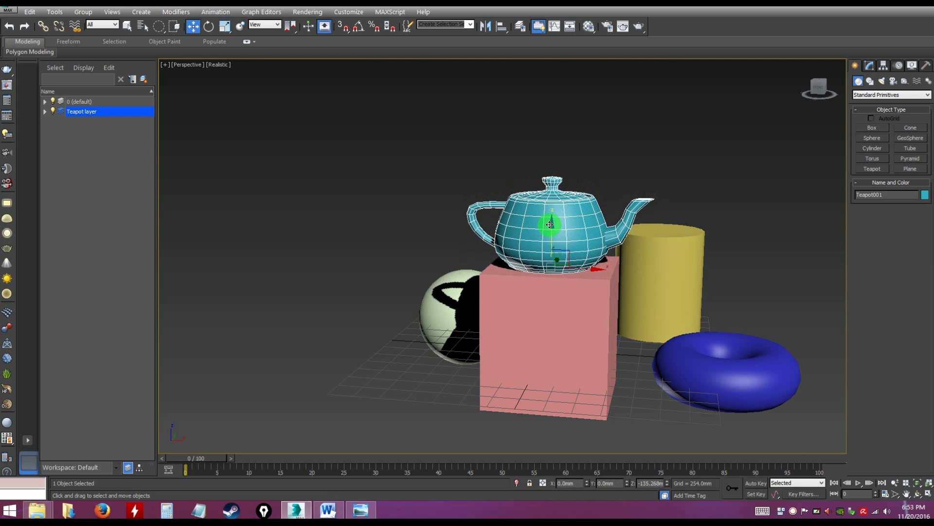
pyautogui.keyDown('alt'); pyautogui.moveTo(613, 273); pyautogui.dragTo(526, 275, button='middle'); pyautogui.keyUp('alt')
# - Inspect the teapot's placement on the pink box from several angles and select the teapot again
pyautogui.click(453, 262)
pyautogui.keyDown('alt'); pyautogui.moveTo(458, 284); pyautogui.dragTo(469, 304, button='middle'); pyautogui.keyUp('alt')
pyautogui.keyDown('alt'); pyautogui.moveTo(452, 294); pyautogui.dragTo(446, 334, button='middle'); pyautogui.keyUp('alt')
pyautogui.keyDown('alt'); pyautogui.moveTo(540, 317); pyautogui.dragTo(542, 283, button='middle'); pyautogui.keyUp('alt')
pyautogui.click(504, 254)
pyautogui.scroll(3, 507, 287)
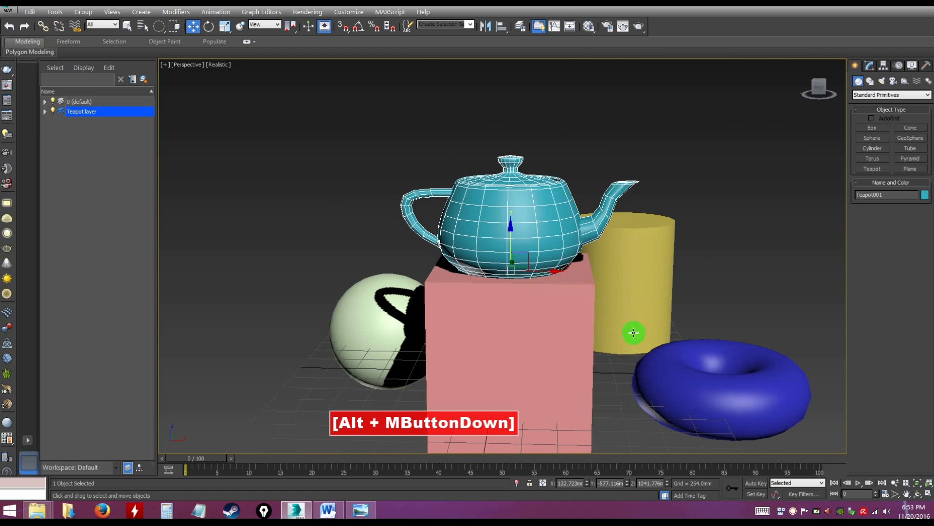
# - Select the blue ring in front of the cylinder and examine its Move gizmo from several angles
pyautogui.click(708, 393)
pyautogui.keyDown('alt'); pyautogui.moveTo(783, 405); pyautogui.dragTo(799, 418, button='middle'); pyautogui.keyUp('alt')
pyautogui.moveTo(799, 417); pyautogui.dragTo(676, 377, button='middle')
pyautogui.scroll(2, 676, 377)
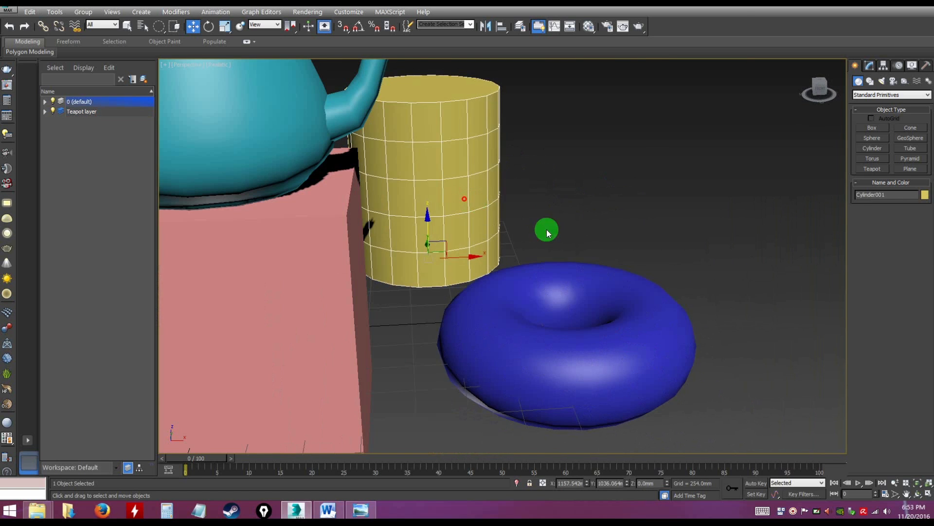
pyautogui.keyDown('alt'); pyautogui.moveTo(547, 230); pyautogui.dragTo(599, 256, button='middle'); pyautogui.keyUp('alt')
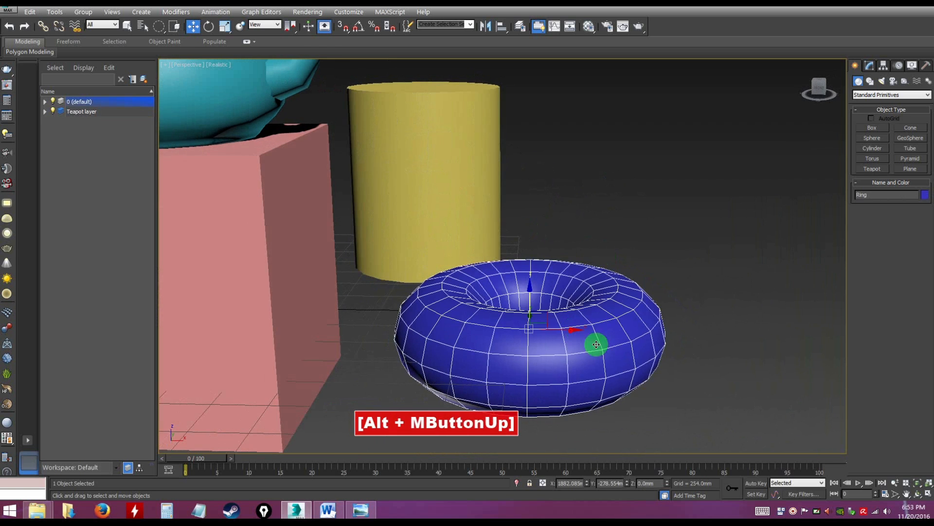
pyautogui.moveTo(597, 344)
pyautogui.keyDown('alt'); pyautogui.mouseDown(button='middle')
pyautogui.moveTo(611, 351)
pyautogui.moveTo(592, 359)
pyautogui.moveTo(584, 341)
pyautogui.moveTo(582, 350)
pyautogui.moveTo(559, 330)
pyautogui.moveTo(559, 346)
pyautogui.moveTo(562, 320)
pyautogui.moveTo(567, 361)
pyautogui.moveTo(530, 378)
pyautogui.moveTo(544, 384)
pyautogui.moveTo(525, 396)
pyautogui.moveTo(544, 396)
pyautogui.moveTo(592, 350)
pyautogui.mouseUp(button='middle'); pyautogui.keyUp('alt')
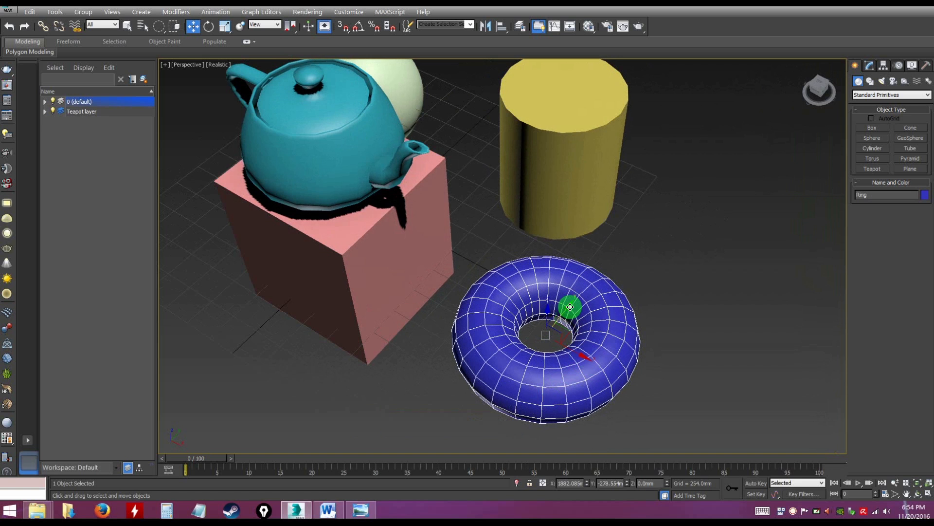
pyautogui.keyDown('alt'); pyautogui.moveTo(606, 352); pyautogui.dragTo(540, 337, button='middle'); pyautogui.keyUp('alt')
pyautogui.scroll(3, 578, 336)
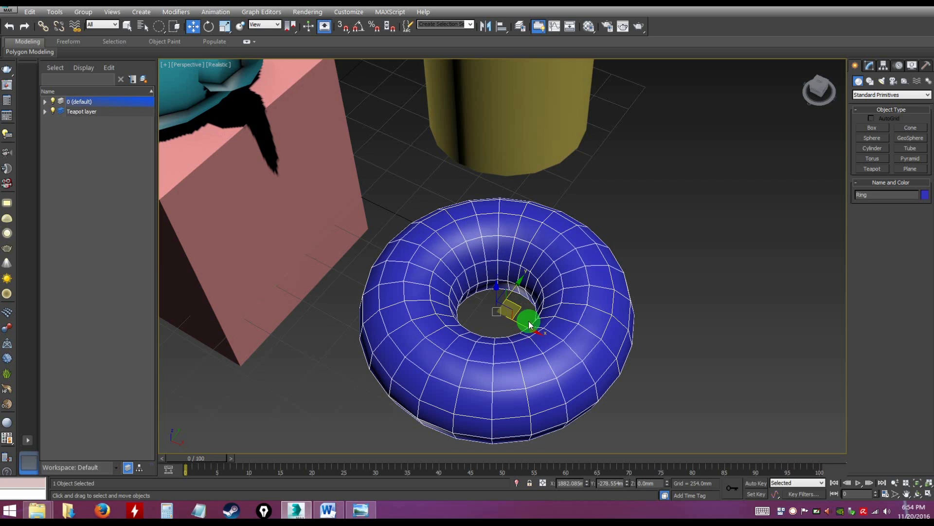
# - Try moving the ring with the plane handles of its Move gizmo, undoing each move
pyautogui.keyDown('alt'); pyautogui.moveTo(520, 307); pyautogui.dragTo(537, 310, button='middle'); pyautogui.keyUp('alt')
pyautogui.moveTo(537, 310); pyautogui.dragTo(568, 296)
pyautogui.hotkey('ctrl', 'z')
pyautogui.keyDown('alt'); pyautogui.moveTo(594, 313); pyautogui.dragTo(575, 289, button='middle'); pyautogui.keyUp('alt')
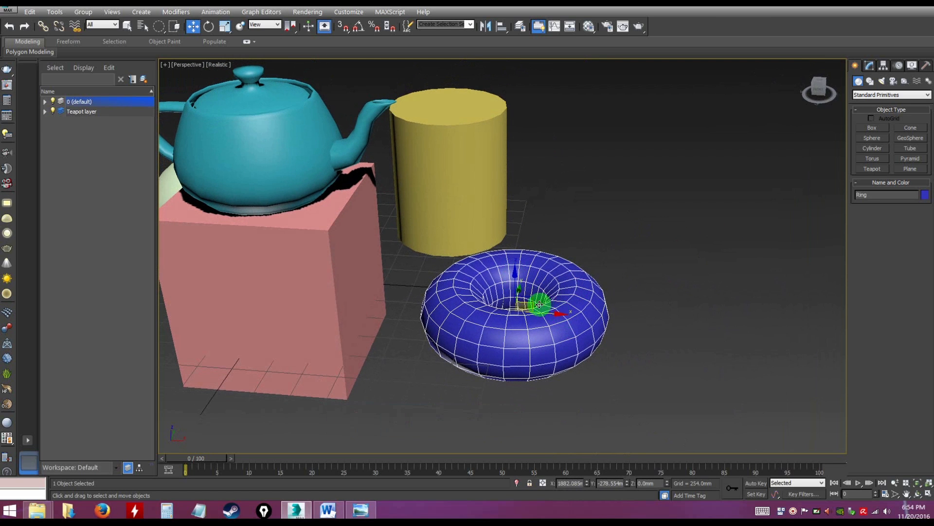
pyautogui.keyDown('alt'); pyautogui.moveTo(561, 308); pyautogui.dragTo(535, 302, button='middle'); pyautogui.keyUp('alt')
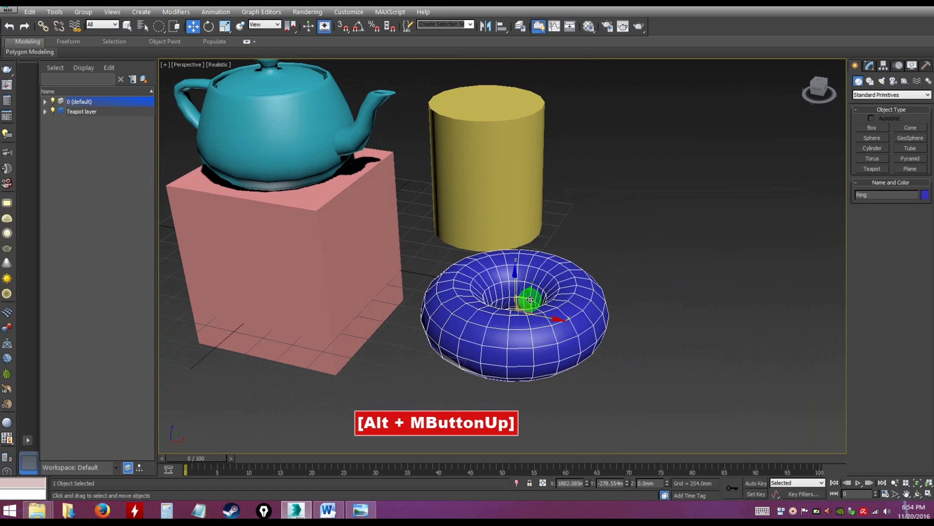
pyautogui.moveTo(530, 300); pyautogui.dragTo(563, 317)
pyautogui.hotkey('ctrl', 'z')
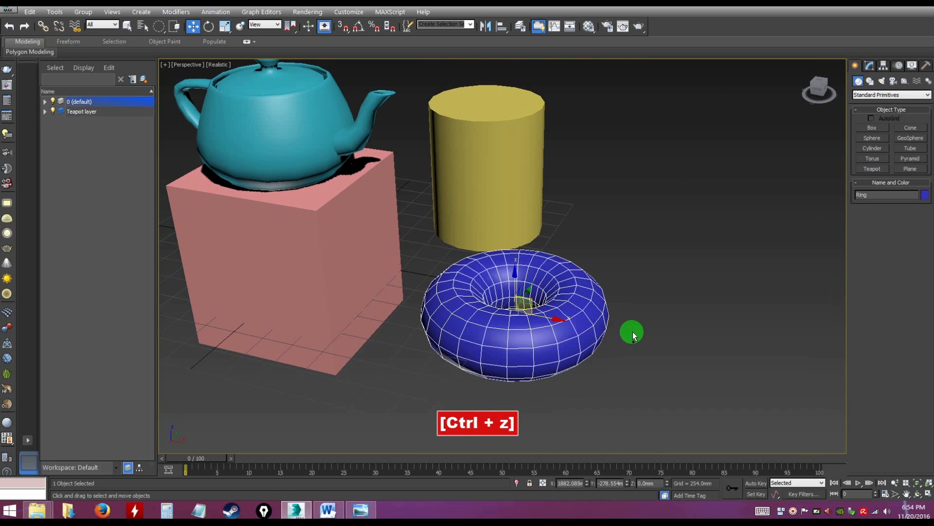
# - Raise the ring freely off the ground to an X of about 2028 mm and a Z of about 918 mm
pyautogui.keyDown('alt'); pyautogui.moveTo(619, 319); pyautogui.dragTo(546, 332, button='middle'); pyautogui.keyUp('alt')
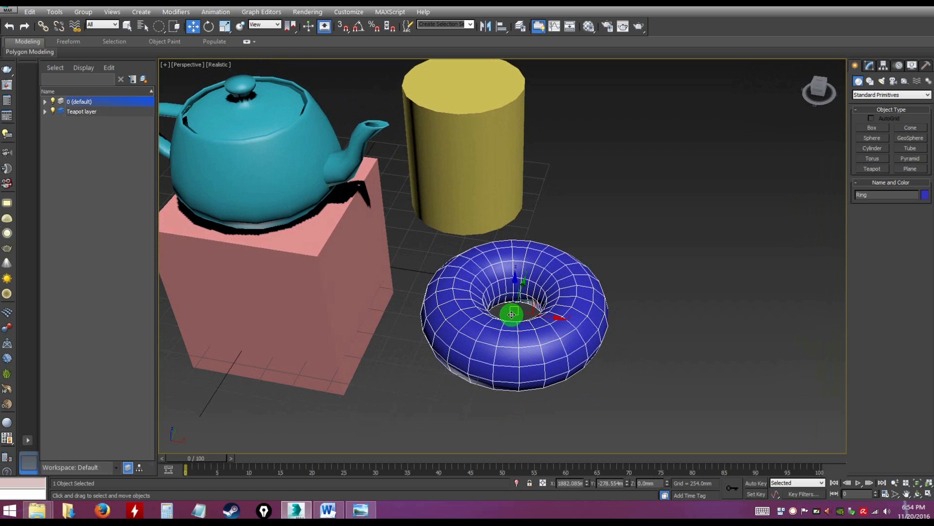
pyautogui.keyDown('alt'); pyautogui.moveTo(532, 330); pyautogui.dragTo(497, 323, button='middle'); pyautogui.keyUp('alt')
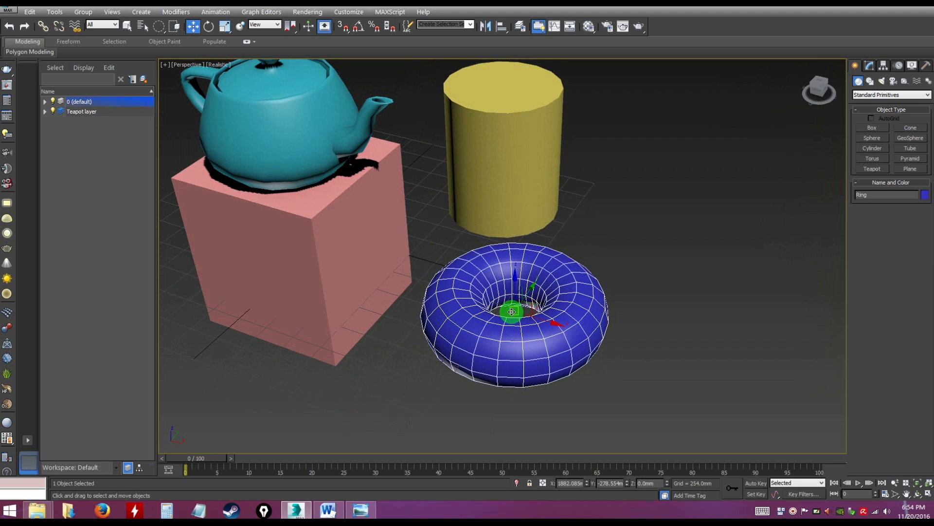
pyautogui.moveTo(510, 311); pyautogui.dragTo(521, 146)
pyautogui.keyDown('alt'); pyautogui.moveTo(683, 303); pyautogui.dragTo(511, 254, button='middle'); pyautogui.keyUp('alt')
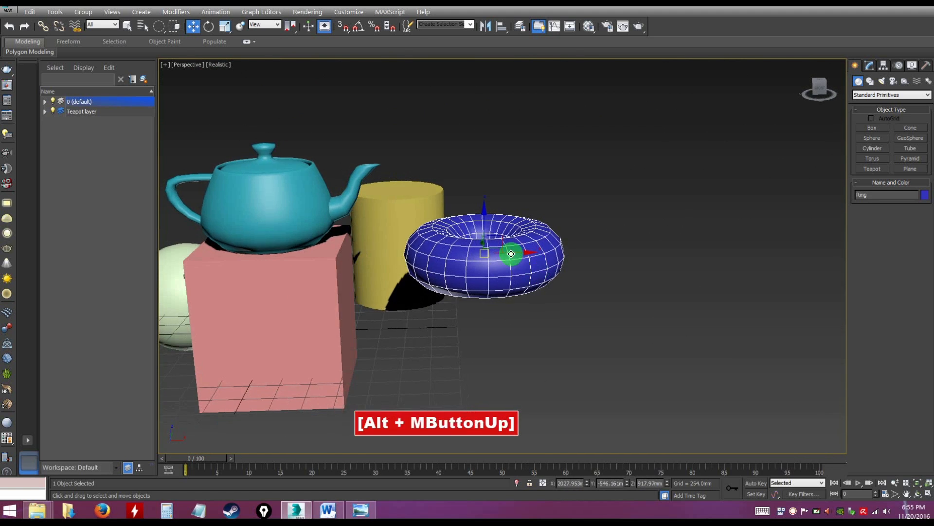
# - Lower the ring to a Z of about 249 mm and move it along X to about 1854 mm
pyautogui.moveTo(502, 238); pyautogui.dragTo(476, 306)
pyautogui.keyDown('alt'); pyautogui.moveTo(536, 324); pyautogui.dragTo(565, 317, button='middle'); pyautogui.keyUp('alt')
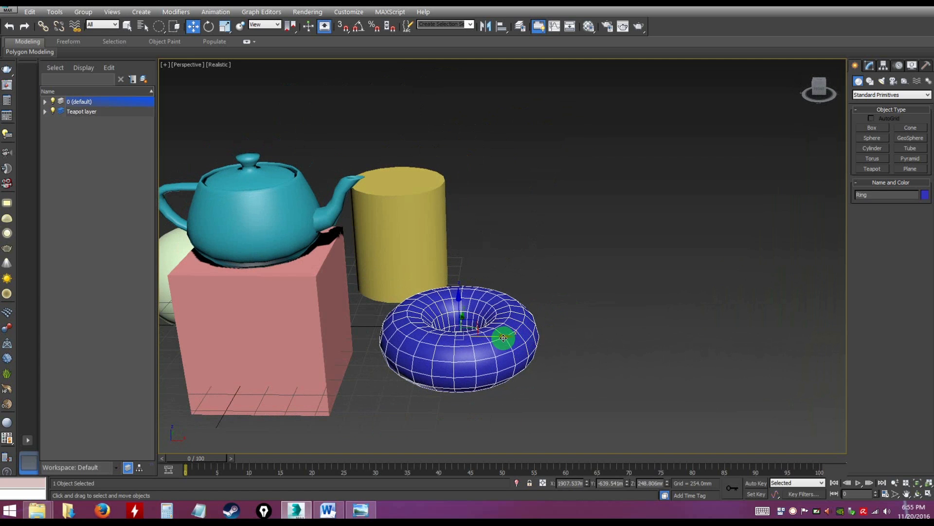
pyautogui.moveTo(507, 336); pyautogui.dragTo(502, 336)
pyautogui.keyDown('alt'); pyautogui.moveTo(572, 349); pyautogui.dragTo(470, 338, button='middle'); pyautogui.keyUp('alt')
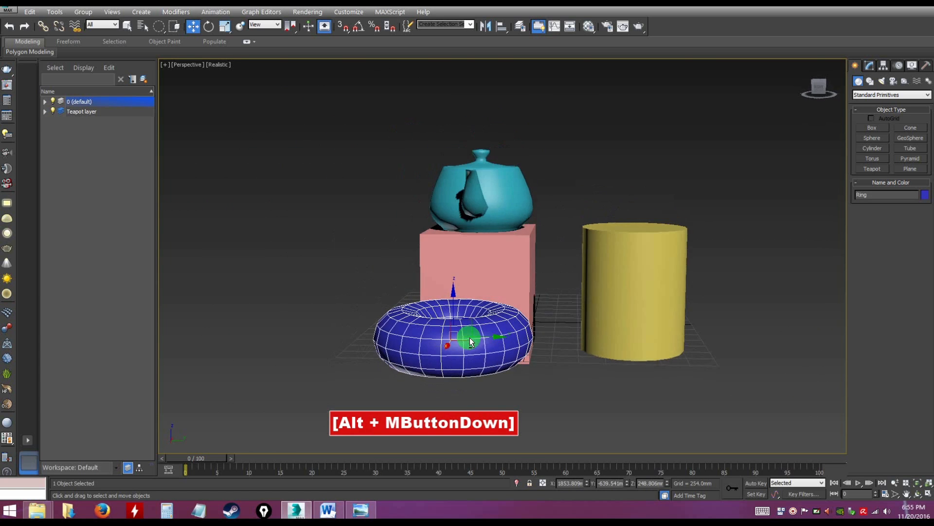
# - Activate the Rotate tool and examine the rotation rings around the selected blue ring
pyautogui.keyDown('alt'); pyautogui.moveTo(536, 340); pyautogui.dragTo(633, 358, button='middle'); pyautogui.keyUp('alt')
pyautogui.scroll(4, 624, 346)
pyautogui.moveTo(632, 358)
pyautogui.mouseDown(button='middle')
pyautogui.moveTo(667, 366)
pyautogui.moveTo(620, 350)
pyautogui.mouseUp(button='middle')
pyautogui.scroll(-3, 666, 366)
pyautogui.scroll(3, 614, 351)
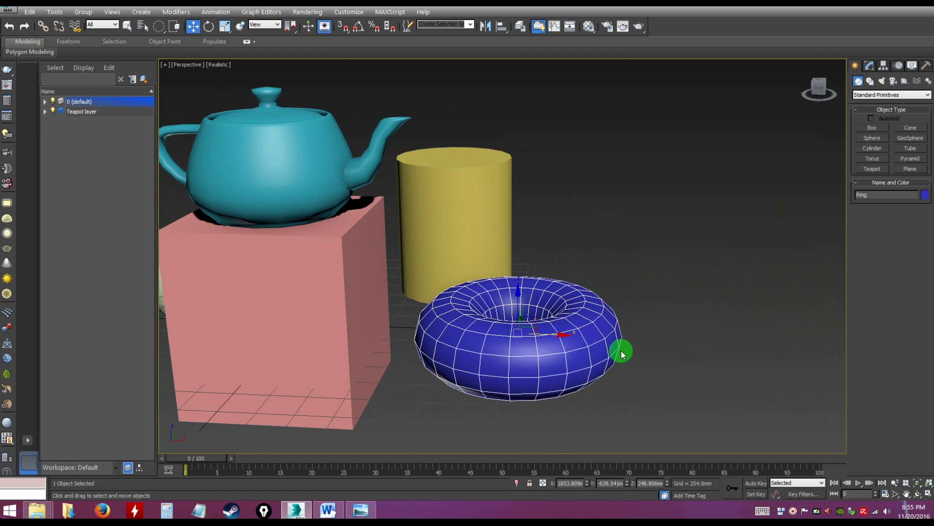
pyautogui.press('e')
pyautogui.keyDown('alt'); pyautogui.moveTo(621, 350); pyautogui.dragTo(609, 363, button='middle'); pyautogui.keyUp('alt')
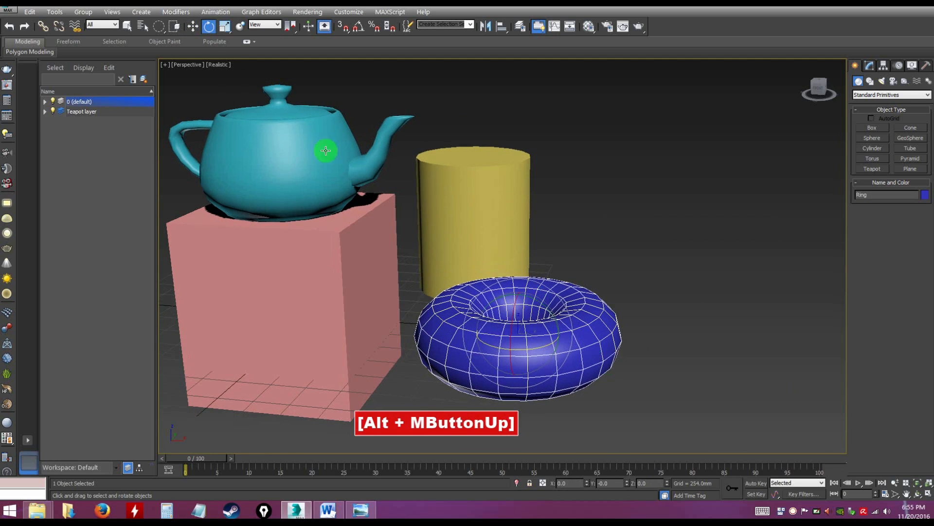
pyautogui.press('ctrl')
pyautogui.keyDown('alt'); pyautogui.moveTo(606, 312); pyautogui.dragTo(538, 306, button='middle'); pyautogui.keyUp('alt')
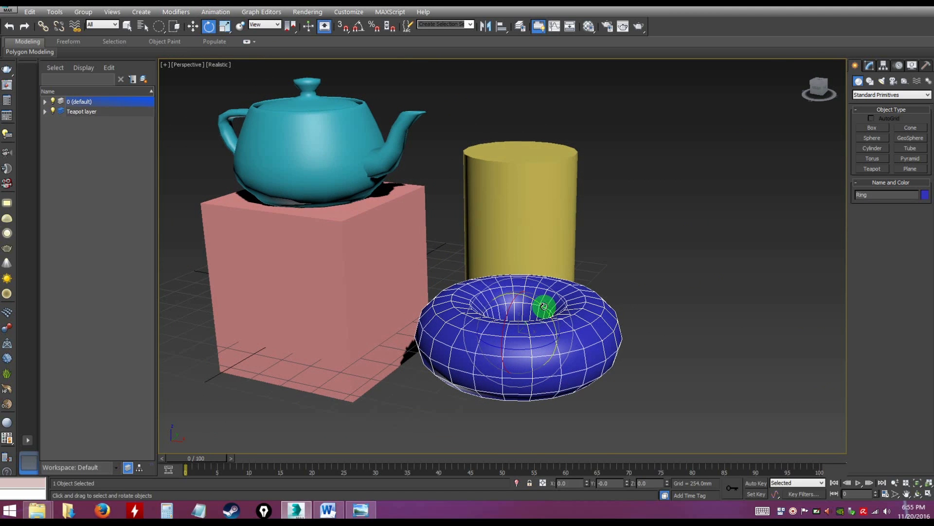
# - Try rotating the ring about its Y, X and Z axes, undoing each rotation
pyautogui.moveTo(544, 306); pyautogui.dragTo(511, 267)
pyautogui.hotkey('ctrl', 'z')
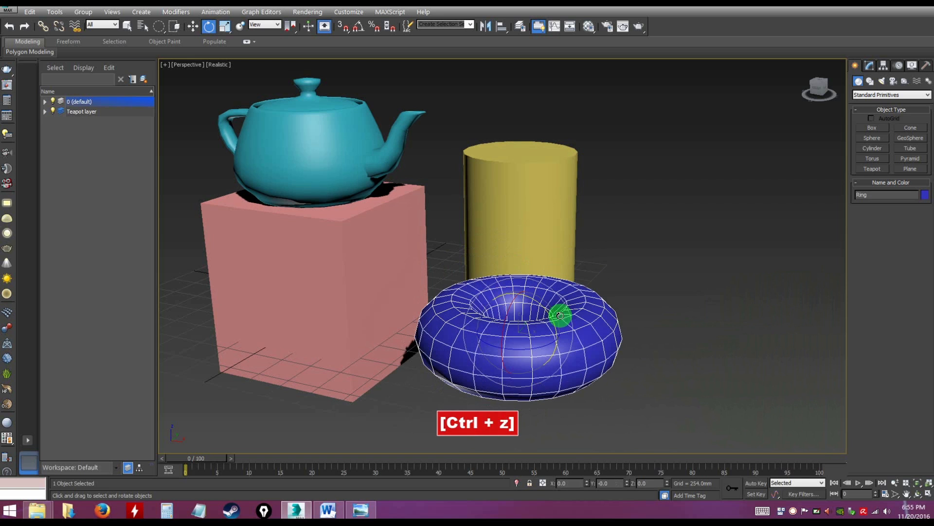
pyautogui.moveTo(504, 321)
pyautogui.mouseDown()
pyautogui.moveTo(497, 341)
pyautogui.moveTo(511, 302)
pyautogui.moveTo(492, 367)
pyautogui.moveTo(511, 336)
pyautogui.mouseUp()
pyautogui.hotkey('ctrl', 'z')
pyautogui.keyDown('alt'); pyautogui.moveTo(567, 373); pyautogui.dragTo(534, 361, button='middle'); pyautogui.keyUp('alt')
pyautogui.moveTo(521, 353); pyautogui.dragTo(494, 355)
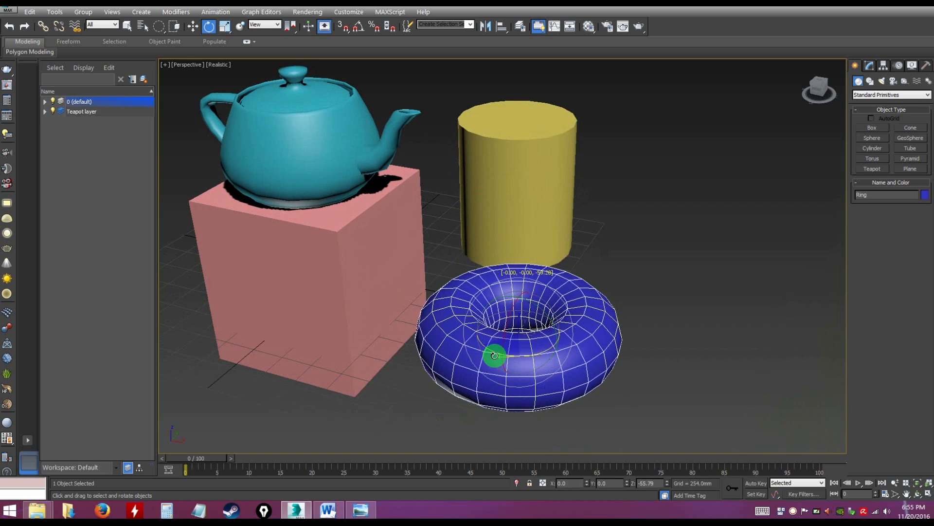
pyautogui.hotkey('ctrl', 'z')
# - Activate the Scale tool and scale the ring uniformly down to about 91 percent
pyautogui.keyDown('alt'); pyautogui.moveTo(550, 385); pyautogui.dragTo(578, 358, button='middle'); pyautogui.keyUp('alt')
pyautogui.keyDown('alt'); pyautogui.moveTo(630, 379); pyautogui.dragTo(525, 326, button='middle'); pyautogui.keyUp('alt')
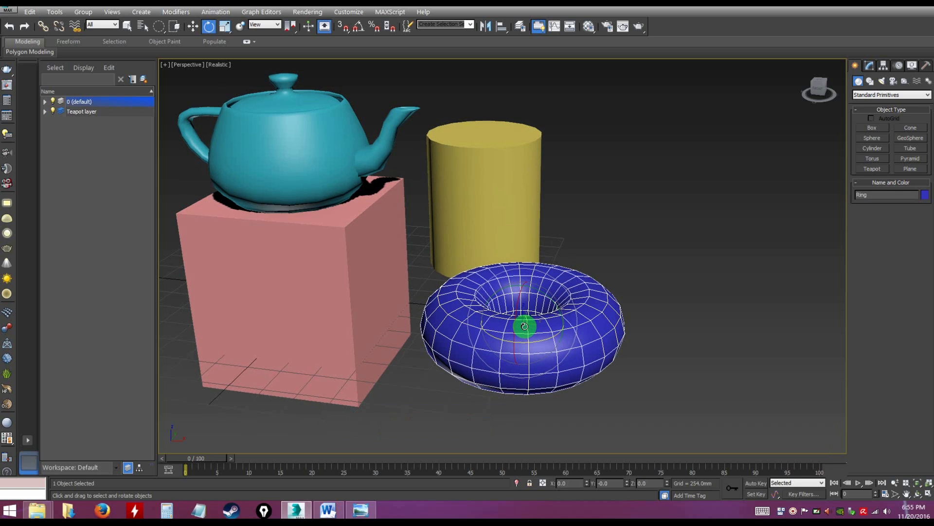
pyautogui.keyDown('alt'); pyautogui.moveTo(577, 346); pyautogui.dragTo(605, 355, button='middle'); pyautogui.keyUp('alt')
pyautogui.keyDown('alt'); pyautogui.moveTo(661, 366); pyautogui.dragTo(664, 361, button='middle'); pyautogui.keyUp('alt')
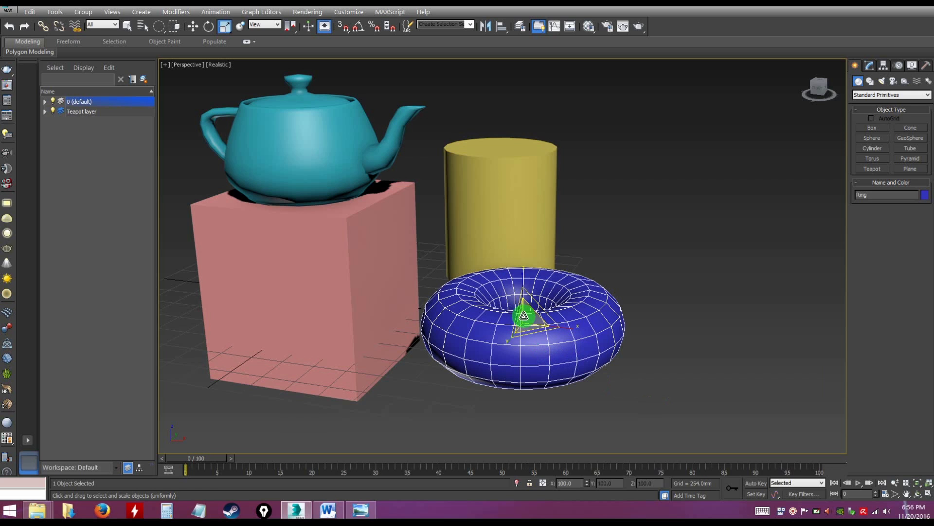
pyautogui.moveTo(523, 319)
pyautogui.mouseDown()
pyautogui.moveTo(736, 247)
pyautogui.moveTo(430, 351)
pyautogui.moveTo(647, 282)
pyautogui.moveTo(396, 350)
pyautogui.moveTo(490, 344)
pyautogui.moveTo(469, 234)
pyautogui.moveTo(505, 390)
pyautogui.moveTo(529, 314)
pyautogui.moveTo(517, 313)
pyautogui.moveTo(536, 188)
pyautogui.moveTo(529, 374)
pyautogui.moveTo(536, 282)
pyautogui.moveTo(531, 323)
pyautogui.mouseUp()
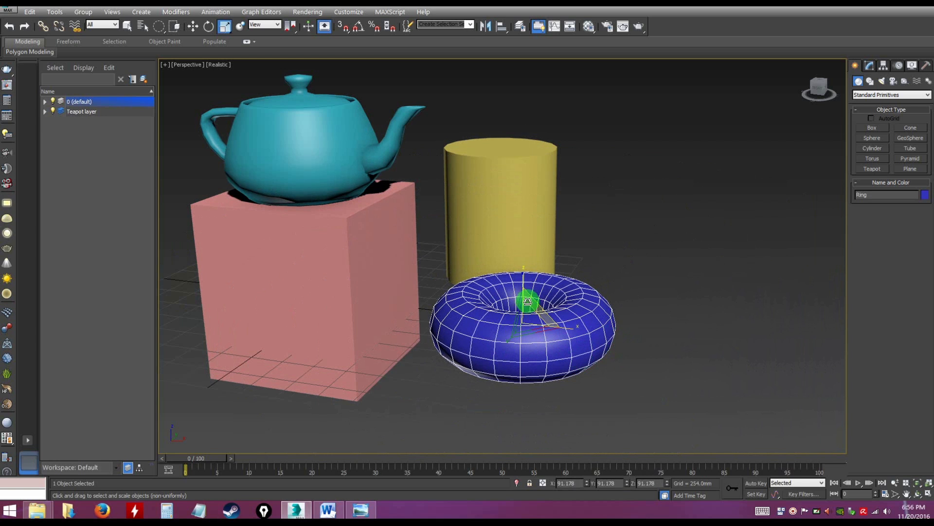
# - Try stretching the ring along its Z axis and scaling it along X, undoing each change
pyautogui.keyDown('alt'); pyautogui.moveTo(602, 327); pyautogui.dragTo(617, 321, button='middle'); pyautogui.keyUp('alt')
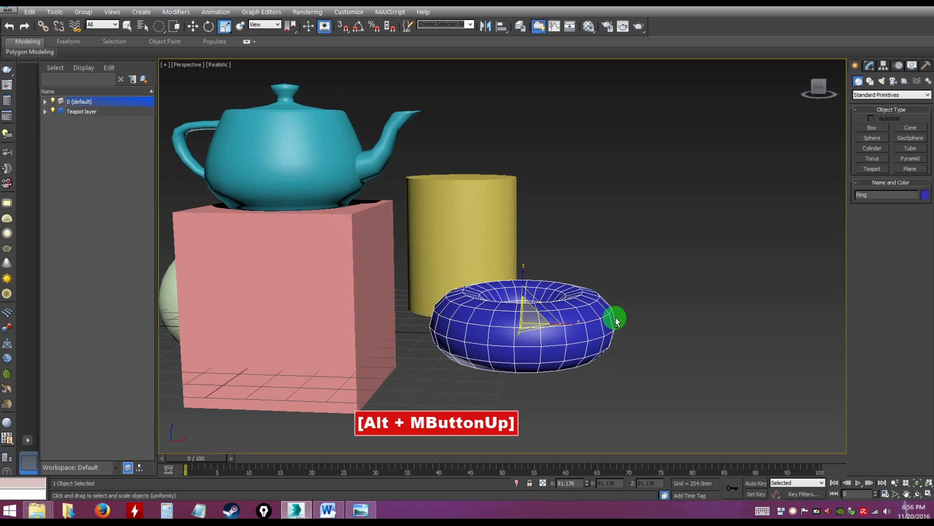
pyautogui.moveTo(523, 269); pyautogui.dragTo(543, 189)
pyautogui.keyDown('alt'); pyautogui.moveTo(543, 188); pyautogui.dragTo(619, 353, button='middle'); pyautogui.keyUp('alt')
pyautogui.hotkey('ctrl', 'z')
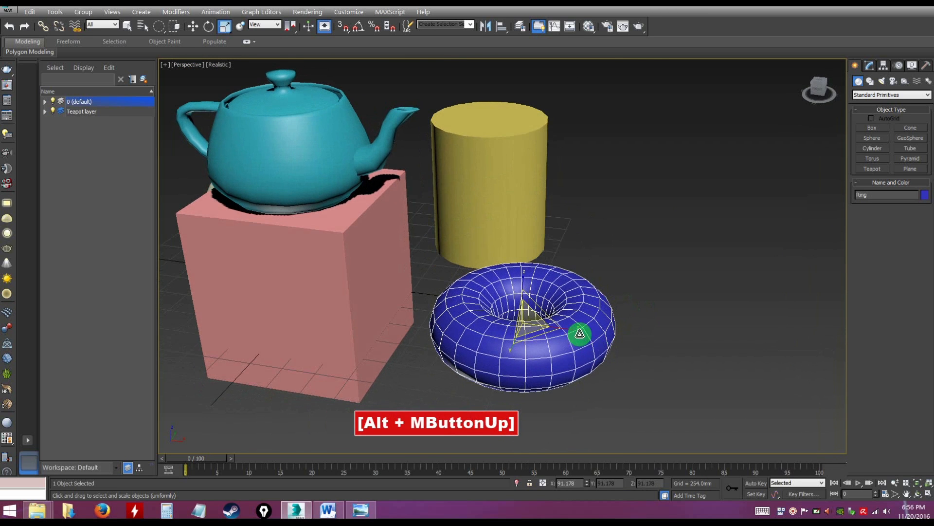
pyautogui.moveTo(573, 328)
pyautogui.mouseDown()
pyautogui.moveTo(521, 328)
pyautogui.moveTo(682, 355)
pyautogui.moveTo(531, 325)
pyautogui.moveTo(574, 333)
pyautogui.mouseUp()
pyautogui.hotkey('ctrl', 'z')
pyautogui.keyDown('alt'); pyautogui.moveTo(621, 372); pyautogui.dragTo(622, 371, button='middle'); pyautogui.keyUp('alt')
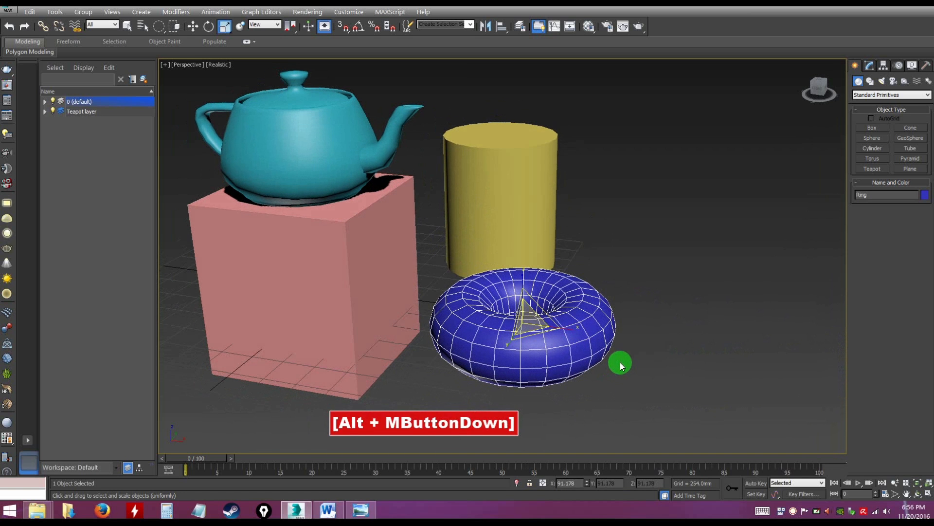
# - Try scaling the ring uniformly on all three axes again and undo the change
pyautogui.keyDown('alt'); pyautogui.moveTo(605, 367); pyautogui.dragTo(608, 384, button='middle'); pyautogui.keyUp('alt')
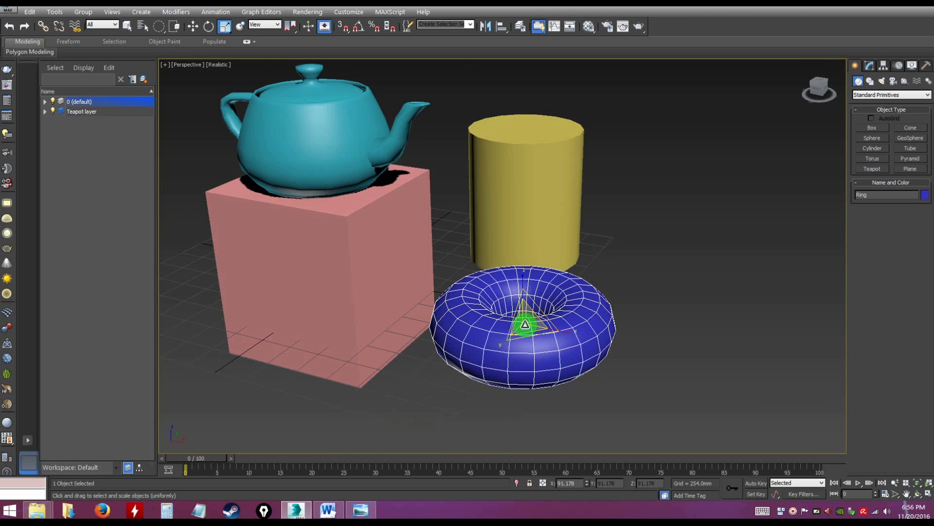
pyautogui.moveTo(523, 319)
pyautogui.mouseDown()
pyautogui.moveTo(603, 292)
pyautogui.moveTo(392, 355)
pyautogui.moveTo(645, 227)
pyautogui.moveTo(471, 377)
pyautogui.moveTo(588, 277)
pyautogui.moveTo(540, 323)
pyautogui.mouseUp()
pyautogui.hotkey('ctrl', 'z')
pyautogui.moveTo(567, 341)
pyautogui.keyDown('alt'); pyautogui.mouseDown(button='middle')
pyautogui.moveTo(563, 363)
pyautogui.moveTo(559, 340)
pyautogui.mouseUp(button='middle'); pyautogui.keyUp('alt')
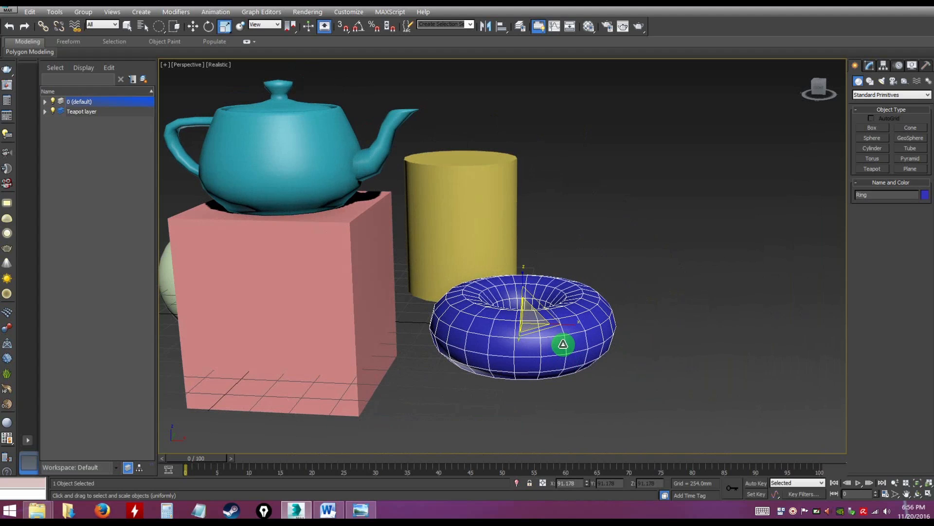
# - Cycle through the Move, Rotate and Uniform Scale tools with the ring selected, ending on Uniform Scale
pyautogui.click(195, 27)
pyautogui.click(208, 26)
pyautogui.click(228, 27)
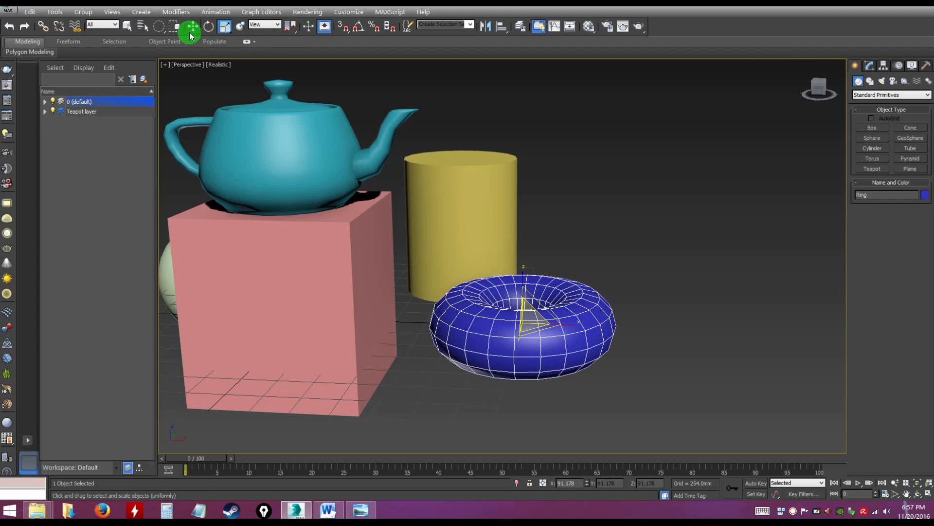
pyautogui.click(209, 27)
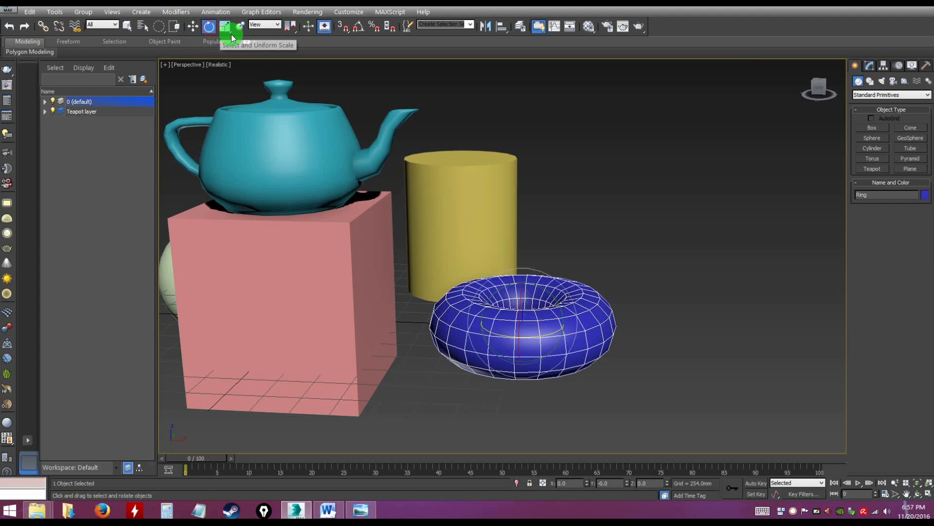
pyautogui.click(225, 28)
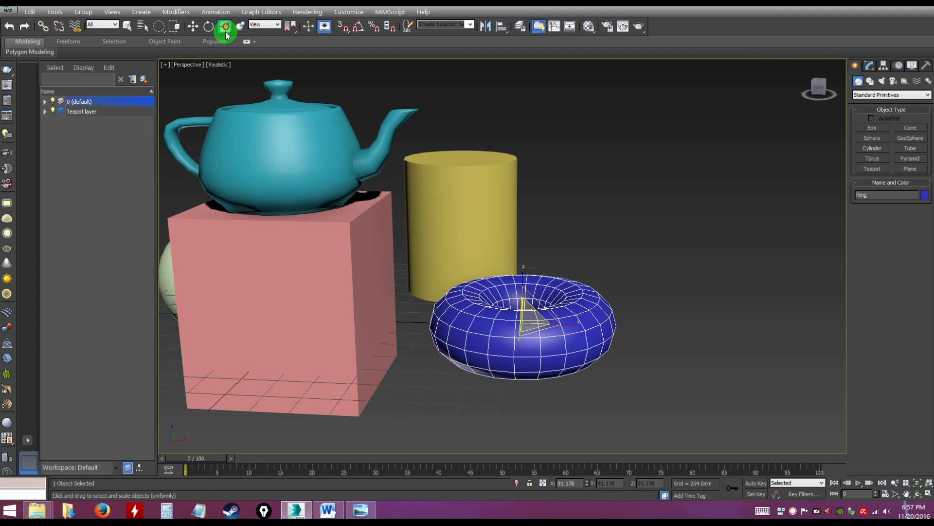
# - Review the available scale tool variants and choose Select and Non-uniform Scale
pyautogui.click(228, 31)
pyautogui.moveTo(224, 74); pyautogui.dragTo(228, 41)
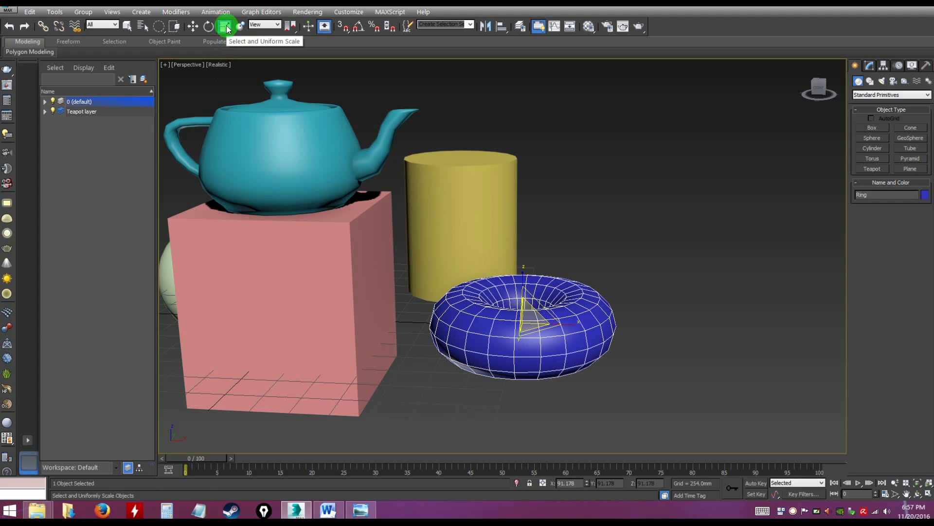
pyautogui.moveTo(226, 25); pyautogui.dragTo(227, 65)
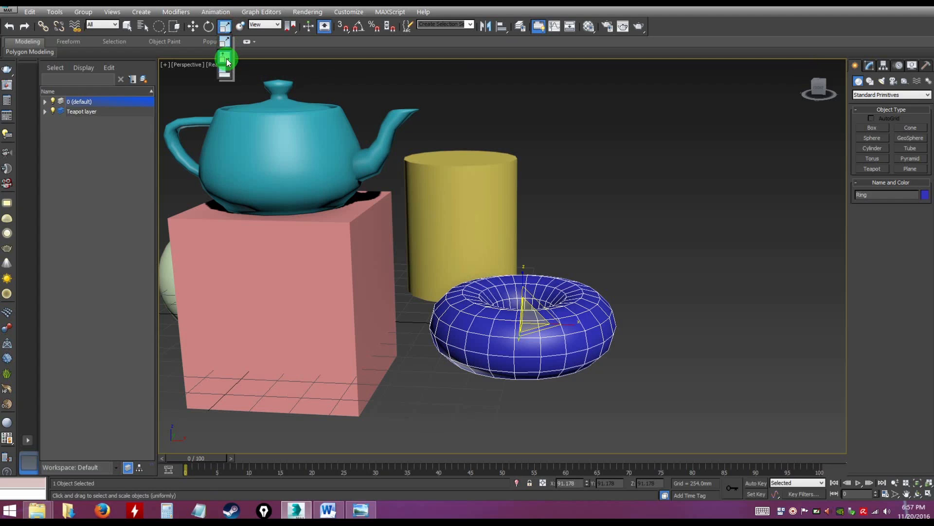
pyautogui.moveTo(226, 74)
pyautogui.mouseDown()
pyautogui.moveTo(227, 27)
pyautogui.moveTo(227, 59)
pyautogui.mouseUp()
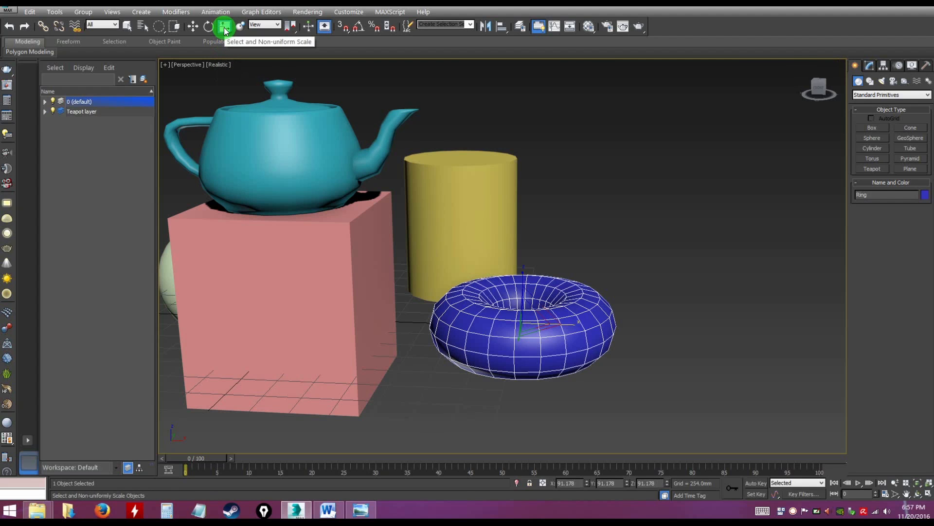
# - Reselect the ring, try scaling it non-uniformly, and undo the changes
pyautogui.click(699, 320)
pyautogui.click(544, 329)
pyautogui.moveTo(537, 315); pyautogui.dragTo(580, 325)
pyautogui.hotkey('ctrl', 'z')
pyautogui.hotkey('ctrl', 'z')
# - Switch to Select and Squash, try squashing the ring, and undo the changes
pyautogui.moveTo(224, 29); pyautogui.dragTo(225, 78)
pyautogui.moveTo(535, 322); pyautogui.dragTo(562, 316)
pyautogui.hotkey('ctrl', 'z')
pyautogui.hotkey('ctrl', 'z')
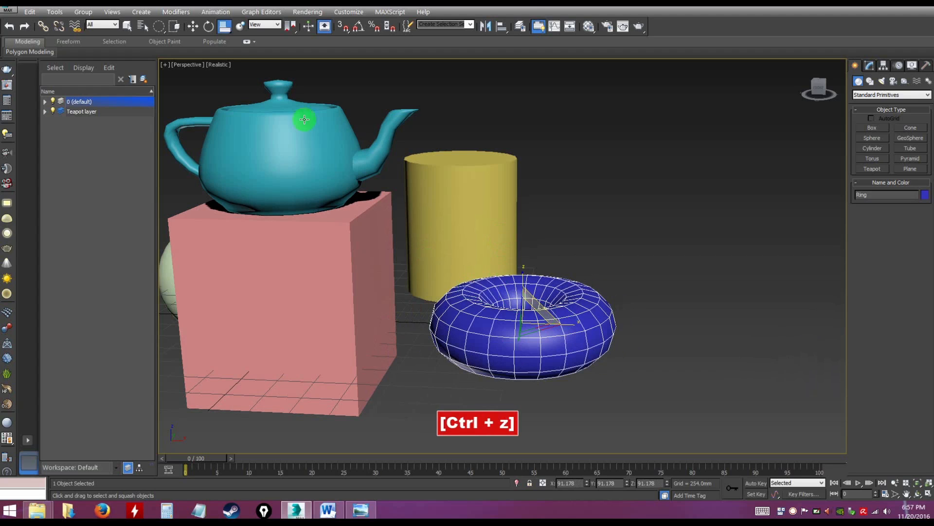
# - Return the scale tool to Select and Uniform Scale
pyautogui.moveTo(225, 27); pyautogui.dragTo(228, 47)
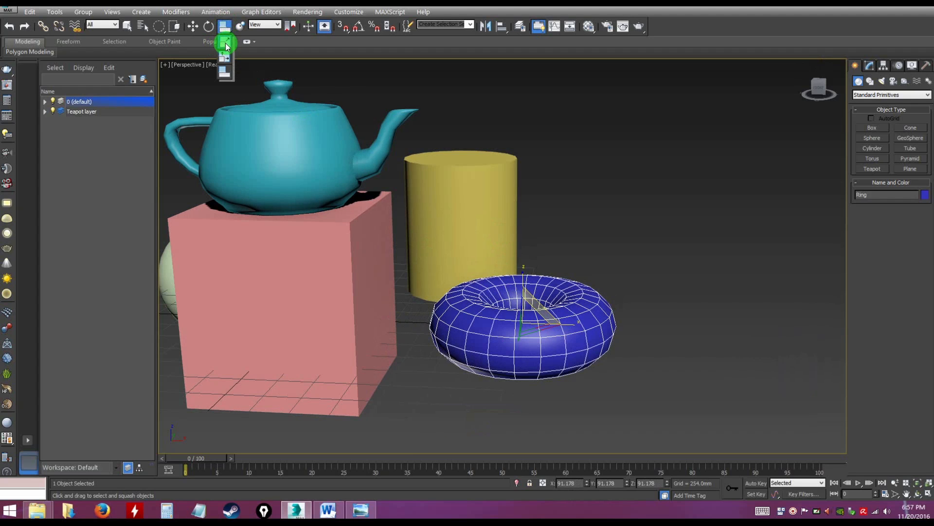
pyautogui.moveTo(225, 46); pyautogui.dragTo(226, 46)
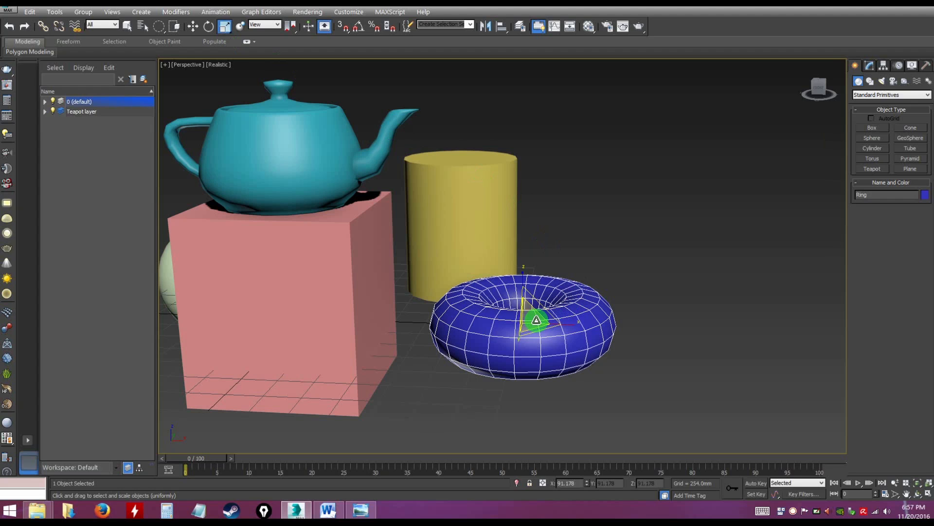
pyautogui.moveTo(224, 27)
pyautogui.mouseDown()
pyautogui.moveTo(225, 68)
pyautogui.moveTo(224, 27)
pyautogui.mouseUp()
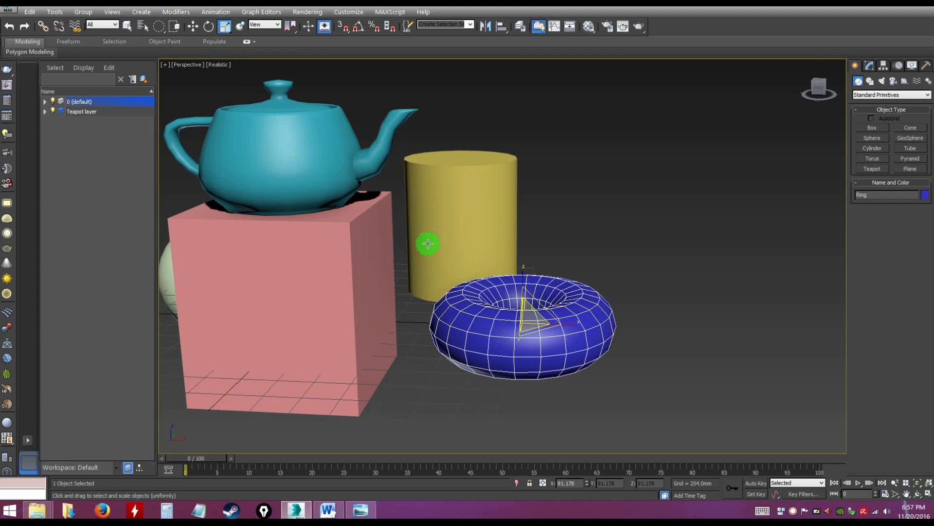
# - Cycle the scale tool through its uniform, non-uniform and squash variants, finishing on Select and Squash
pyautogui.moveTo(224, 29); pyautogui.dragTo(225, 43)
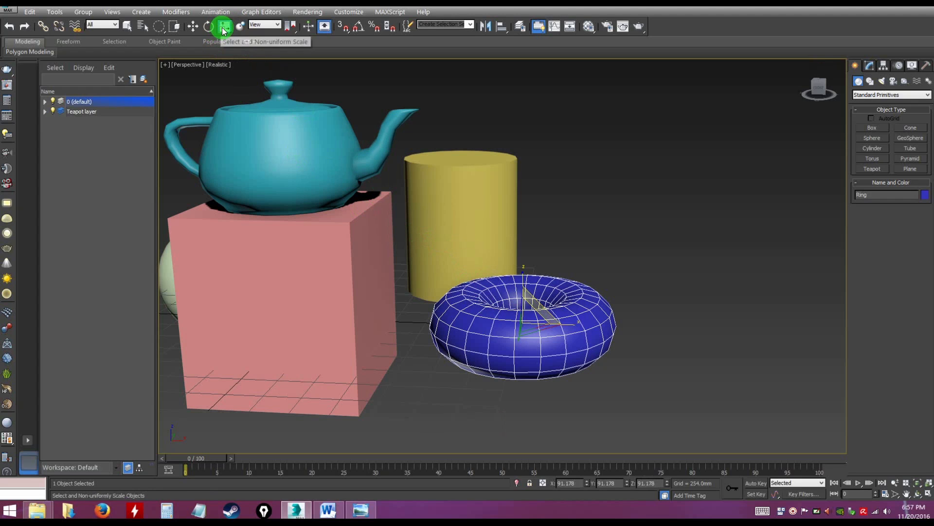
pyautogui.press('r')
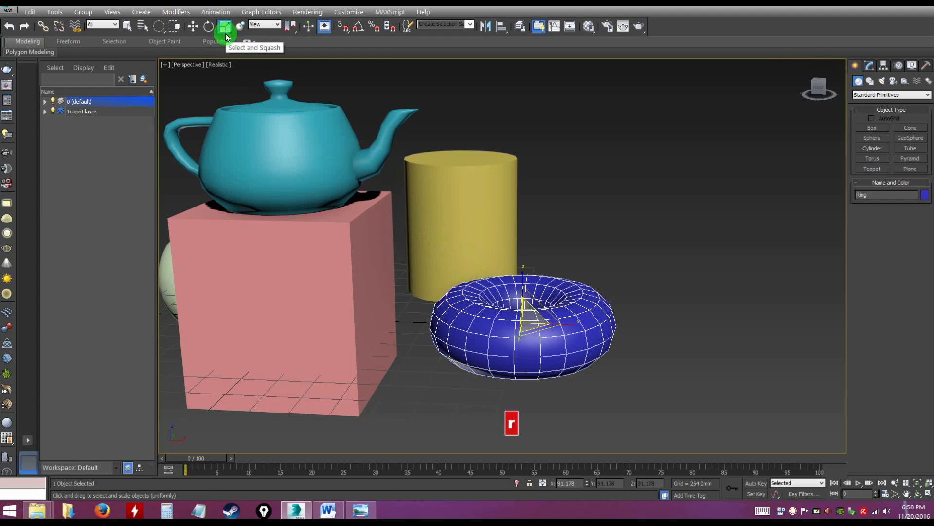
pyautogui.moveTo(226, 33); pyautogui.dragTo(225, 28)
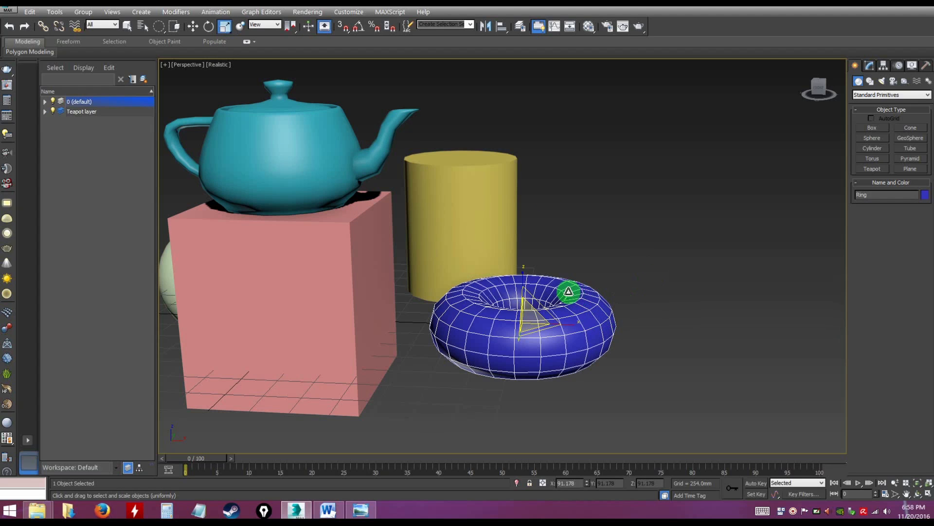
pyautogui.press('r')
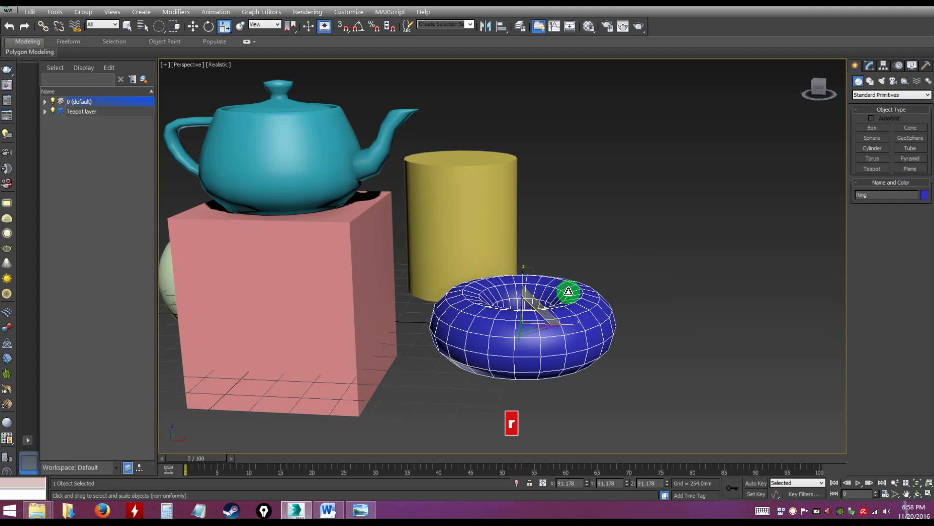
pyautogui.press('r')
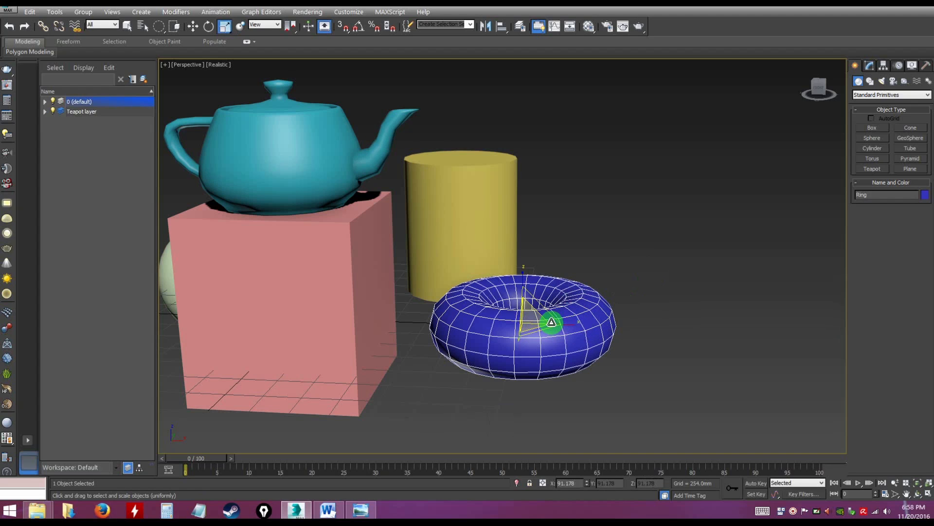
pyautogui.press('r')
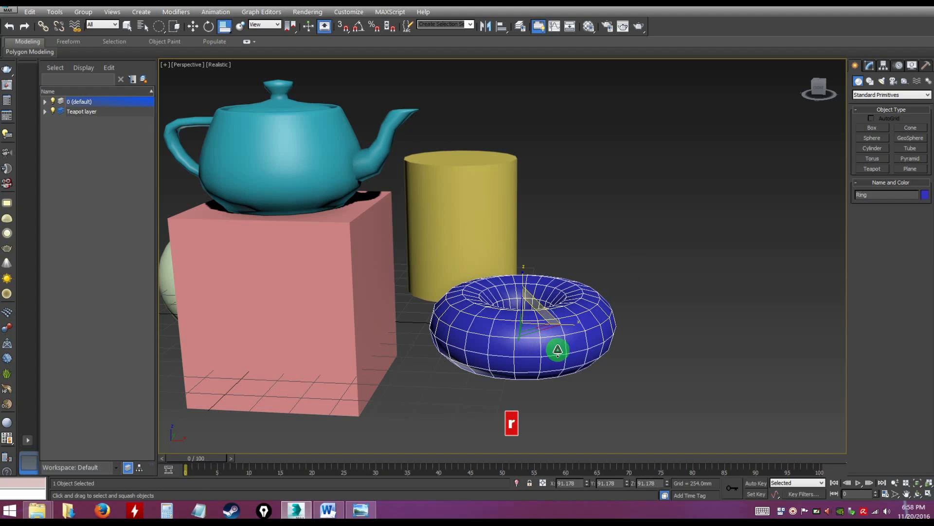
# - Try squashing the ring twice with Select and Squash, undoing each change
pyautogui.keyDown('alt'); pyautogui.click(605, 377); pyautogui.keyUp('alt')
pyautogui.keyDown('alt'); pyautogui.moveTo(605, 378); pyautogui.dragTo(583, 384, button='middle'); pyautogui.keyUp('alt')
pyautogui.moveTo(538, 314); pyautogui.dragTo(542, 294)
pyautogui.hotkey('ctrl', 'z')
pyautogui.hotkey('ctrl', 'z')
pyautogui.keyDown('alt'); pyautogui.moveTo(574, 331); pyautogui.dragTo(603, 334, button='middle'); pyautogui.keyUp('alt')
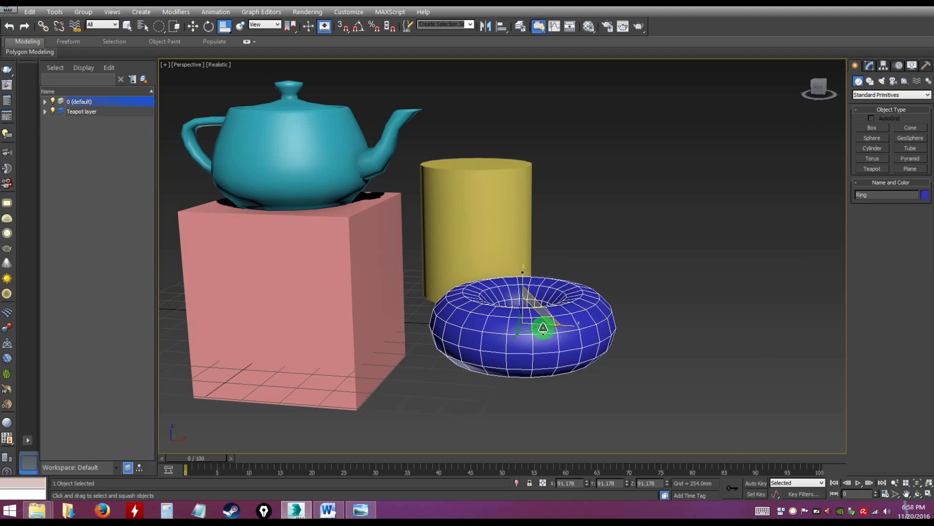
pyautogui.moveTo(537, 312); pyautogui.dragTo(558, 292)
pyautogui.hotkey('ctrl', 'z')
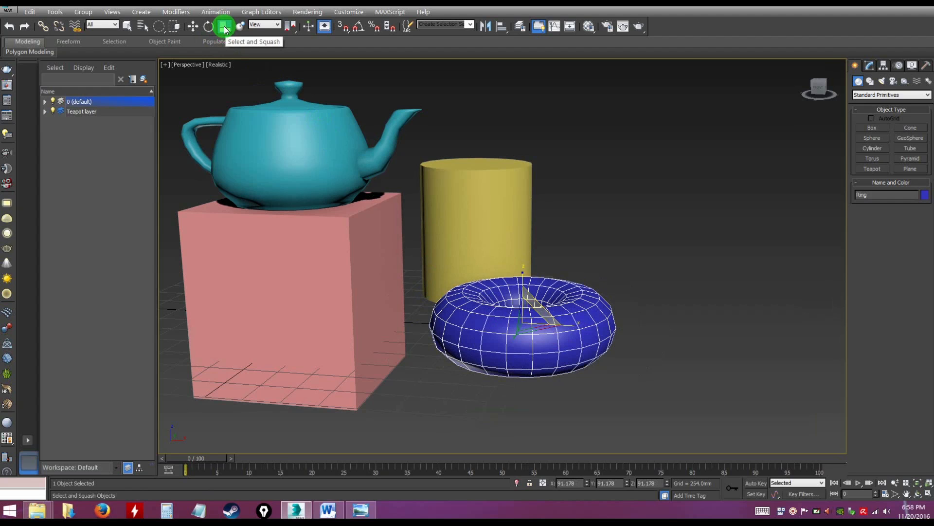
# - Return the scale tool to Select and Uniform Scale
pyautogui.click(223, 28)
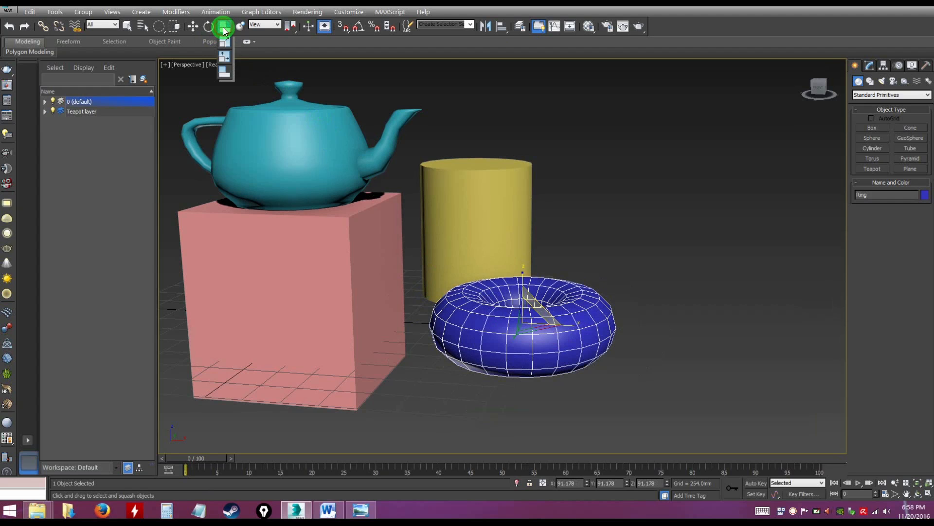
pyautogui.click(226, 45)
pyautogui.moveTo(528, 325); pyautogui.dragTo(568, 321)
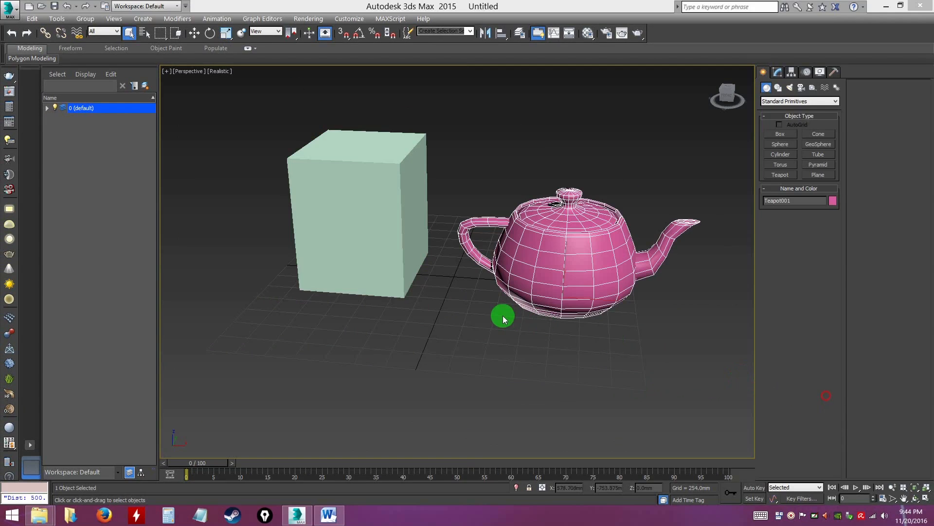
# - Select the box and the teapot in turn, and clear the selection
pyautogui.keyDown('alt'); pyautogui.moveTo(464, 314); pyautogui.dragTo(430, 326, button='middle'); pyautogui.keyUp('alt')
pyautogui.click(435, 335)
pyautogui.click(535, 288)
pyautogui.click(404, 313)
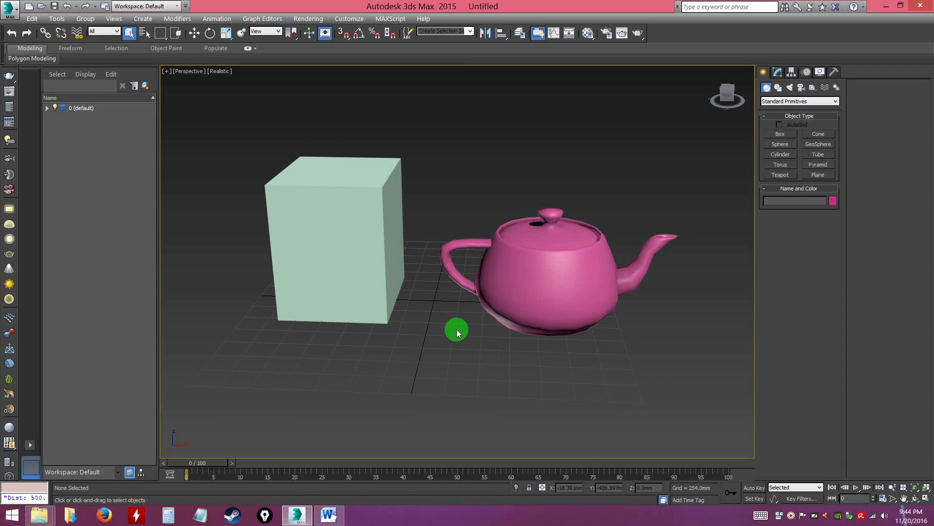
pyautogui.click(532, 258)
pyautogui.click(378, 220)
pyautogui.click(575, 289)
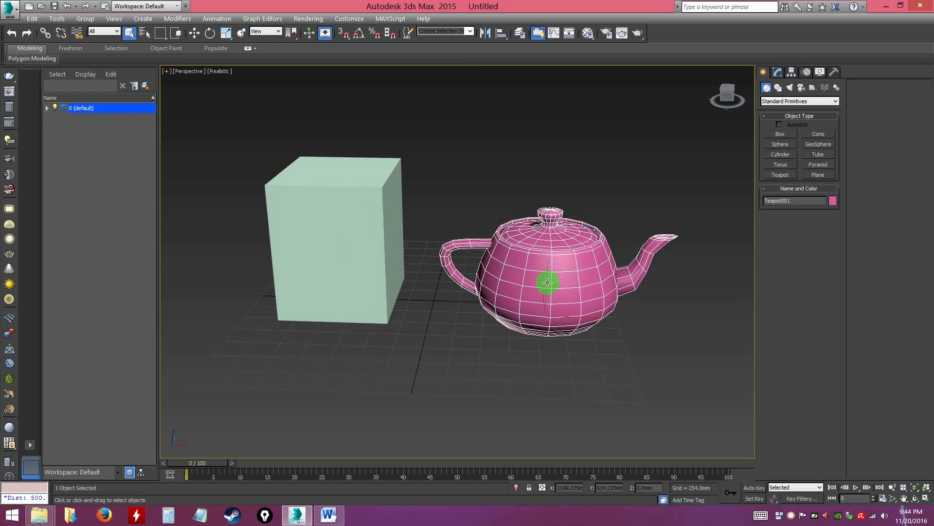
pyautogui.click(626, 365)
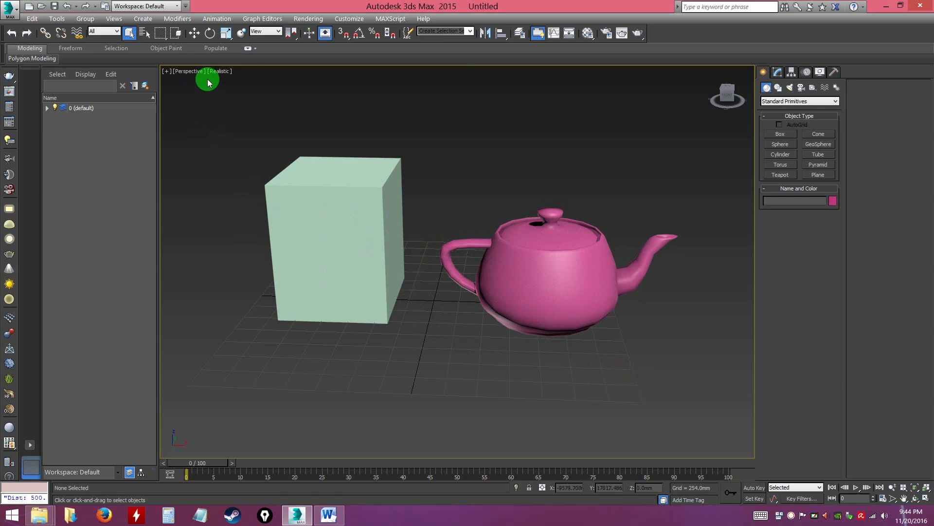
# - Compare the Realistic and Shaded display styles in the Perspective viewport, finishing on Shaded
pyautogui.press('ctrl')
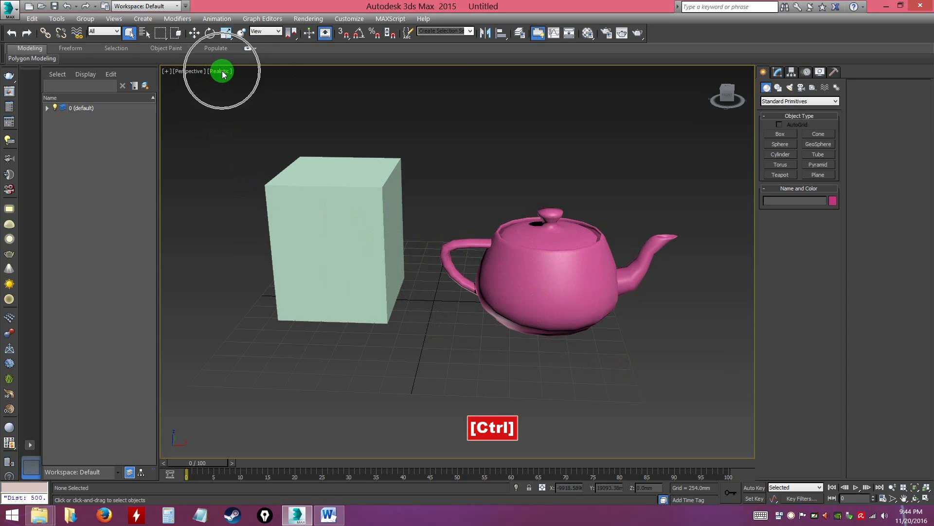
pyautogui.press('ctrl')
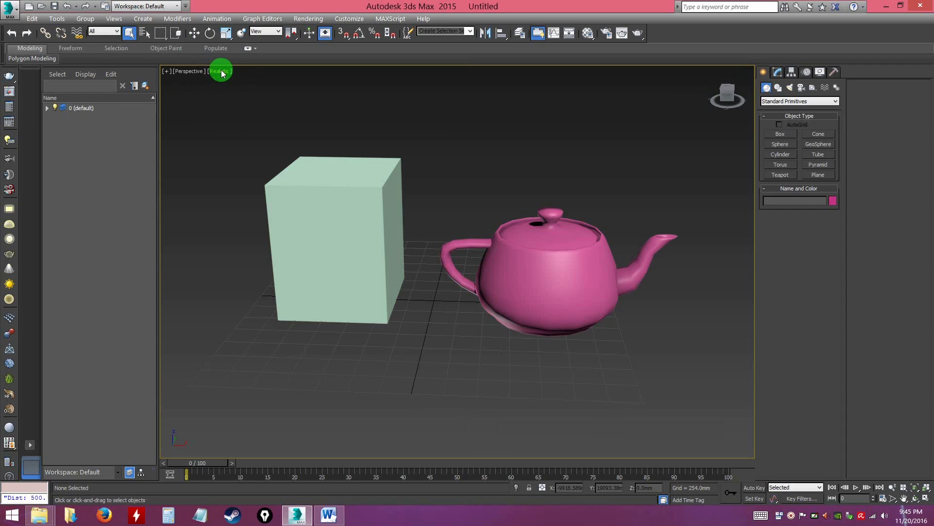
pyautogui.click(224, 71)
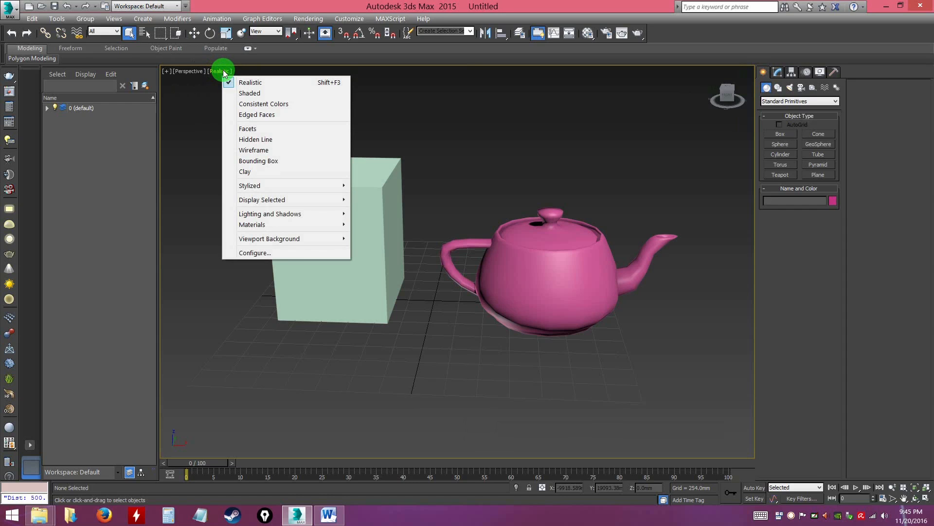
pyautogui.click(248, 93)
pyautogui.keyDown('alt'); pyautogui.moveTo(438, 243); pyautogui.dragTo(484, 268, button='middle'); pyautogui.keyUp('alt')
pyautogui.keyDown('alt'); pyautogui.moveTo(427, 221); pyautogui.dragTo(414, 209, button='middle'); pyautogui.keyUp('alt')
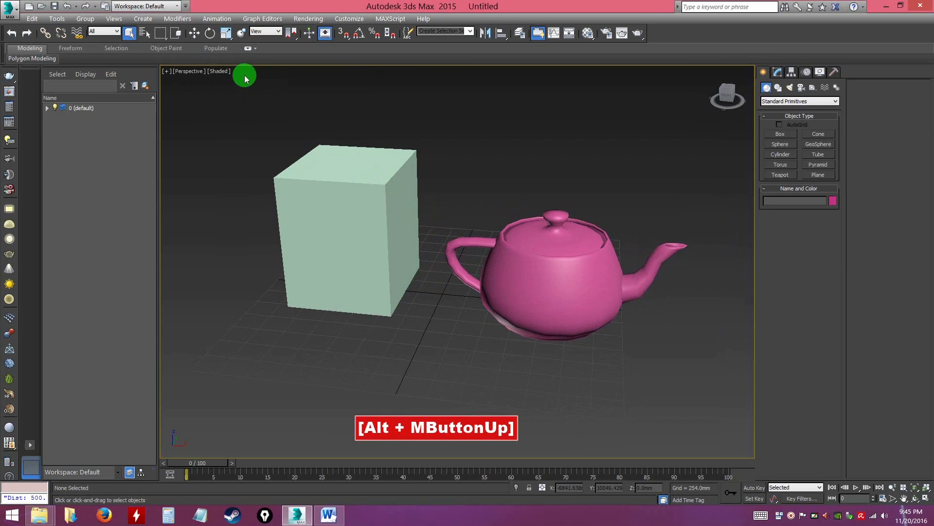
pyautogui.click(218, 71)
pyautogui.click(240, 84)
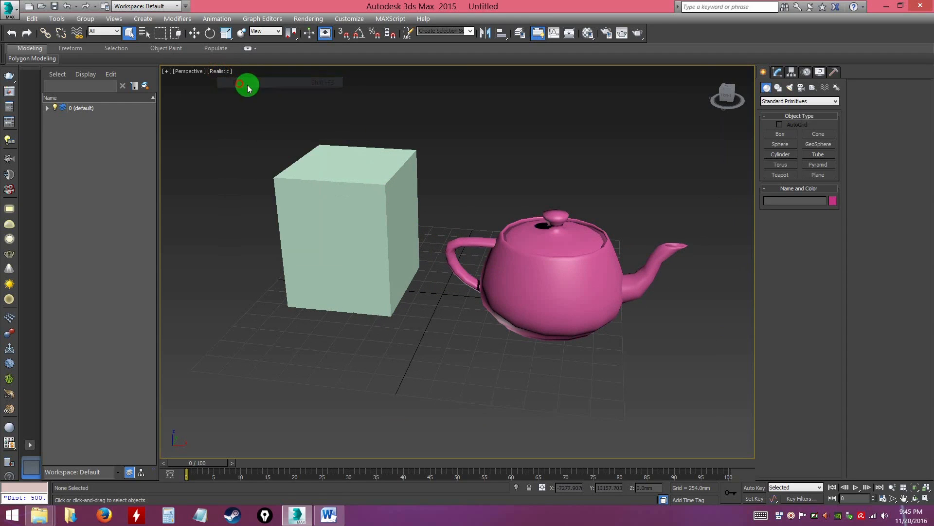
pyautogui.click(221, 73)
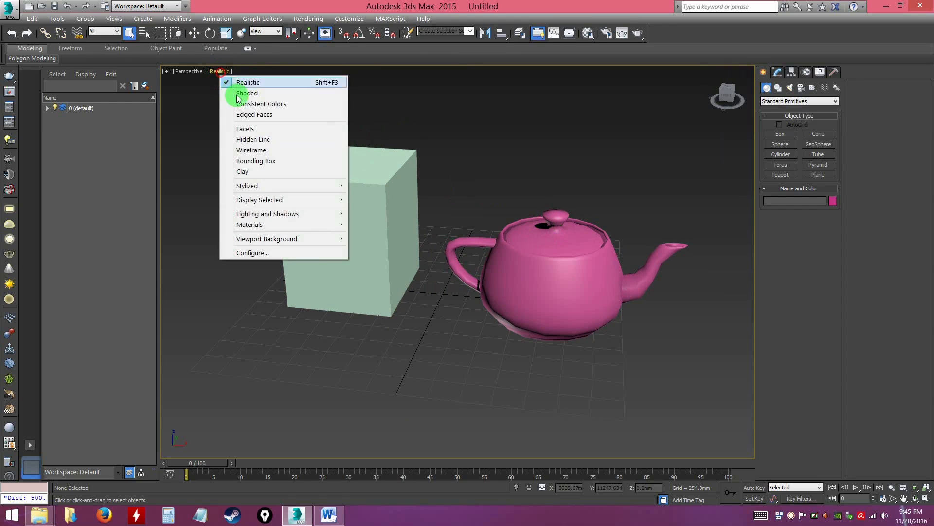
pyautogui.click(245, 93)
# - Set the Perspective viewport to Consistent Colors and turn on Edged Faces
pyautogui.click(229, 72)
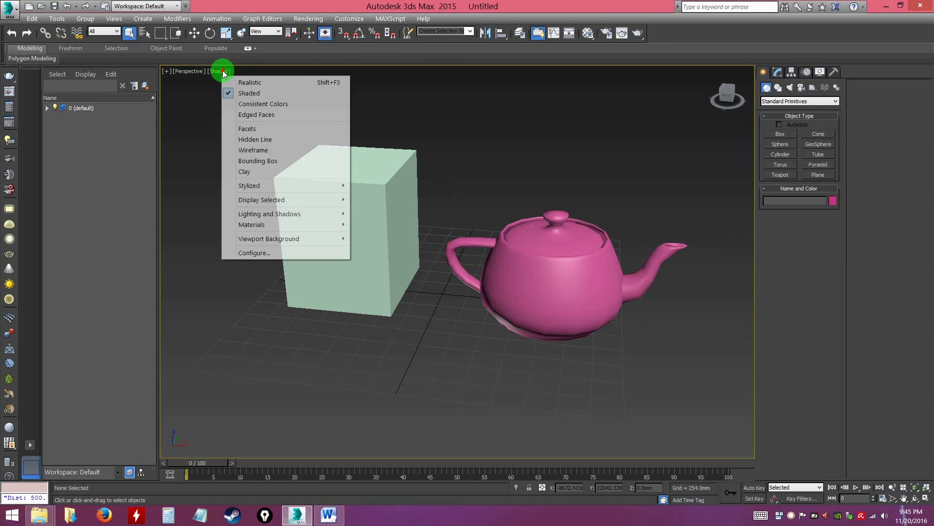
pyautogui.click(265, 106)
pyautogui.moveTo(273, 106)
pyautogui.keyDown('alt'); pyautogui.mouseDown(button='middle')
pyautogui.moveTo(428, 208)
pyautogui.moveTo(383, 234)
pyautogui.mouseUp(button='middle'); pyautogui.keyUp('alt')
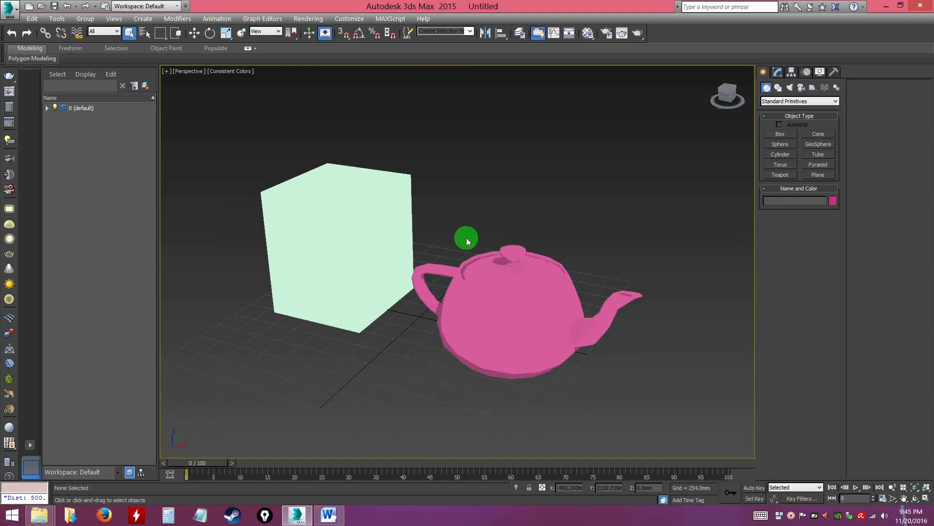
pyautogui.click(233, 71)
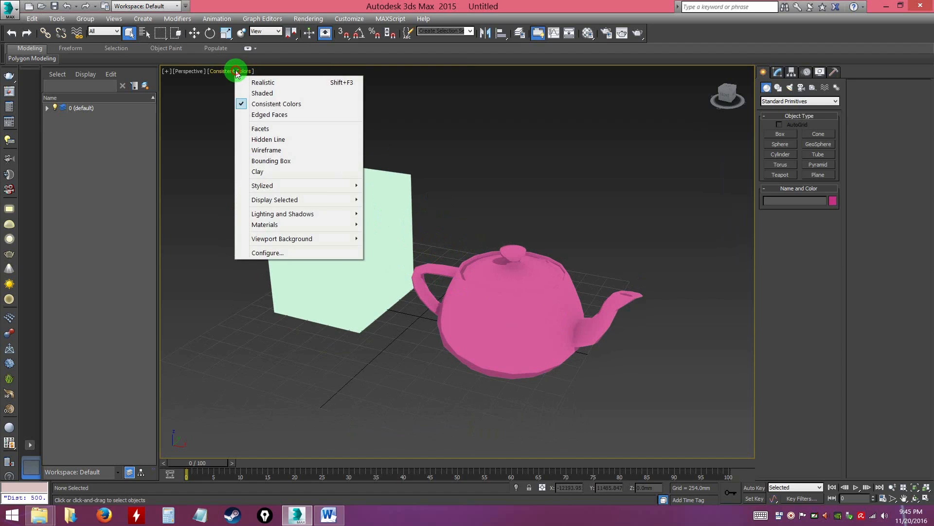
pyautogui.click(268, 119)
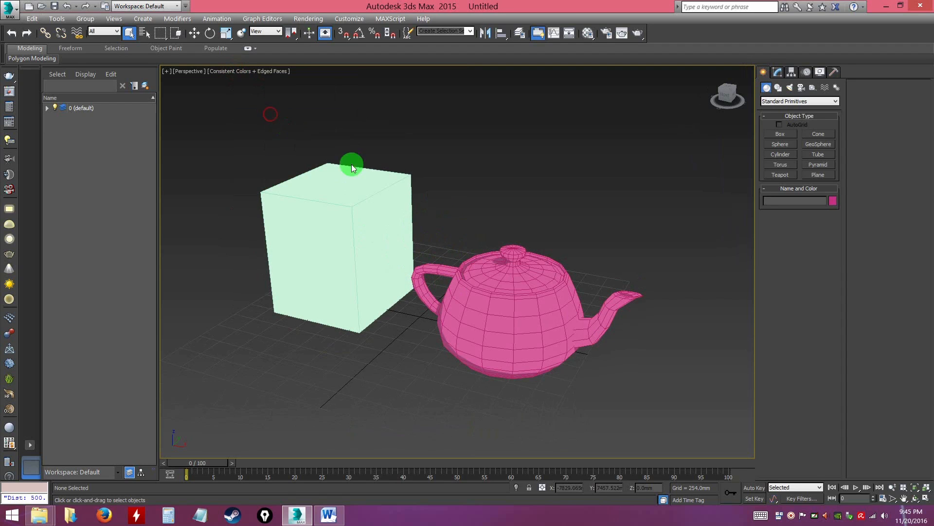
# - Change the Perspective viewport's display style to Shaded with Edged Faces left on
pyautogui.click(252, 72)
pyautogui.click(280, 93)
pyautogui.moveTo(449, 209)
pyautogui.keyDown('alt'); pyautogui.mouseDown(button='middle')
pyautogui.moveTo(463, 200)
pyautogui.moveTo(477, 261)
pyautogui.moveTo(457, 213)
pyautogui.mouseUp(button='middle'); pyautogui.keyUp('alt')
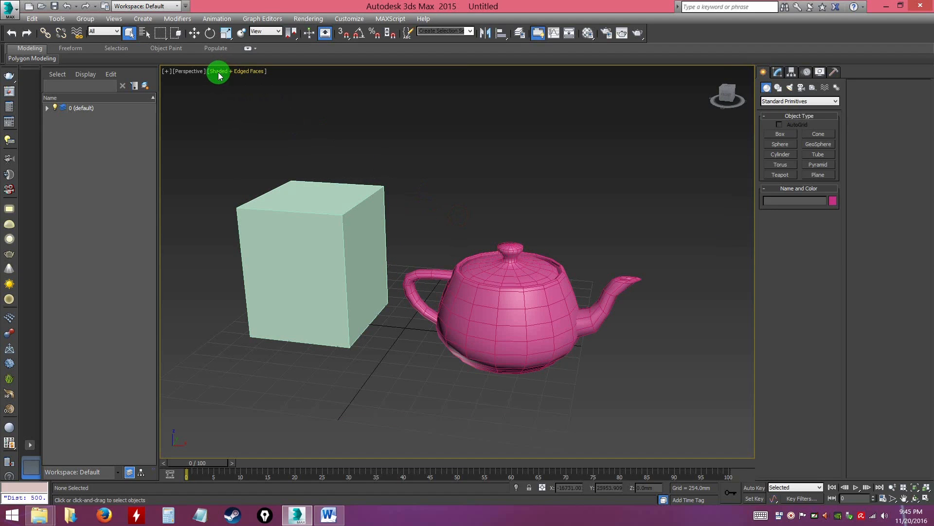
# - Turn Edged Faces off and back on to compare how the box and teapot look
pyautogui.click(252, 73)
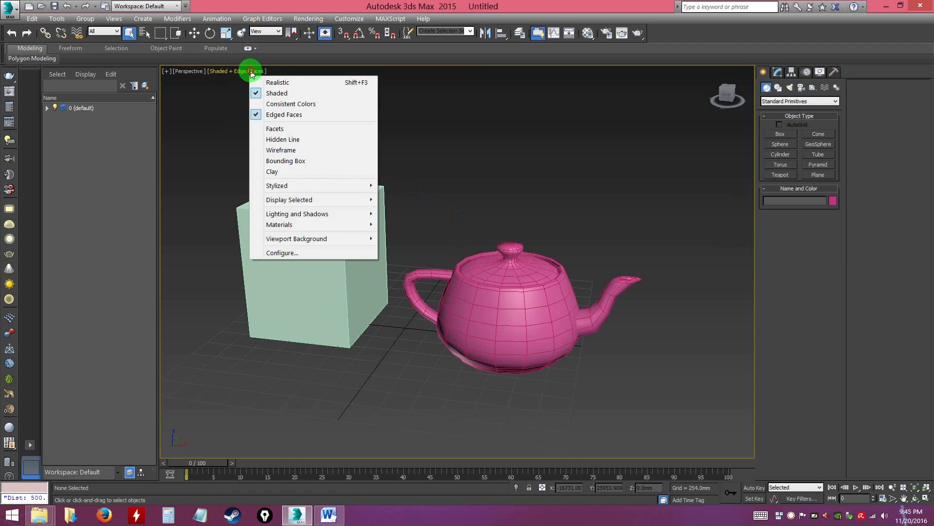
pyautogui.click(274, 117)
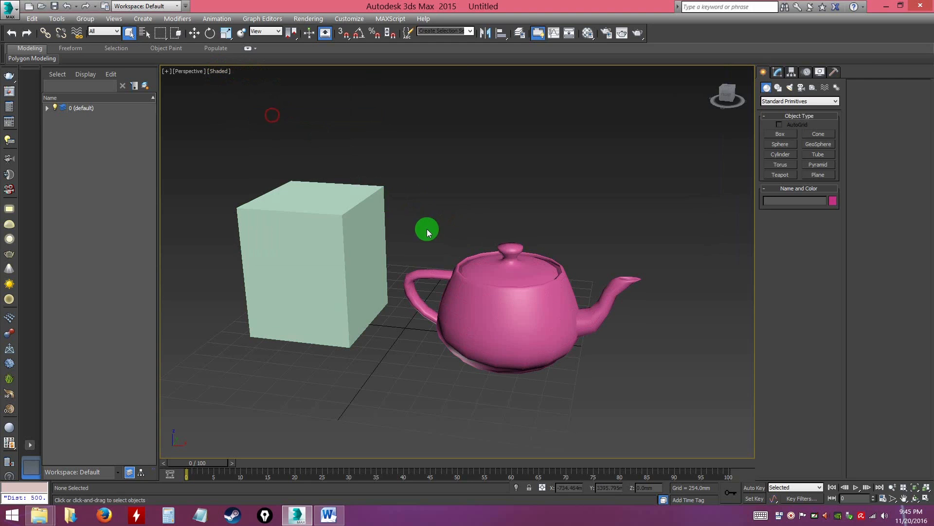
pyautogui.click(217, 71)
pyautogui.click(251, 116)
pyautogui.keyDown('alt'); pyautogui.moveTo(417, 217); pyautogui.dragTo(484, 245, button='middle'); pyautogui.keyUp('alt')
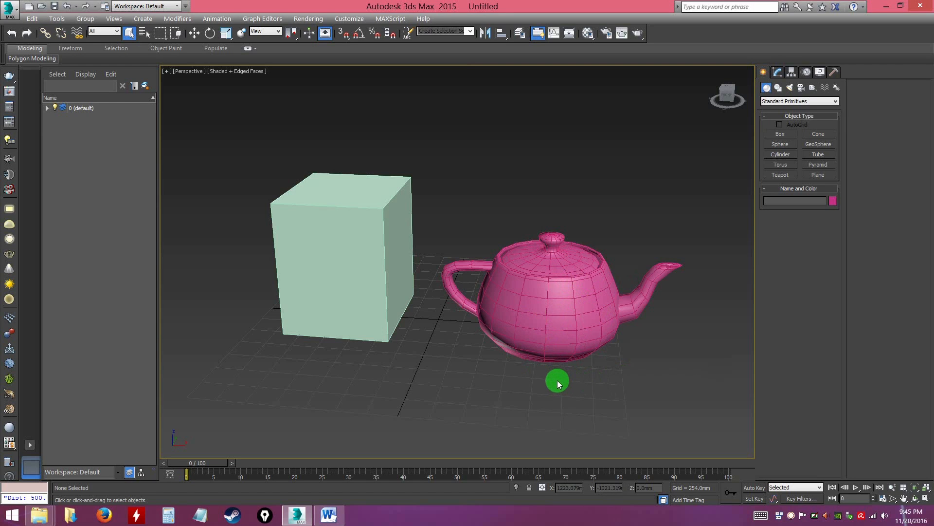
# - View the box and teapot in Wireframe, restore Shaded, and review the Edged Faces option
pyautogui.click(247, 71)
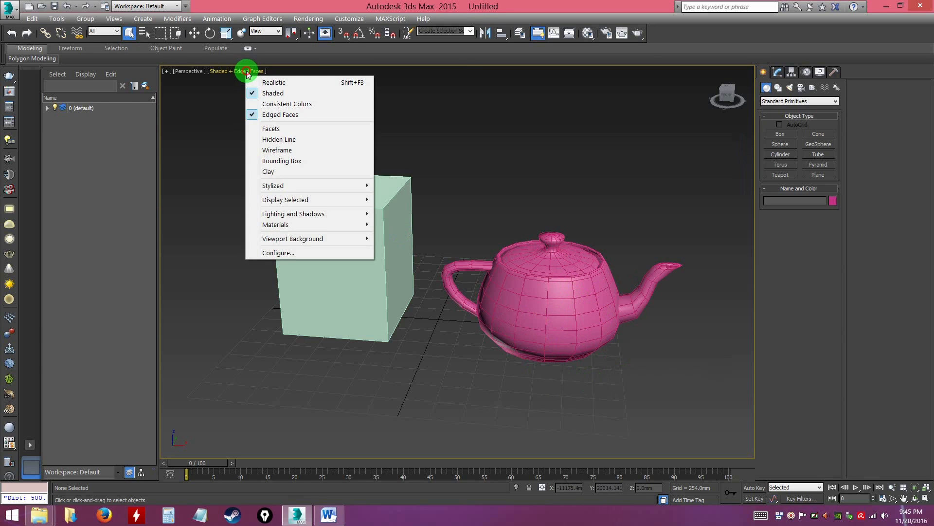
pyautogui.click(275, 151)
pyautogui.moveTo(515, 303)
pyautogui.keyDown('alt'); pyautogui.mouseDown(button='middle')
pyautogui.moveTo(444, 290)
pyautogui.moveTo(546, 305)
pyautogui.moveTo(481, 309)
pyautogui.mouseUp(button='middle'); pyautogui.keyUp('alt')
pyautogui.click(225, 71)
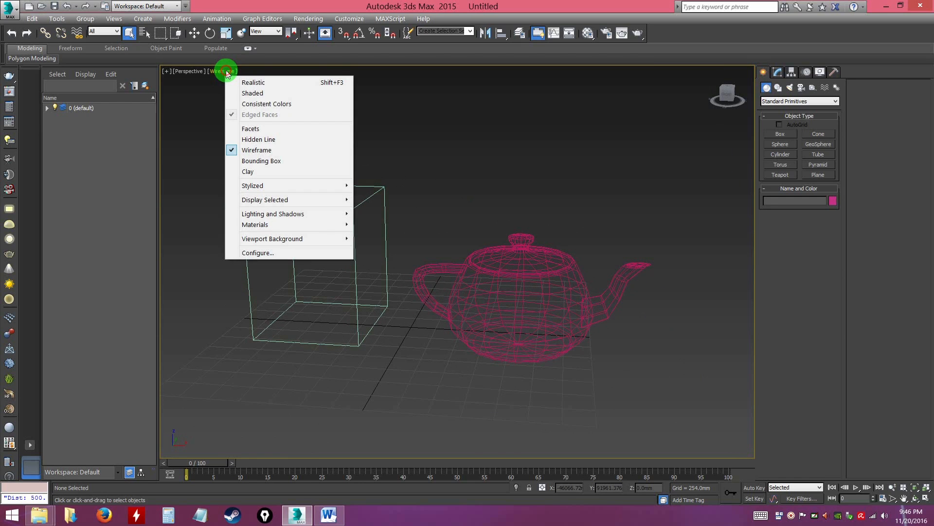
pyautogui.click(252, 93)
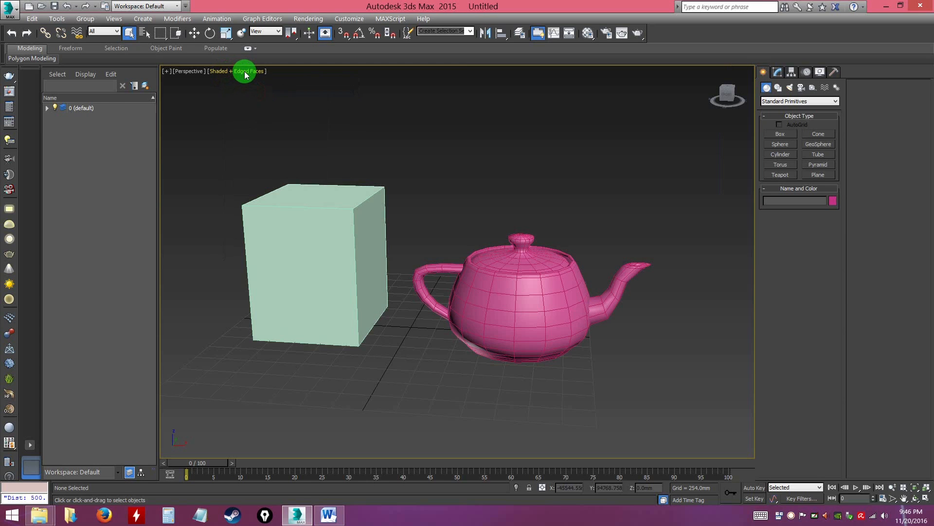
pyautogui.click(245, 73)
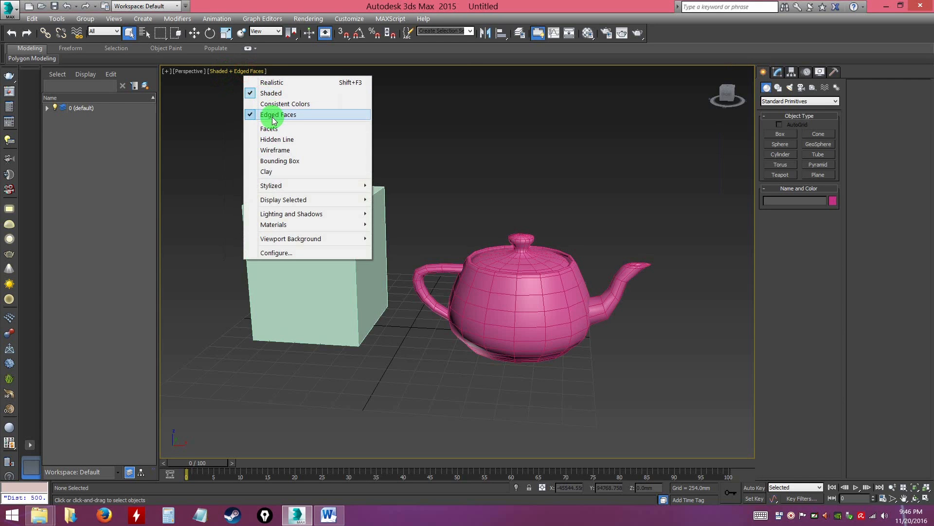
pyautogui.click(457, 136)
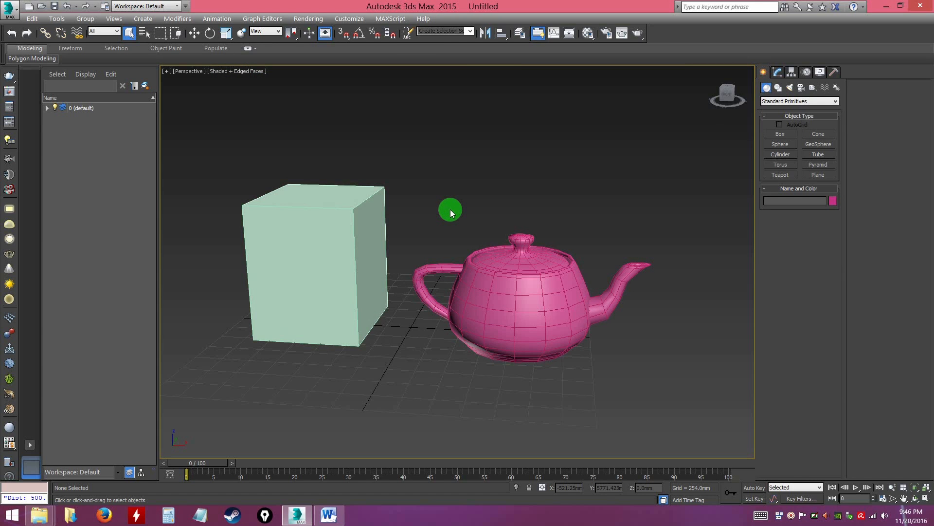
# - Toggle the viewport to Wireframe and back to Shaded, and turn off Edged Faces
pyautogui.press('F3')
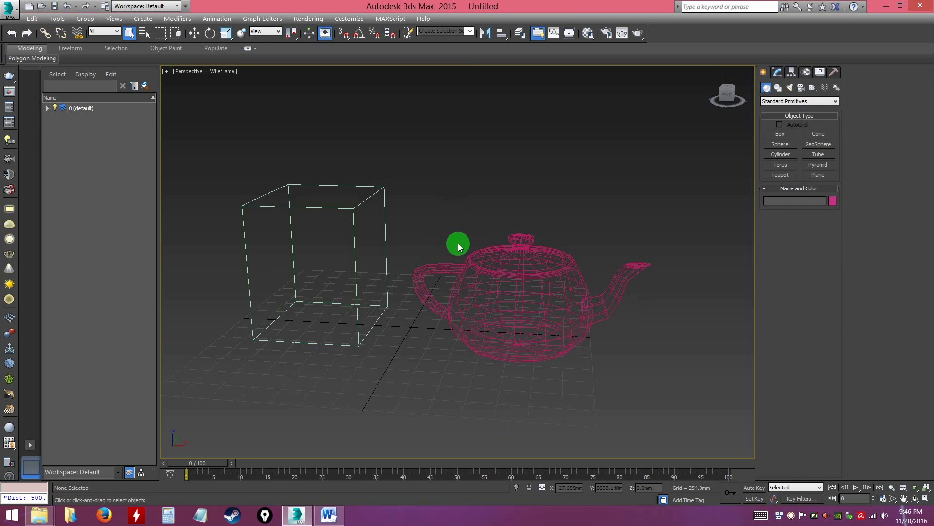
pyautogui.press('F3')
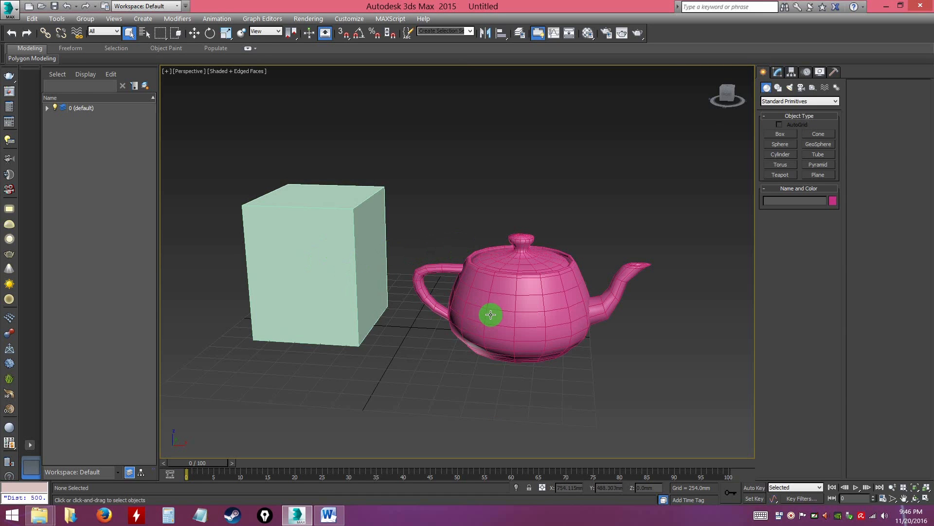
pyautogui.press('F4')
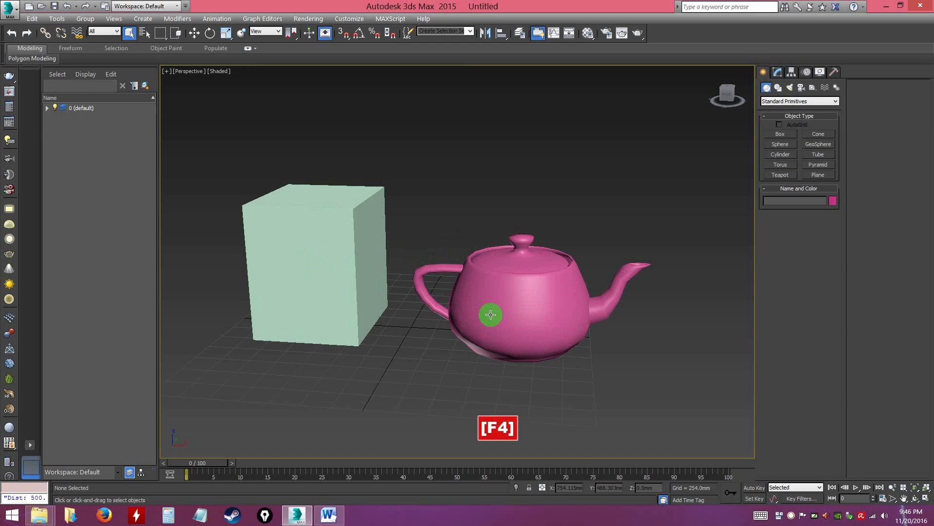
# - Toggle Edged Faces on and off several times to compare the shaded box and teapot with and without edges
pyautogui.press('F4')
pyautogui.press('F4')
pyautogui.press('F4')
pyautogui.press('F4')
pyautogui.press('F4')
pyautogui.press('F4')
pyautogui.press('F4')
pyautogui.press('F4')
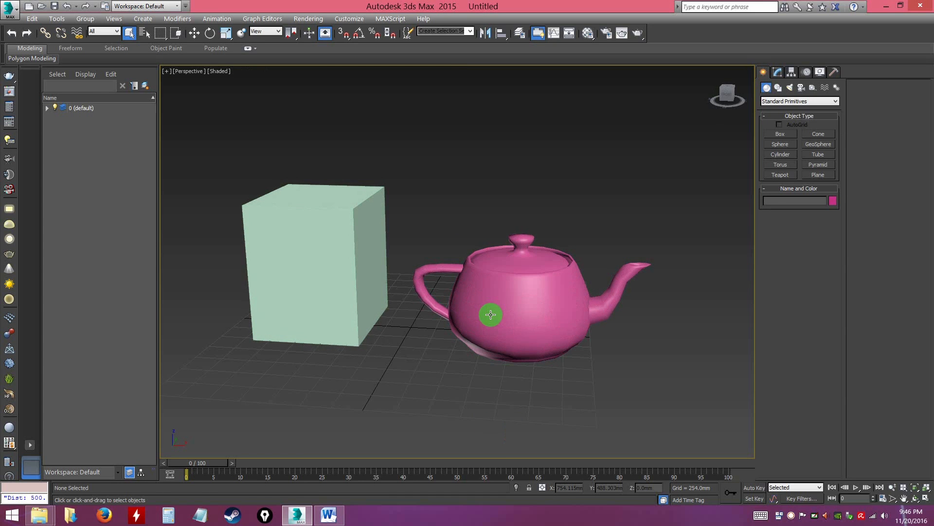
# - Show the box and teapot in Wireframe, return to Shaded, and preview Edged Faces before leaving it off
pyautogui.press('F3')
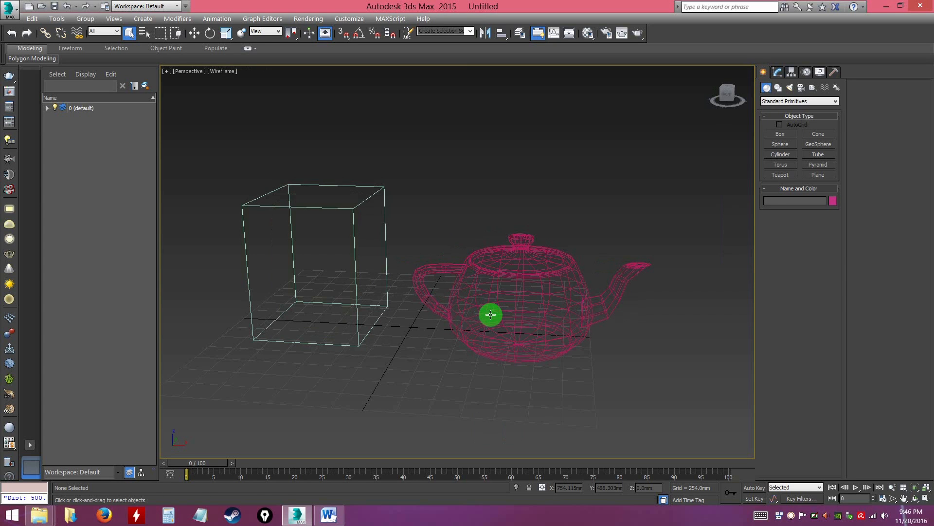
pyautogui.press('F3')
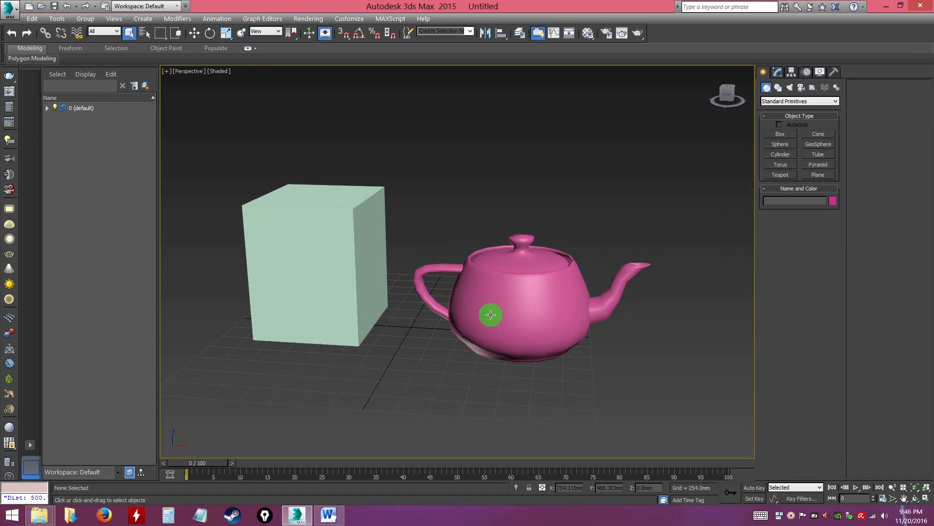
pyautogui.press('F4')
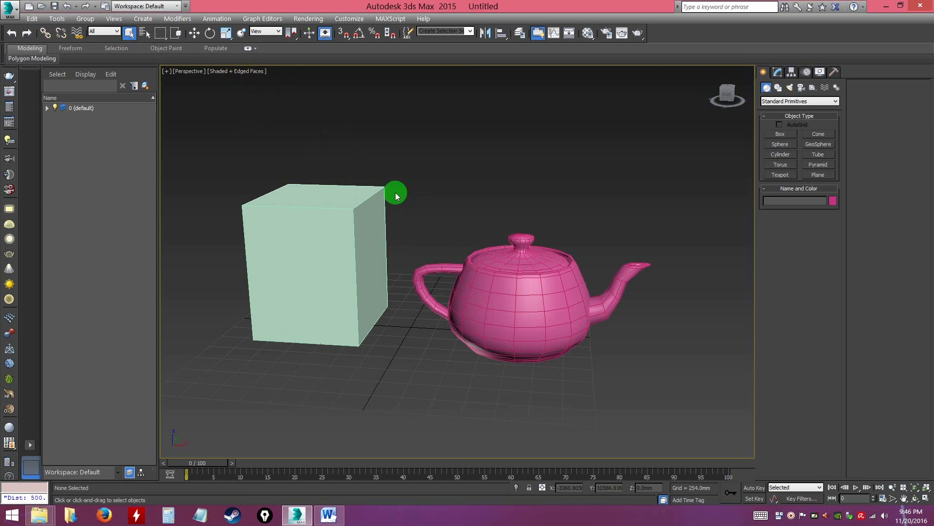
pyautogui.press('F4')
pyautogui.press('F4')
pyautogui.press('F4')
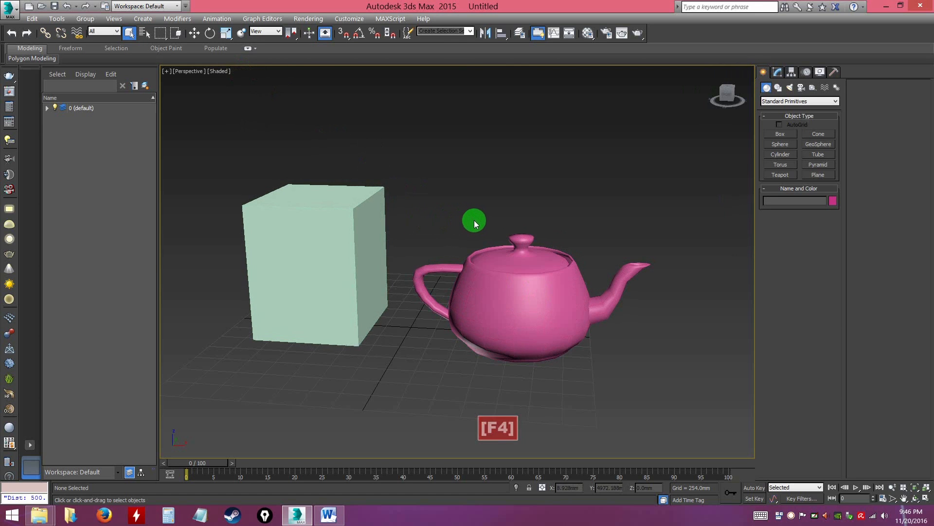
# - Orbit the Perspective view around the teapot, box, sphere, cylinder and torus to inspect the arranged scene
pyautogui.keyDown('alt'); pyautogui.moveTo(603, 265); pyautogui.dragTo(598, 291, button='middle'); pyautogui.keyUp('alt')
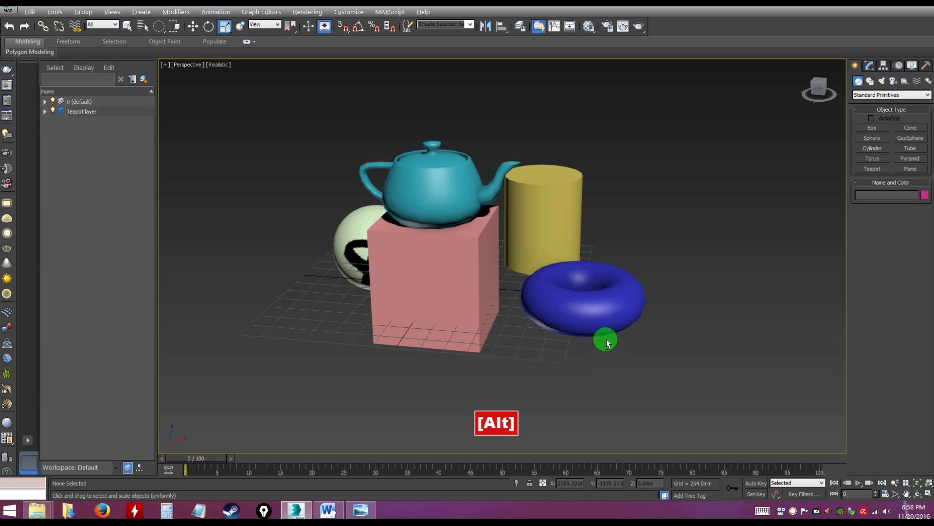
pyautogui.keyDown('alt'); pyautogui.moveTo(606, 339); pyautogui.dragTo(609, 351, button='middle'); pyautogui.keyUp('alt')
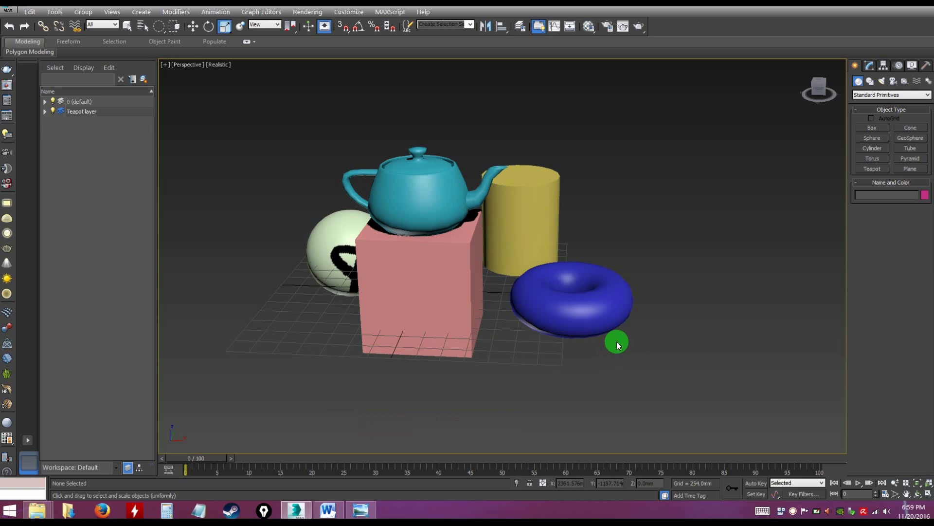